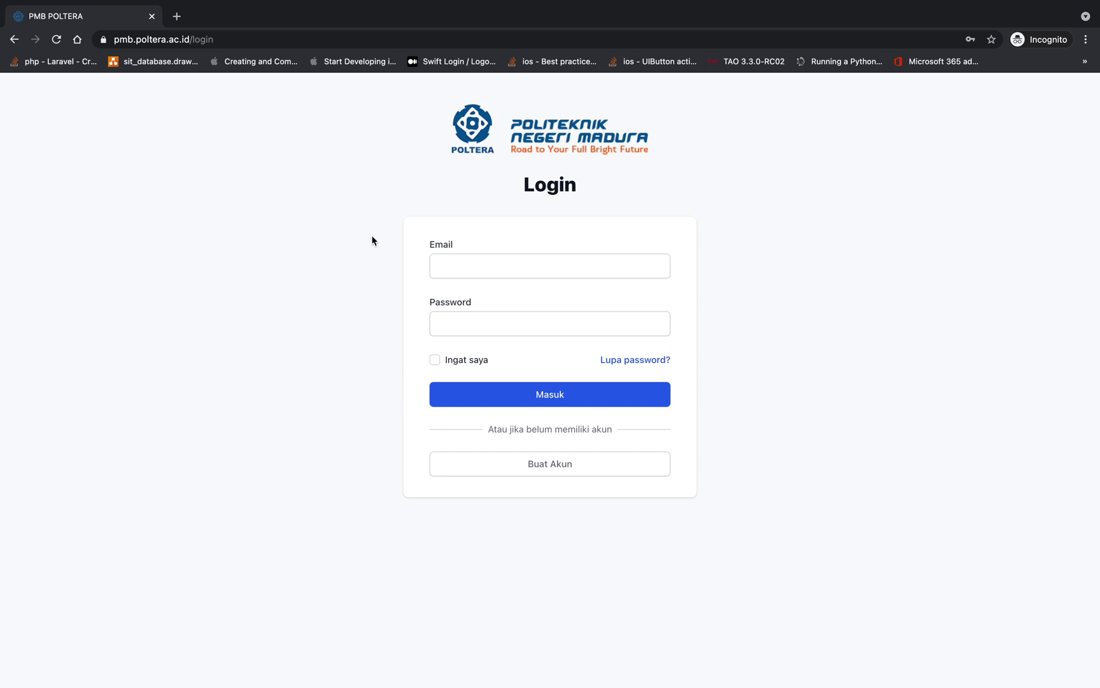
Go to the pmb admissions site home page
left_click(284, 39)
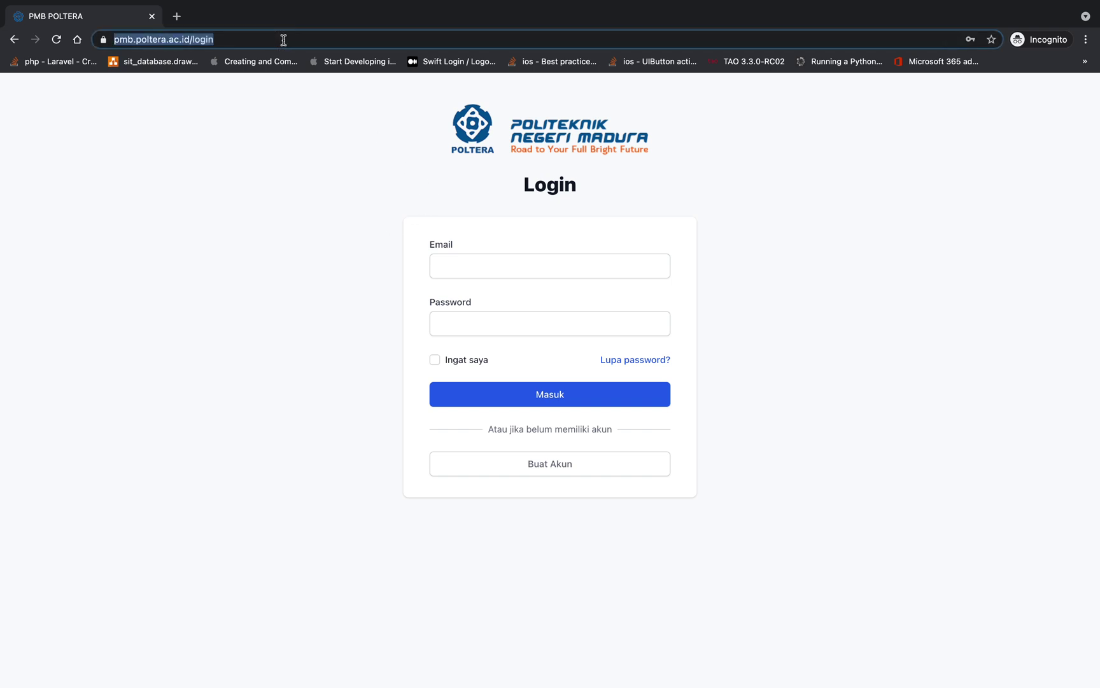
type("pmb")
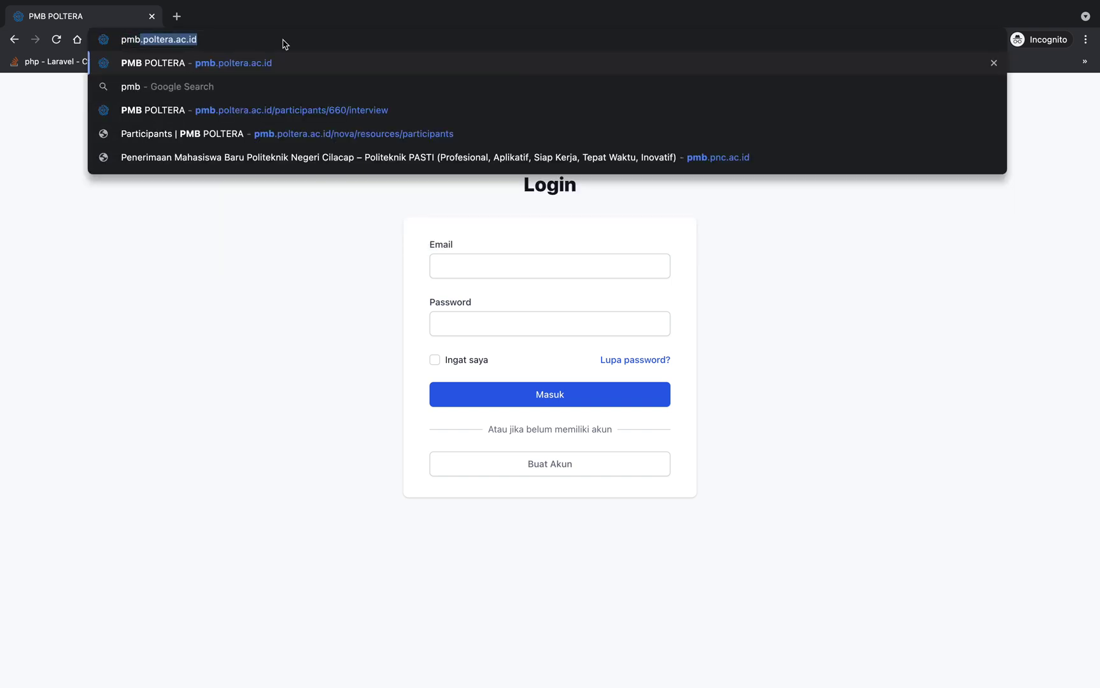
key("Return")
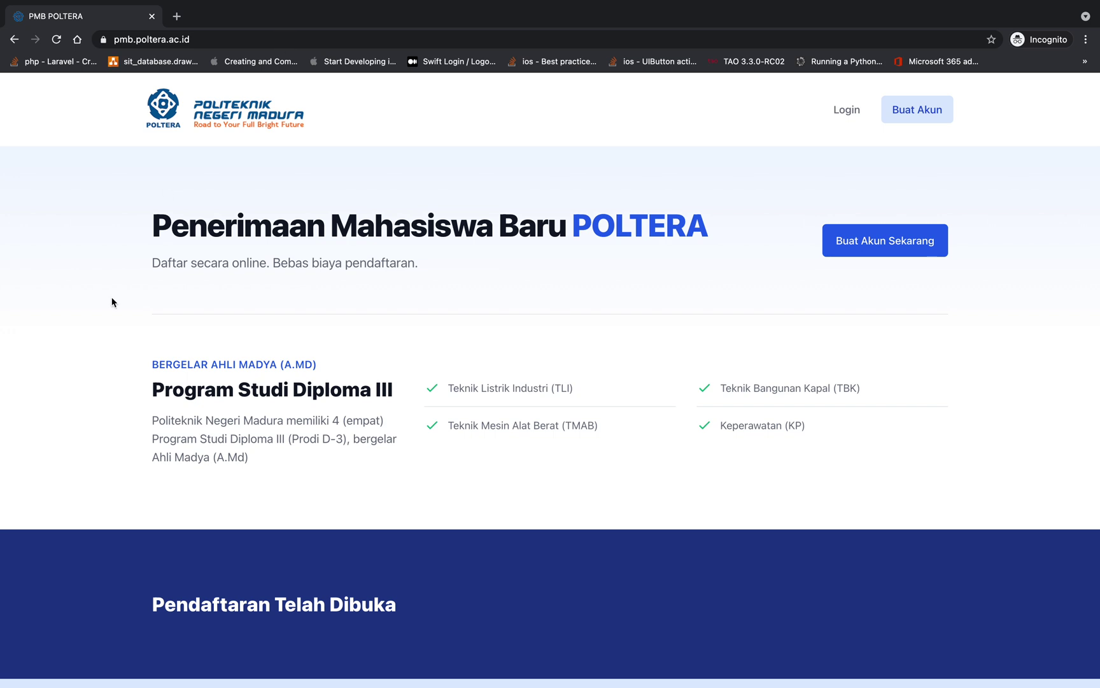
Scroll down to the SBMPN 2021 intake card (10 Mei–10 Juni 2021, Rp 200.000 fee)
scroll(112, 302, "down", 3)
scroll(112, 302, "up", 3)
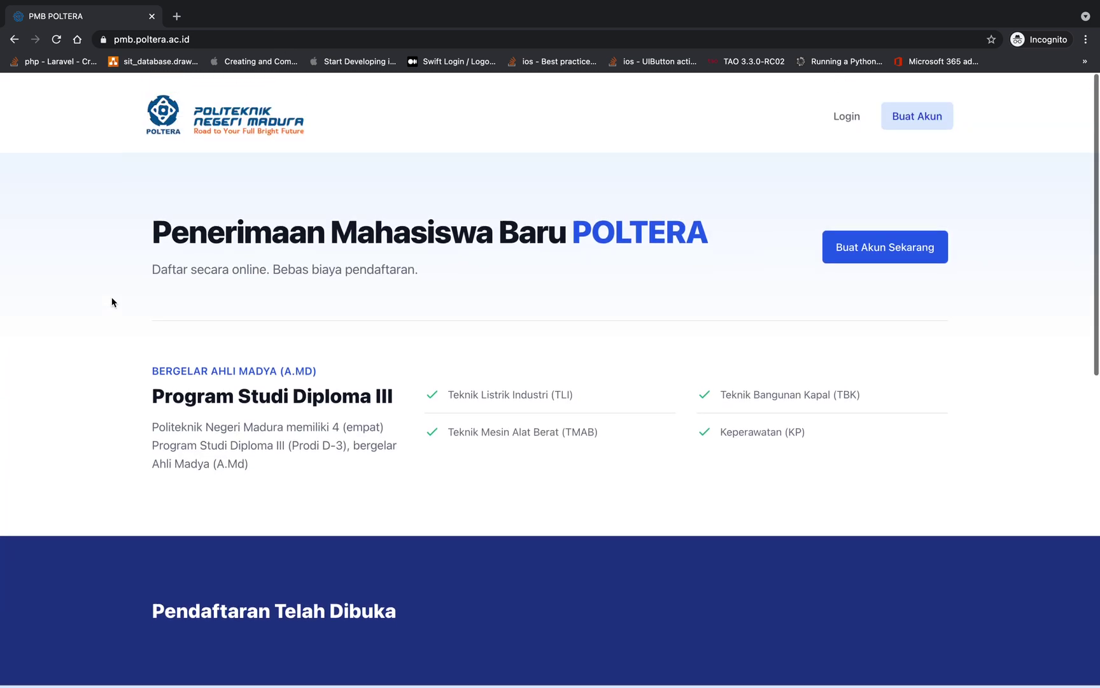
scroll(112, 302, "down", 1)
scroll(112, 302, "up", 1)
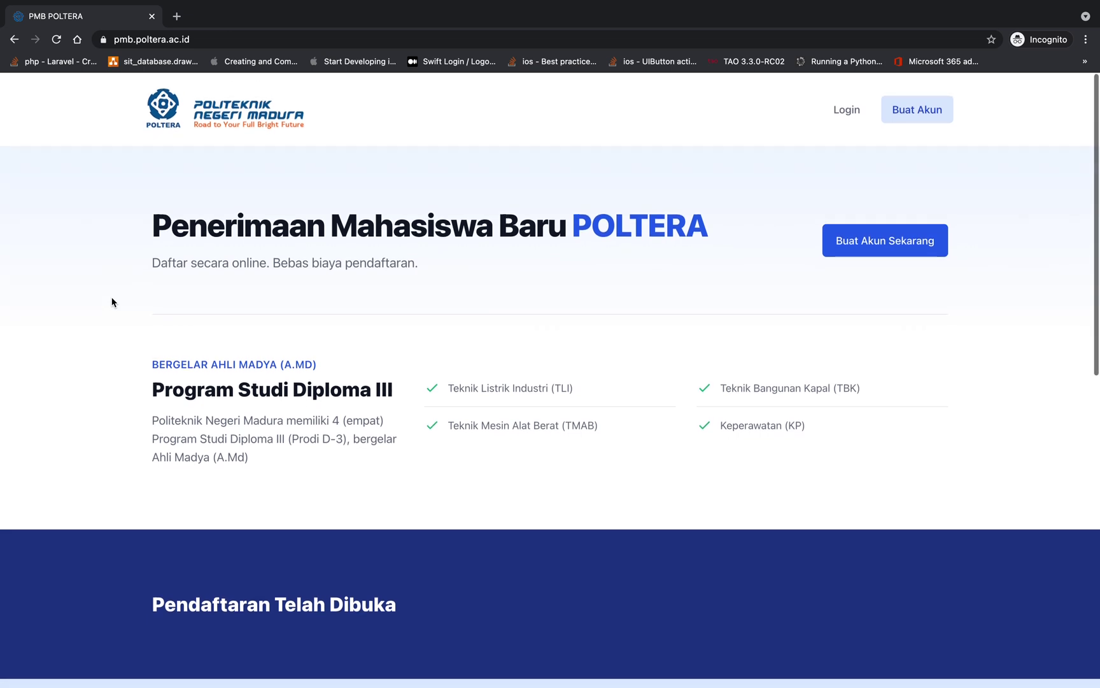
scroll(112, 302, "down", 4)
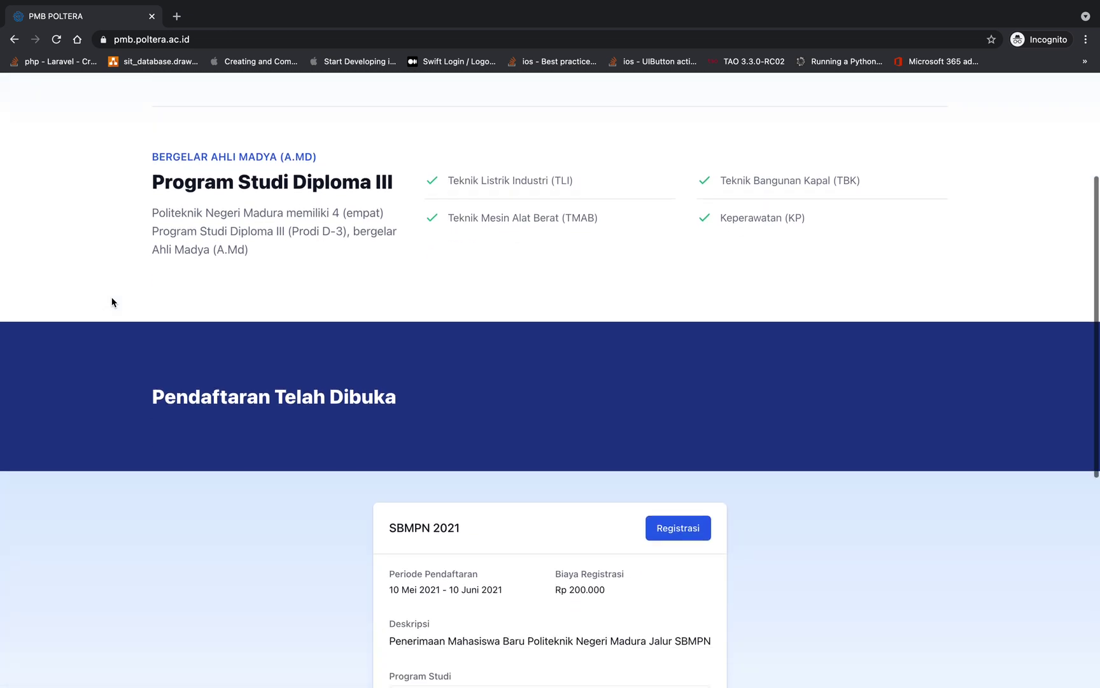
scroll(112, 302, "down", 6)
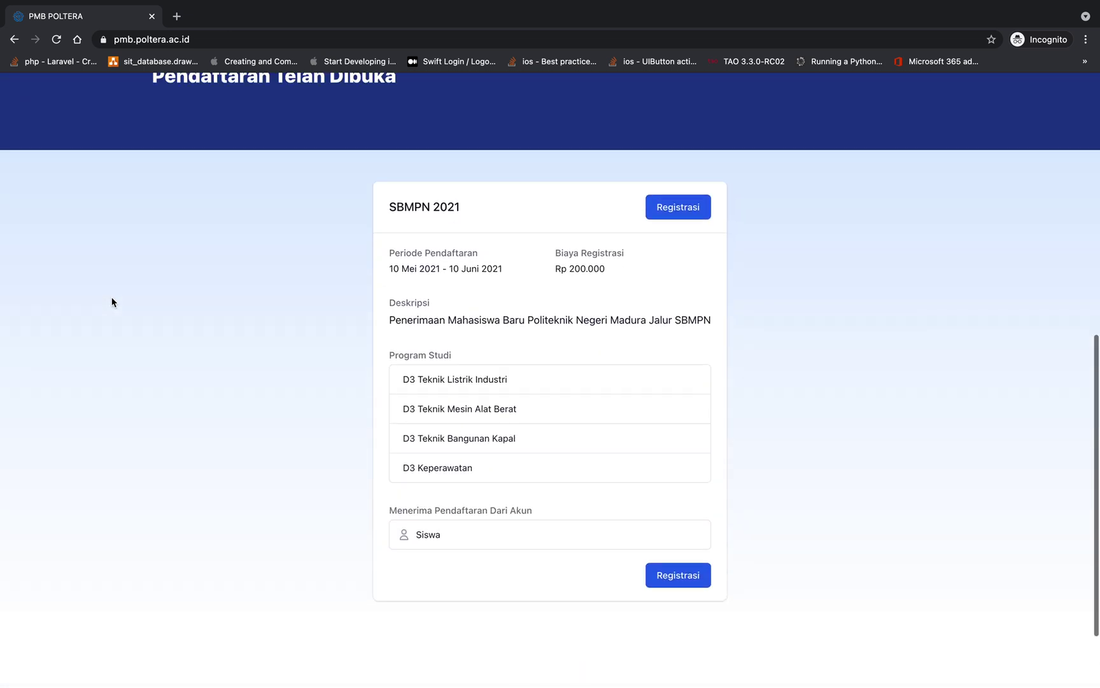
scroll(112, 302, "up", 2)
scroll(304, 245, "down", 1)
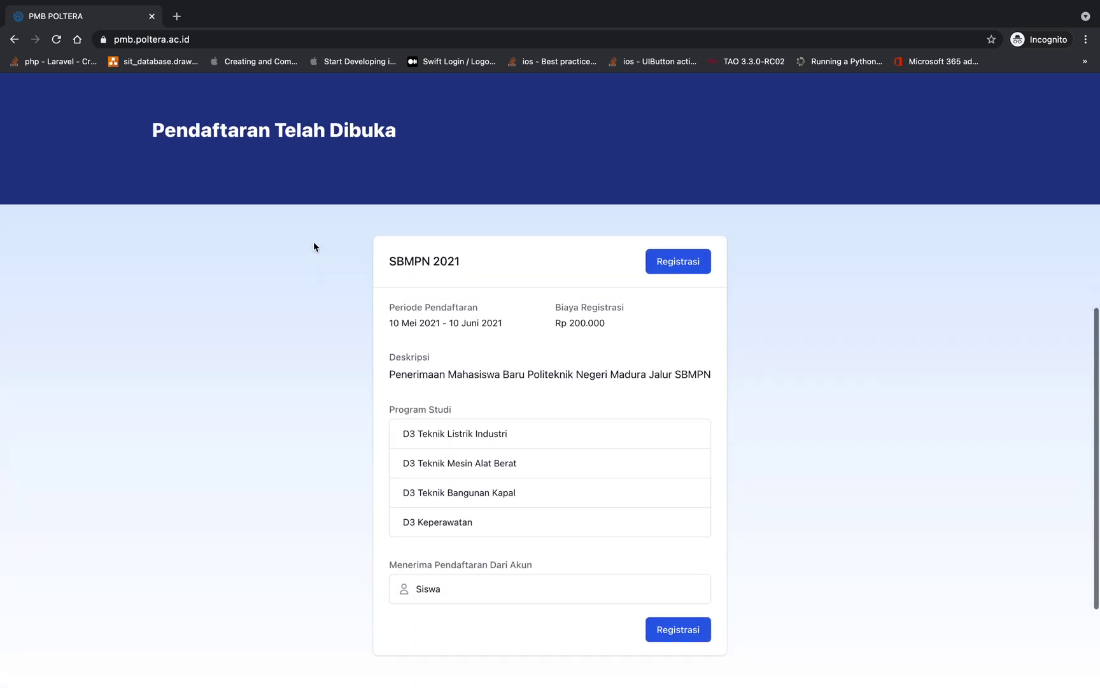
scroll(314, 246, "down", 2)
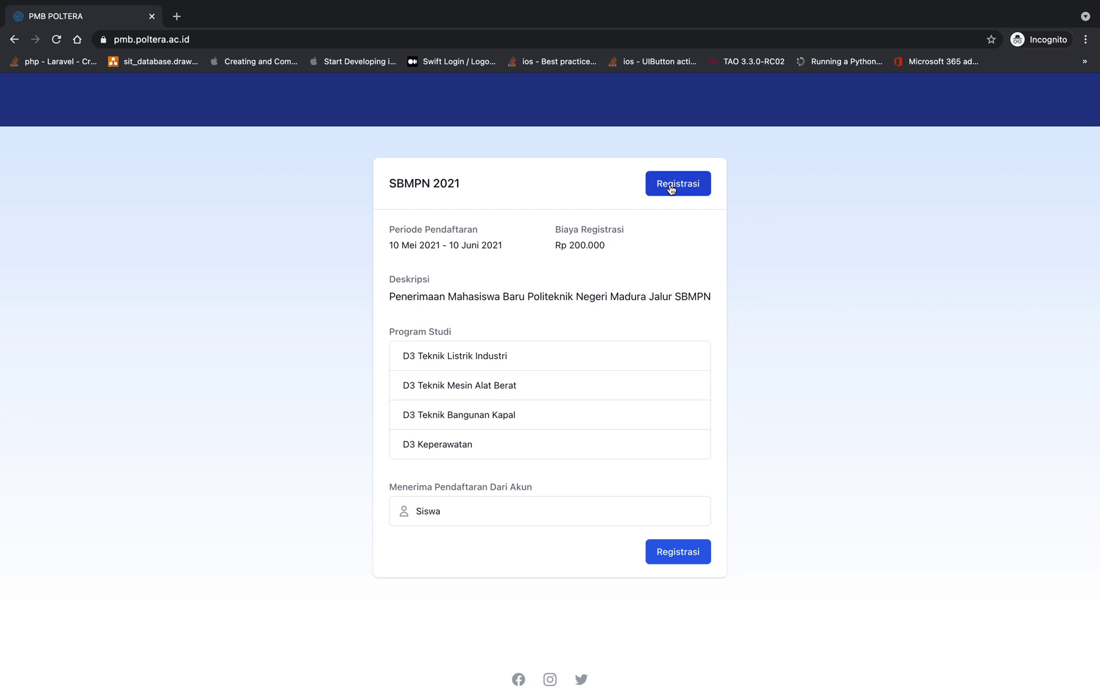
Try SBMPN 2021 Registrasi, which leads to the login form, then return to the SBMPN page
left_click(671, 186)
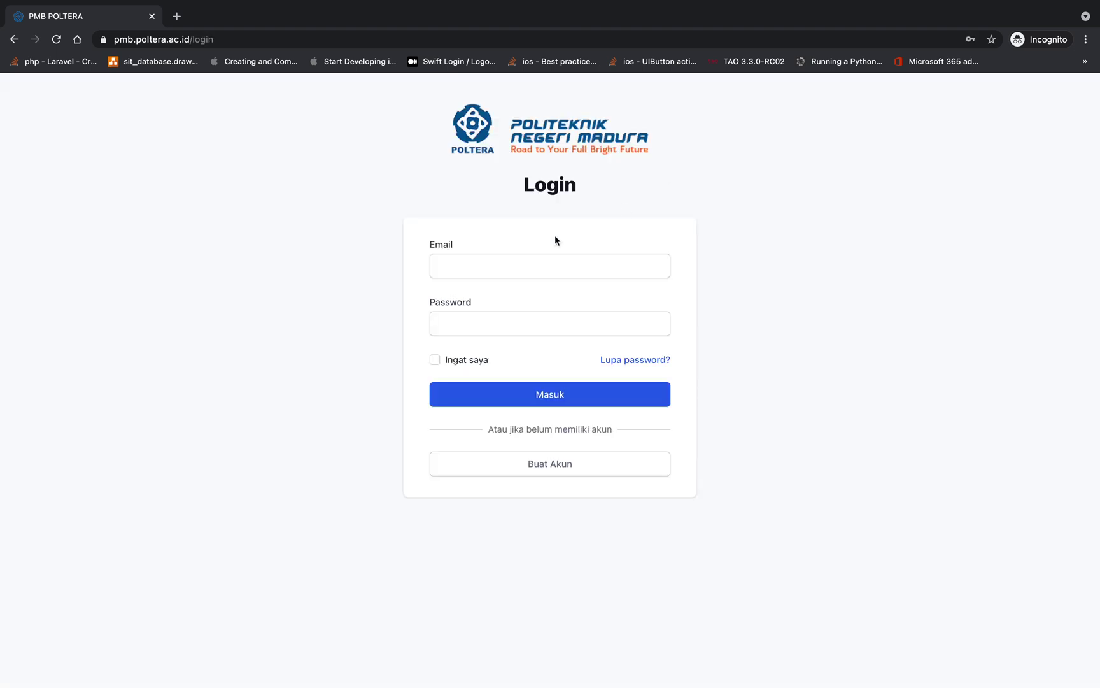
left_click(533, 264)
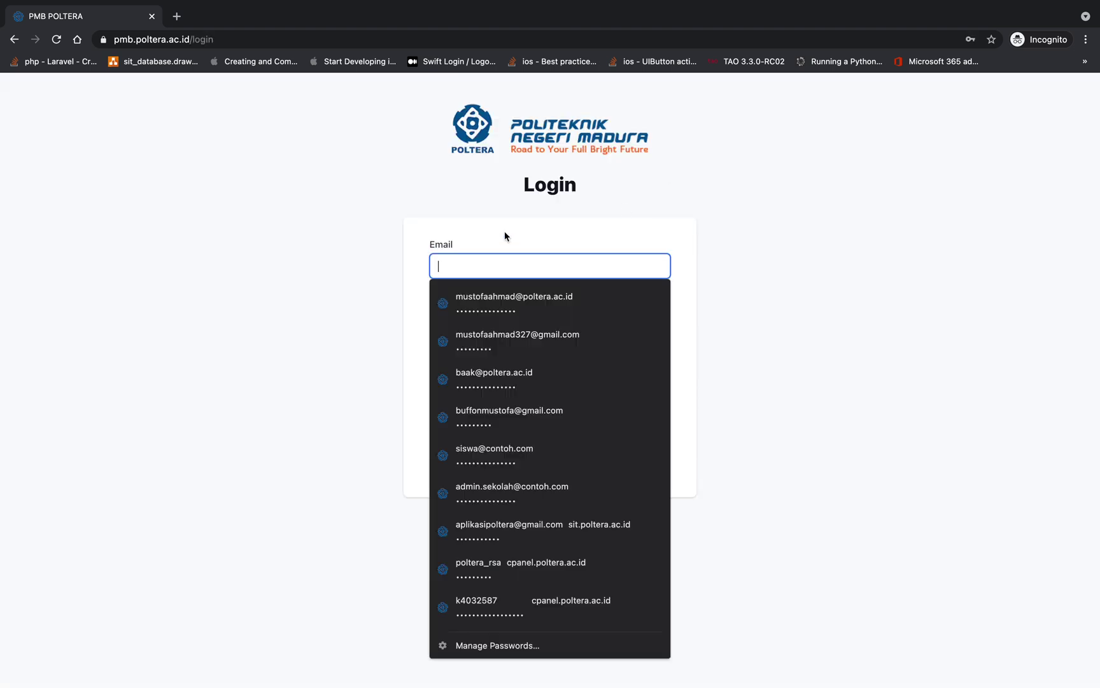
left_click(472, 194)
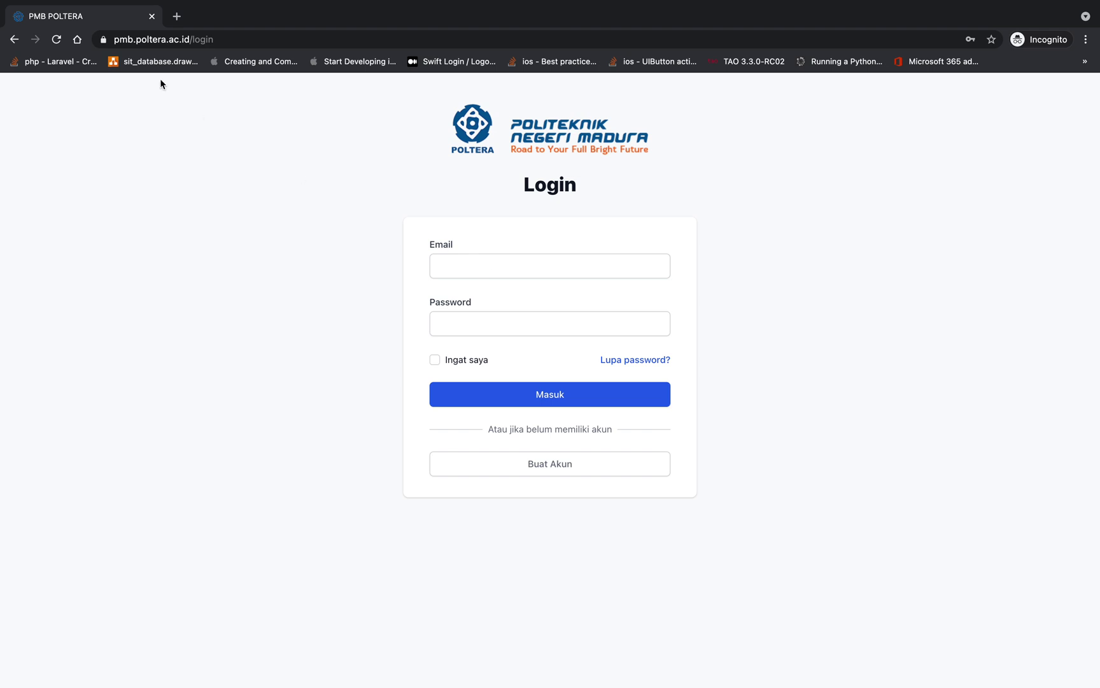
left_click(14, 40)
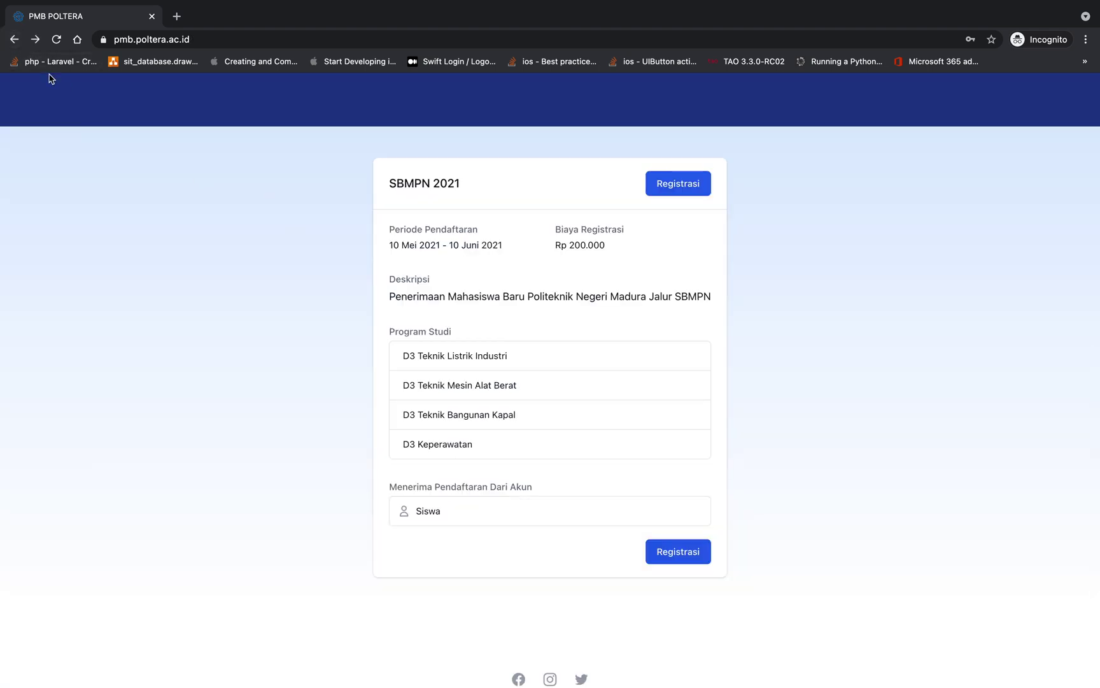
scroll(123, 183, "up", 9)
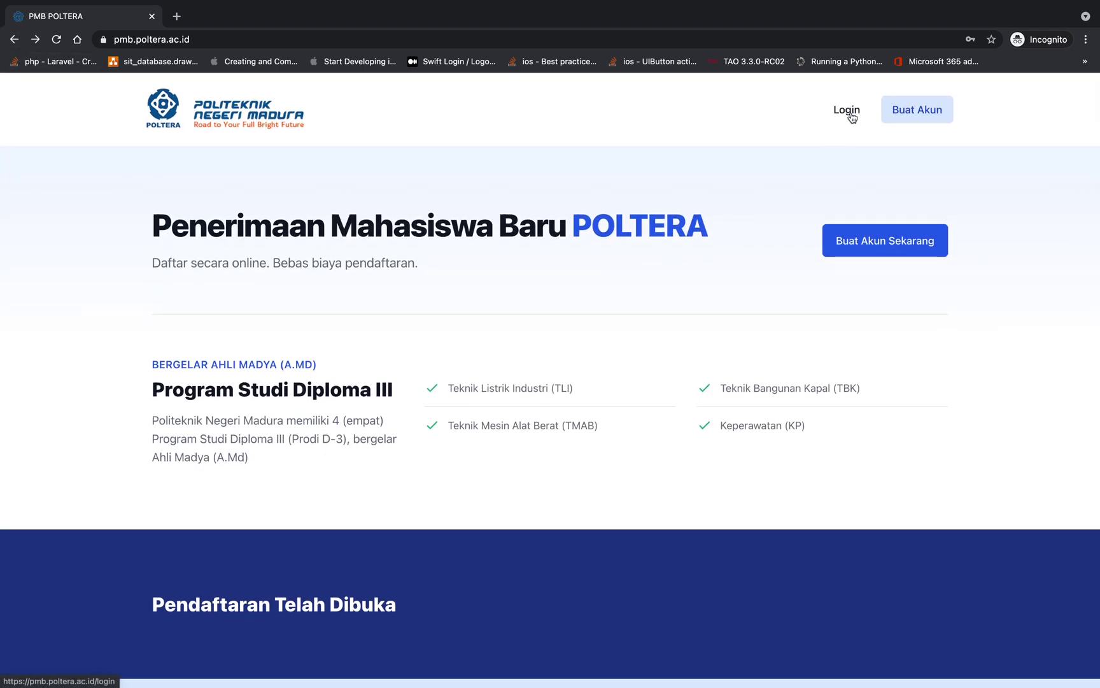
Open Login, glance at the Buat Akun account form, and go back to login
left_click(848, 110)
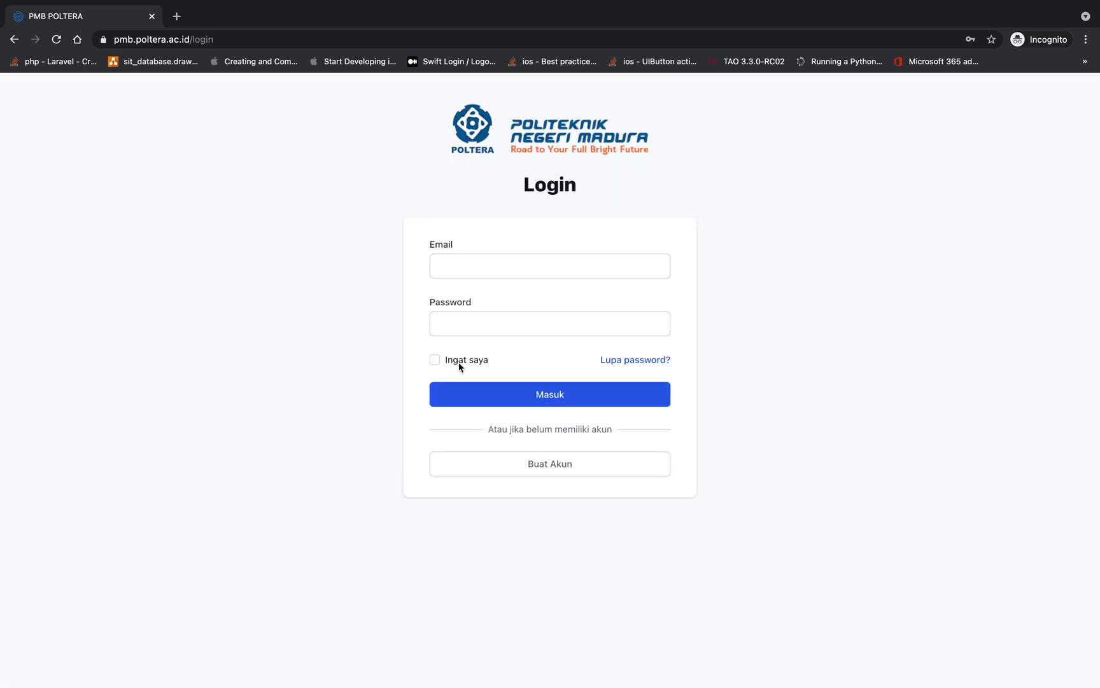
left_click(543, 464)
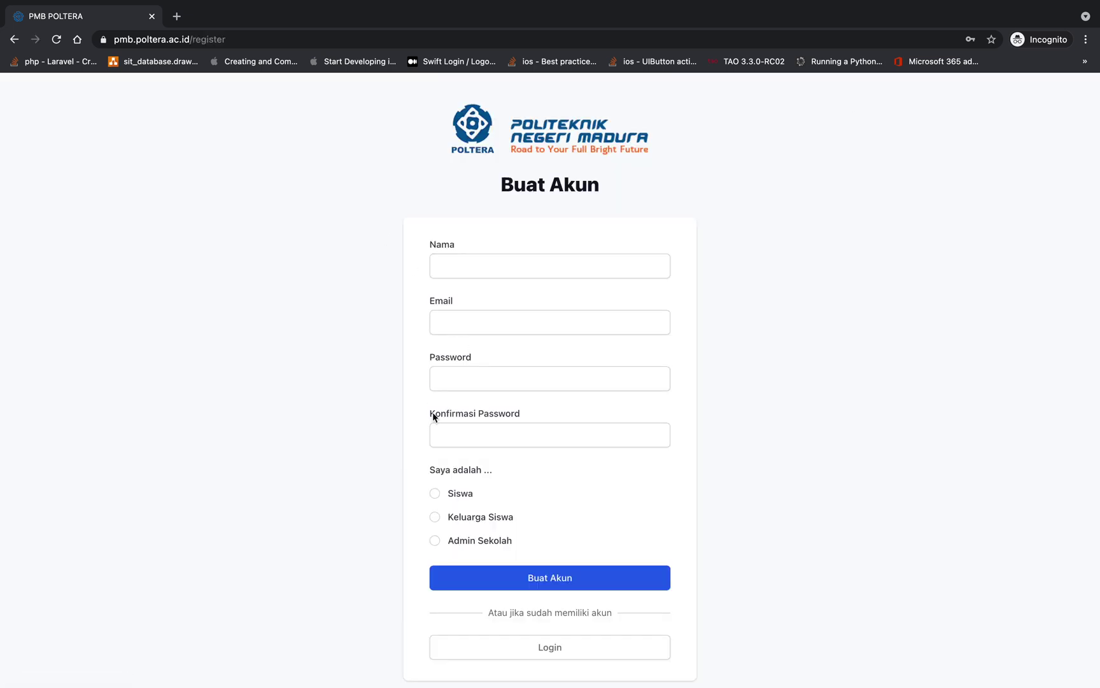
scroll(428, 433, "down", 1)
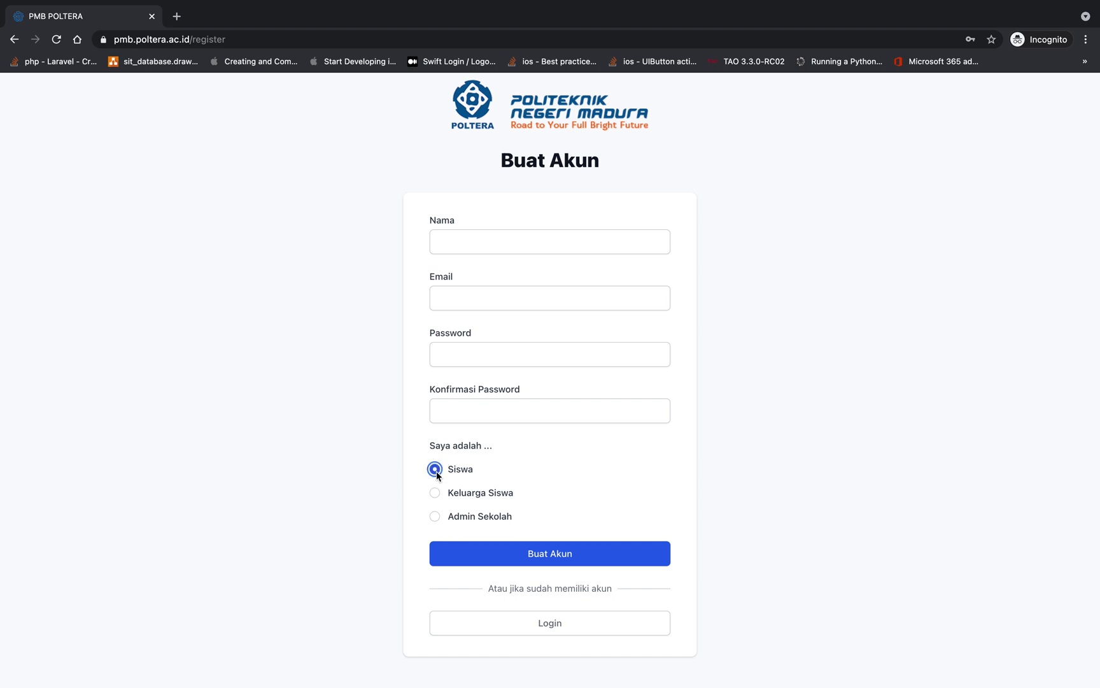
left_click(14, 40)
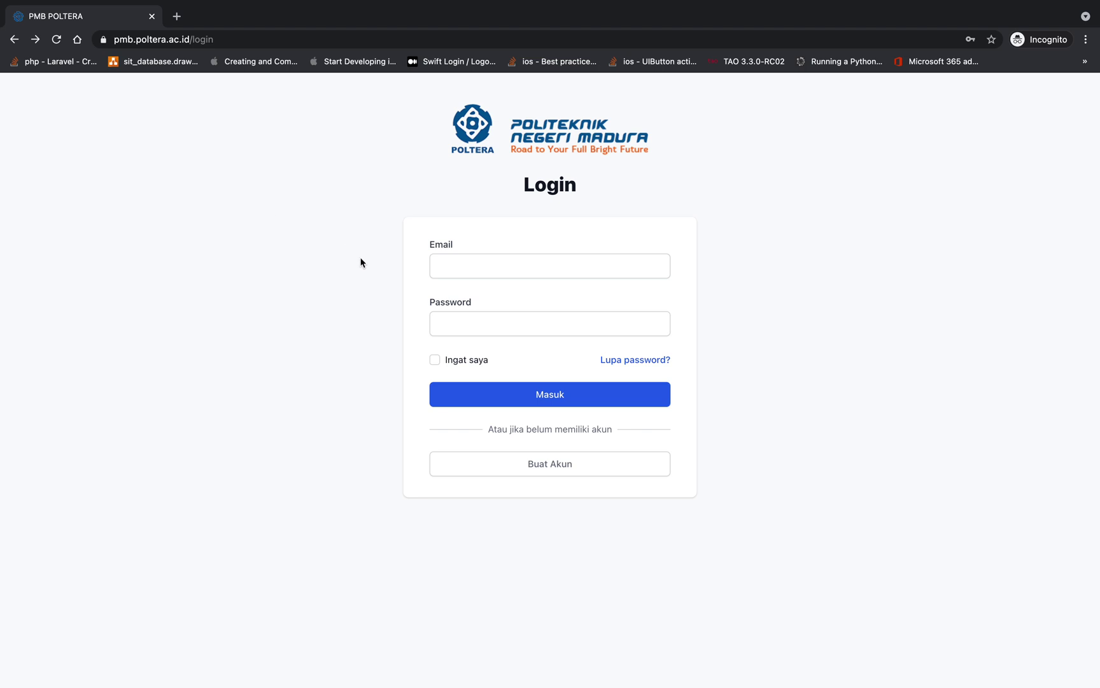
Log in with the saved student account credentials from browser autofill
left_click(483, 260)
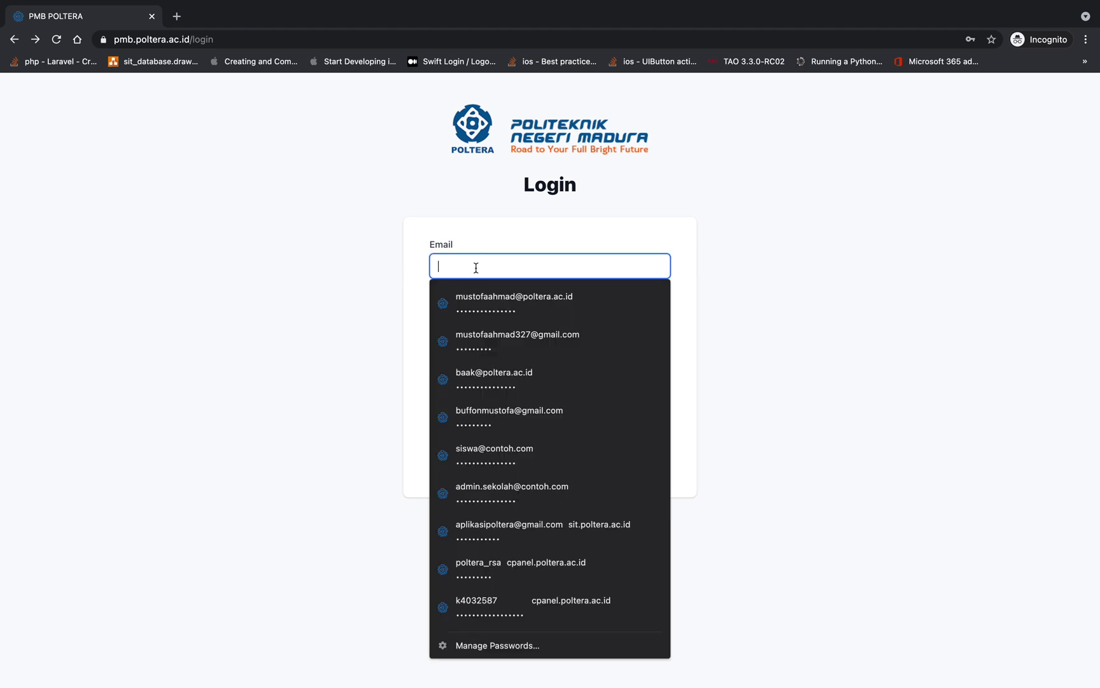
left_click(468, 455)
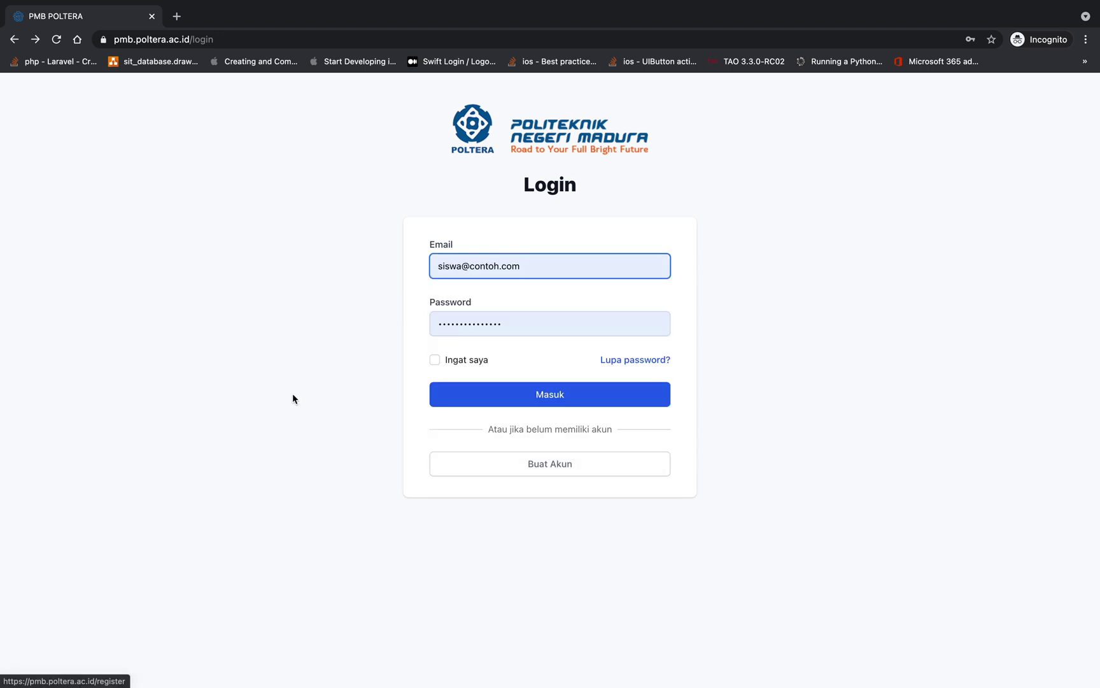
left_click(498, 388)
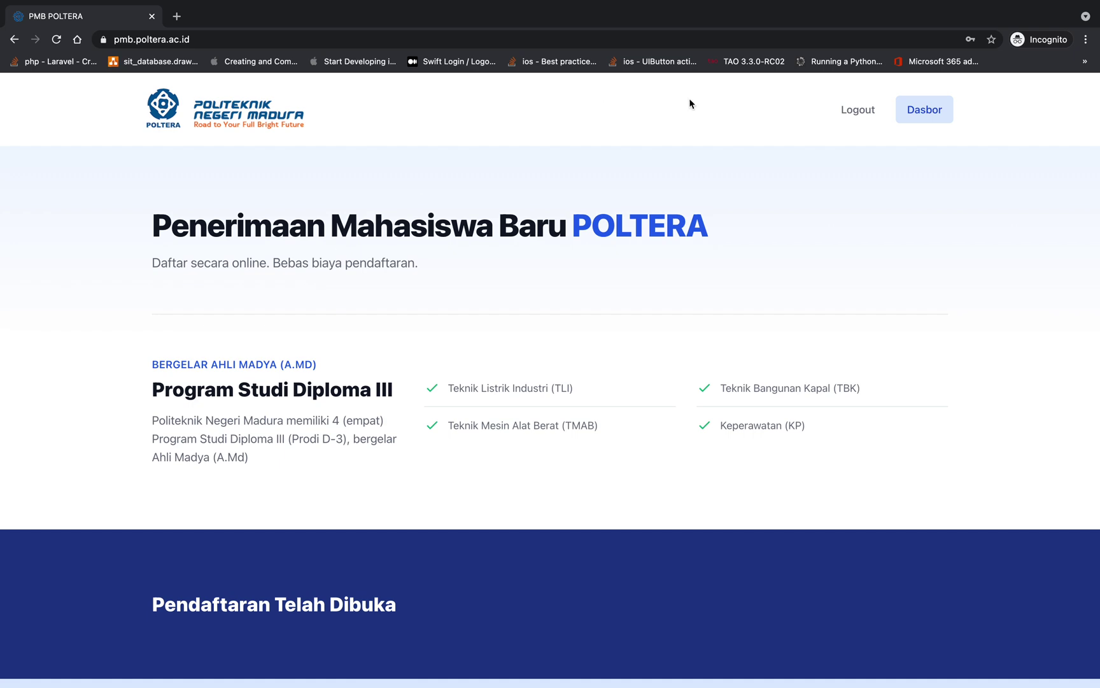
scroll(876, 255, "down", 10)
scroll(876, 253, "up", 10)
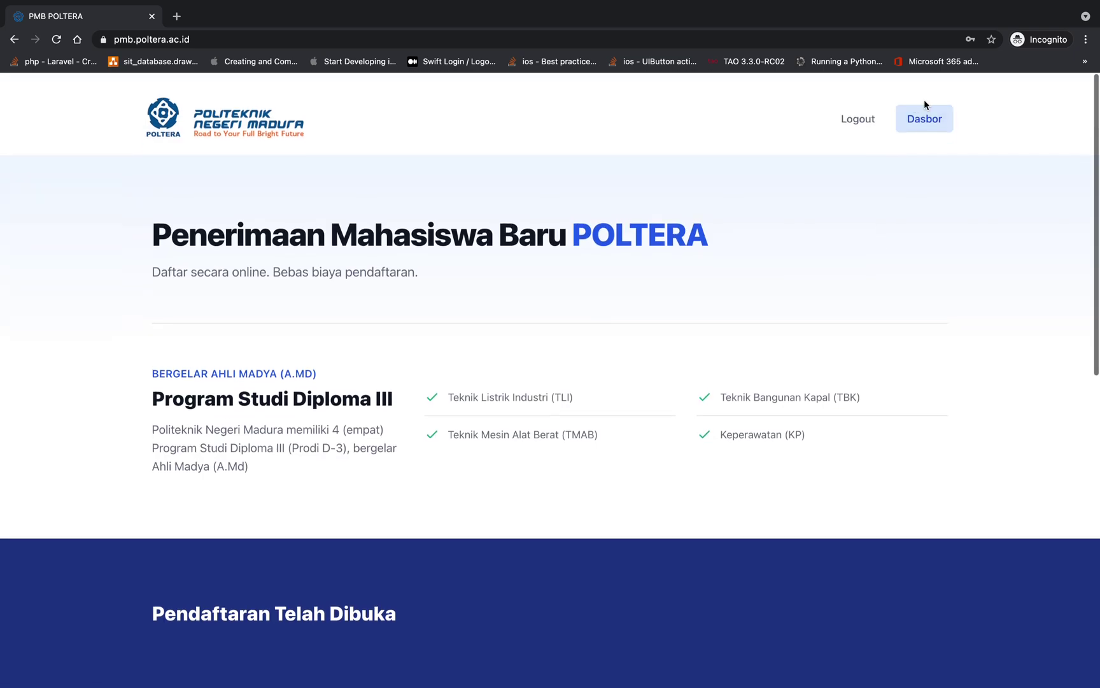
Open Dasbor and read the PMDK, SNMPN, SBMPN and UM POLTERA pathway schedules
left_click(924, 109)
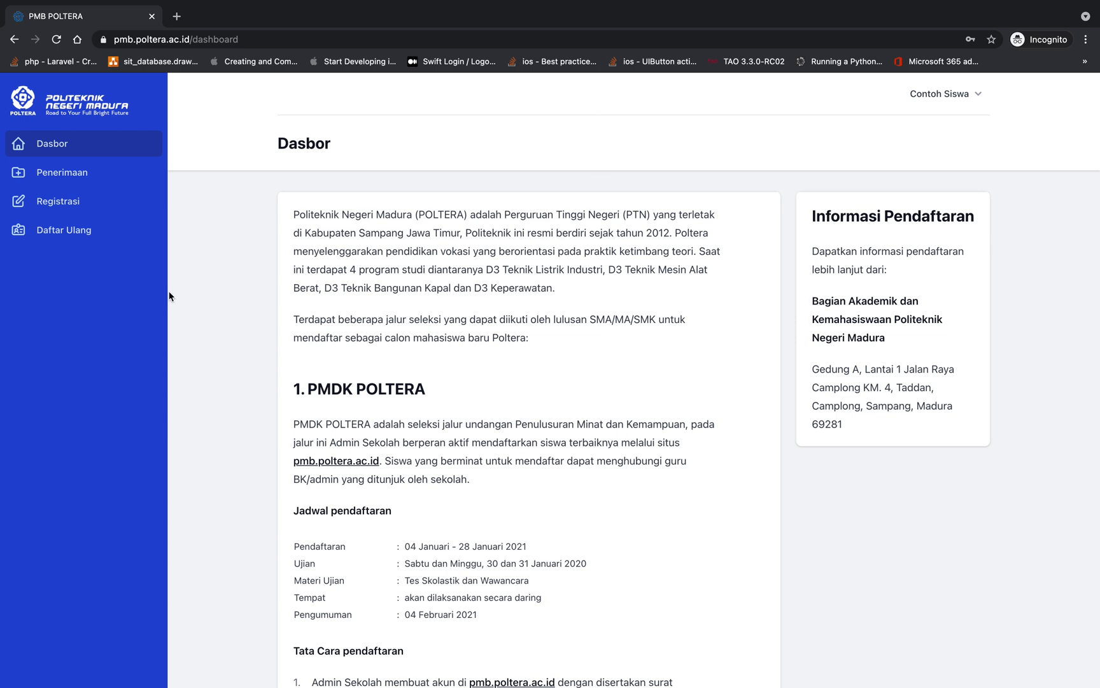
scroll(298, 332, "down", 1)
scroll(310, 389, "up", 1)
scroll(449, 367, "down", 2)
scroll(452, 366, "down", 3)
scroll(451, 365, "up", 4)
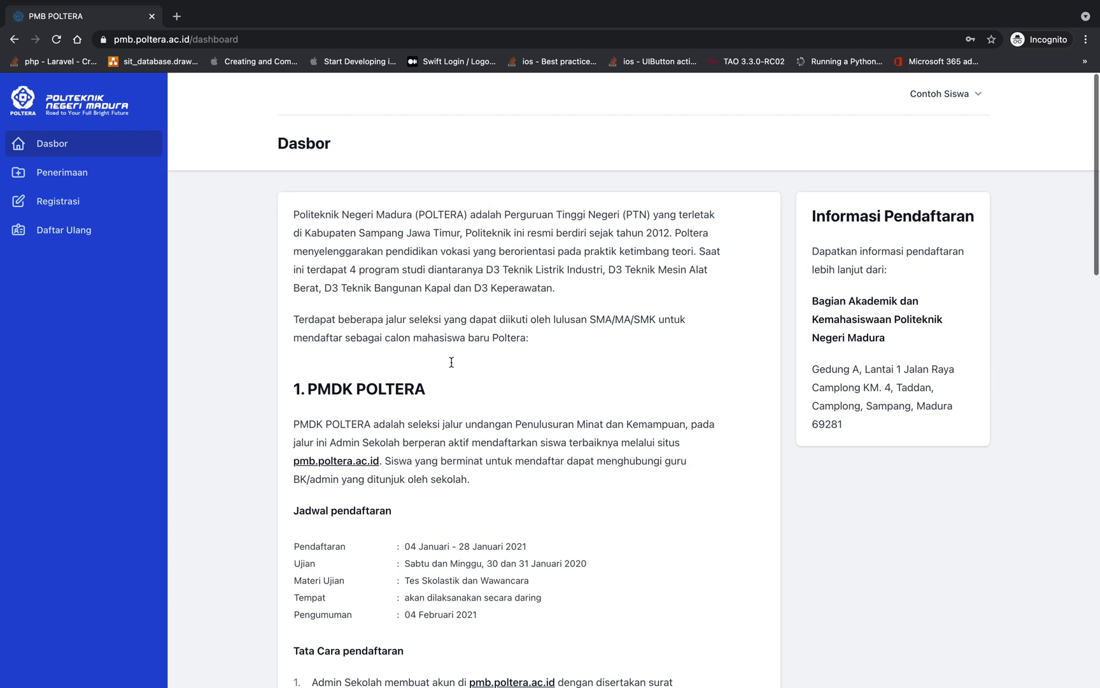
scroll(451, 366, "down", 1)
scroll(451, 366, "down", 15)
scroll(452, 366, "up", 8)
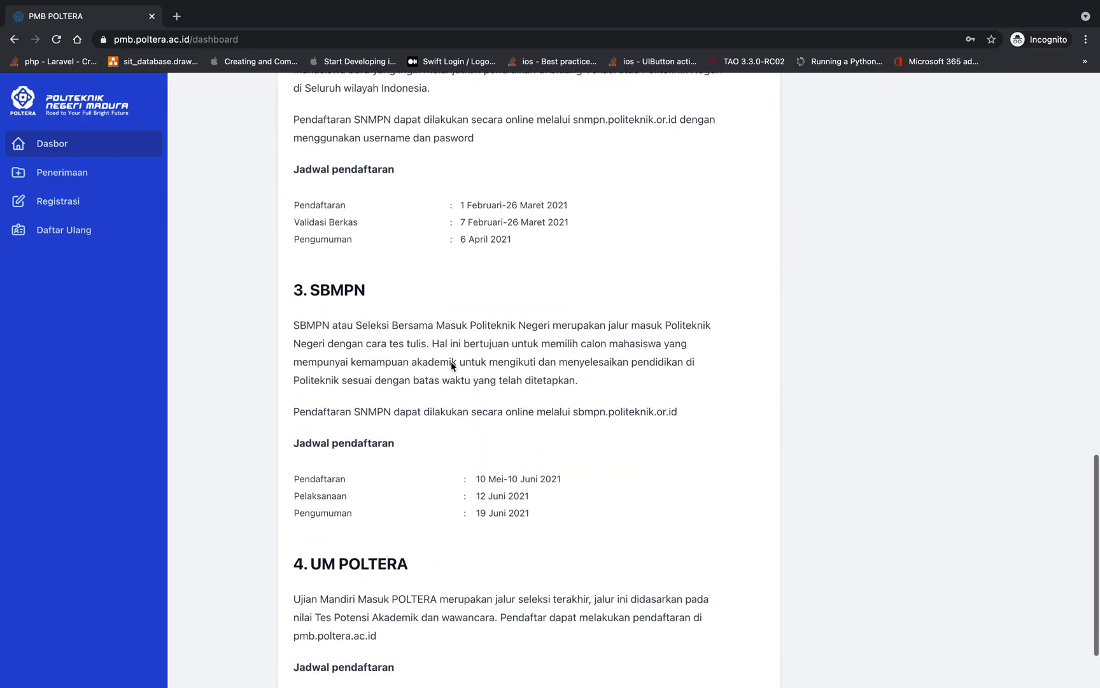
scroll(450, 361, "down", 10)
scroll(450, 361, "up", 20)
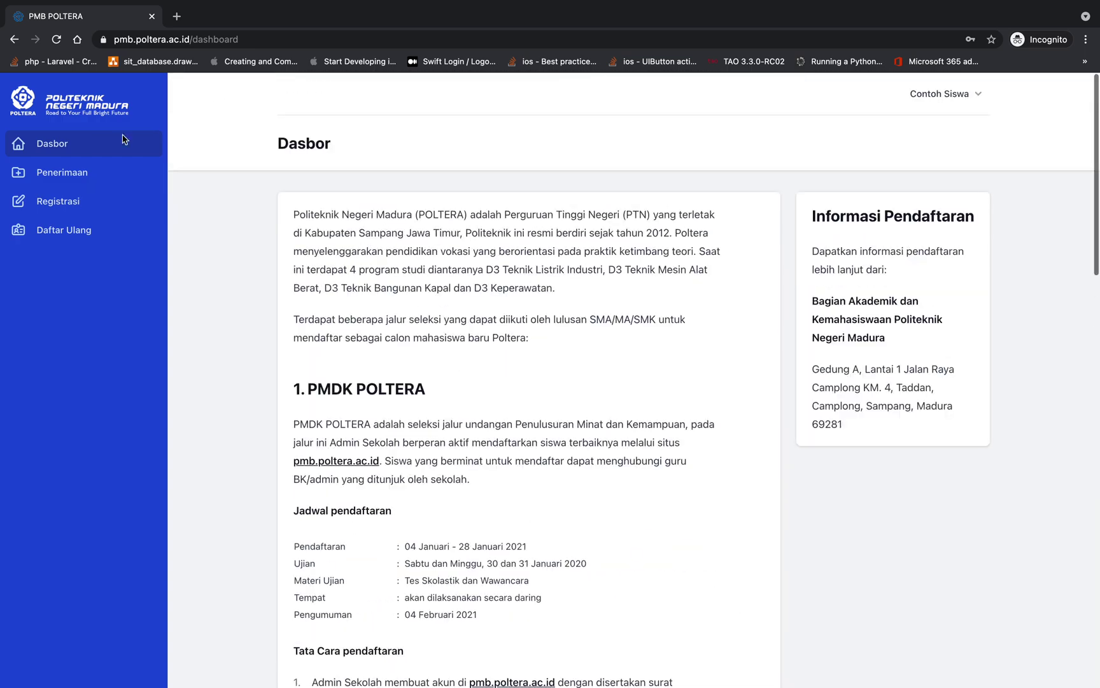
left_click(78, 181)
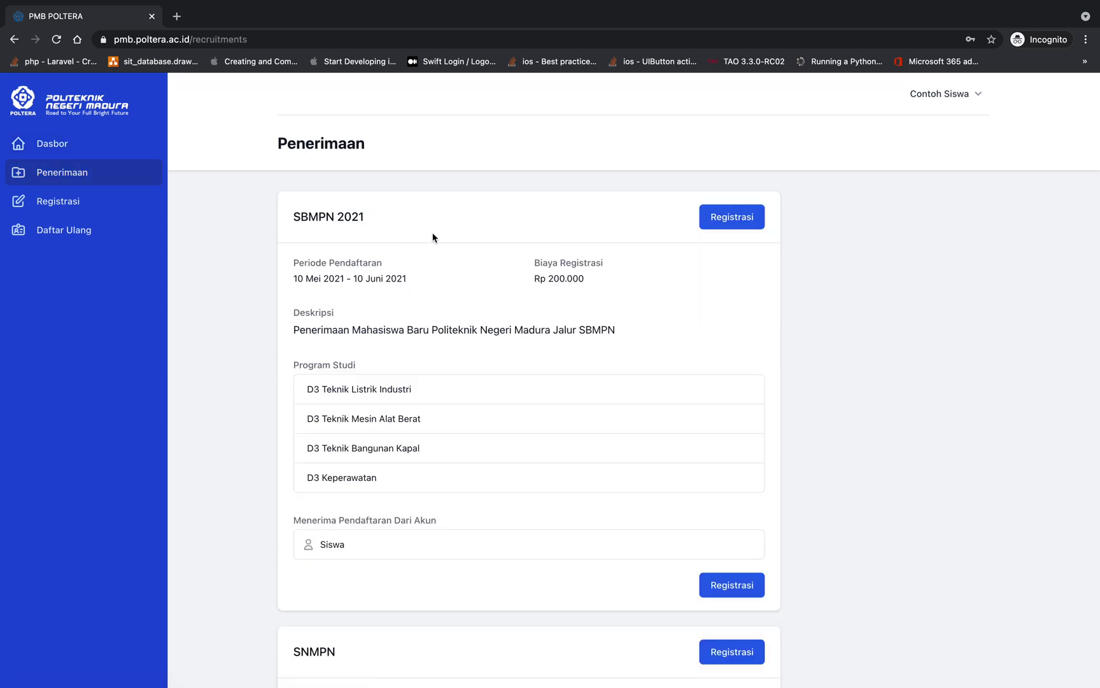
scroll(362, 276, "down", 3)
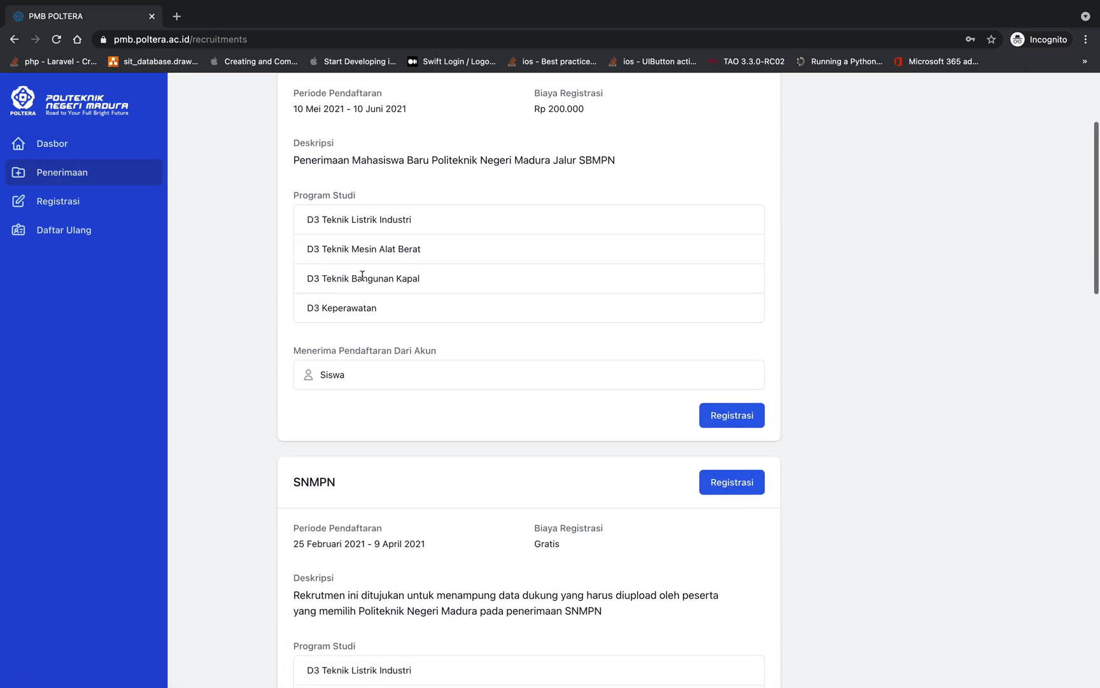
scroll(362, 274, "up", 3)
scroll(362, 275, "down", 7)
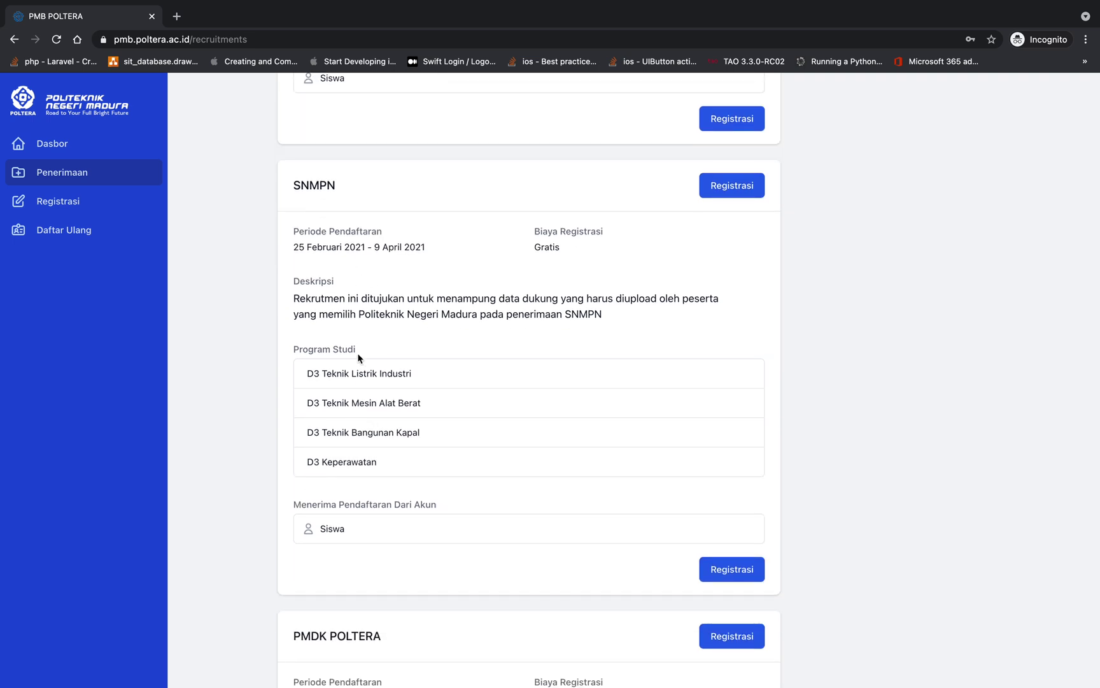
scroll(358, 356, "up", 6)
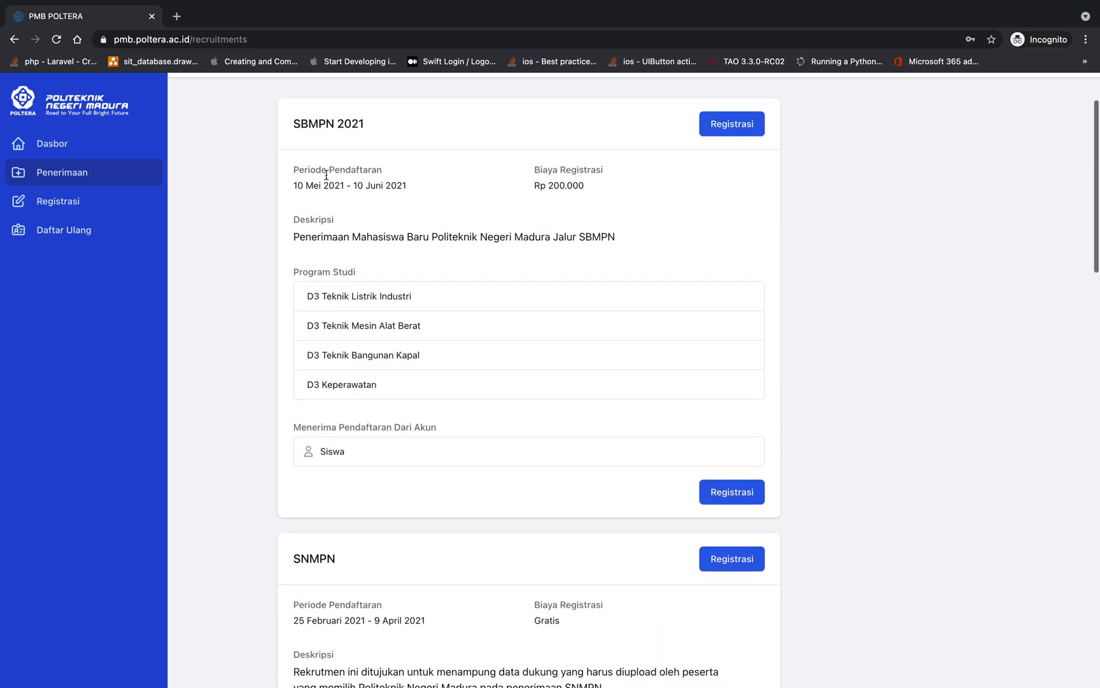
left_click_drag(296, 188, 414, 194)
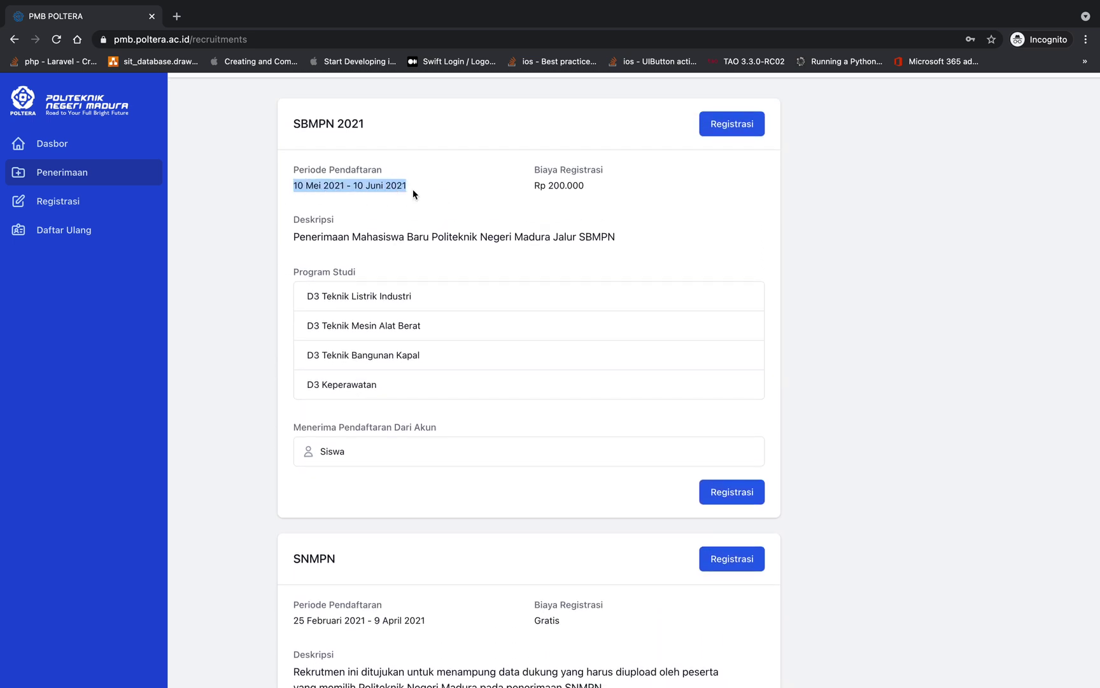
scroll(414, 195, "down", 1)
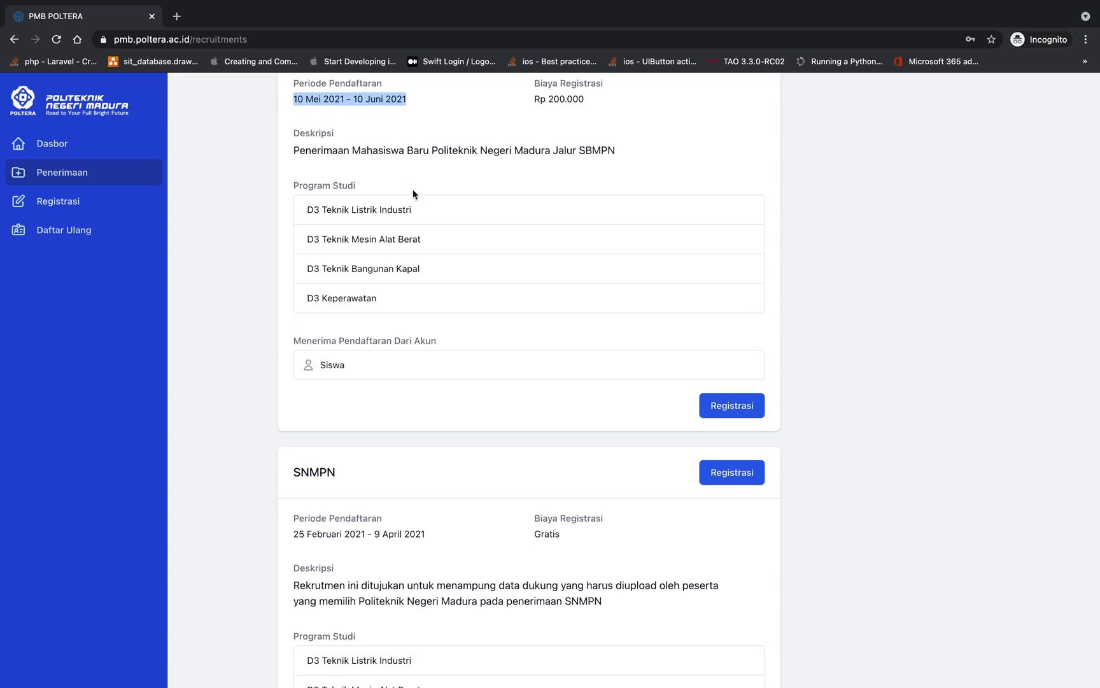
scroll(413, 195, "up", 3)
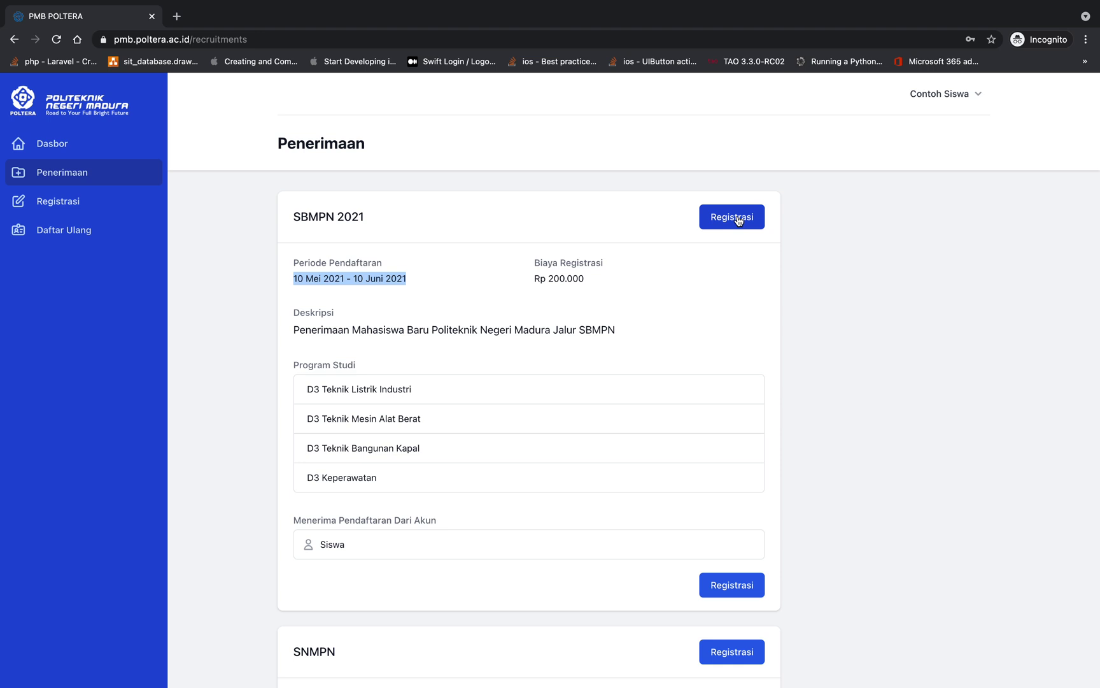
left_click(563, 257)
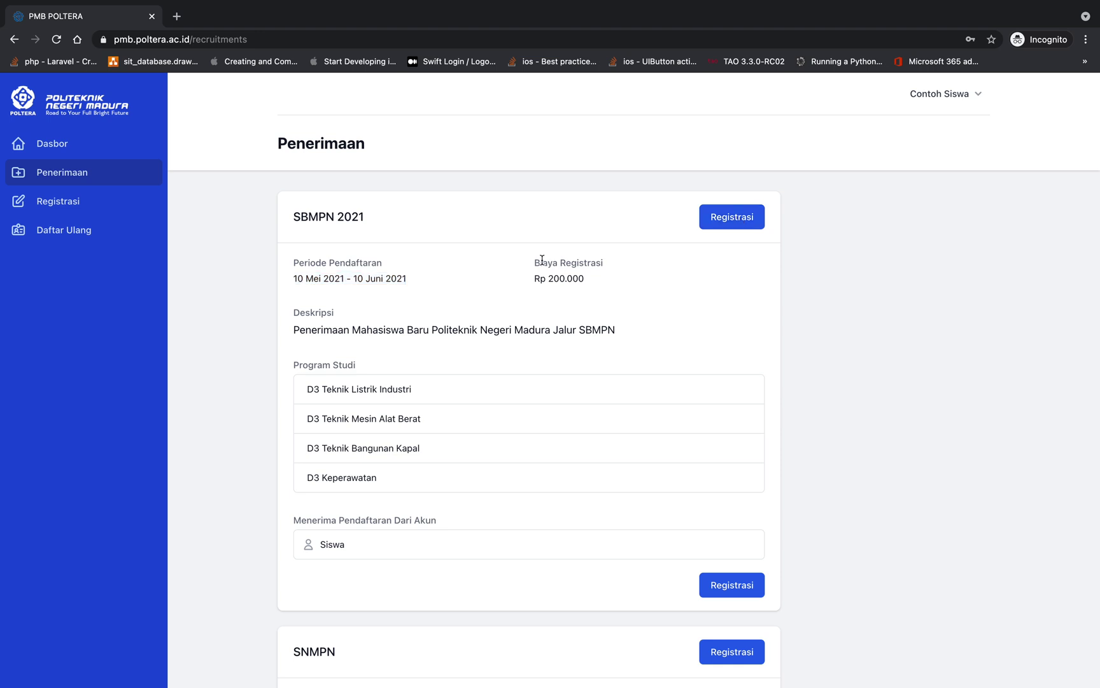
left_click_drag(536, 262, 605, 281)
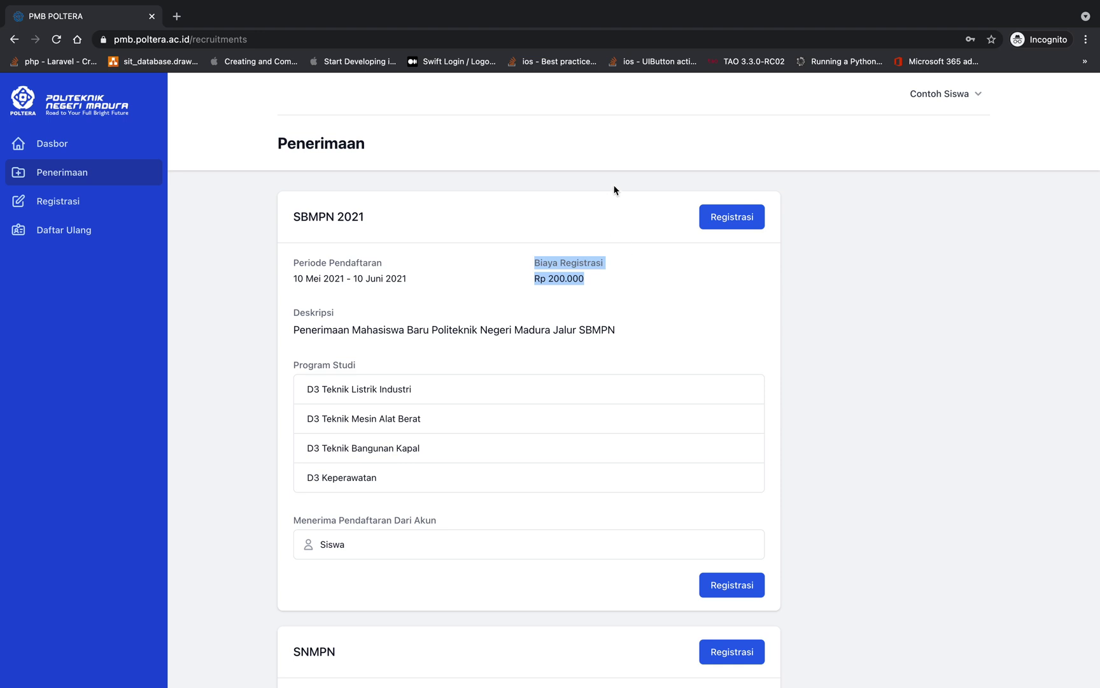
left_click(613, 284)
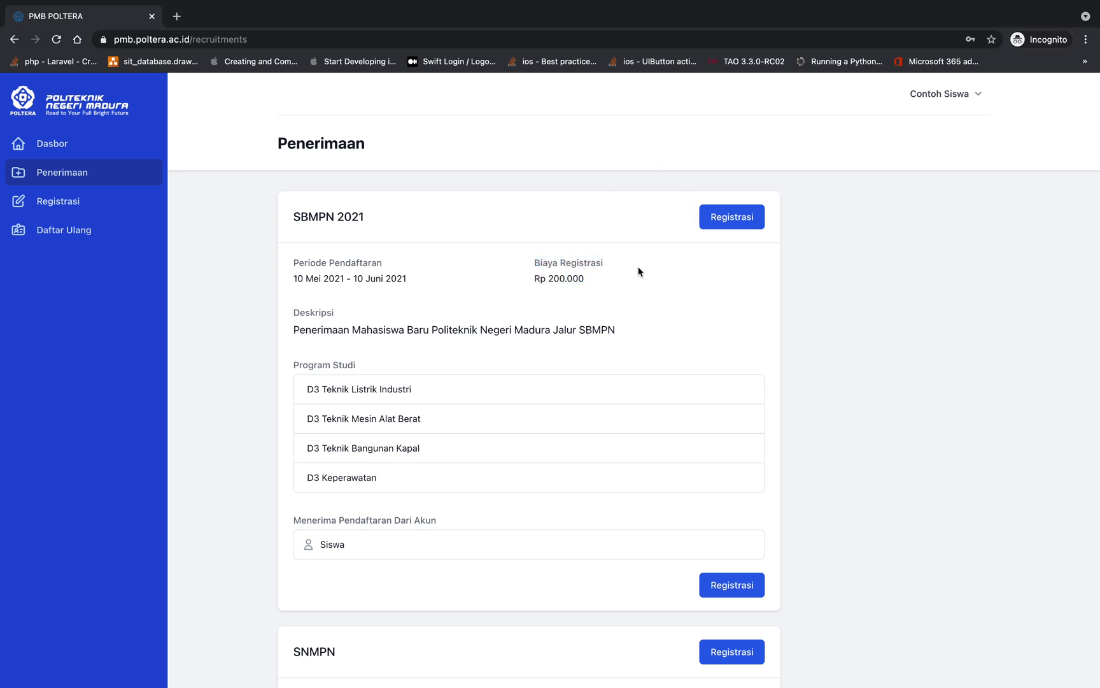
left_click_drag(551, 280, 603, 284)
scroll(602, 207, "down", 1)
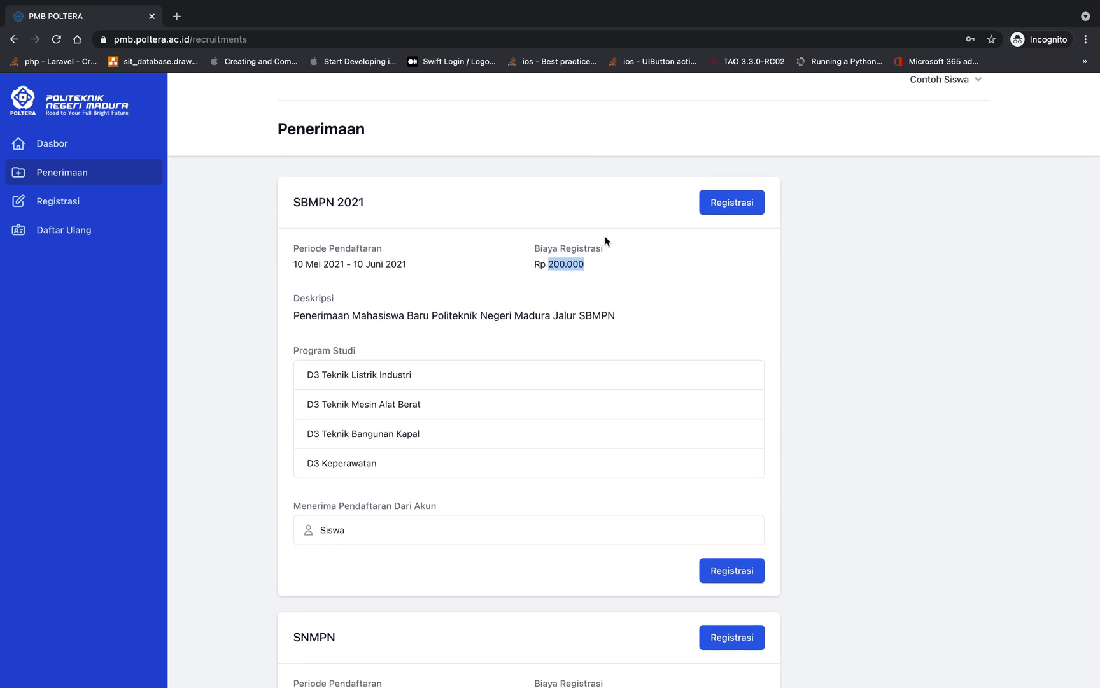
left_click(604, 203)
scroll(433, 457, "up", 1)
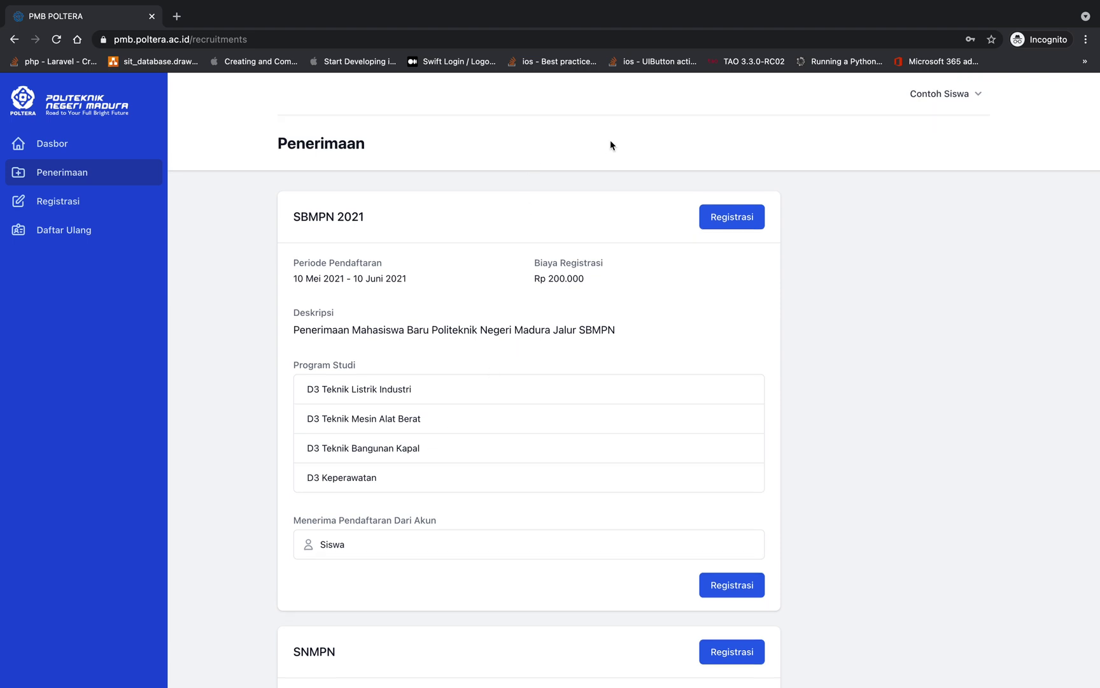
scroll(873, 290, "down", 1)
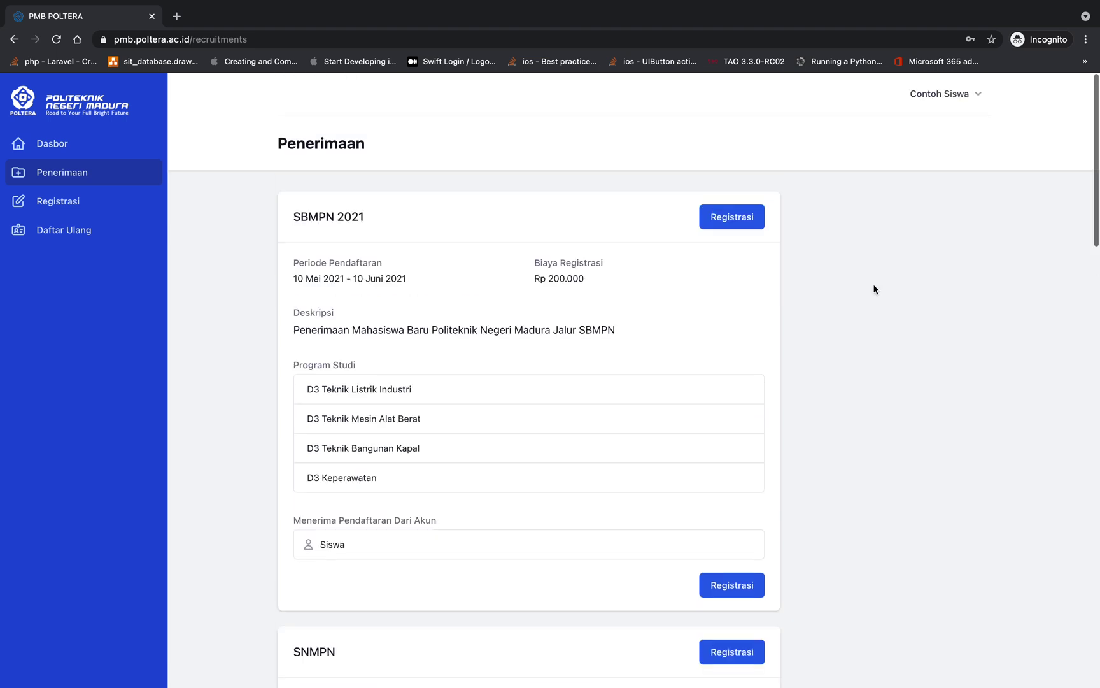
Create the SBMPN 2021 registration and highlight its confirmation message
left_click(710, 217)
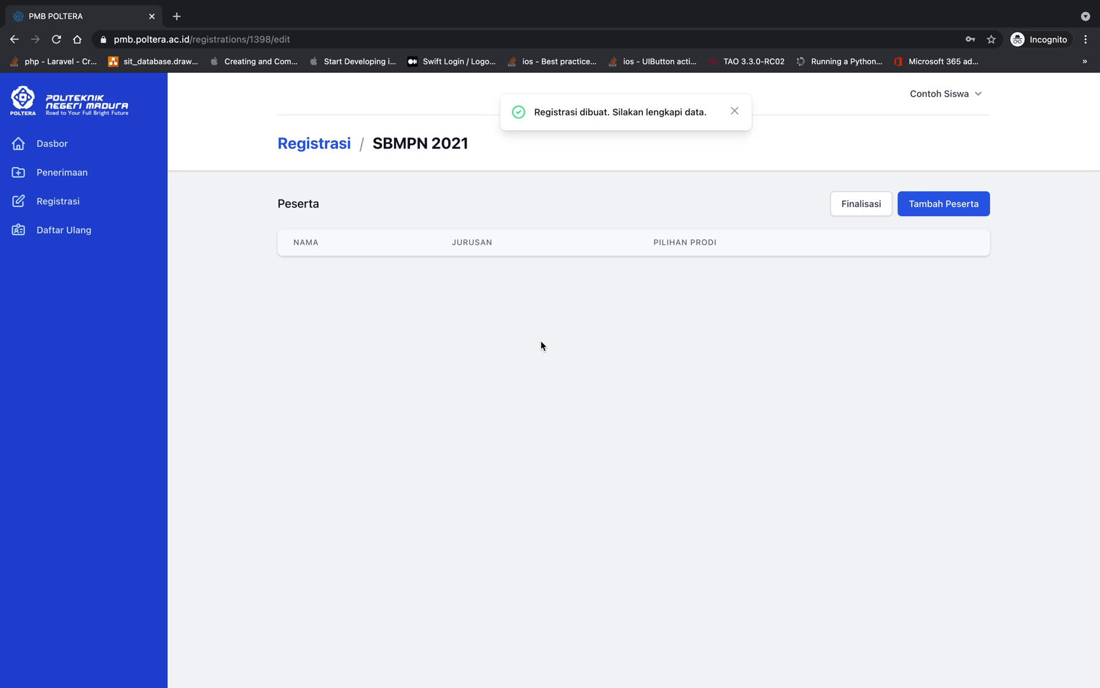
left_click_drag(535, 113, 706, 117)
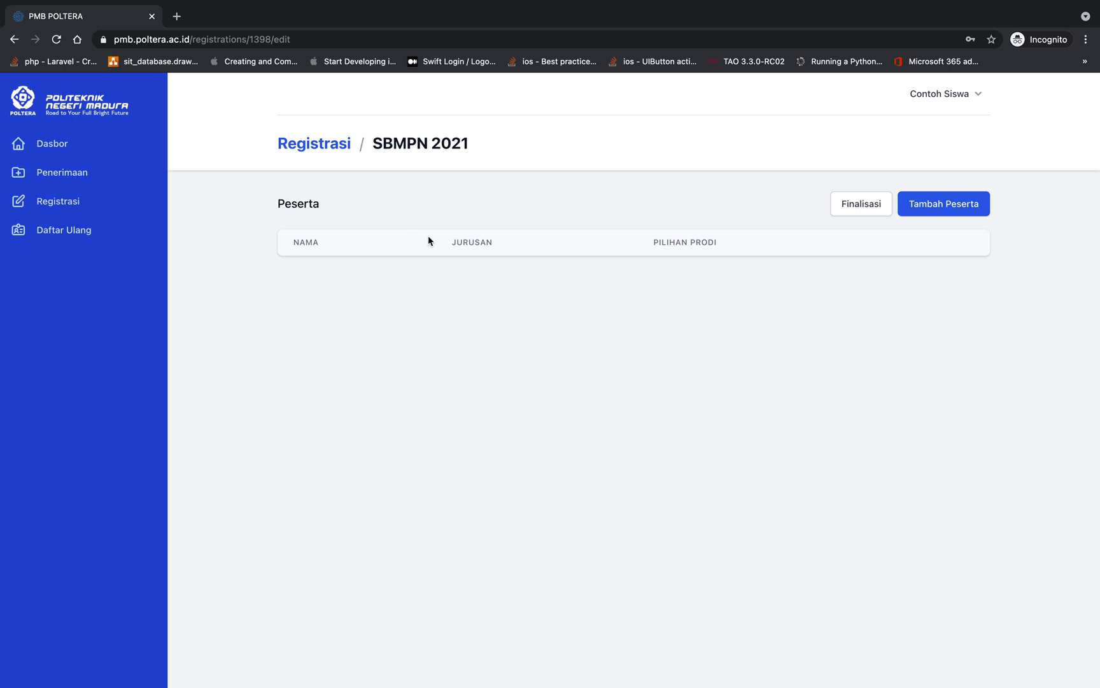
Add a new participant named Contoh with gender Laki-laki
left_click(957, 216)
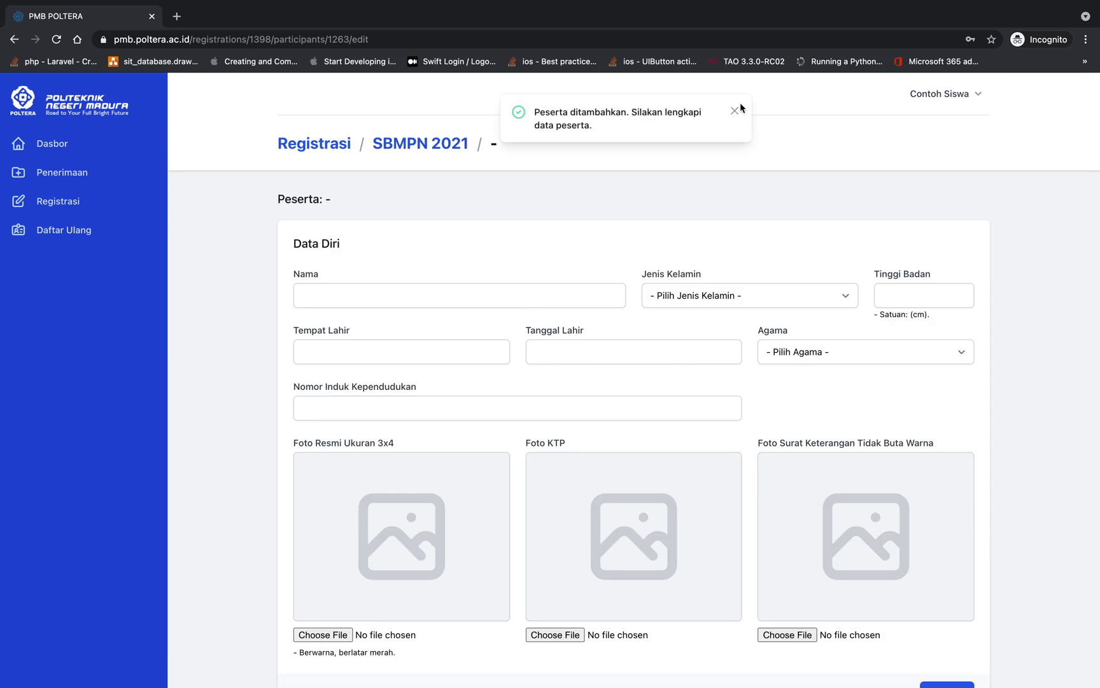
left_click(734, 114)
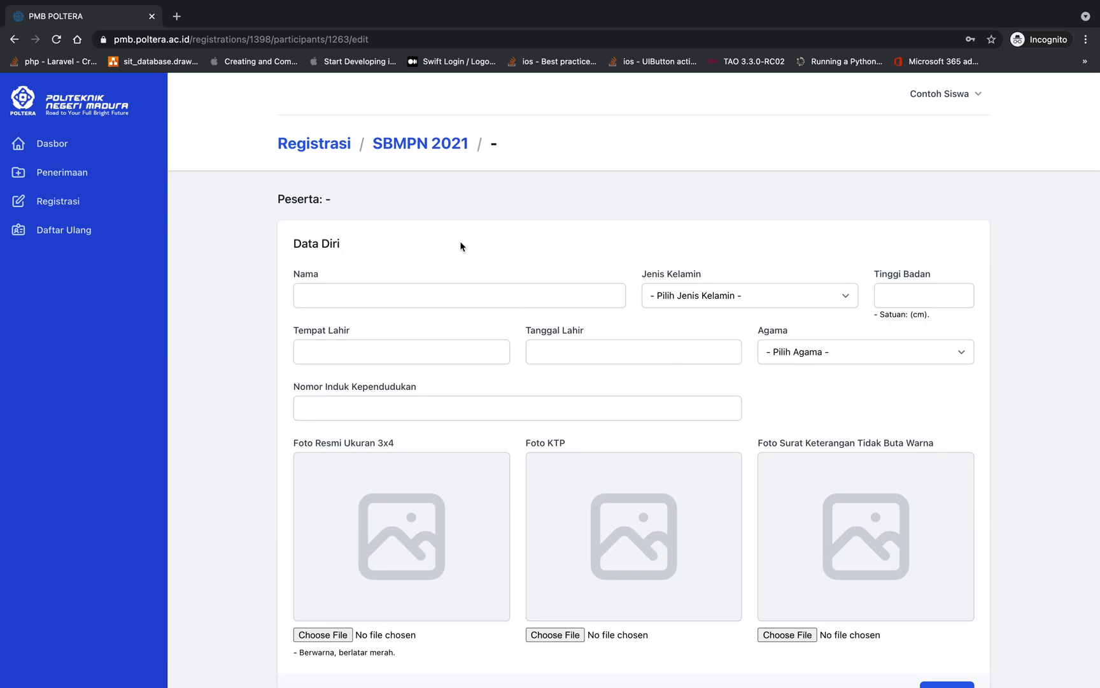
left_click(339, 292)
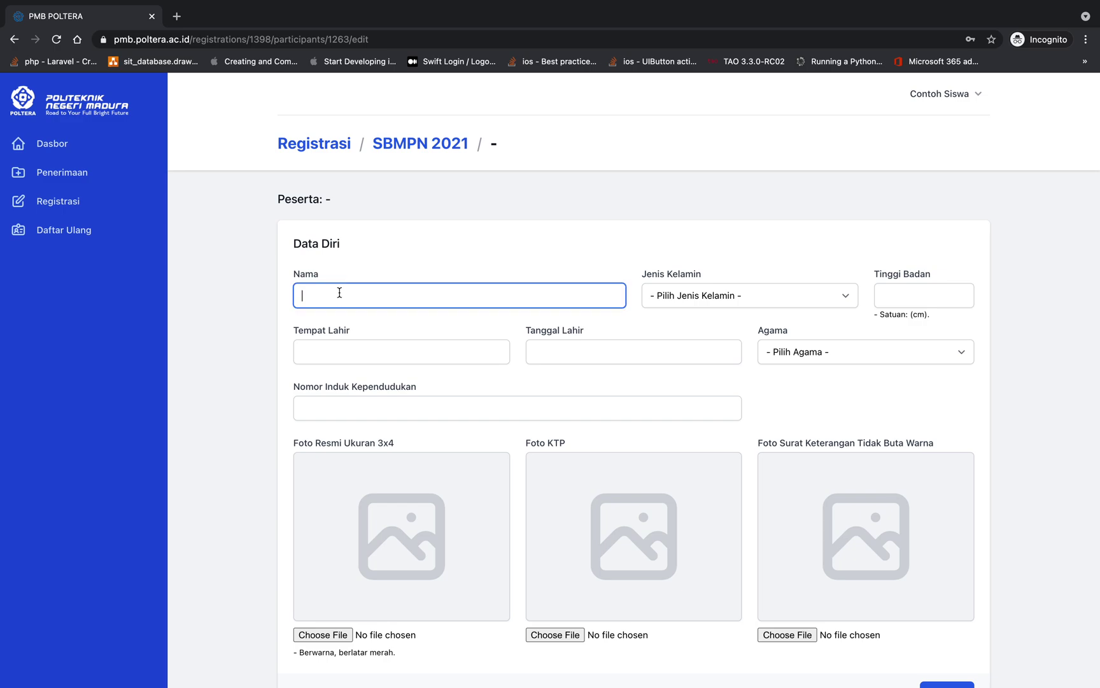
scroll(401, 303, "down", 2)
scroll(400, 304, "up", 2)
scroll(400, 303, "down", 20)
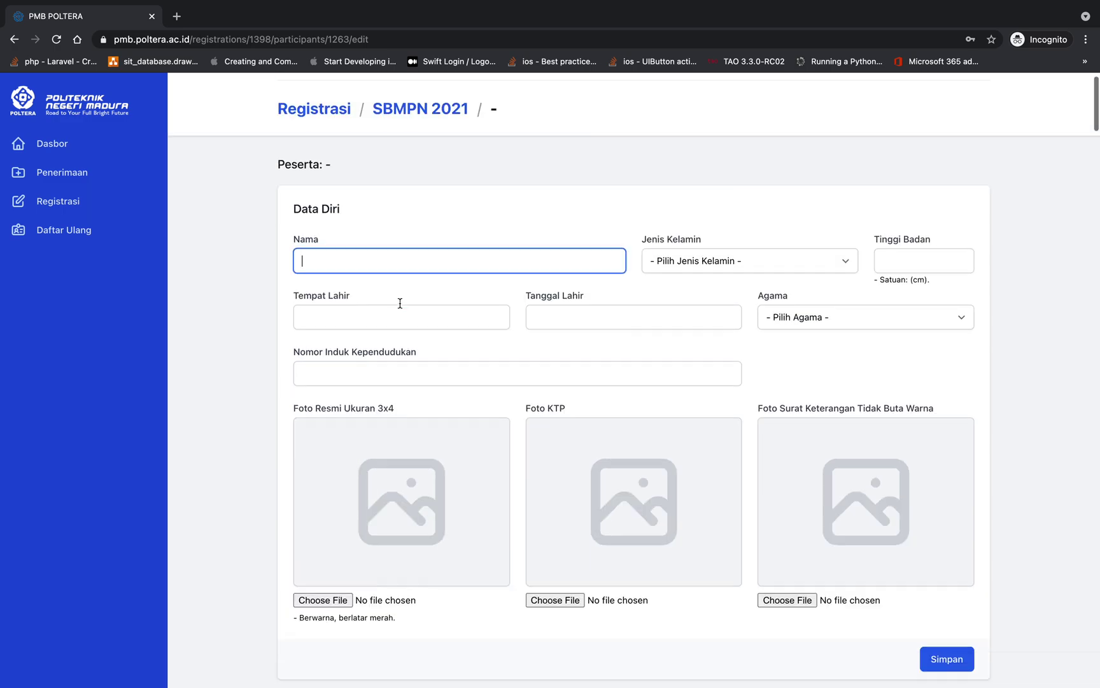
scroll(400, 307, "up", 20)
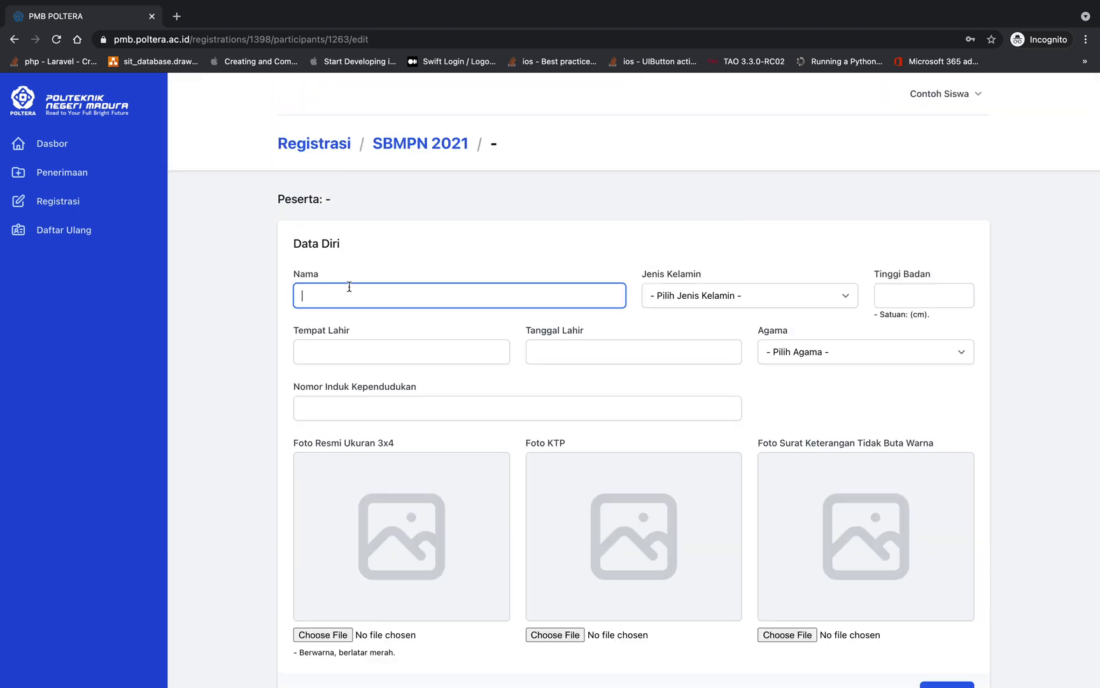
left_click(368, 295)
type("Contoh")
key("Tab")
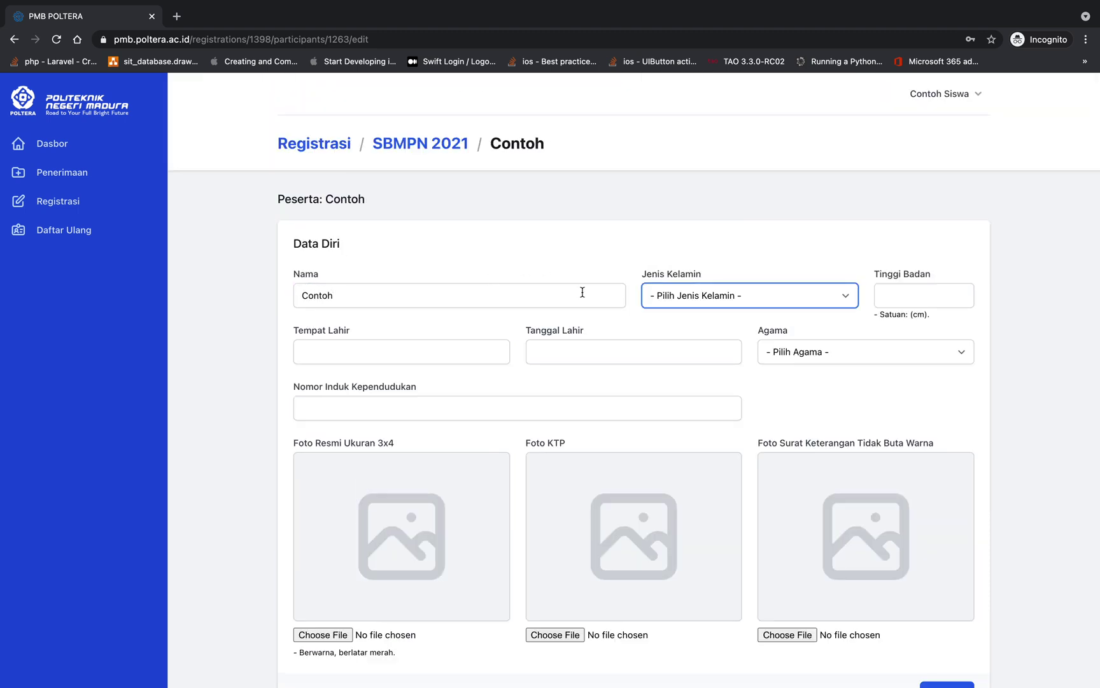
left_click(682, 307)
left_click(685, 312)
Enter height 175, birthplace Contoh, birth date 03-09-2001, religion Islam and the national ID number
left_click(924, 293)
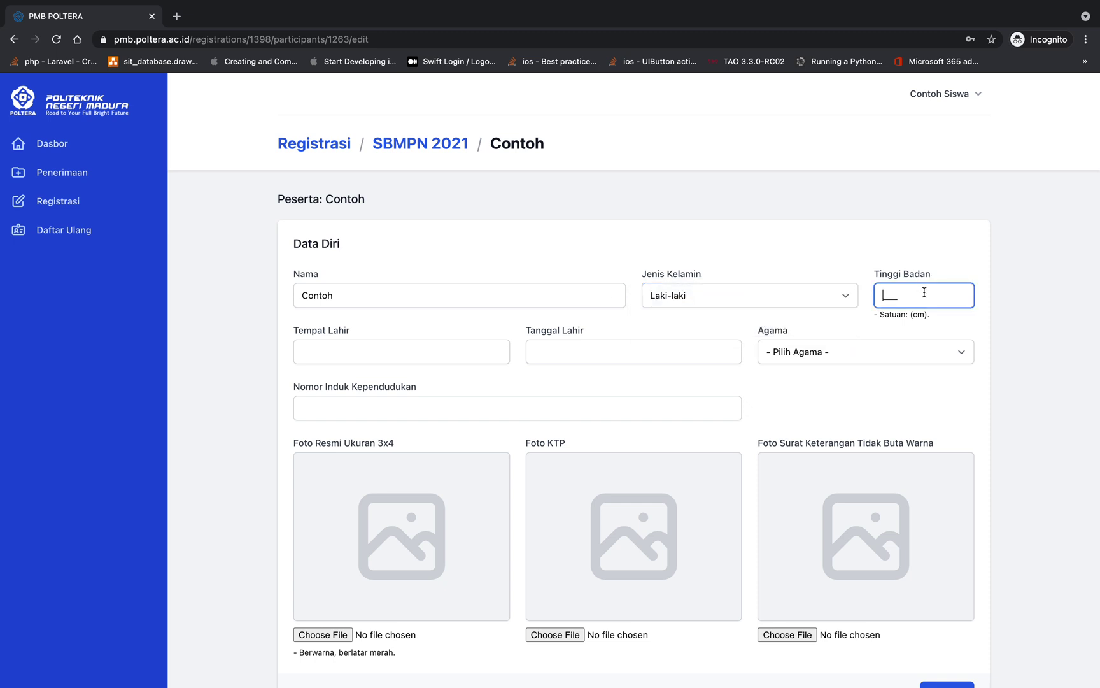
type("175")
left_click(448, 349)
type("Conto")
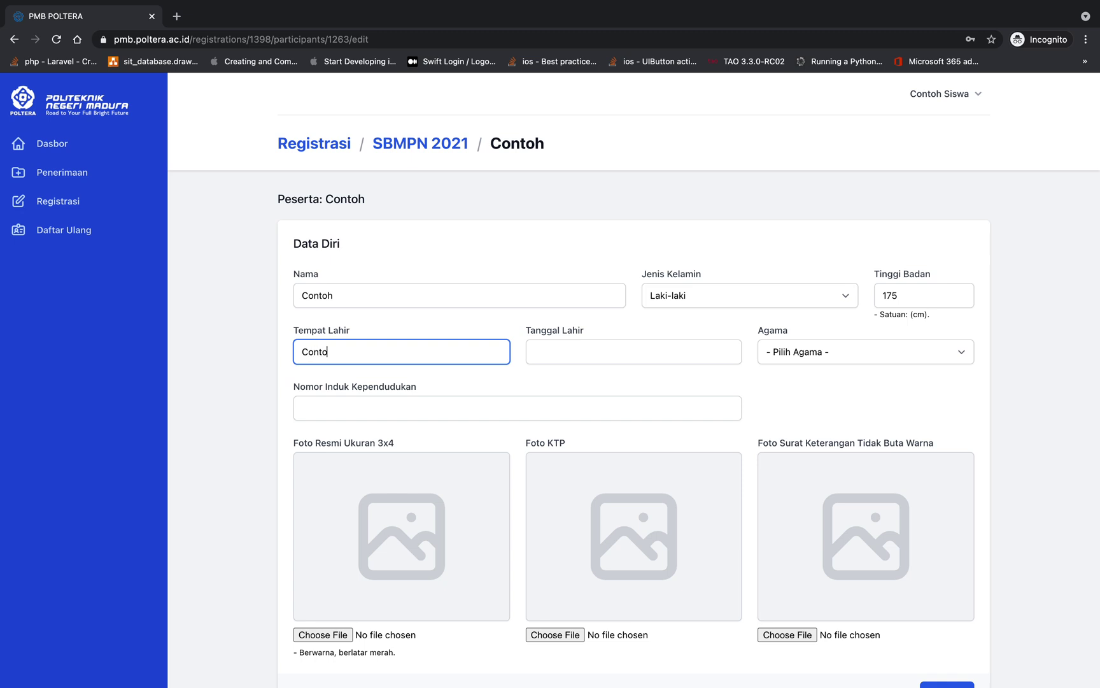
type("h")
key("Tab")
type("03-09-2")
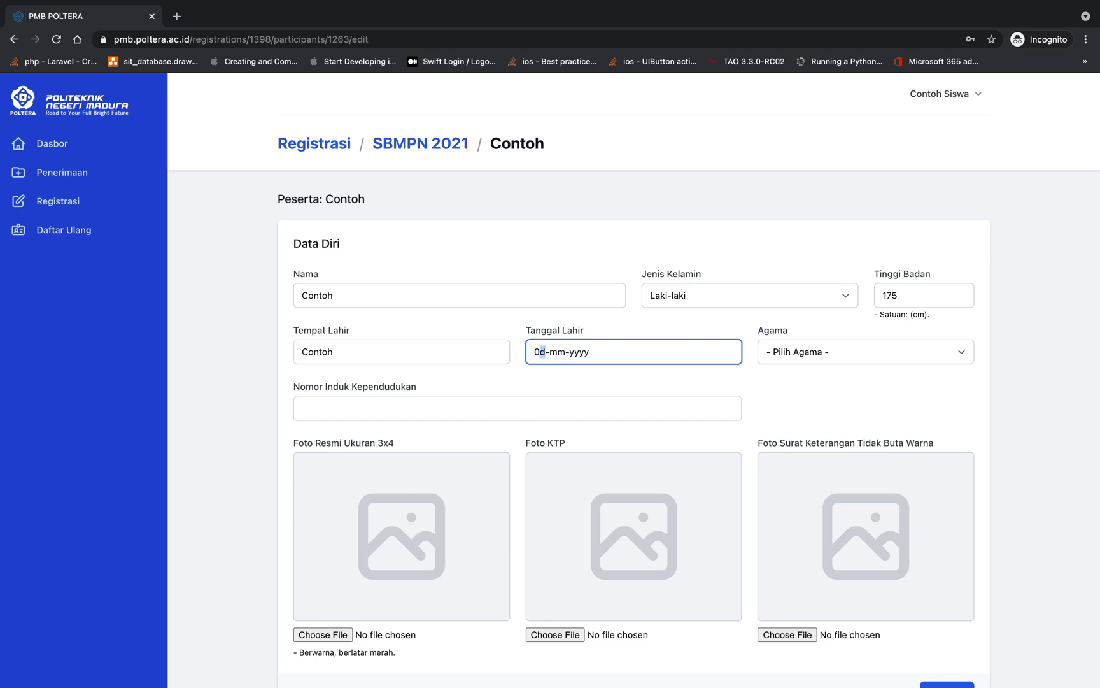
type("001")
key("Tab")
key("space")
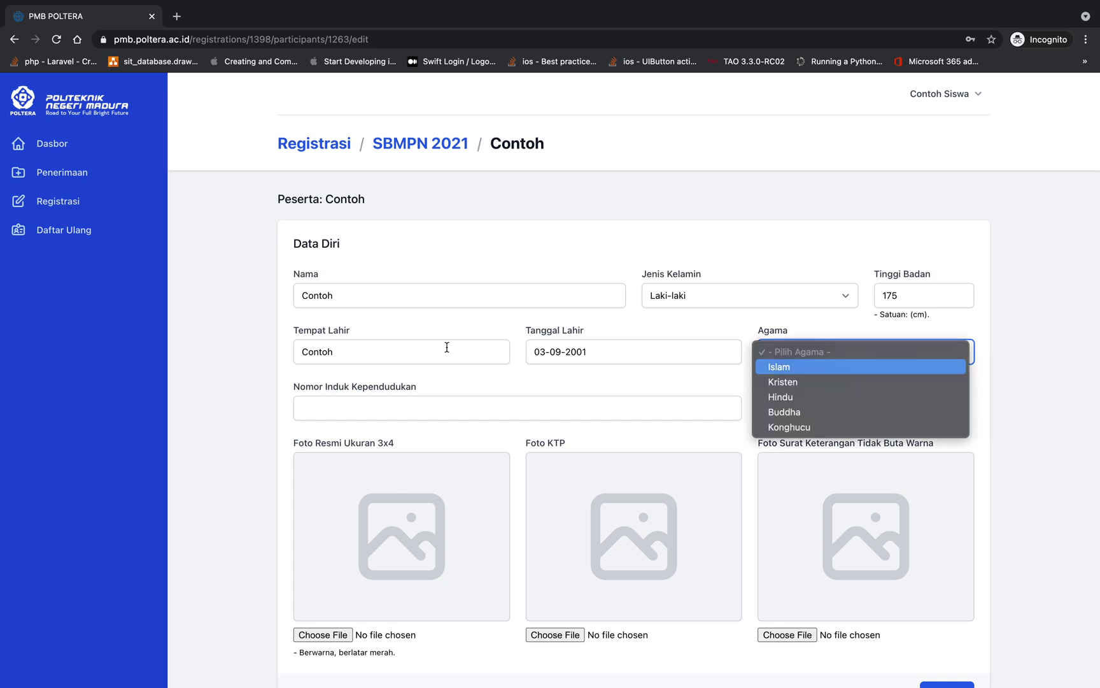
key("Return")
left_click(402, 409)
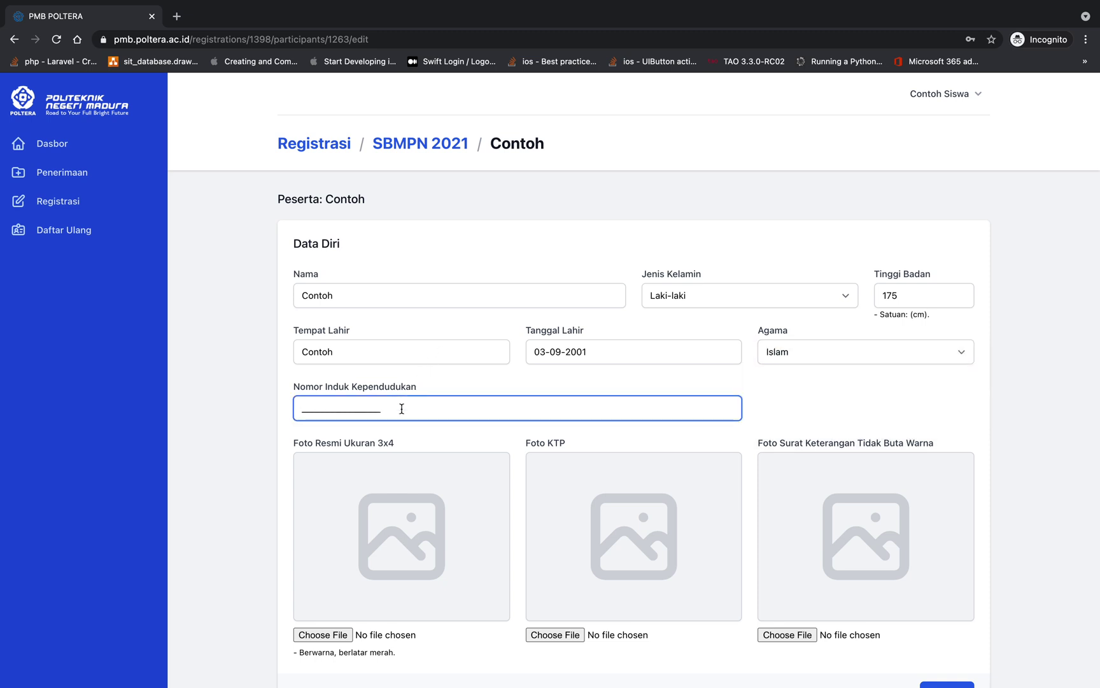
scroll(312, 615, "down", 2)
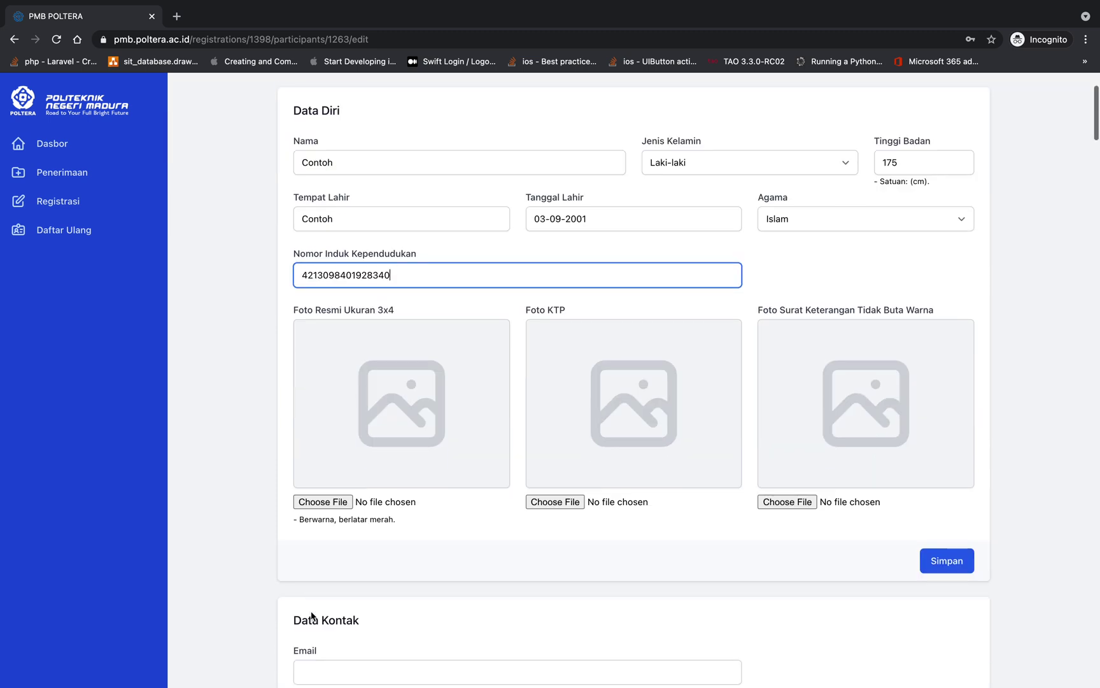
Attach user.png as the official 3x4 photo (Foto Resmi)
left_click(295, 312)
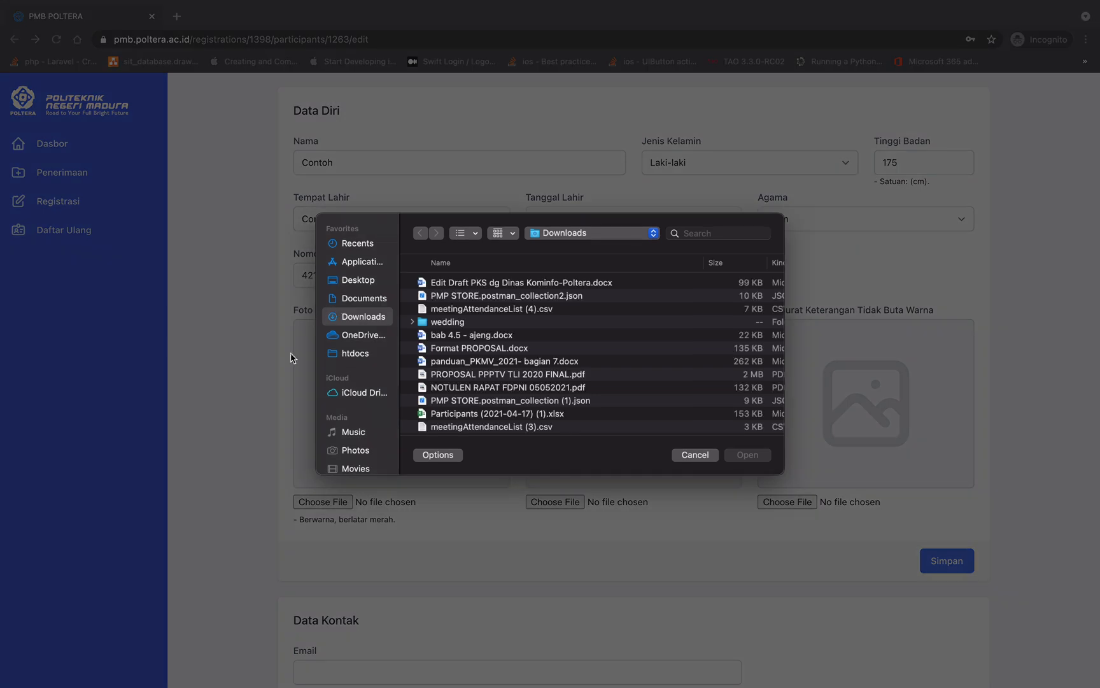
left_click(689, 454)
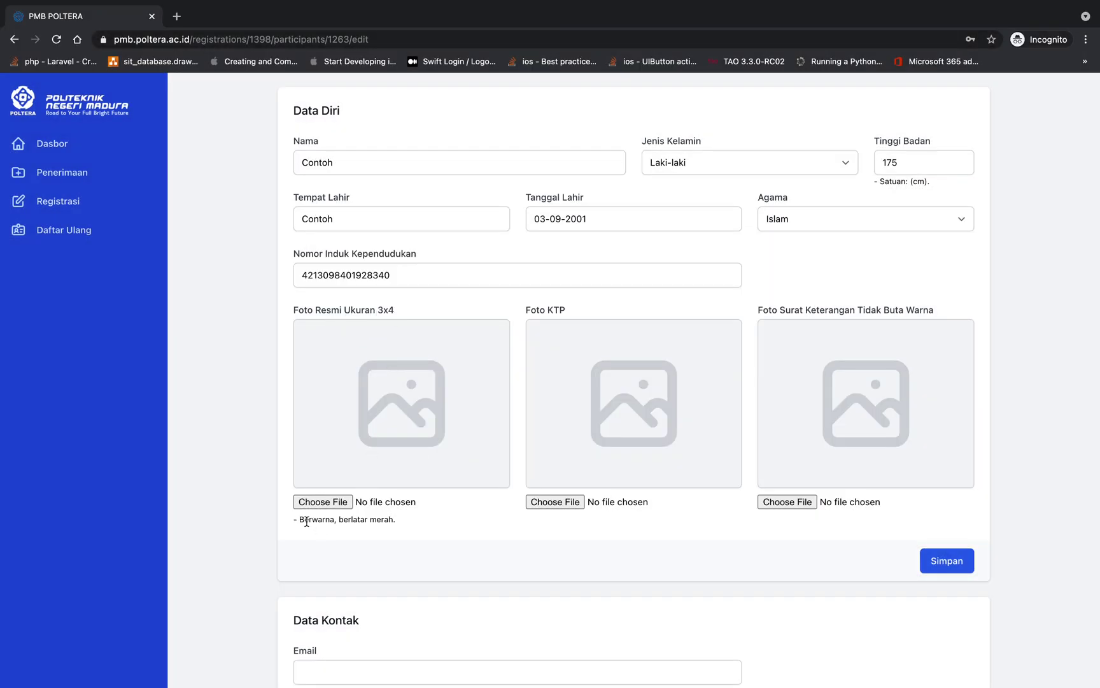
left_click_drag(298, 521, 398, 521)
left_click(424, 521)
left_click(337, 502)
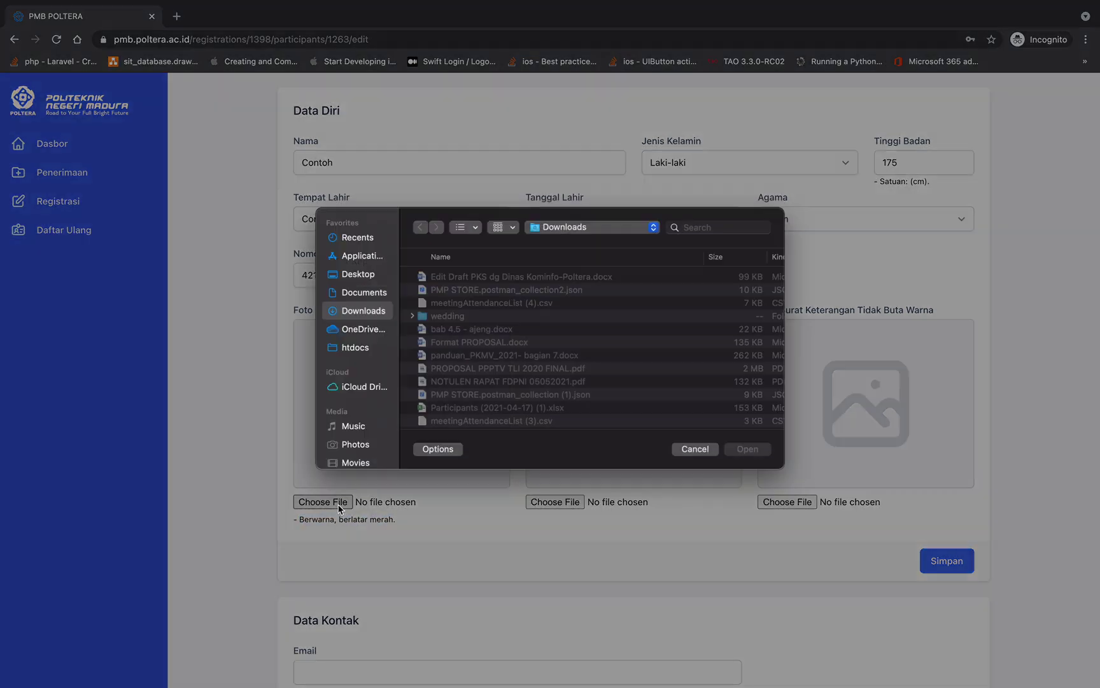
scroll(473, 414, "down", 2)
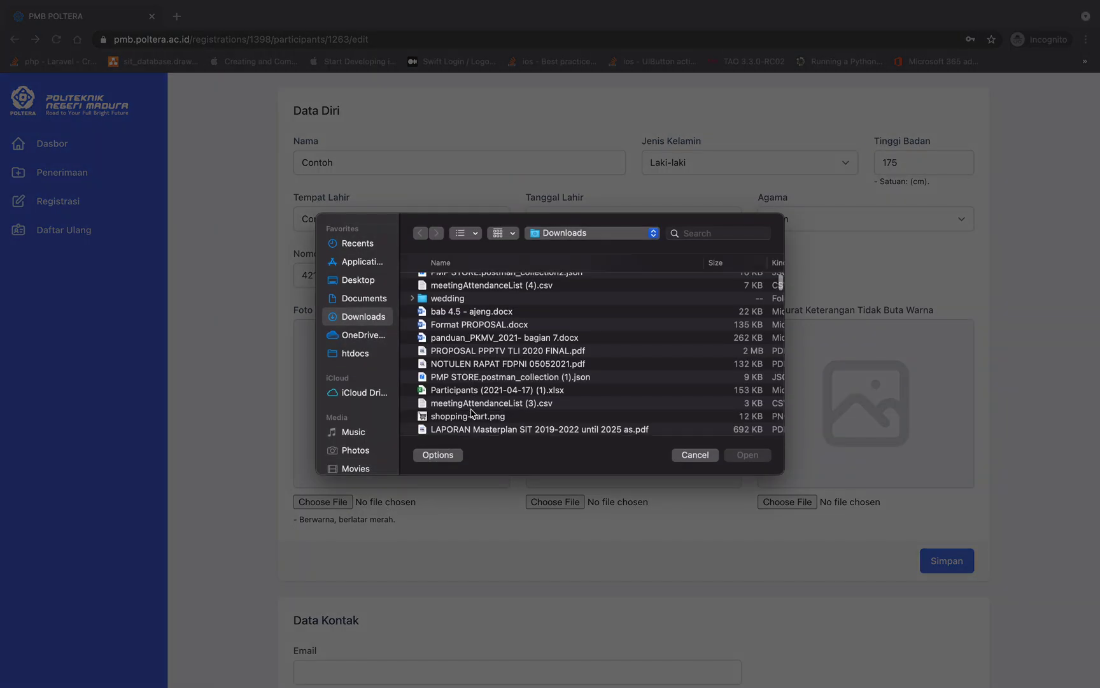
scroll(474, 414, "down", 4)
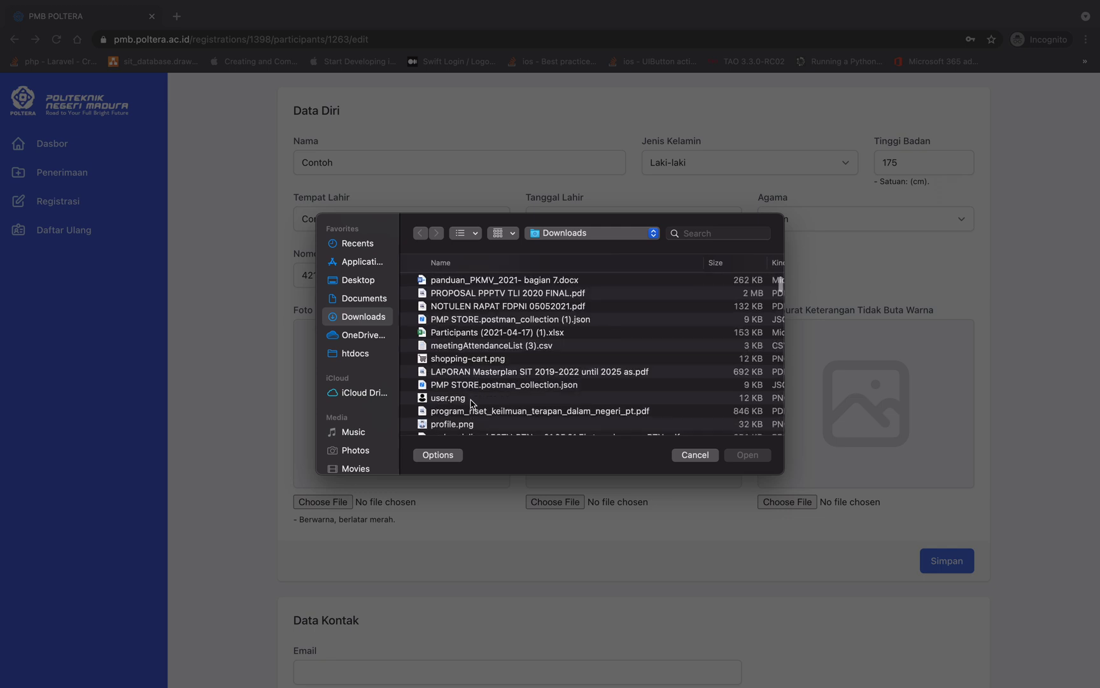
left_click(472, 400)
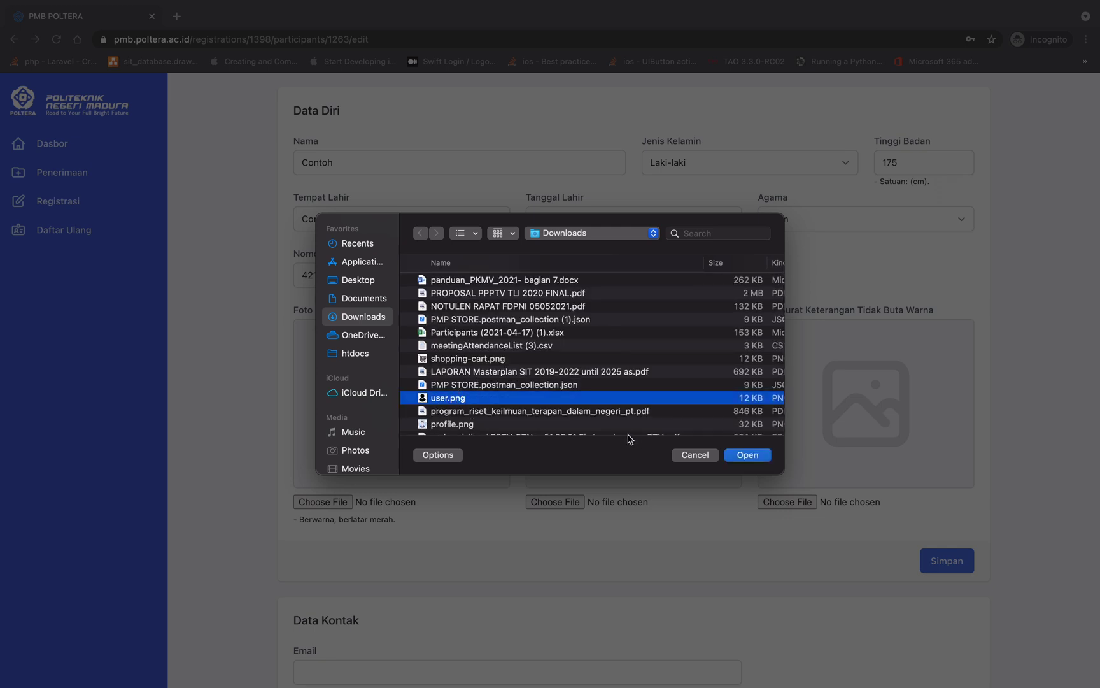
left_click(747, 455)
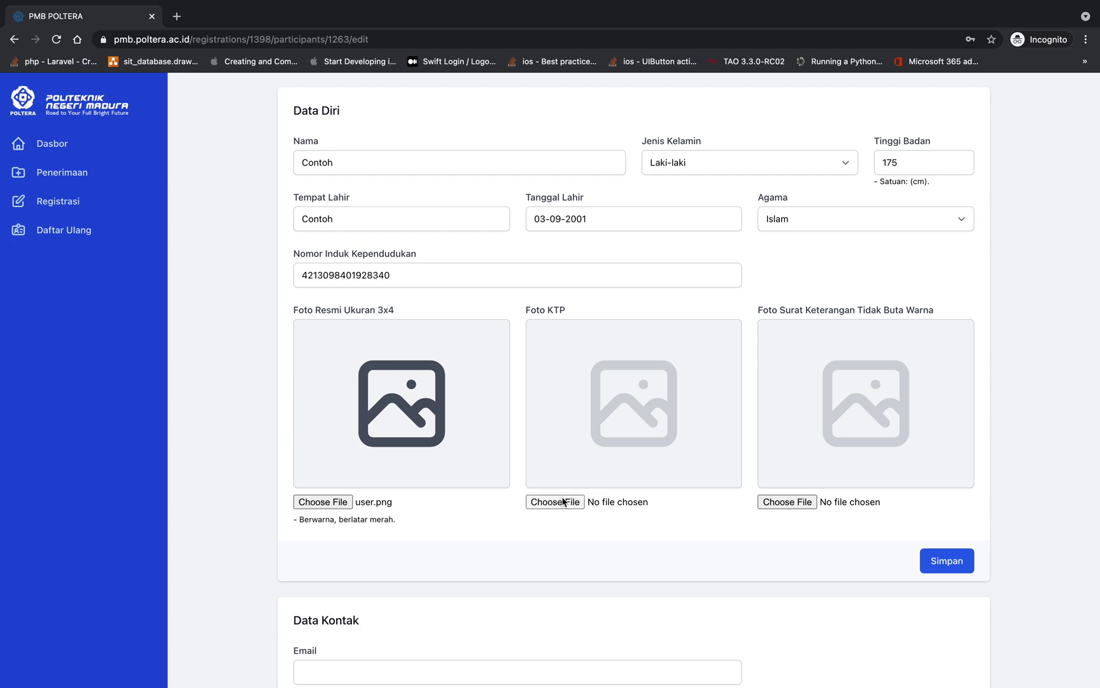
Attach user.png as the ID card photo (Foto KTP)
left_click(563, 501)
key("Escape")
left_click(558, 502)
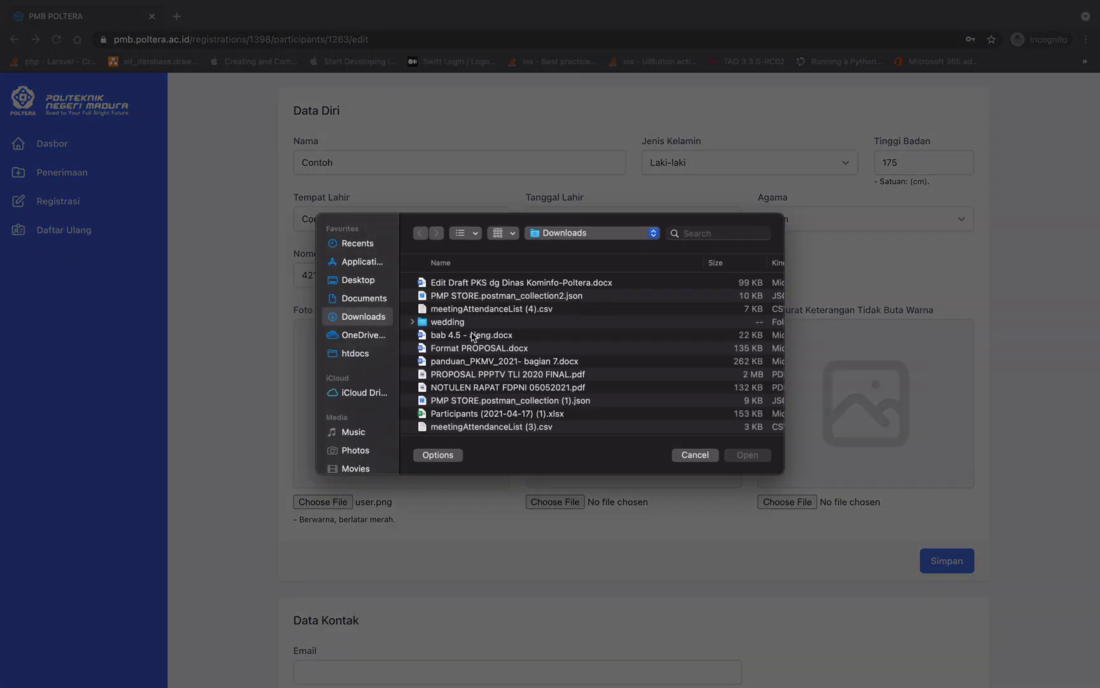
scroll(472, 336, "down", 2)
scroll(472, 421, "down", 2)
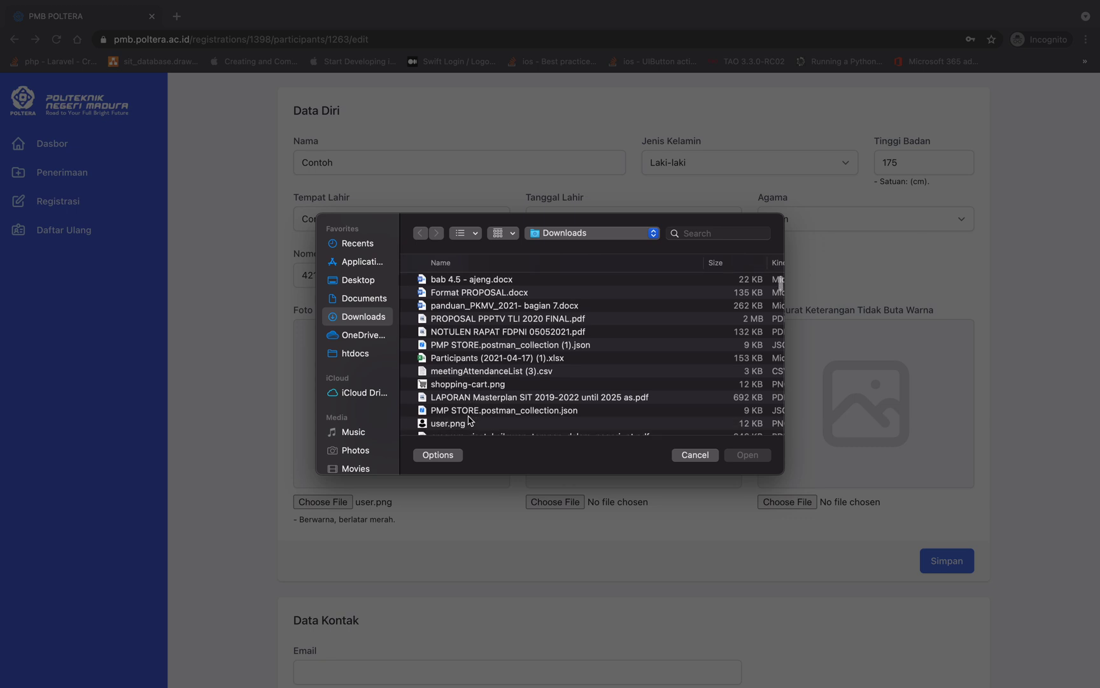
left_click(469, 423)
double_click(468, 423)
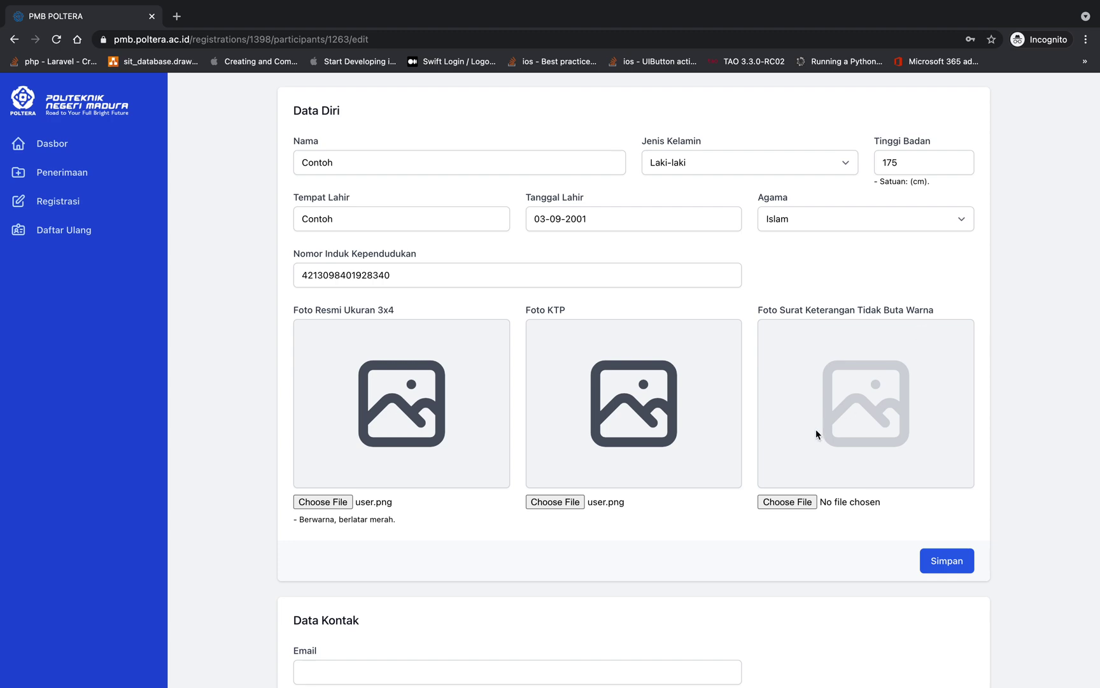
Attach shopping-cart.png as the colour-blind certificate and save the personal data
left_click(772, 510)
scroll(445, 408, "down", 5)
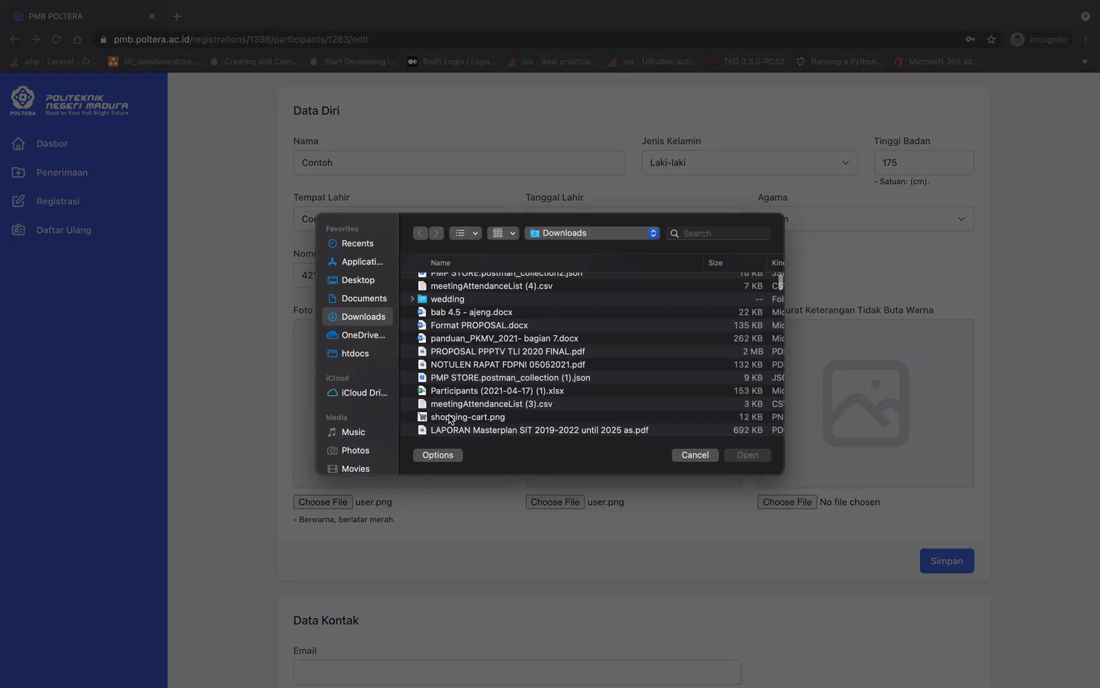
double_click(448, 418)
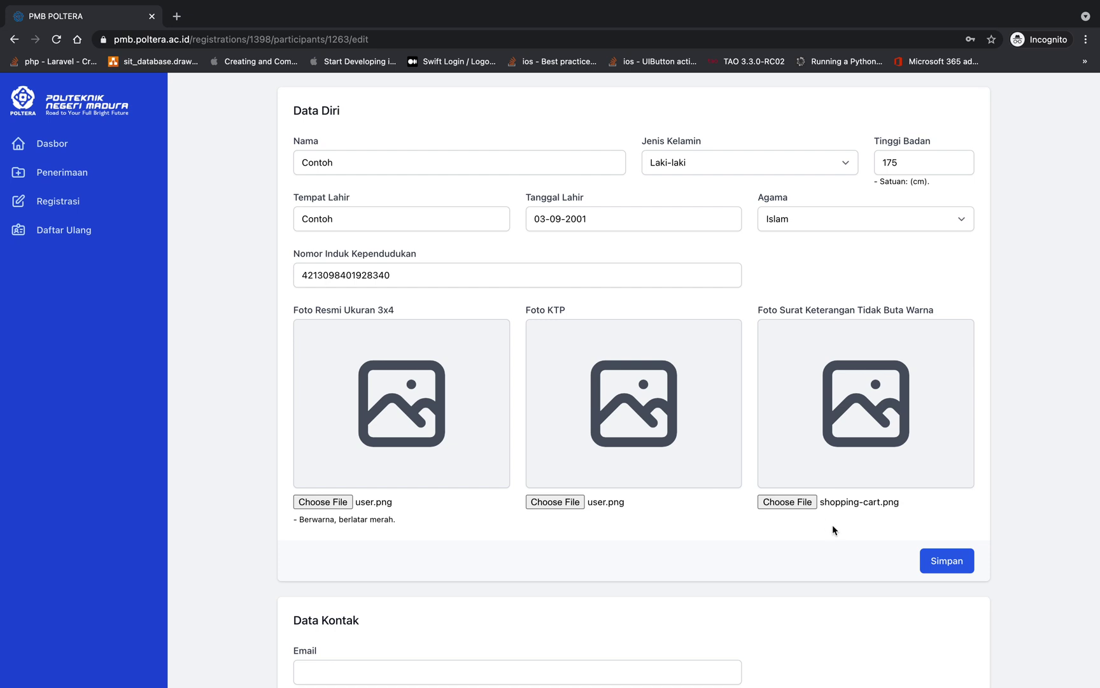
scroll(833, 524, "down", 2)
left_click(934, 509)
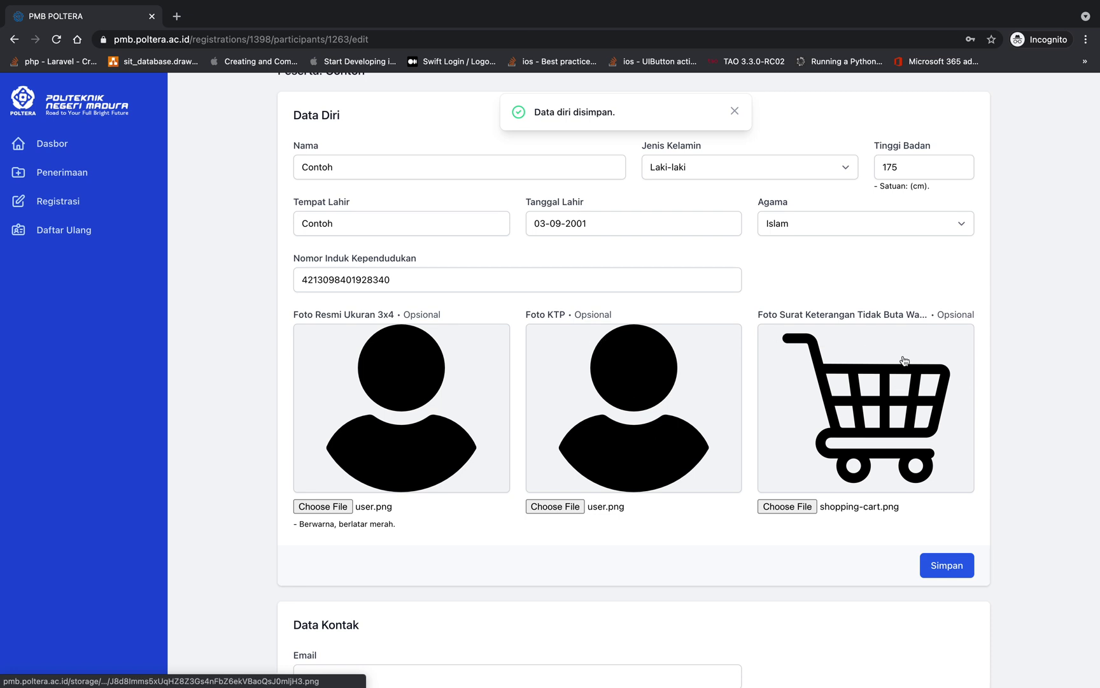
scroll(777, 366, "up", 4)
Fill in the contact e-mail address and phone number
scroll(779, 364, "down", 8)
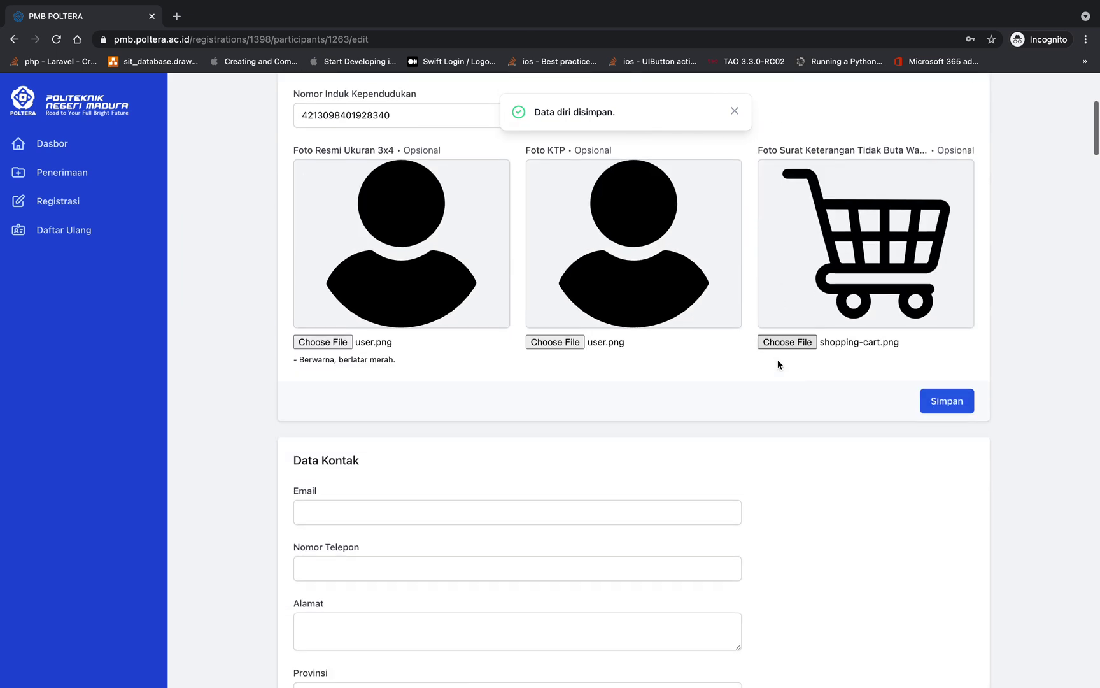
left_click(443, 308)
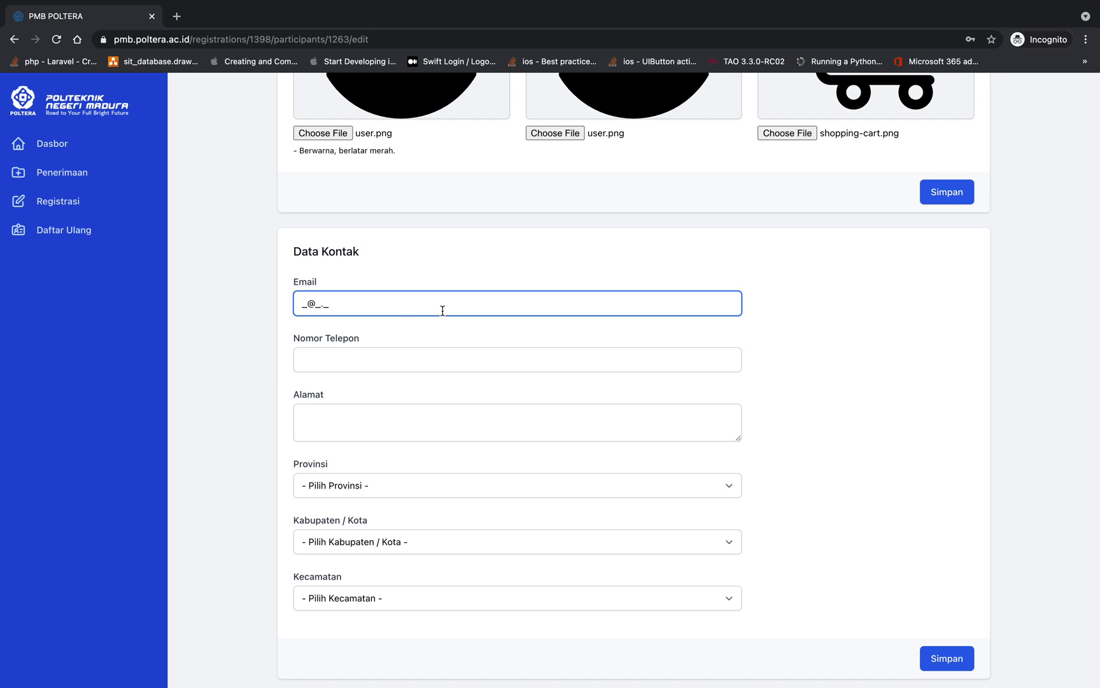
type("conto")
key("BackSpace")
key("BackSpace")
key("BackSpace")
key("BackSpace")
key("BackSpace")
type("siswa@contoh.com")
key("Tab")
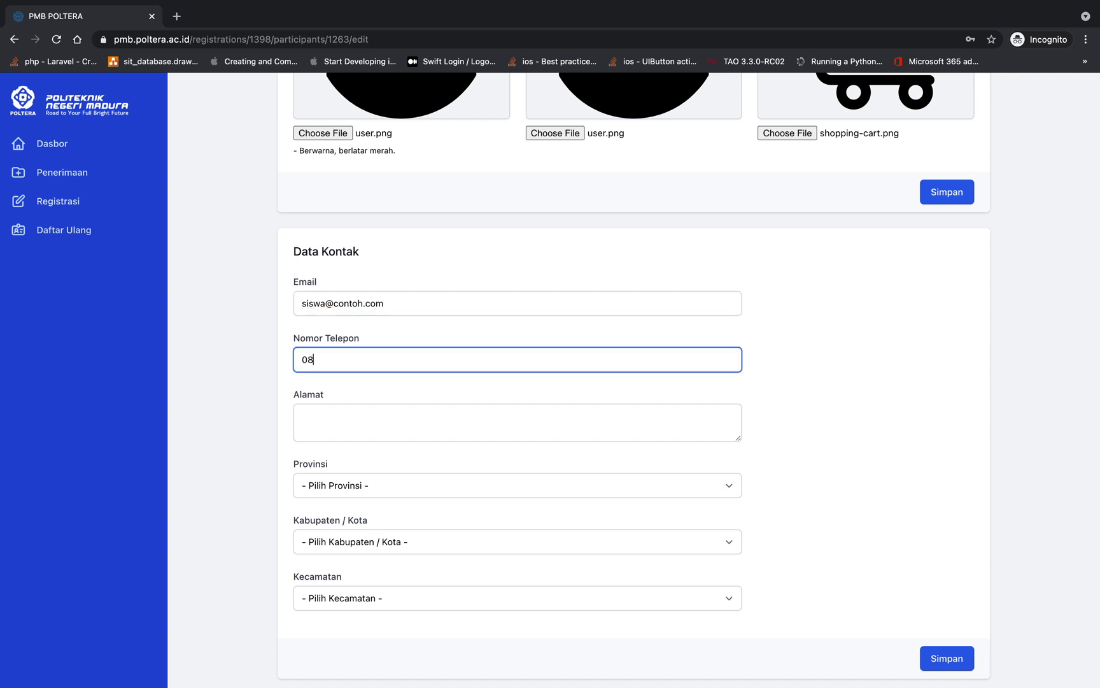
Enter Contoh as the street address
left_click(382, 417)
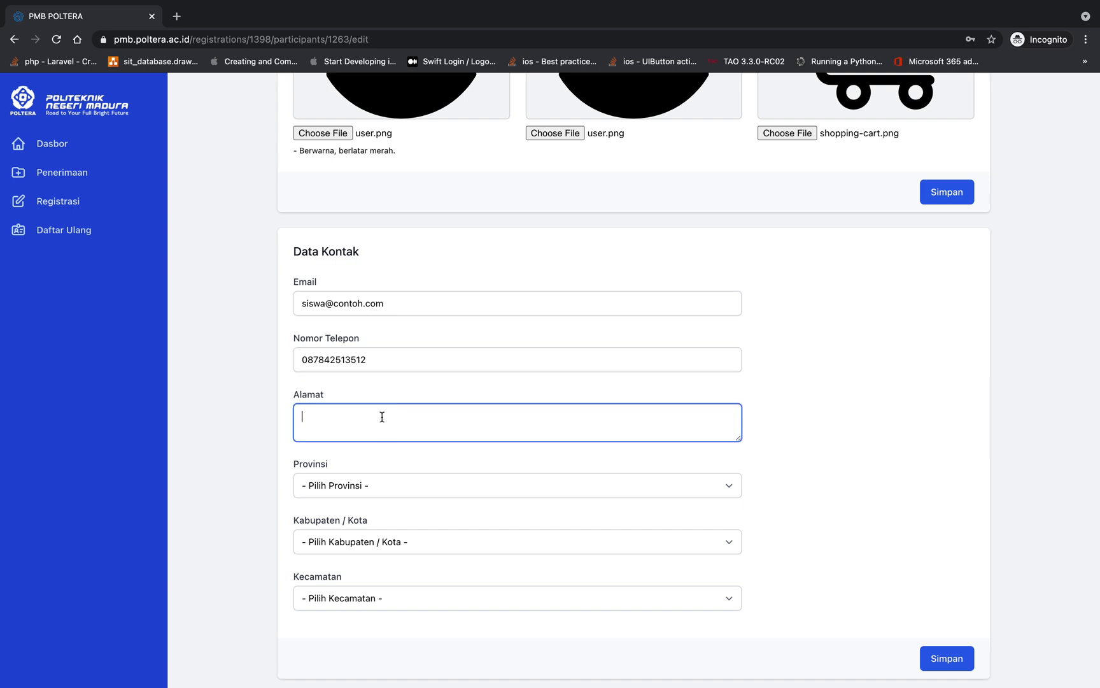
type("Contoh")
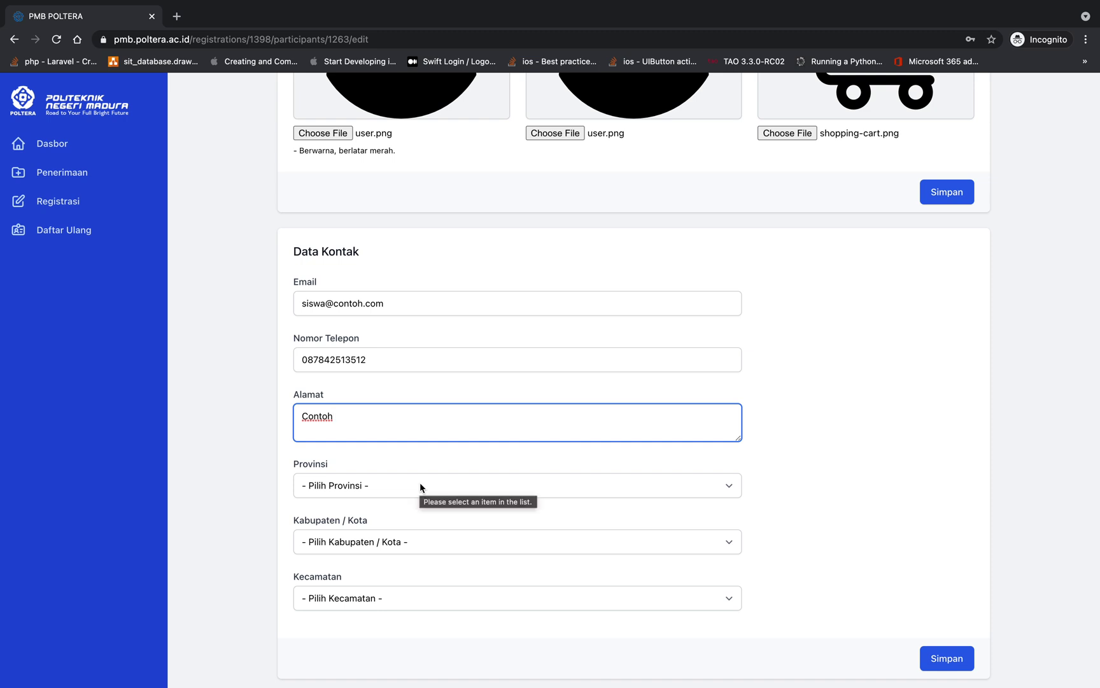
left_click(357, 415)
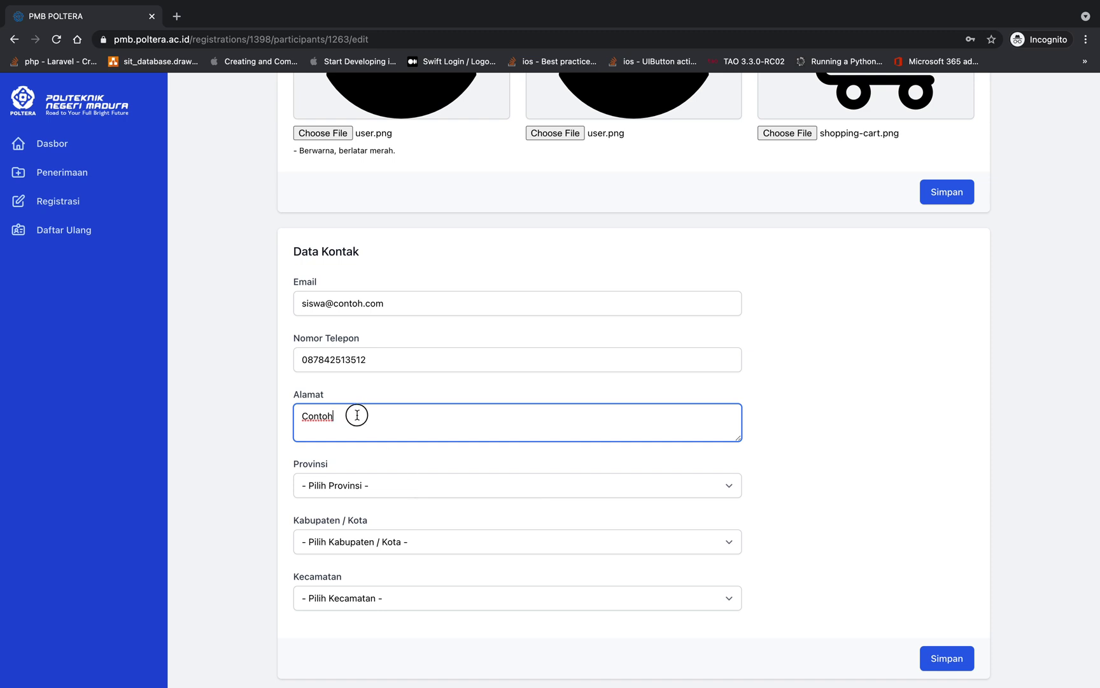
left_click_drag(358, 414, 270, 415)
left_click(378, 414)
Choose JAWA TIMUR, KAB. BANGKALAN and Blega, then save the contact details
left_click(405, 484)
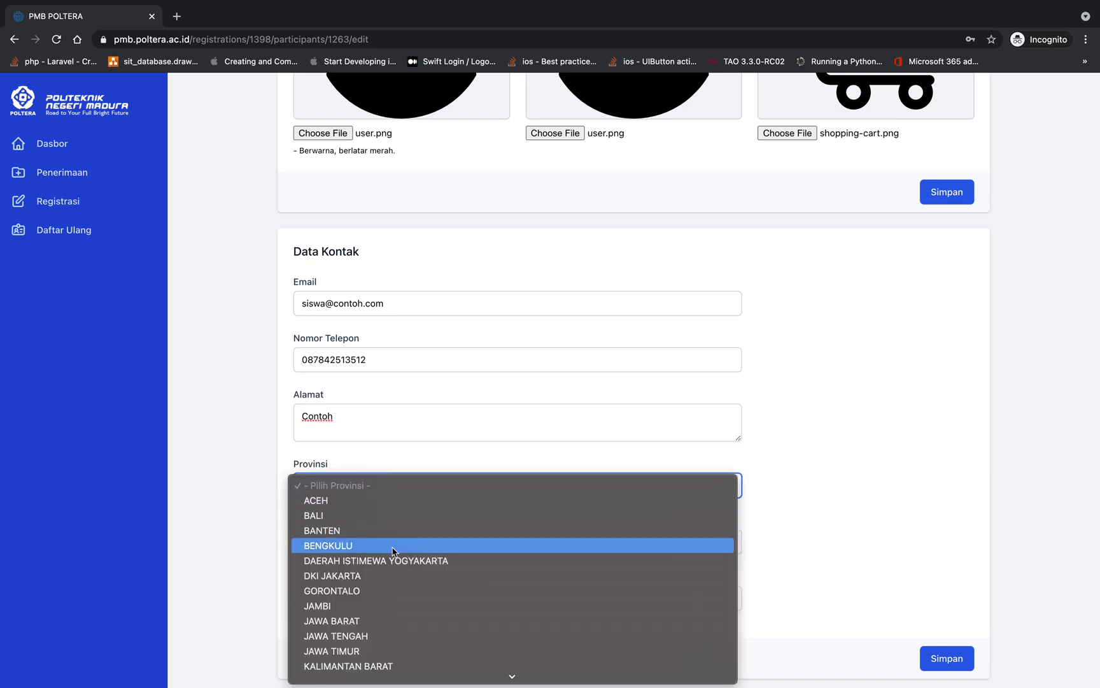
scroll(388, 610, "down", 3)
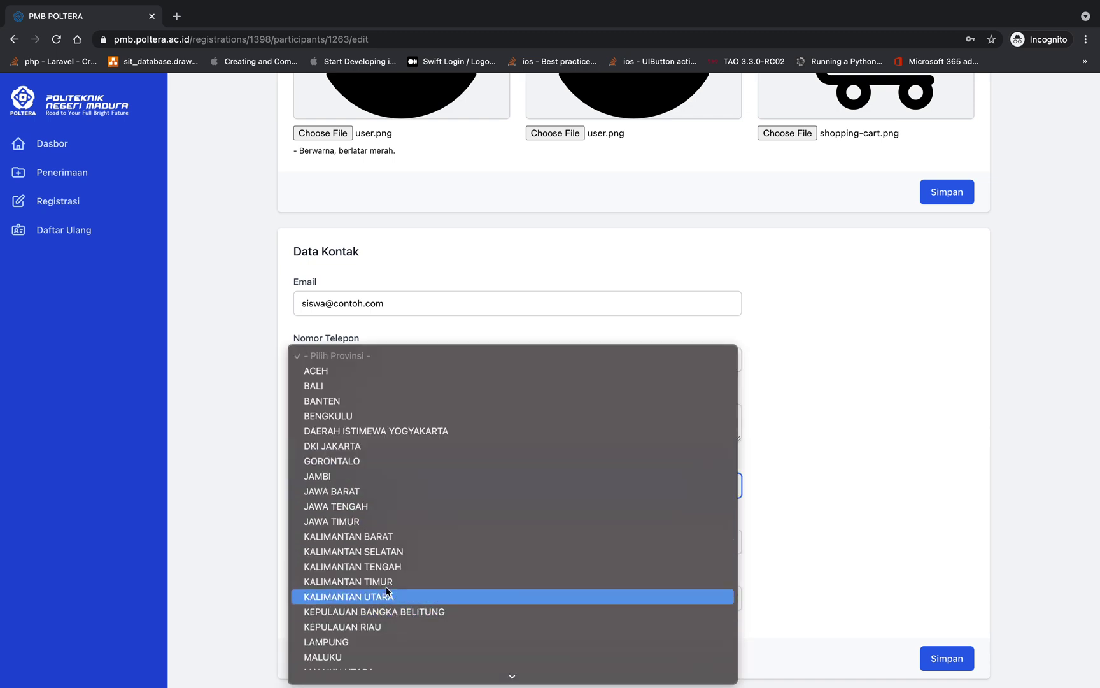
left_click(382, 523)
left_click(449, 543)
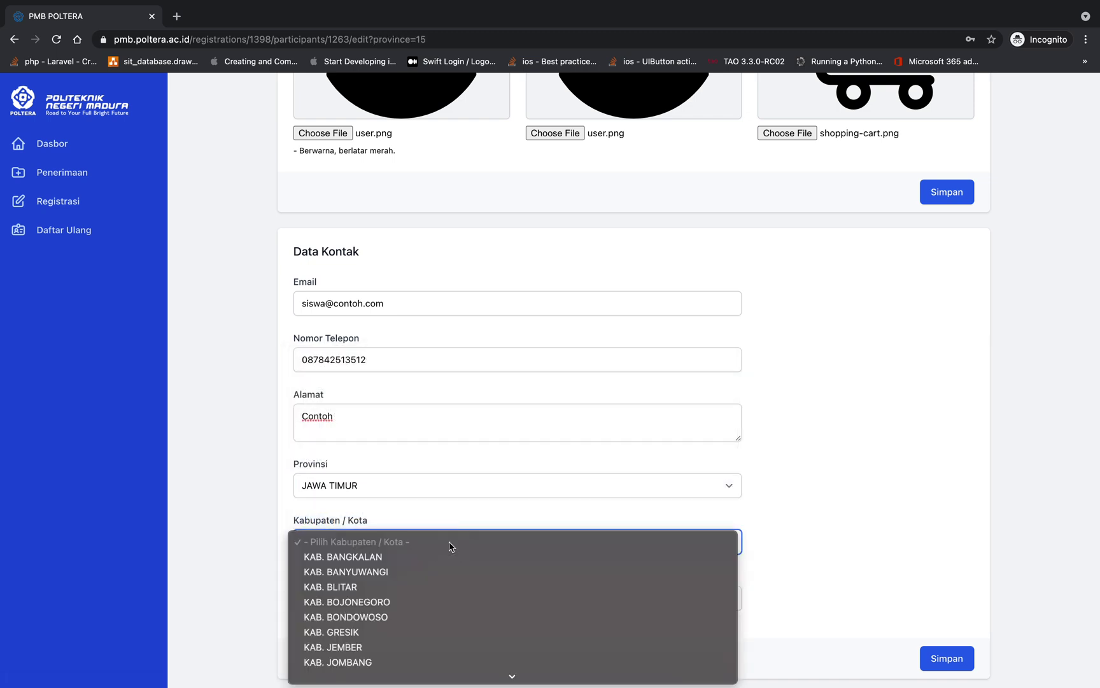
left_click(440, 557)
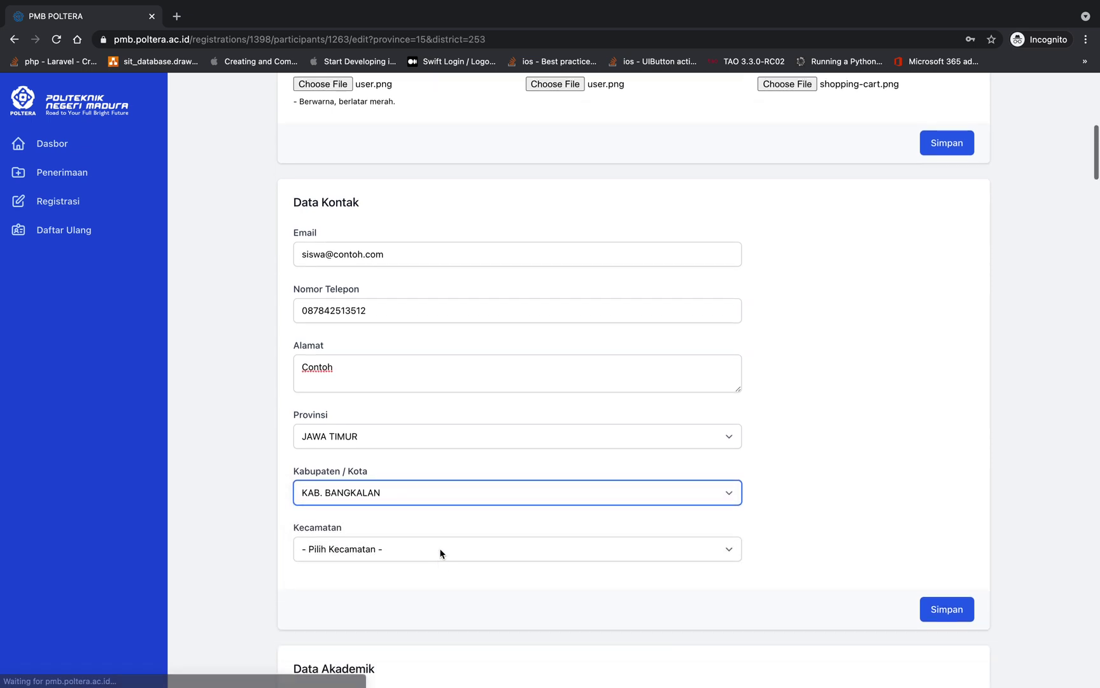
left_click(441, 552)
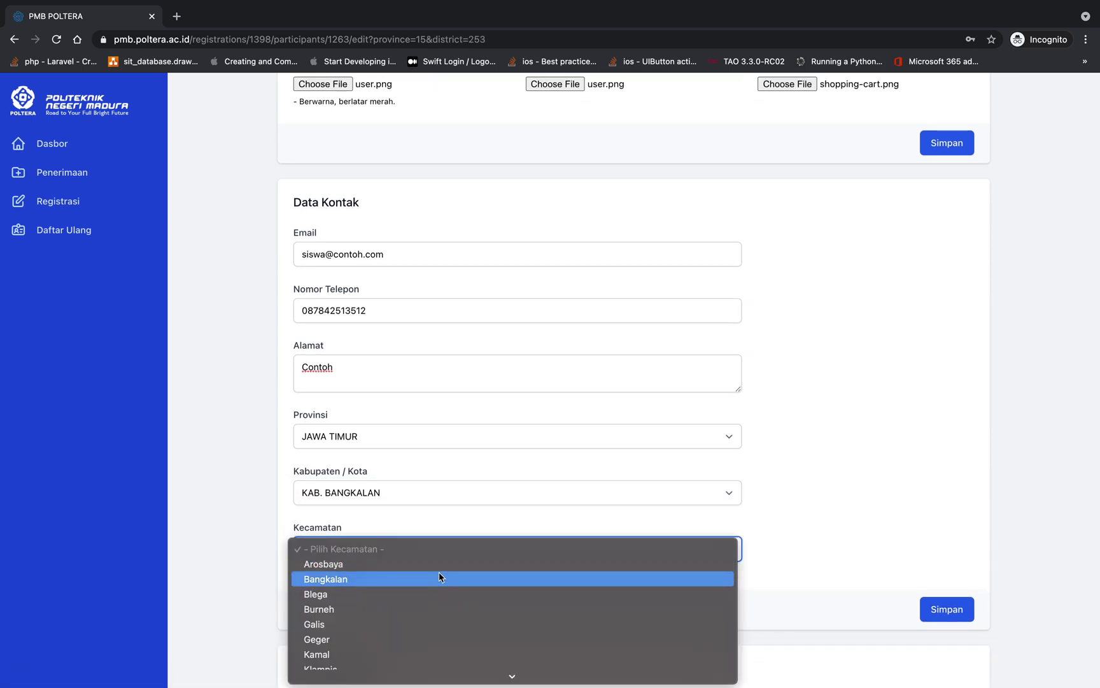
left_click(438, 592)
scroll(438, 590, "down", 3)
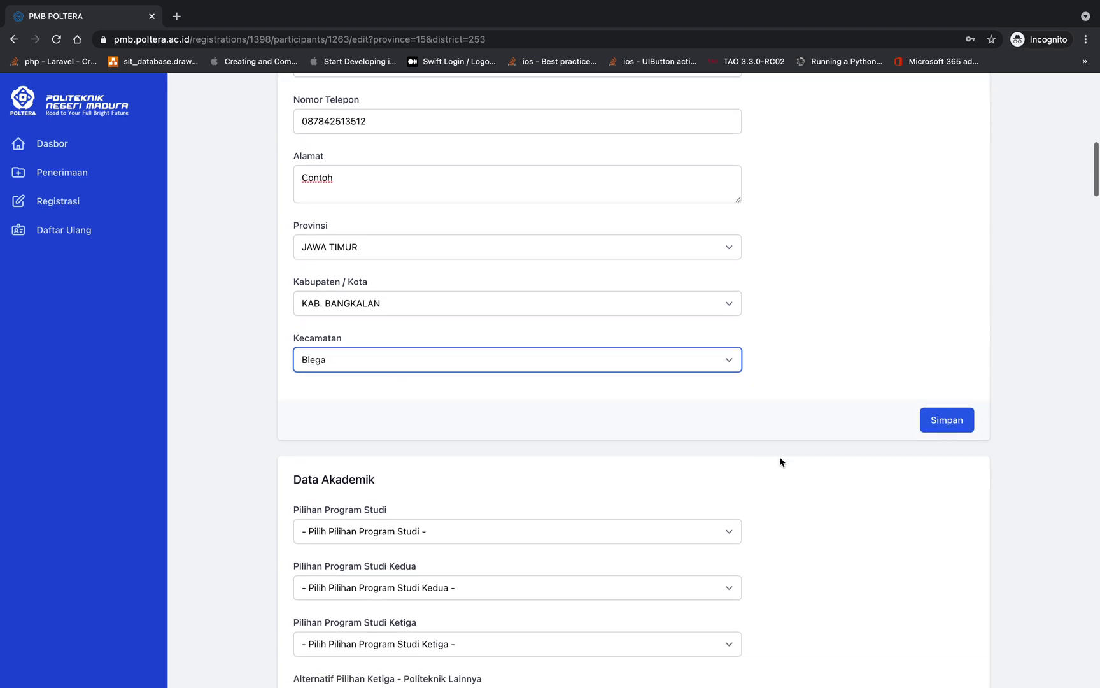
scroll(814, 380, "up", 2)
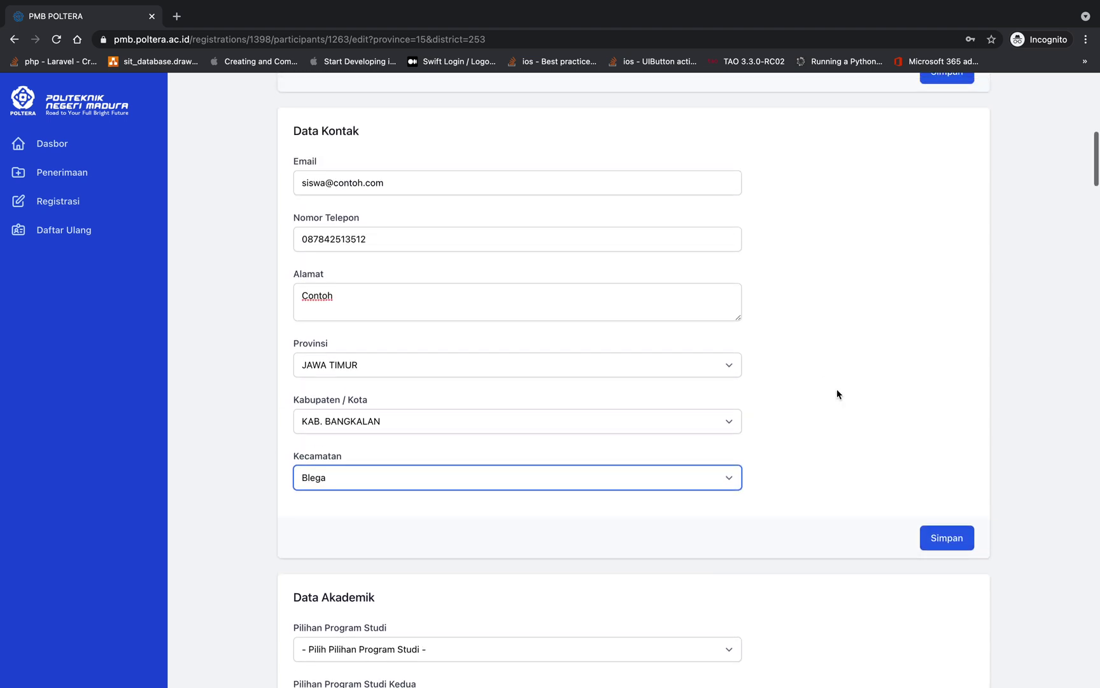
left_click(933, 545)
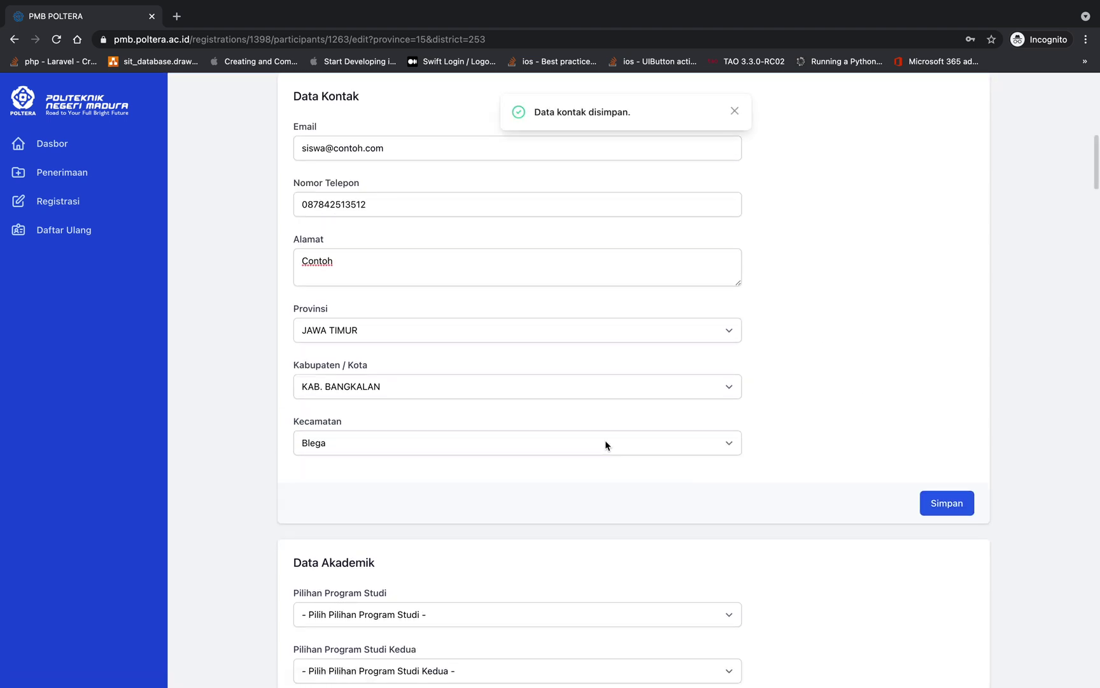
scroll(605, 443, "down", 4)
Try several first-choice programs, settling on D3 Teknik Listrik Industri
scroll(607, 443, "down", 3)
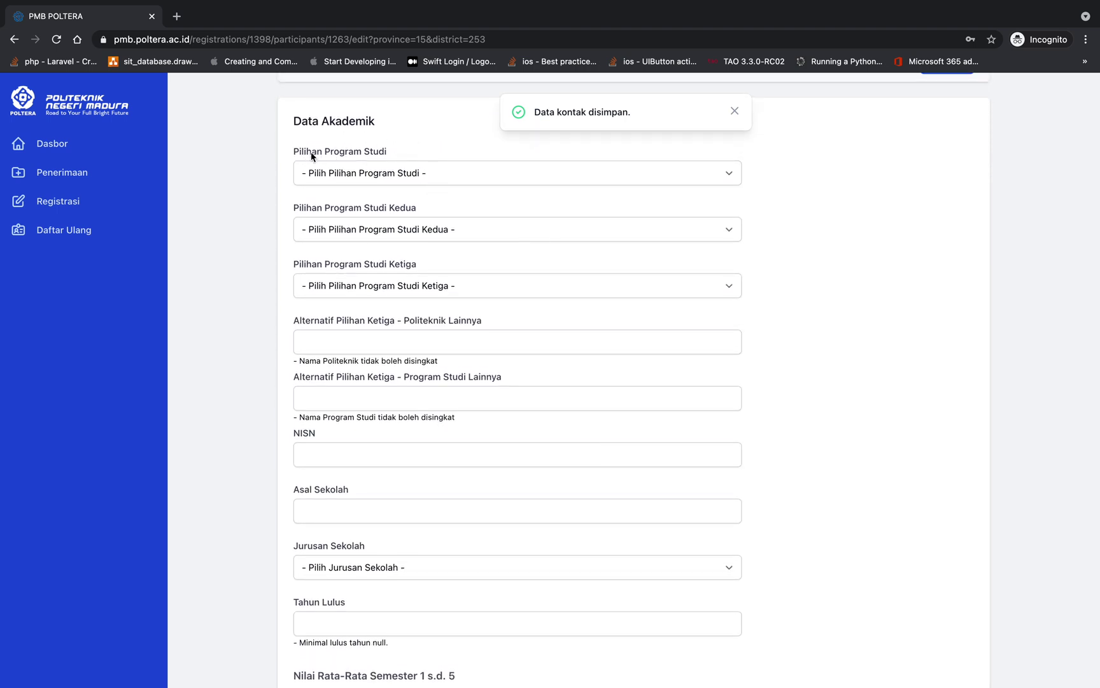
left_click(427, 174)
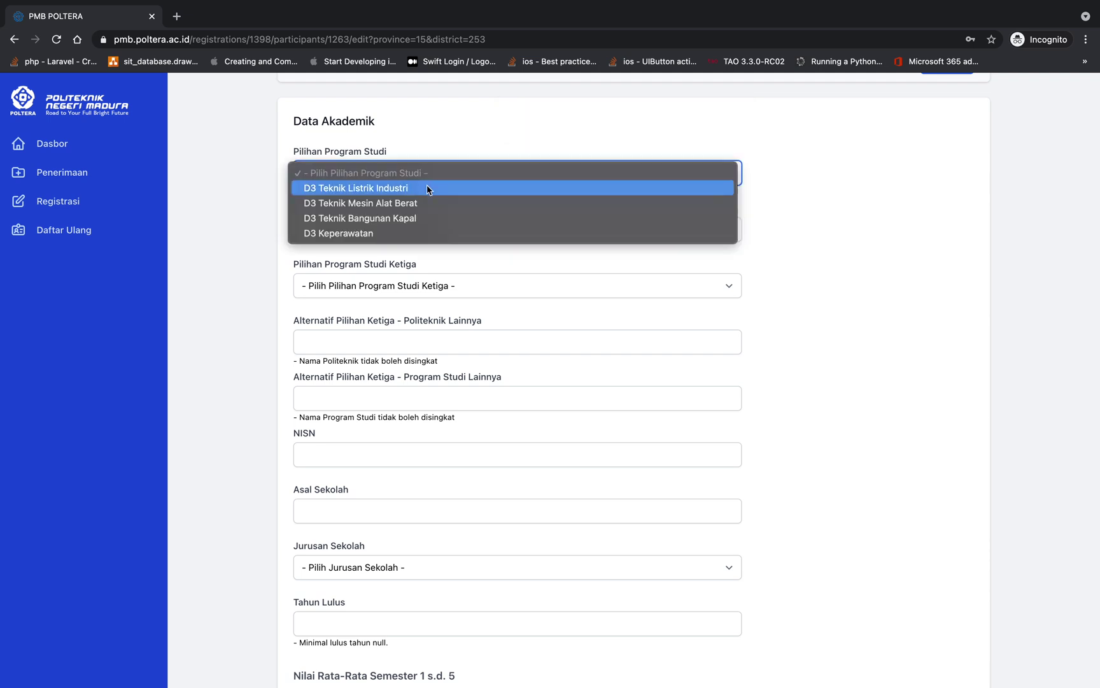
left_click(428, 188)
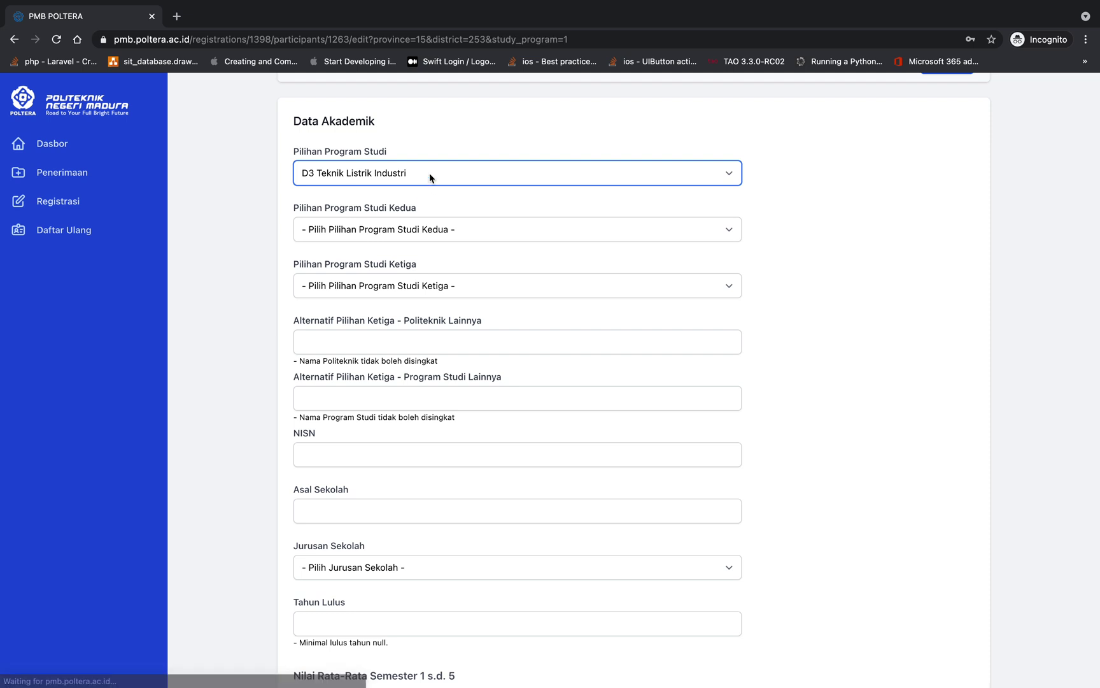
left_click(429, 173)
left_click(415, 217)
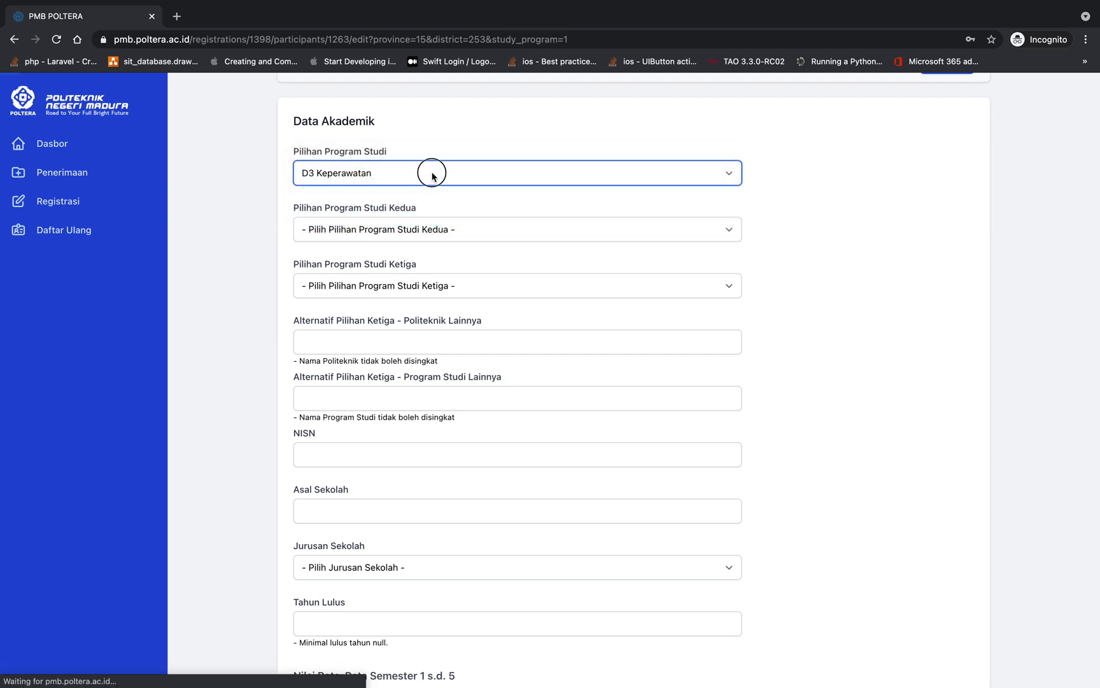
left_click(433, 172)
left_click(434, 145)
left_click(456, 172)
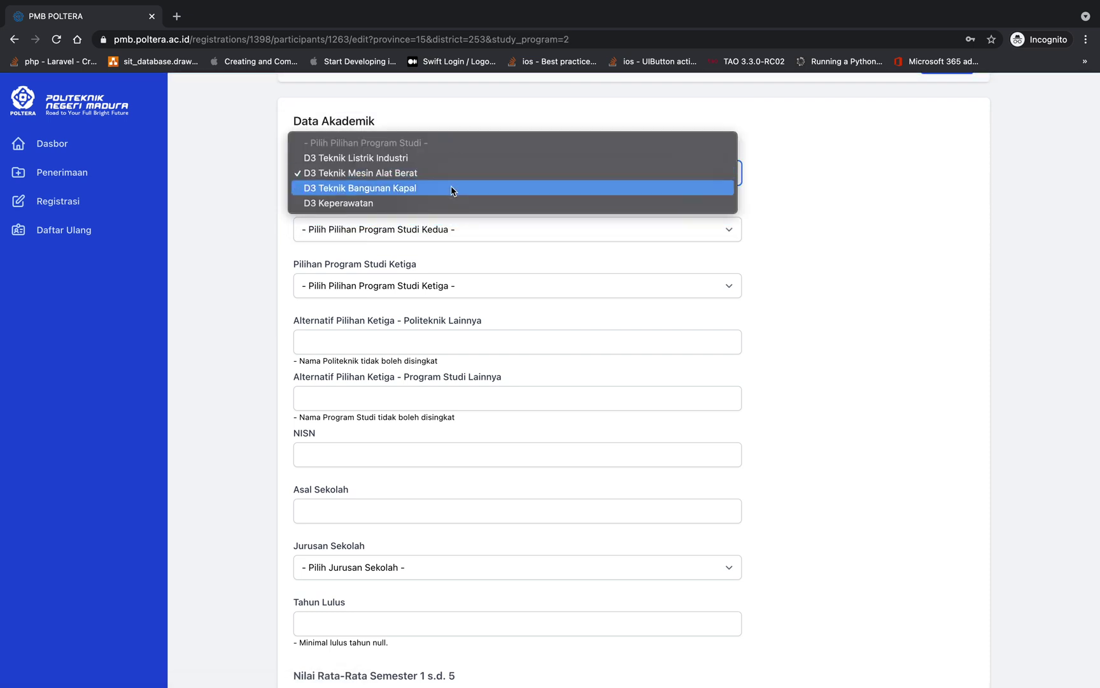
left_click(449, 187)
left_click(491, 173)
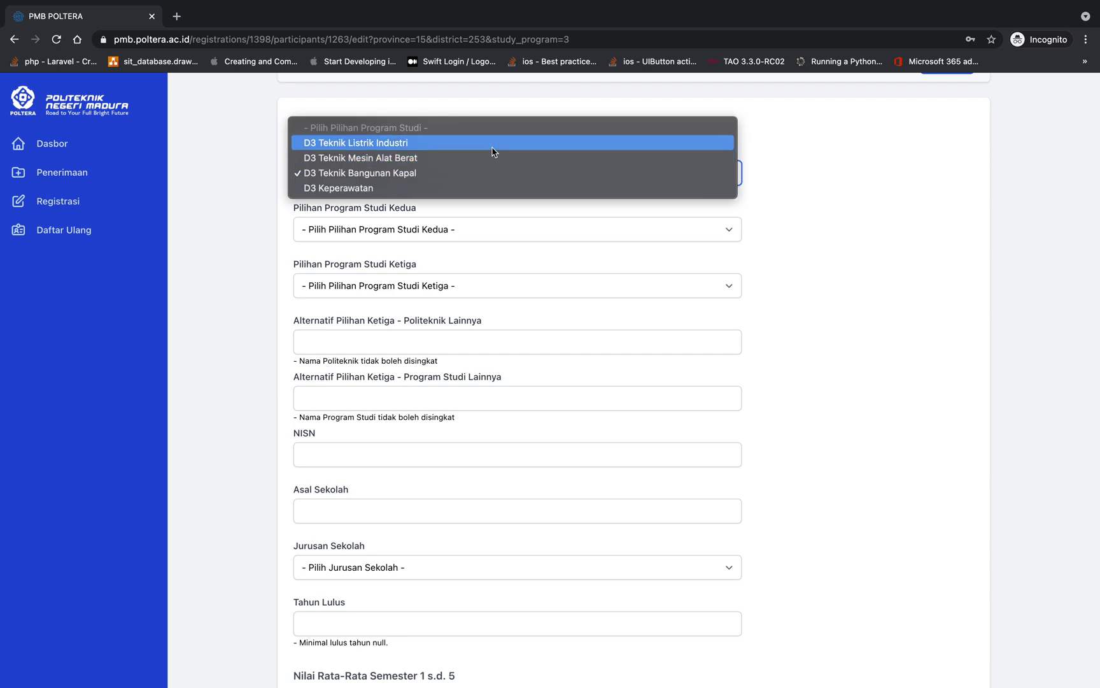
left_click(492, 147)
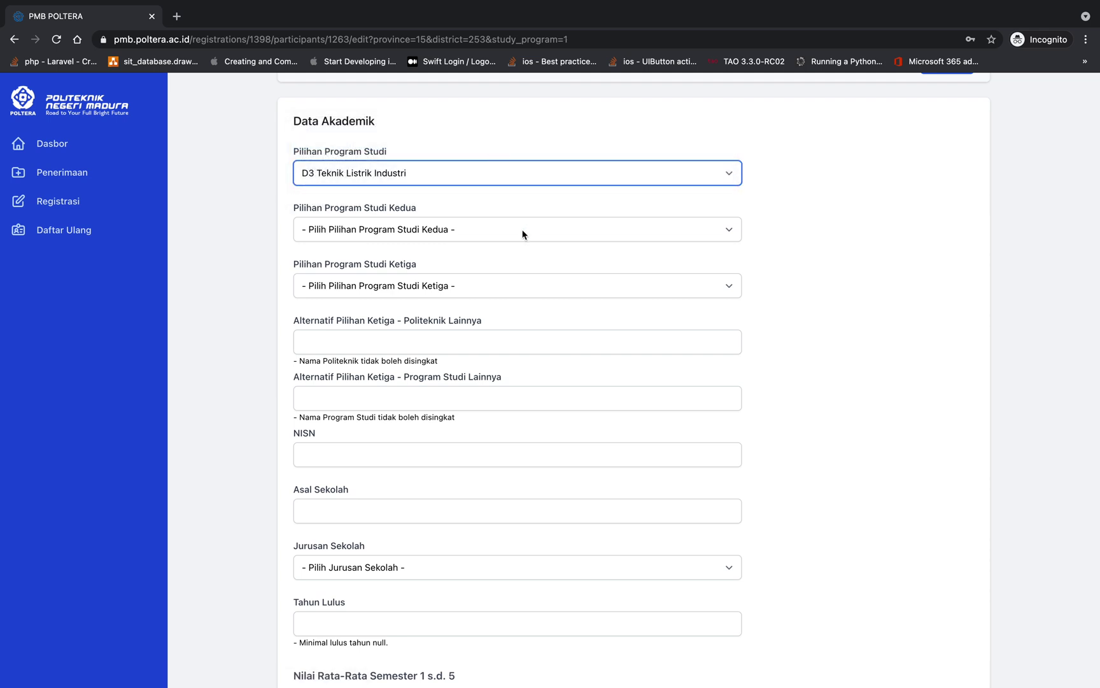
Set D3 Teknik Bangunan Kapal as the second program choice
left_click(476, 227)
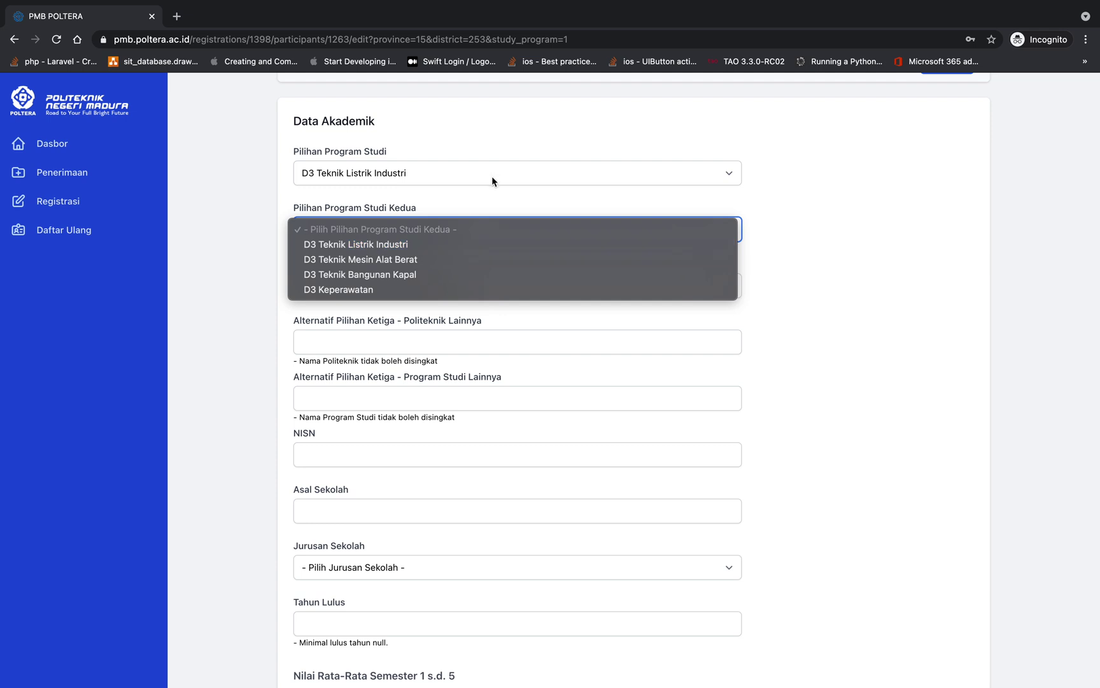
left_click(442, 275)
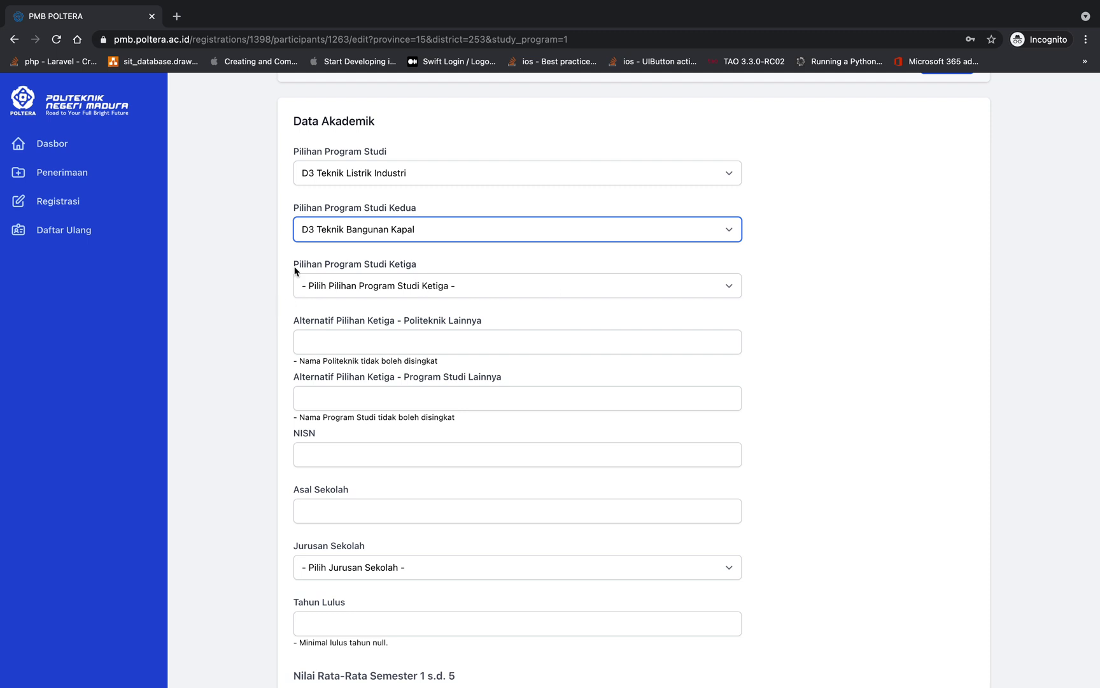
left_click_drag(294, 263, 440, 269)
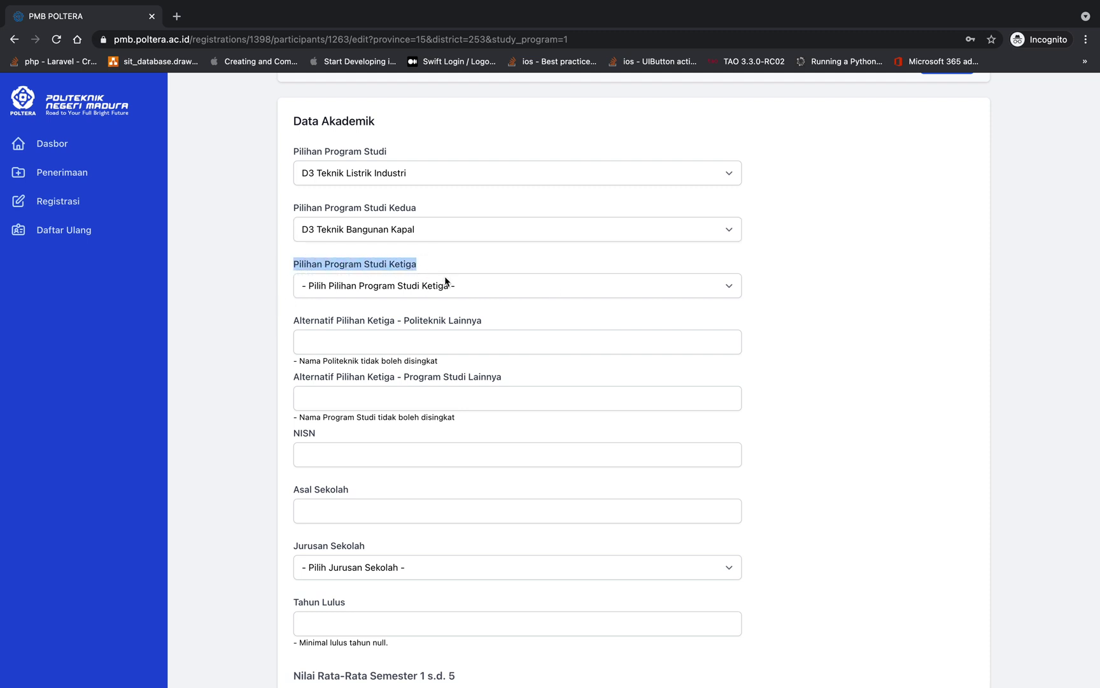
Leave the third program choice empty and fill in the alternative polytechnic field
left_click(450, 291)
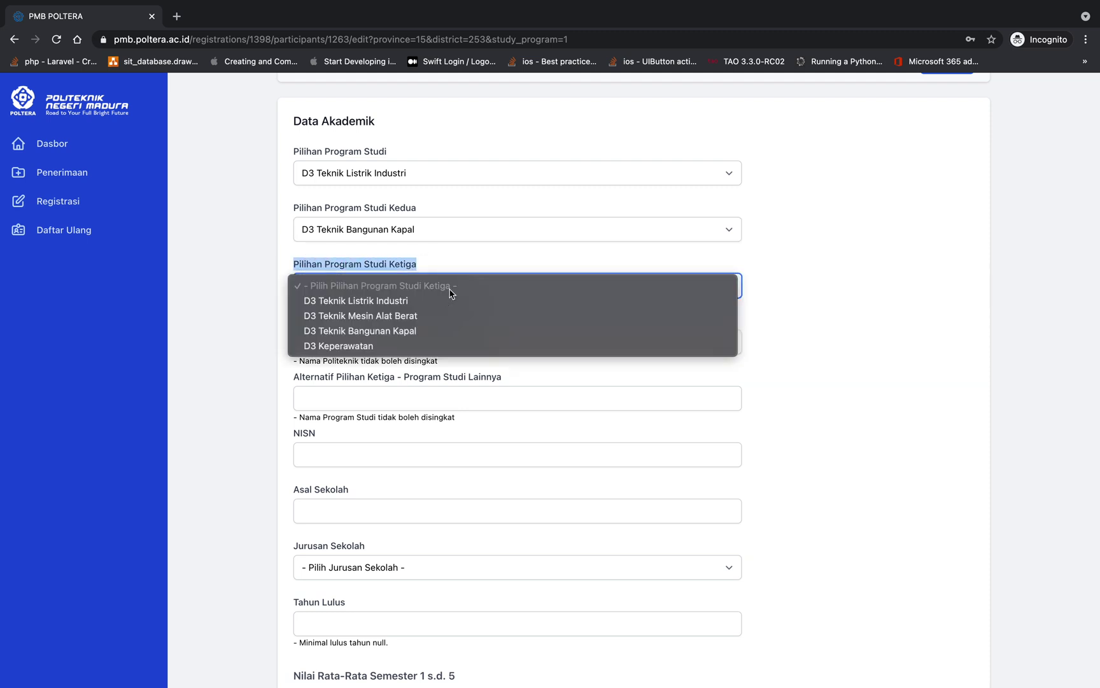
left_click(436, 346)
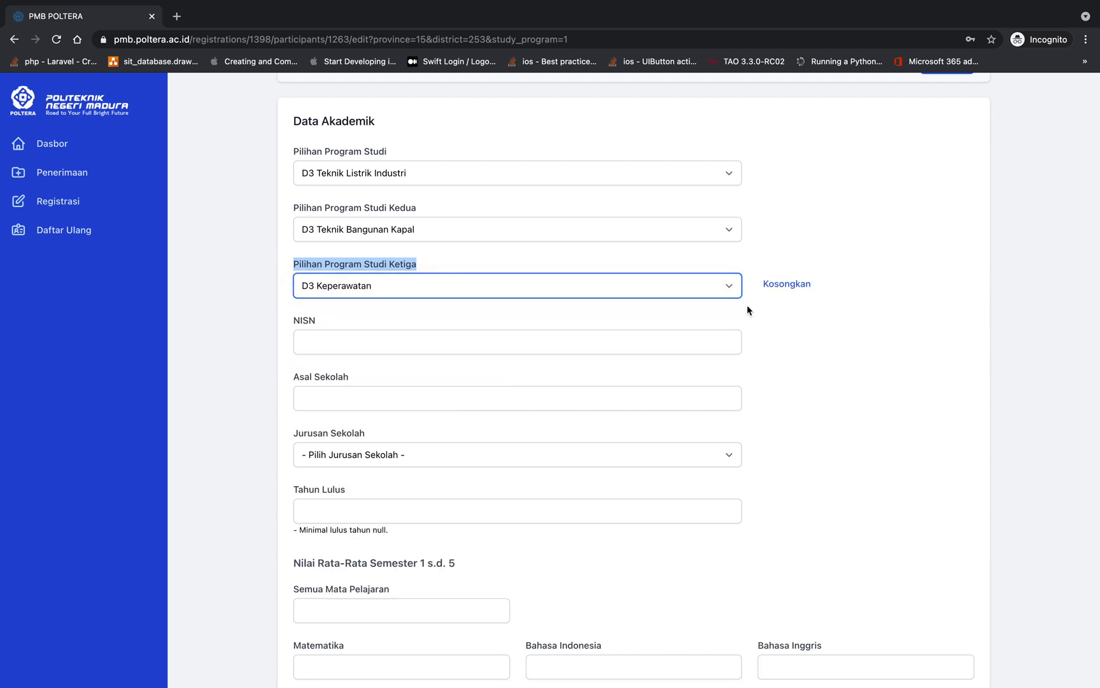
left_click(779, 288)
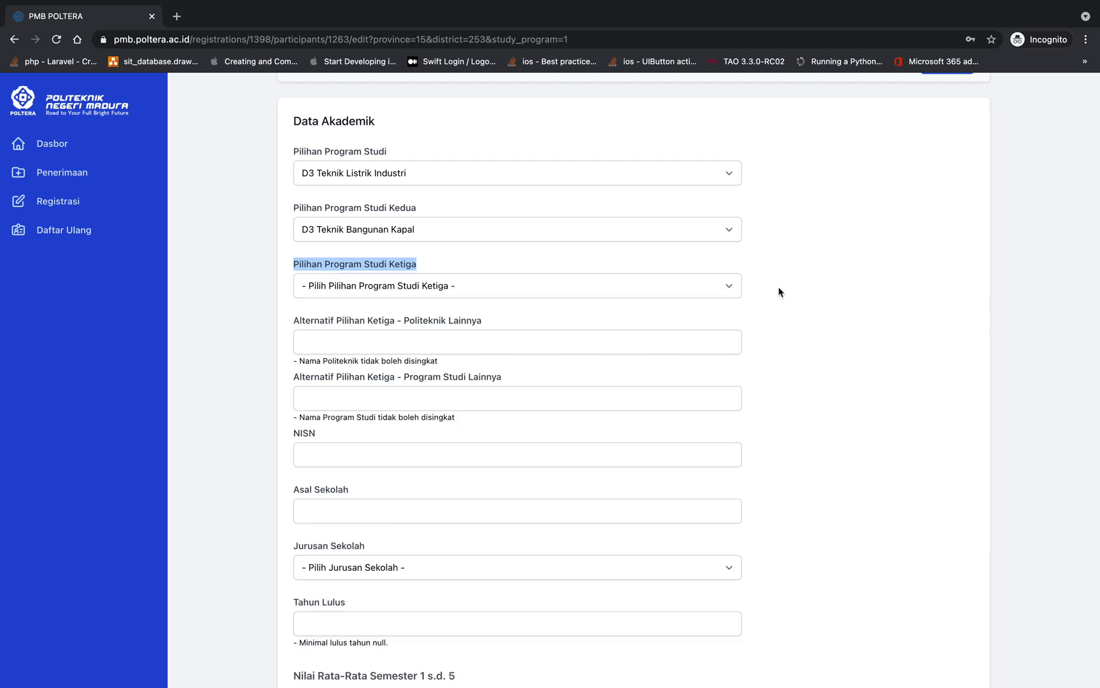
left_click(736, 286)
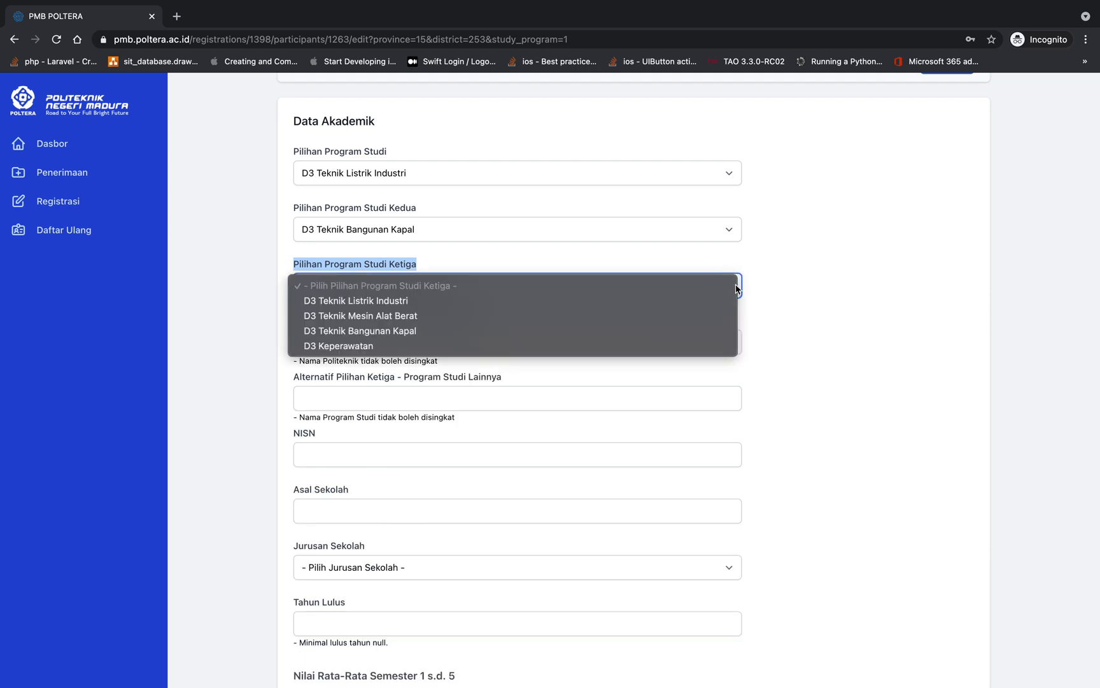
left_click(612, 347)
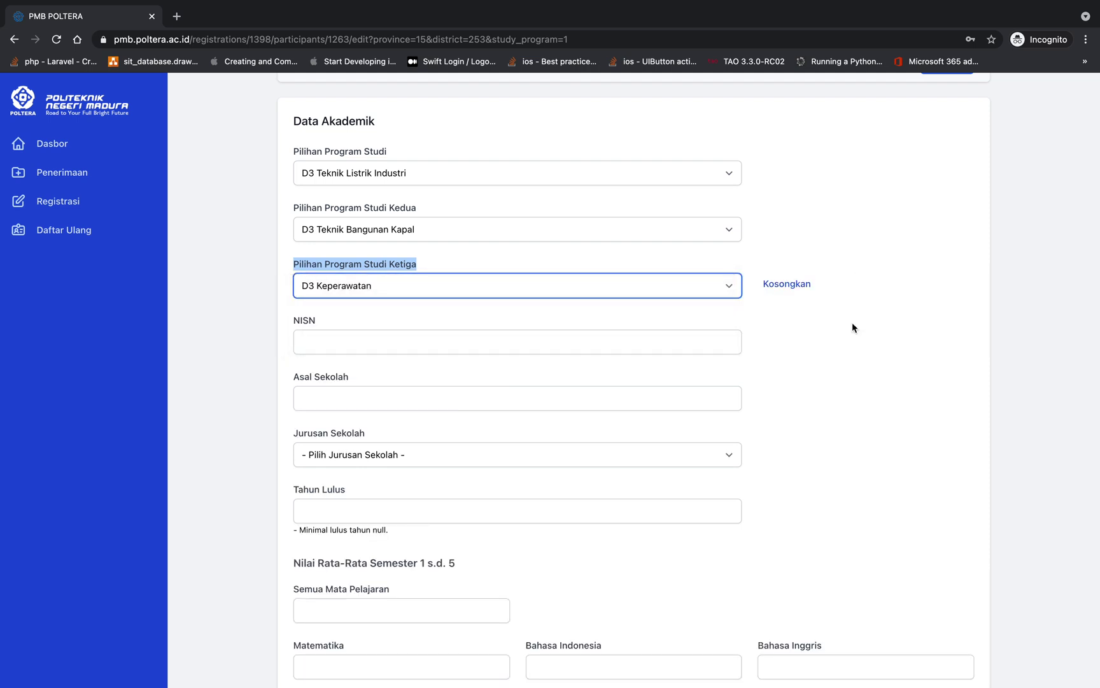
left_click(787, 285)
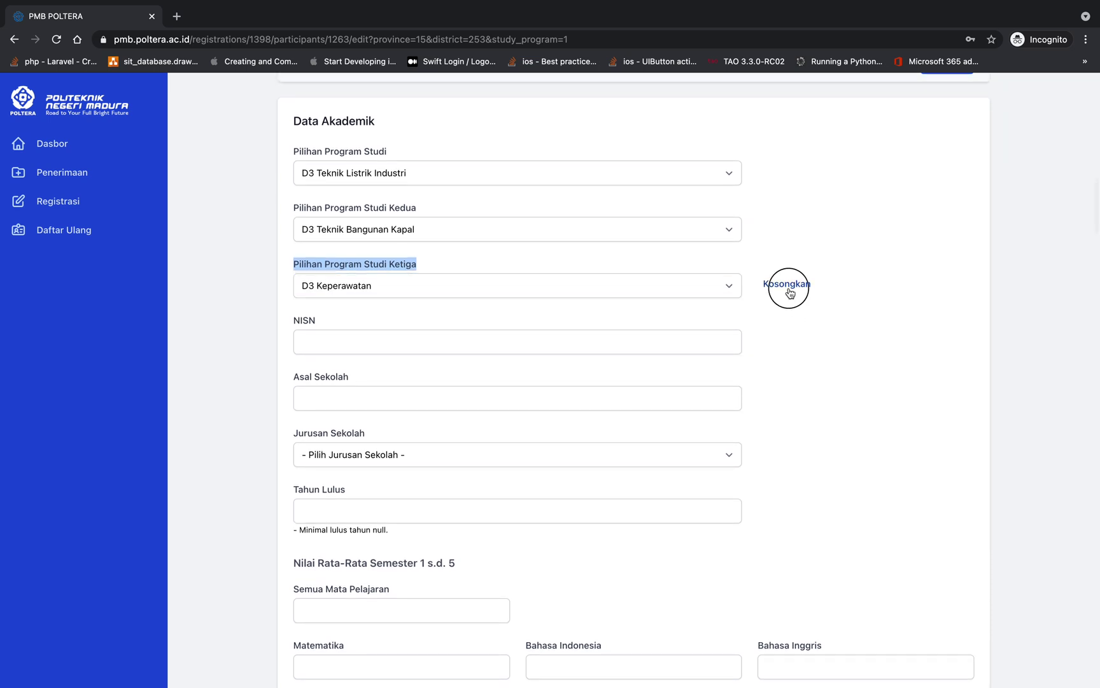
left_click(429, 337)
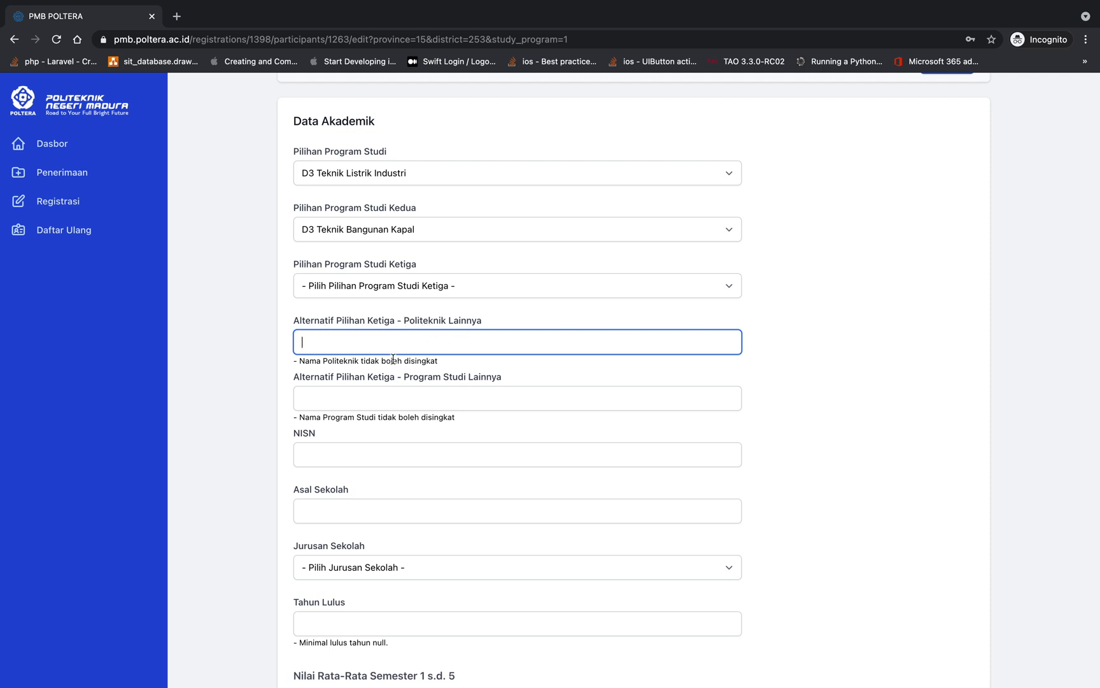
Enter Politeknik Elektronika Negeri Surabaya and D3 Informatika as the alternative third choice
left_click_drag(299, 359, 428, 357)
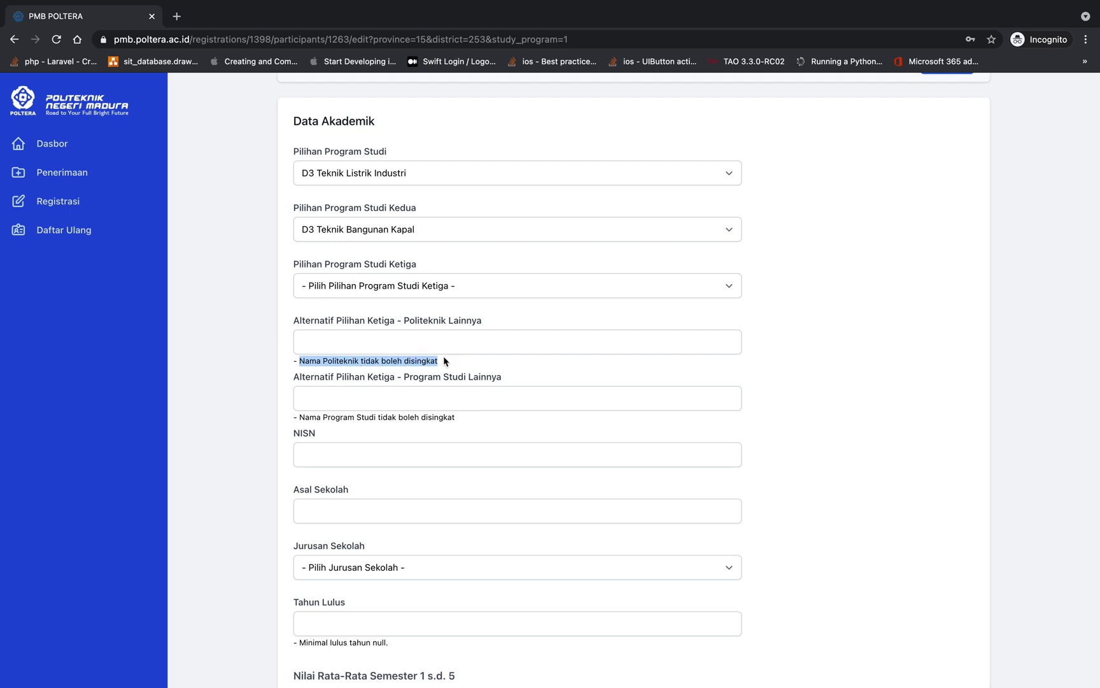
left_click(384, 341)
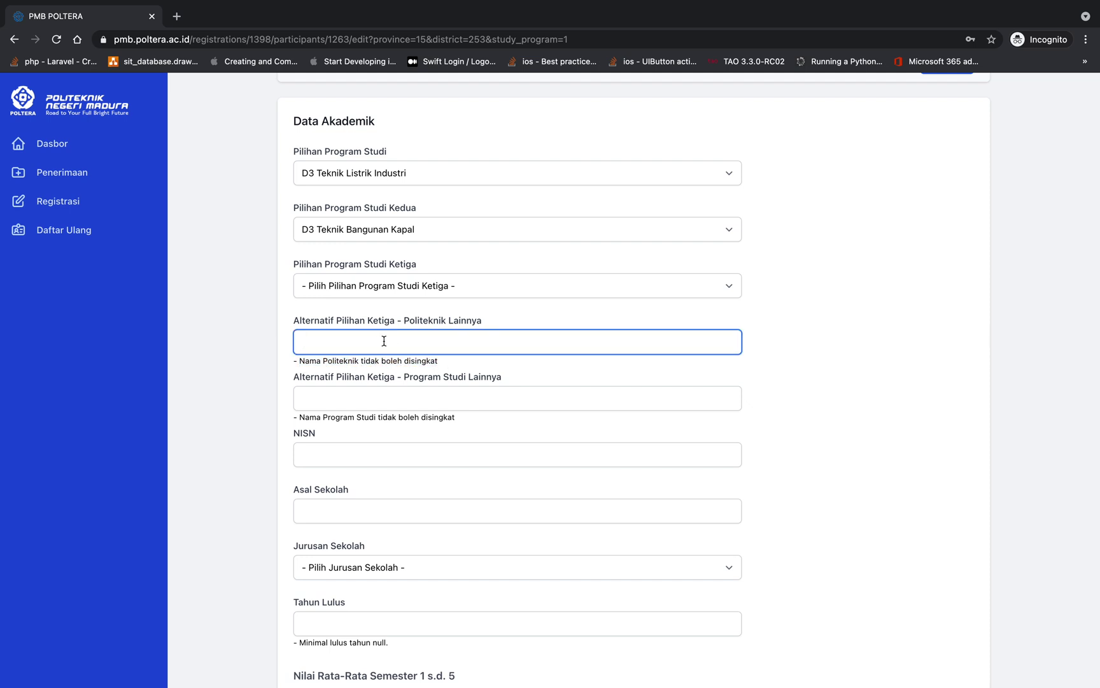
type("P")
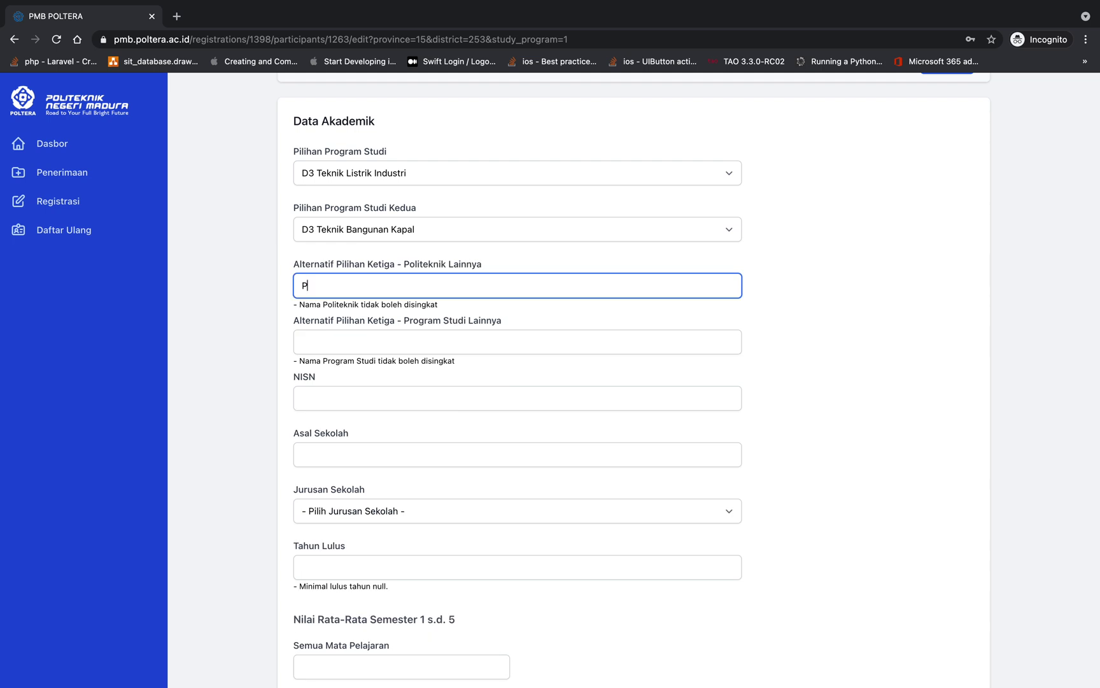
type("oliteknik E")
type("Negeri")
key("Left")
key("Left")
key("Left")
key("Left")
key("Left")
key("Left")
type("Elektronika Negeri ")
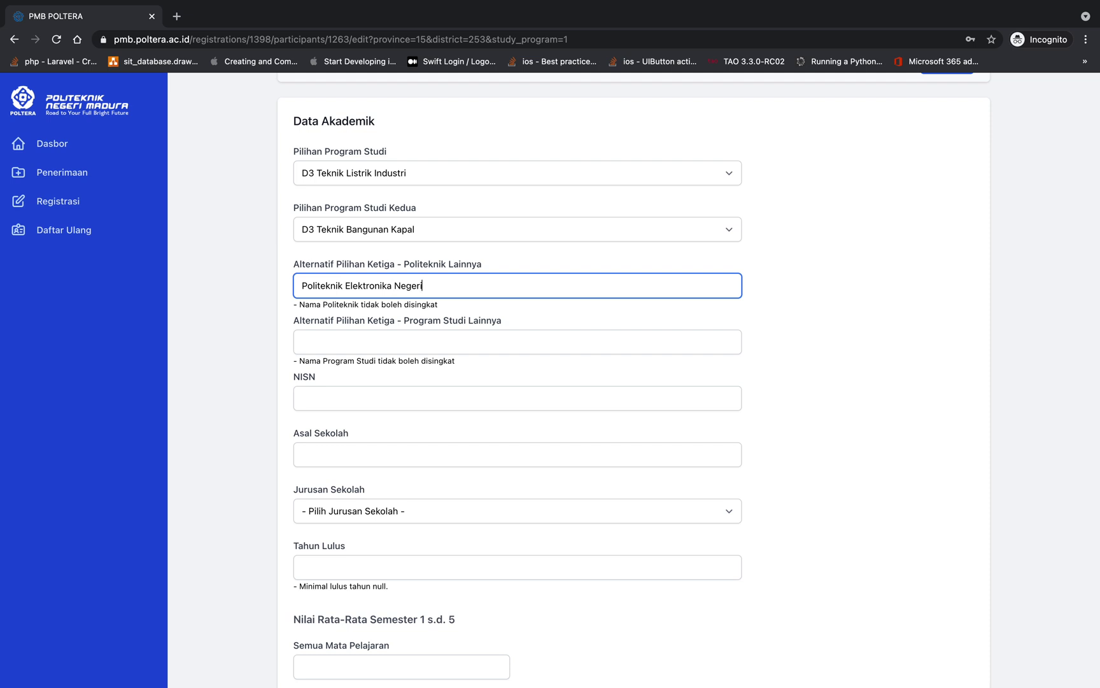
type("Surabaya")
left_click(342, 342)
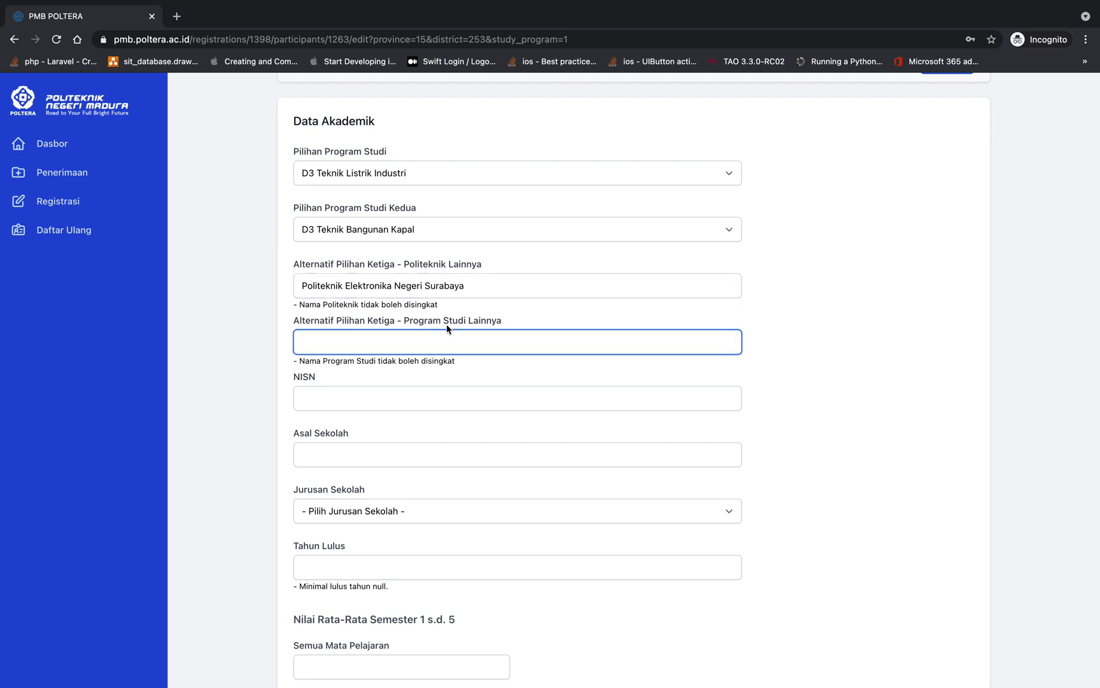
type("D3 Informatika")
Enter the NISN and type SMAN 1 Bangkalan as the school of origin
left_click(377, 403)
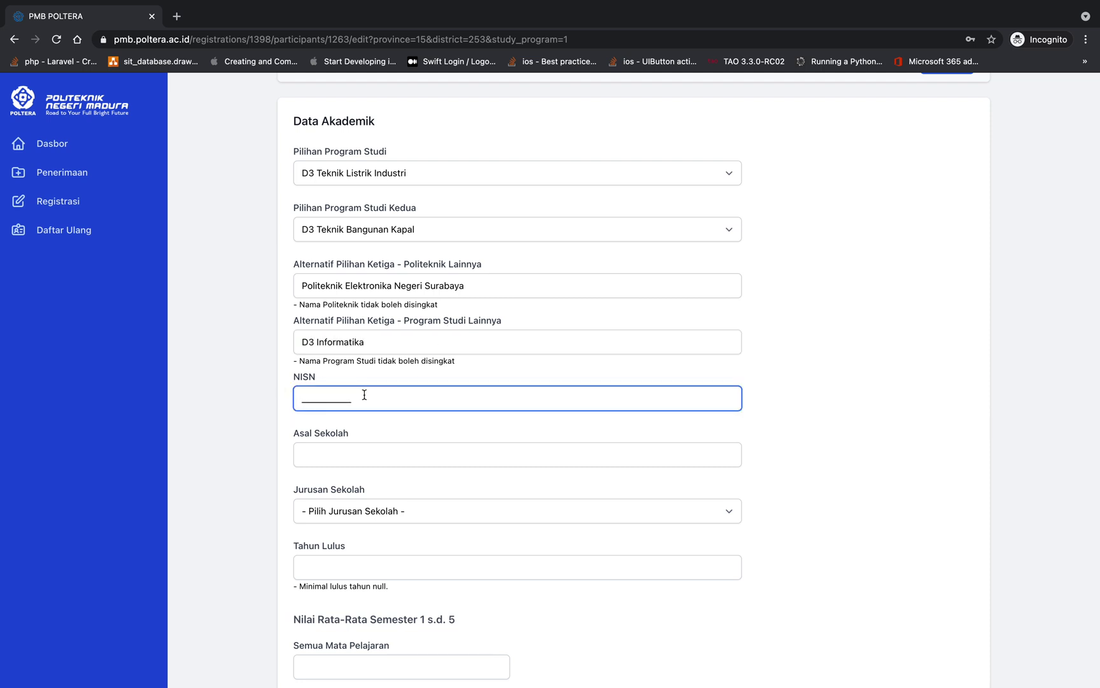
scroll(365, 395, "down", 1)
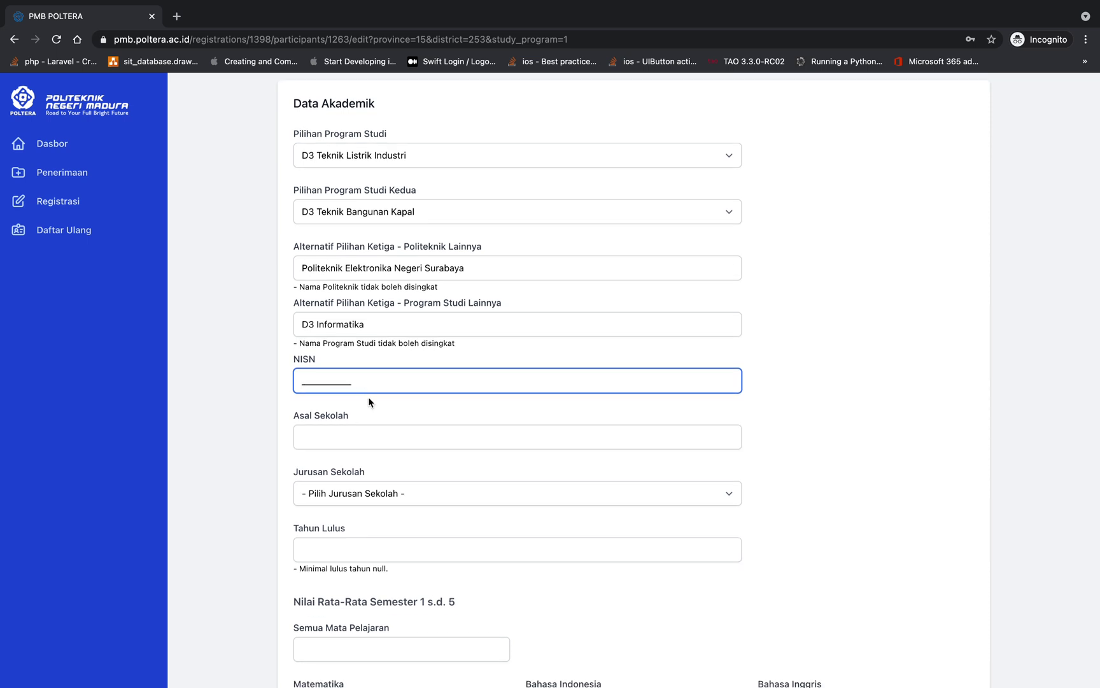
left_click(356, 440)
type("SM")
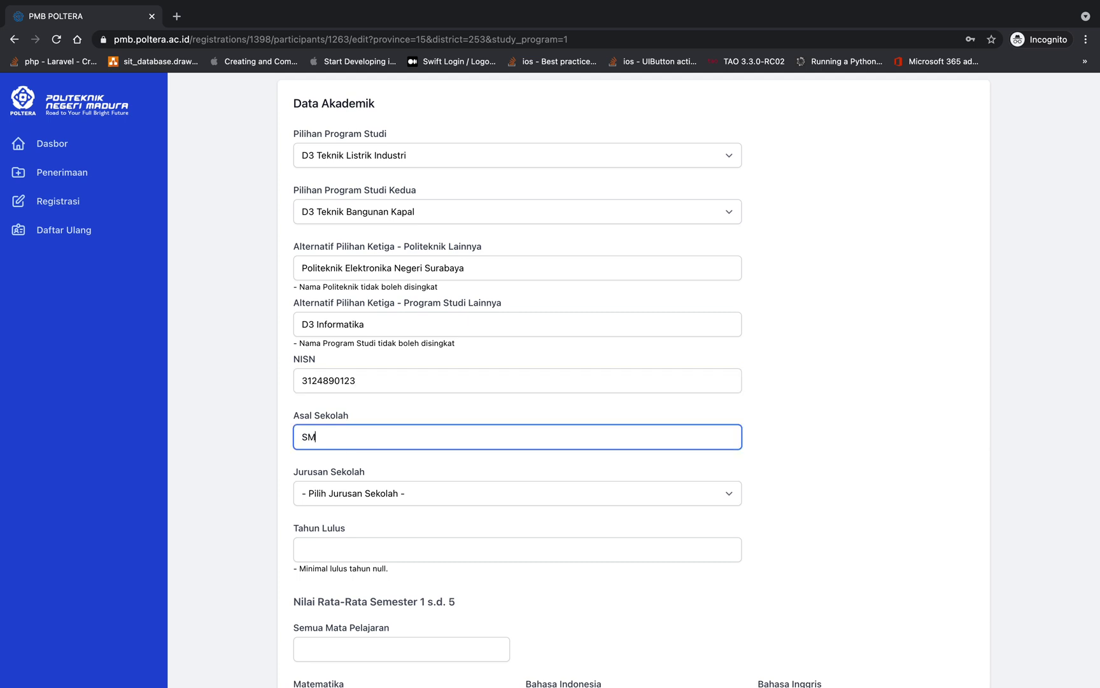
type("AN ")
type("1 S")
type("Bangkalan")
Settle Jurusan Sekolah on IPA after trying Teknik Pembangkit Tenaga Listrik and Teknik Mekatronika
left_click(344, 494)
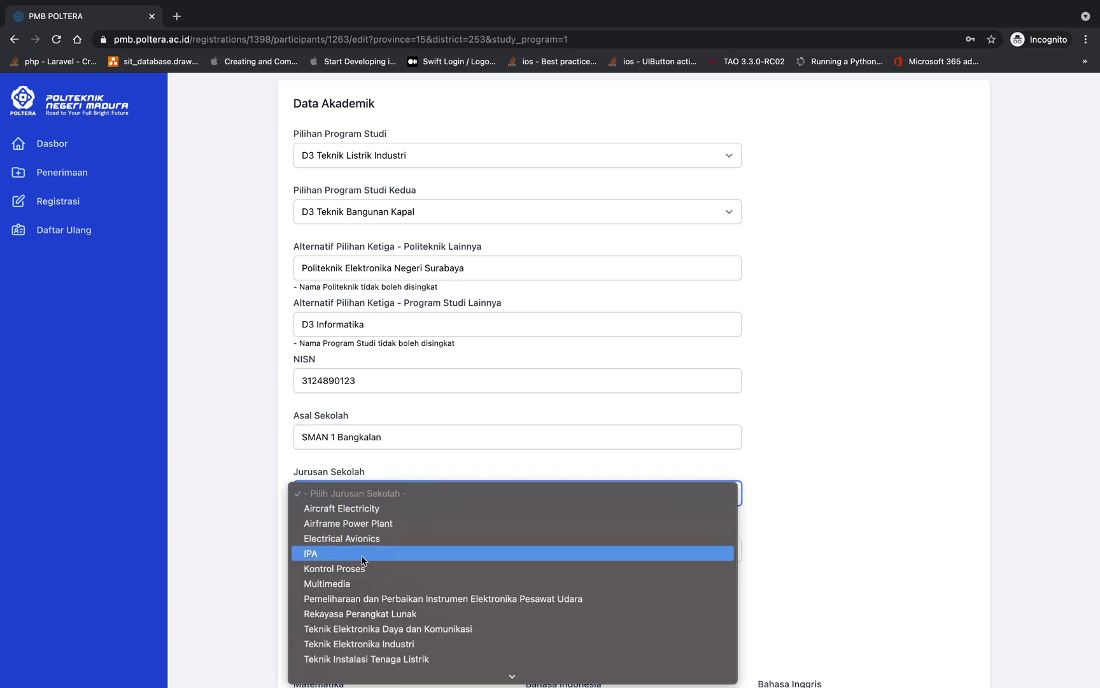
left_click(362, 560)
left_click(360, 503)
scroll(364, 556, "down", 2)
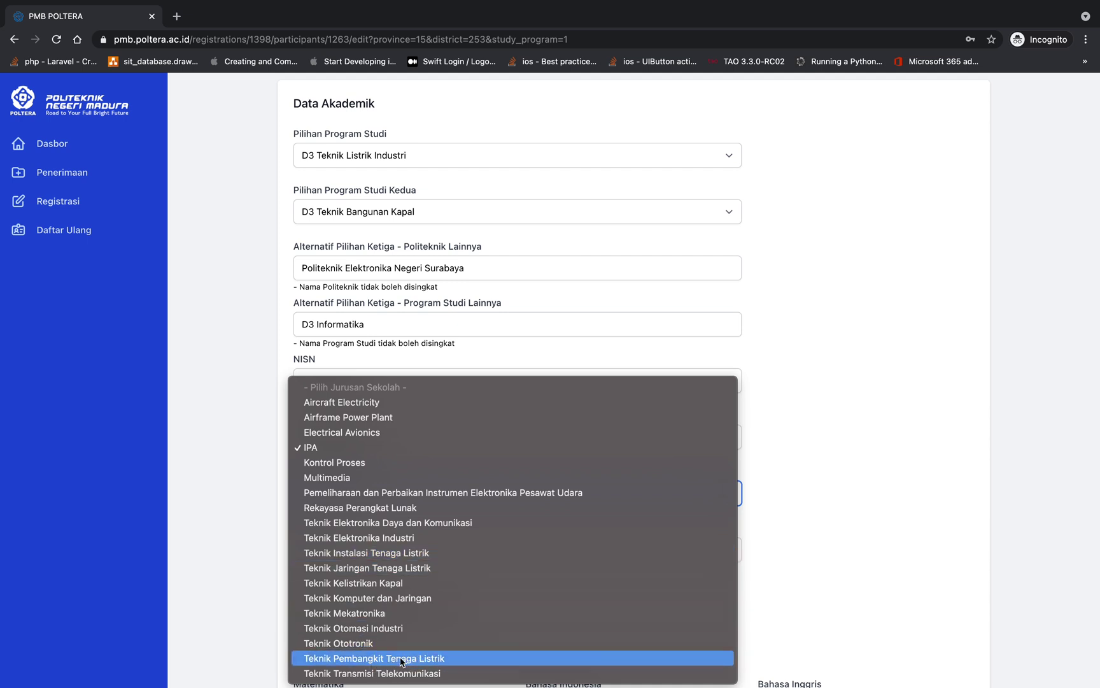
left_click(400, 661)
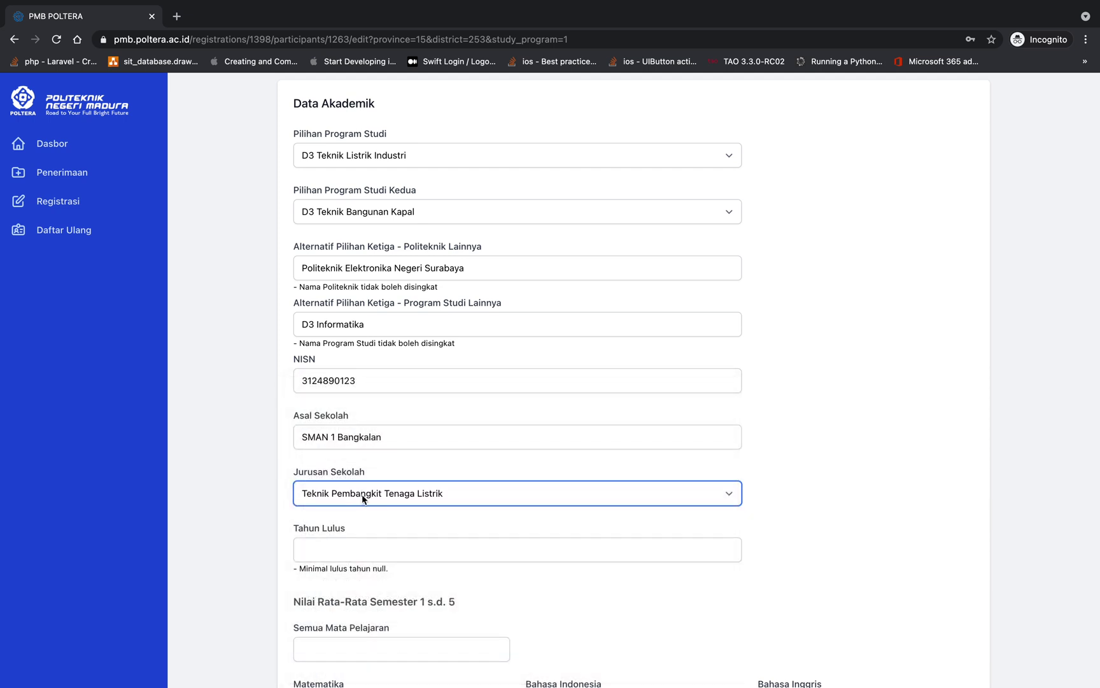
left_click(365, 499)
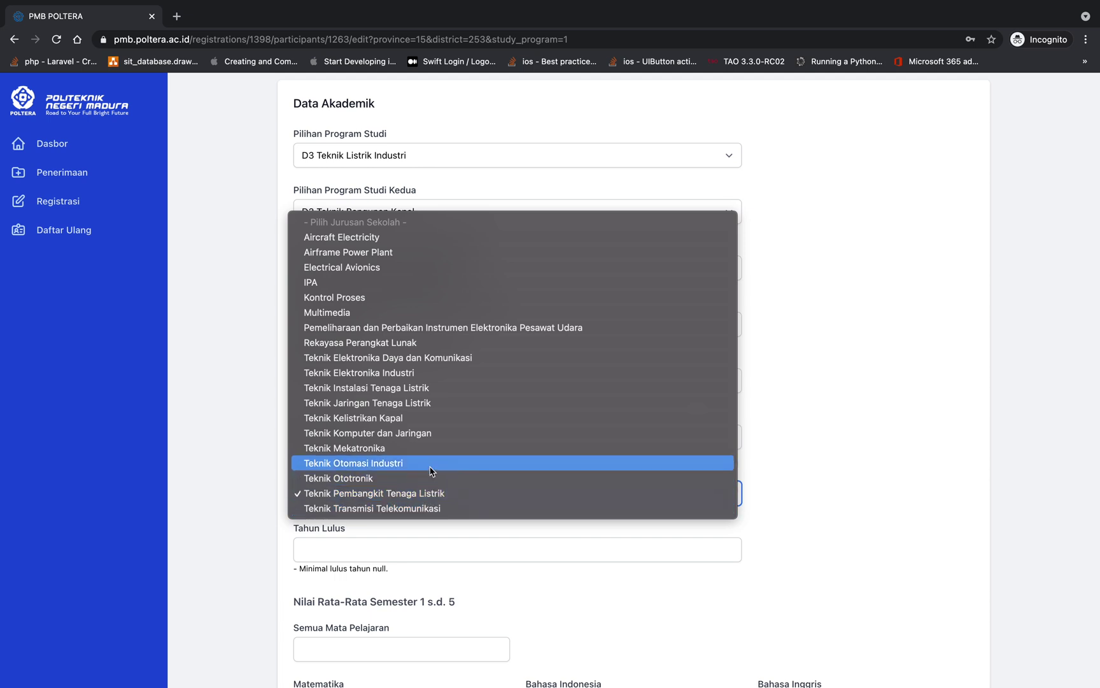
left_click(424, 446)
left_click(369, 487)
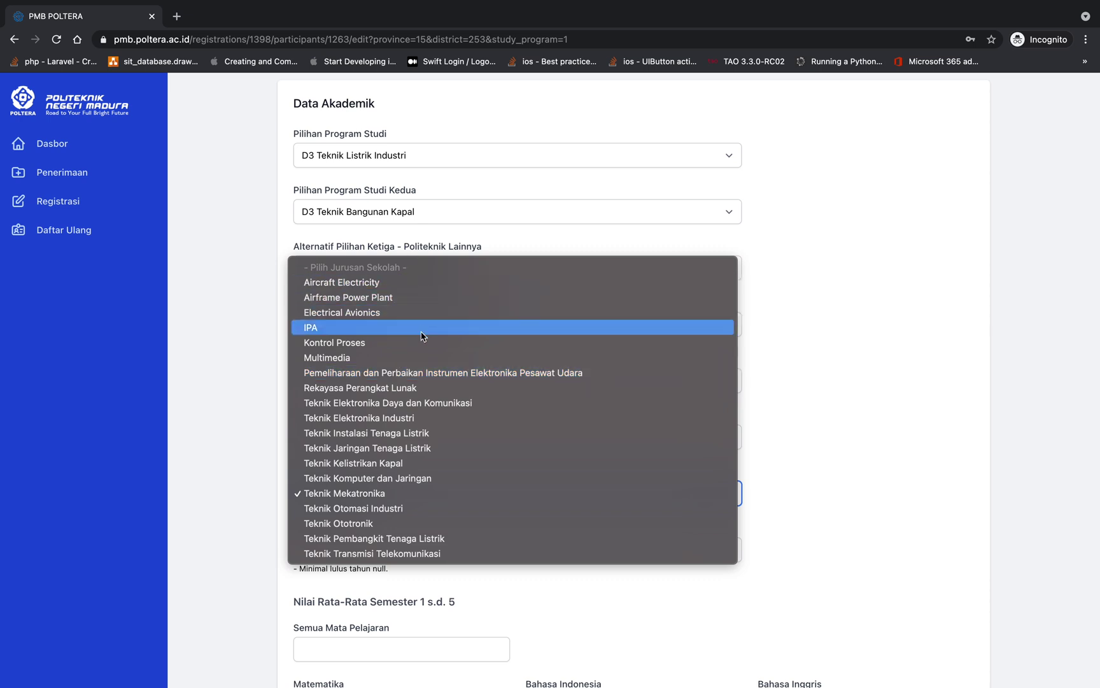
left_click(438, 329)
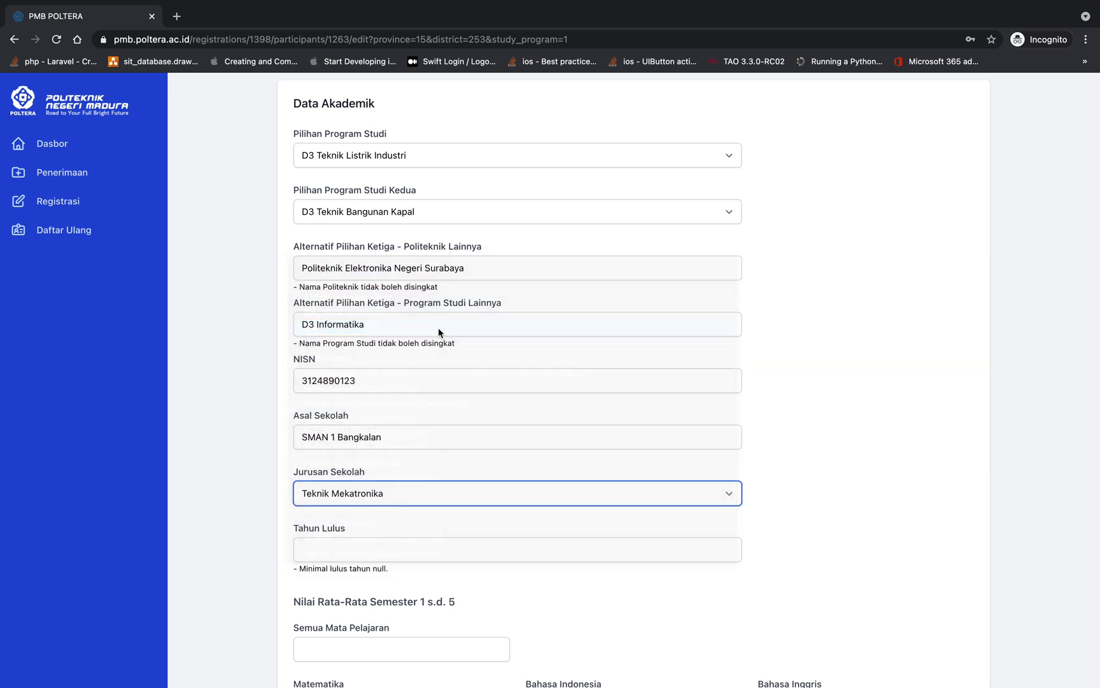
scroll(391, 482, "down", 1)
left_click(389, 480)
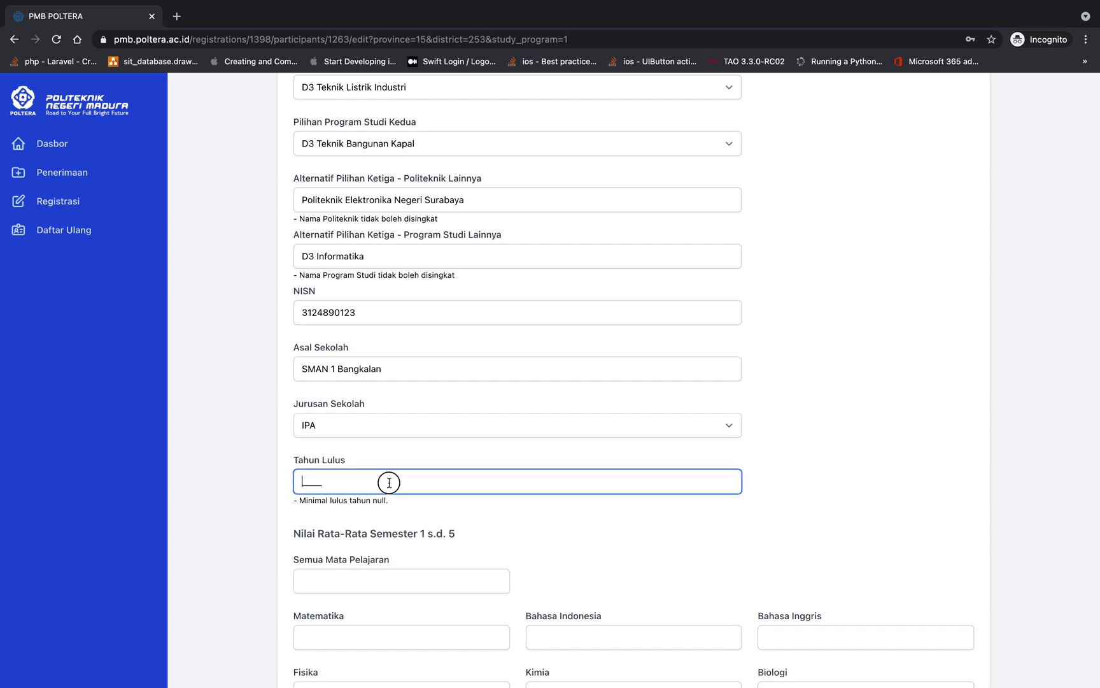
Enter graduation year 2021 and the all-subjects average grade of 90
type("2021")
scroll(354, 487, "down", 2)
left_click(499, 476)
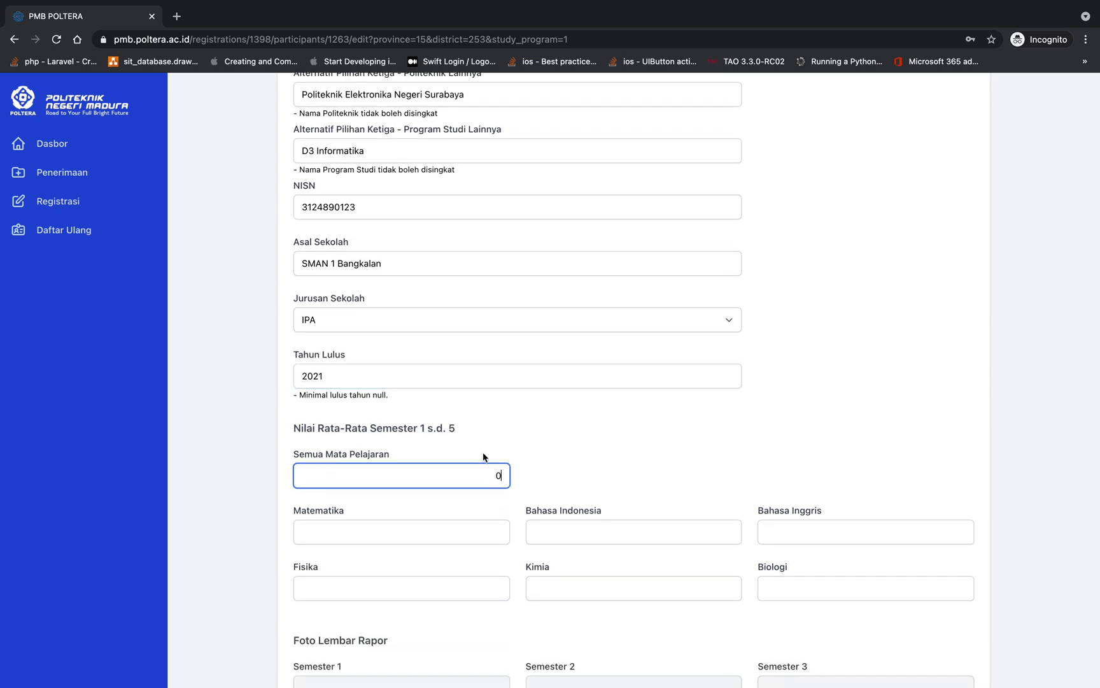
scroll(545, 507, "down", 2)
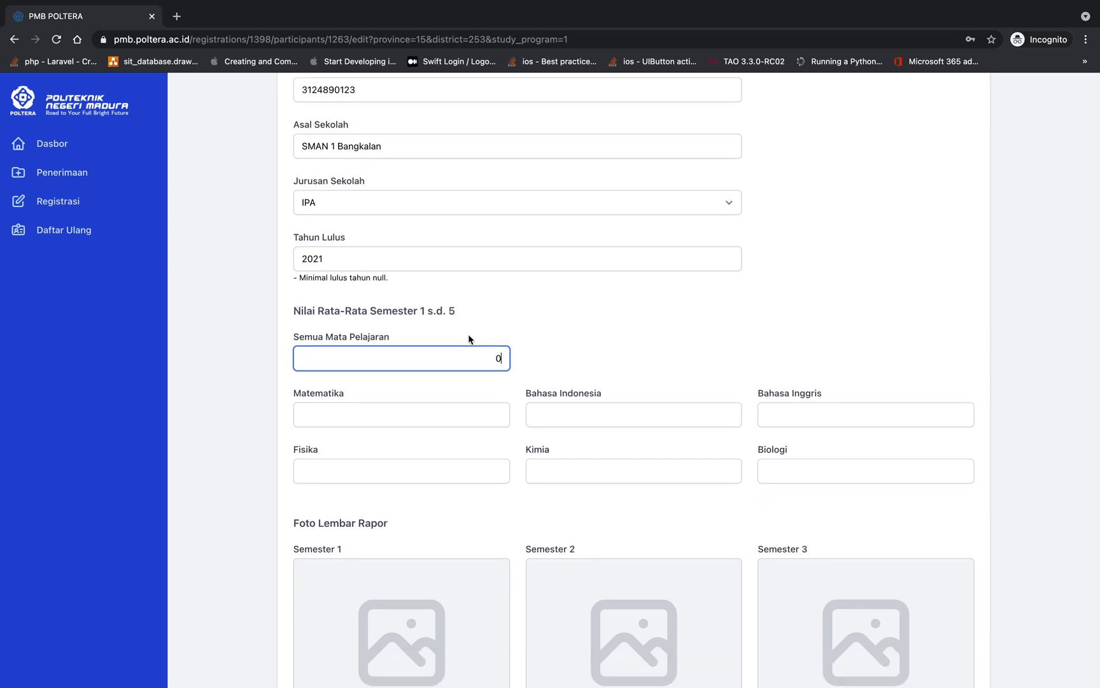
Give every subject grade, Matematika through Kimia and Biologi, a score of 90
left_click(499, 414)
key("Tab")
type("90")
key("Tab")
type("90")
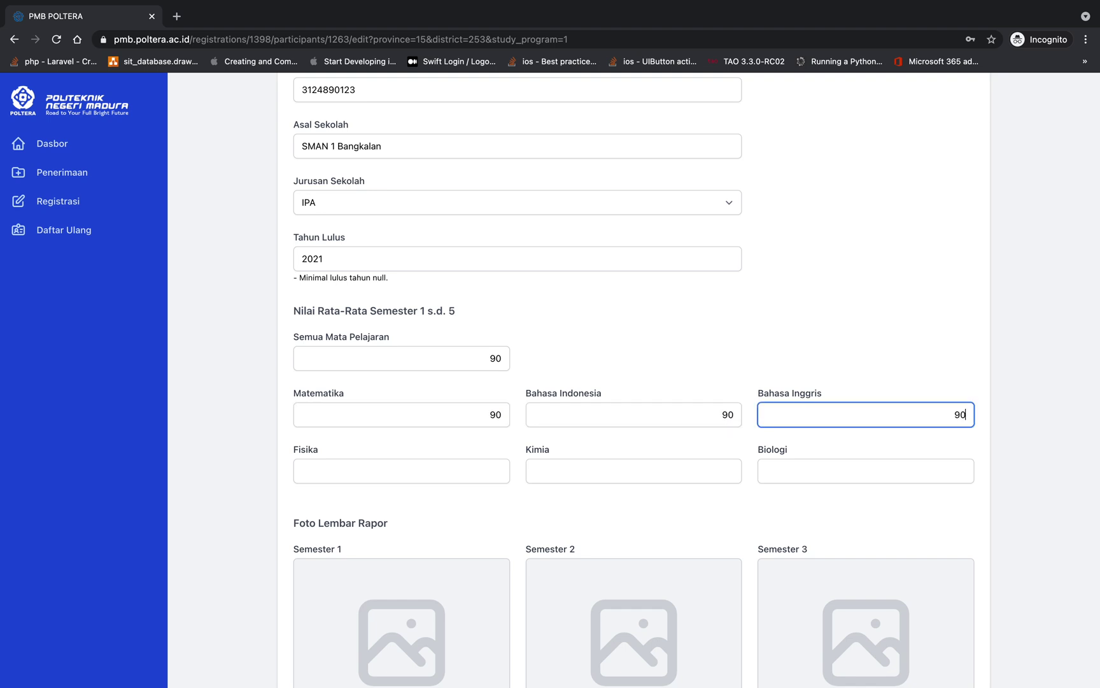
key("Tab")
type("90")
key("Tab")
type("90")
key("Tab")
type("90")
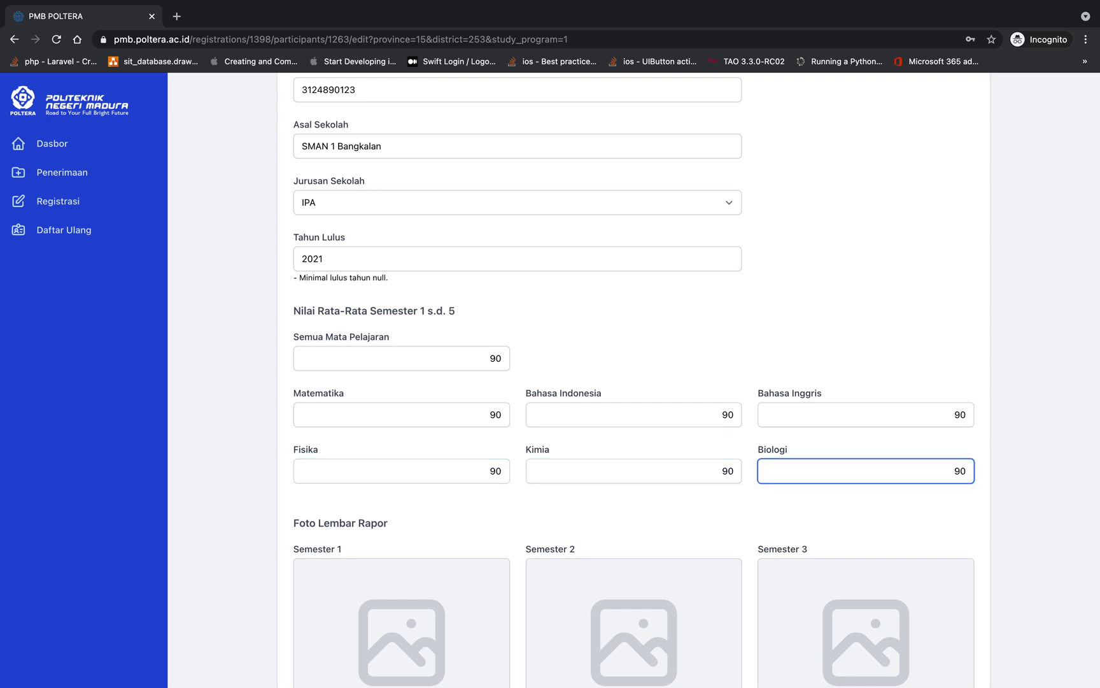
scroll(359, 293, "down", 5)
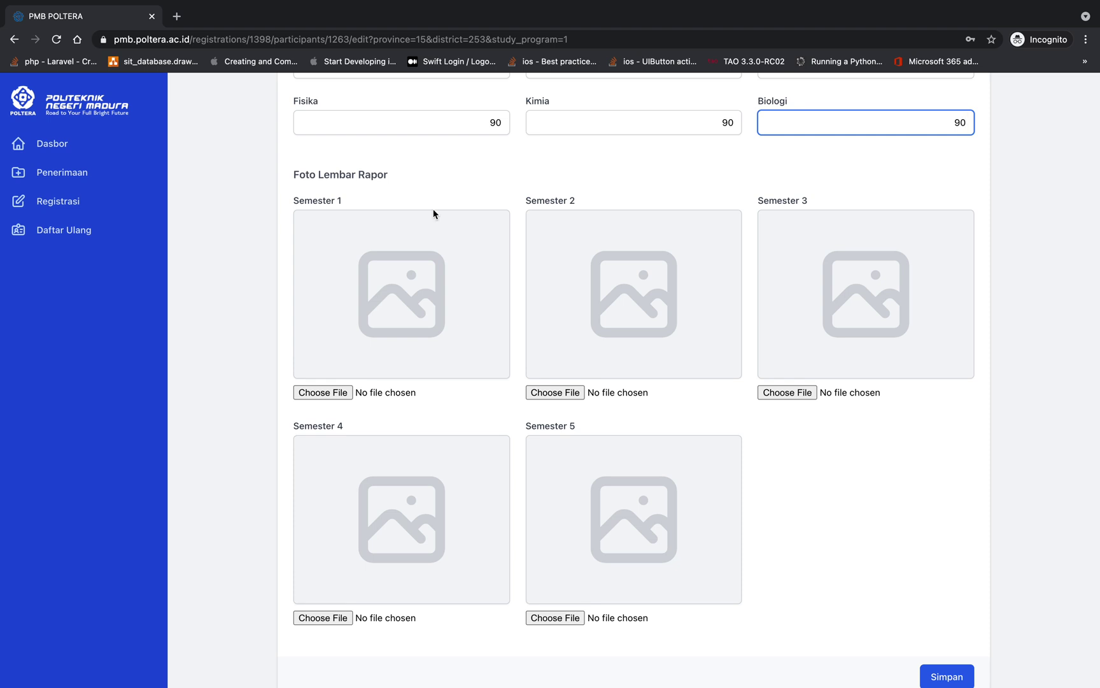
Attach shopping-cart.png as the report-card photo for Semesters 1, 2 and 3
scroll(420, 236, "down", 1)
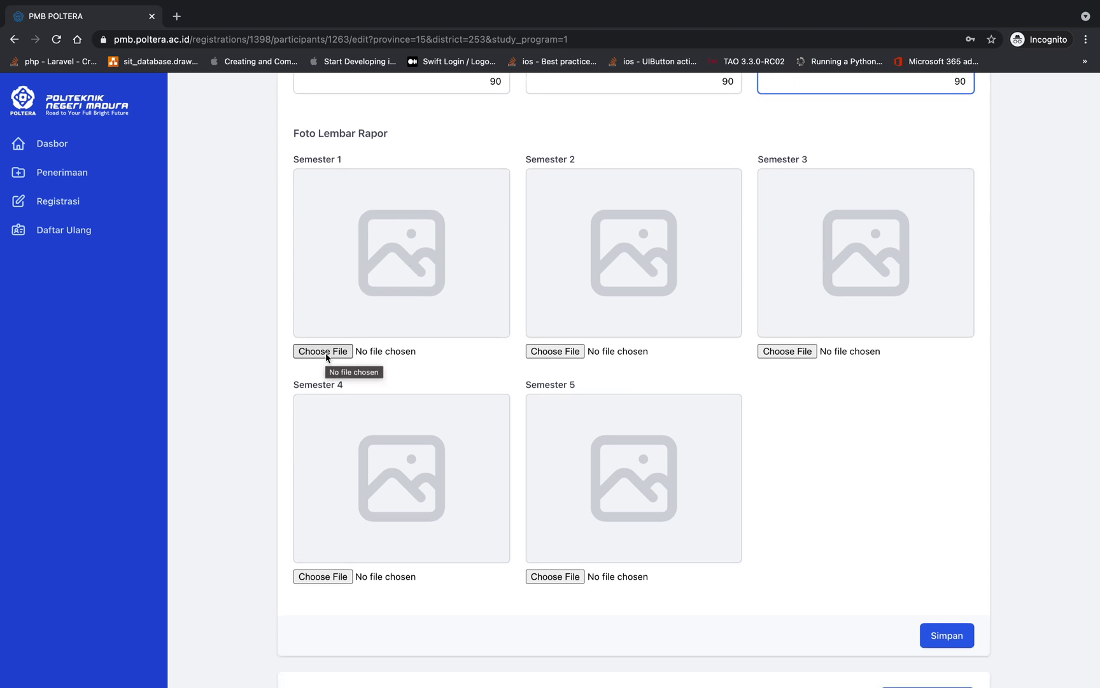
scroll(338, 344, "up", 2)
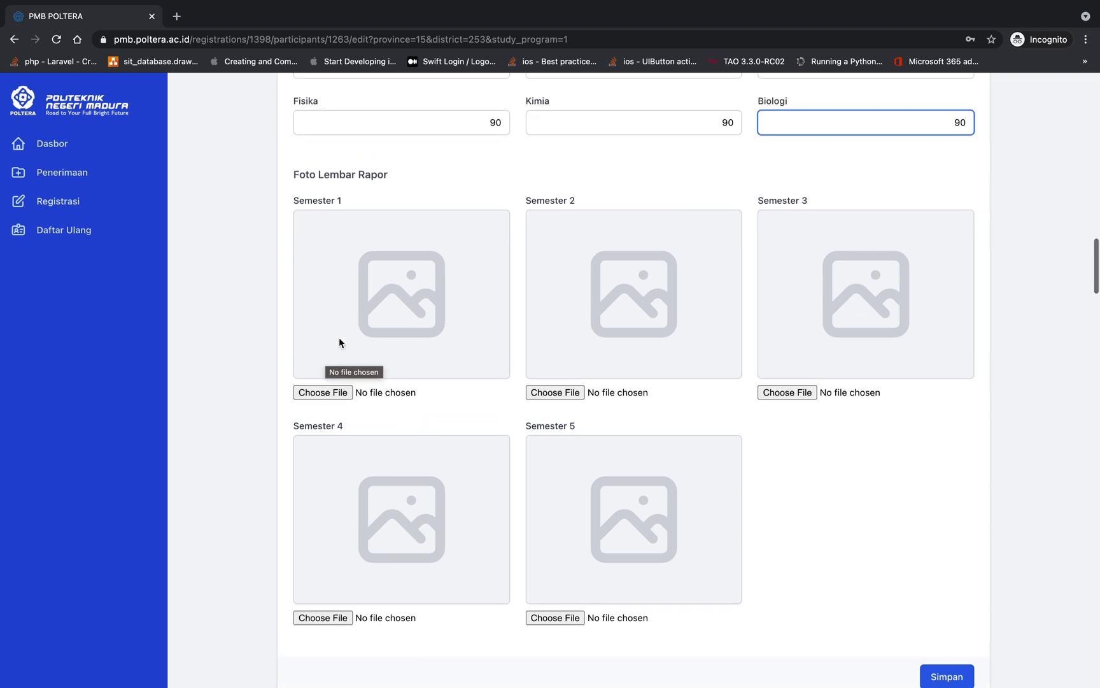
left_click(324, 418)
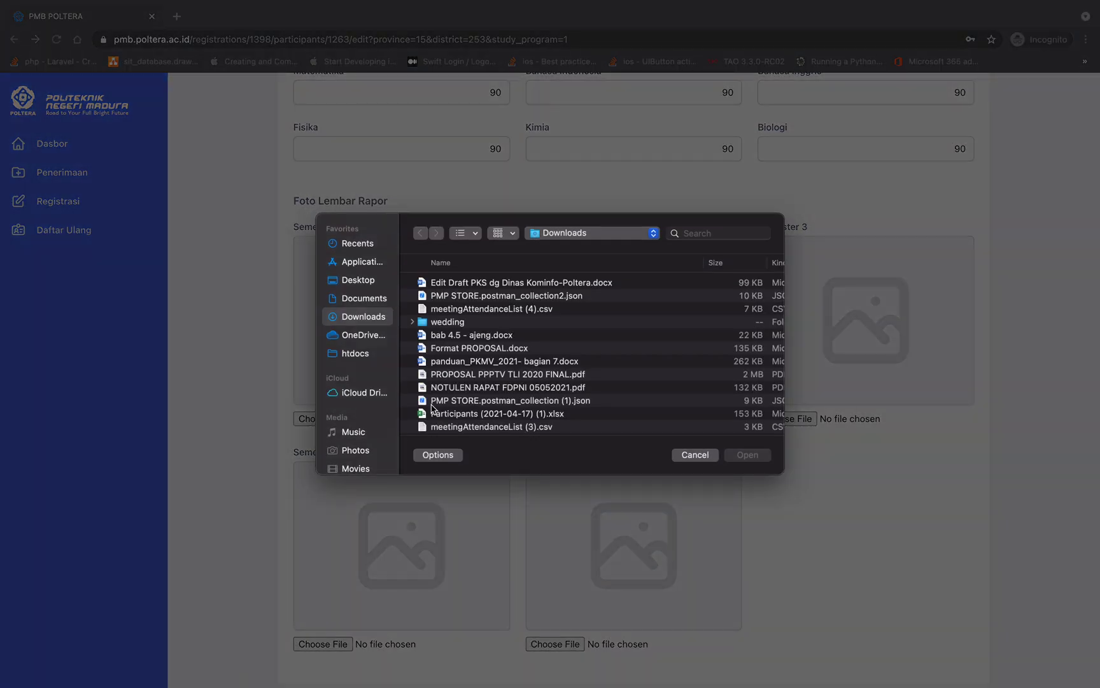
scroll(432, 409, "down", 3)
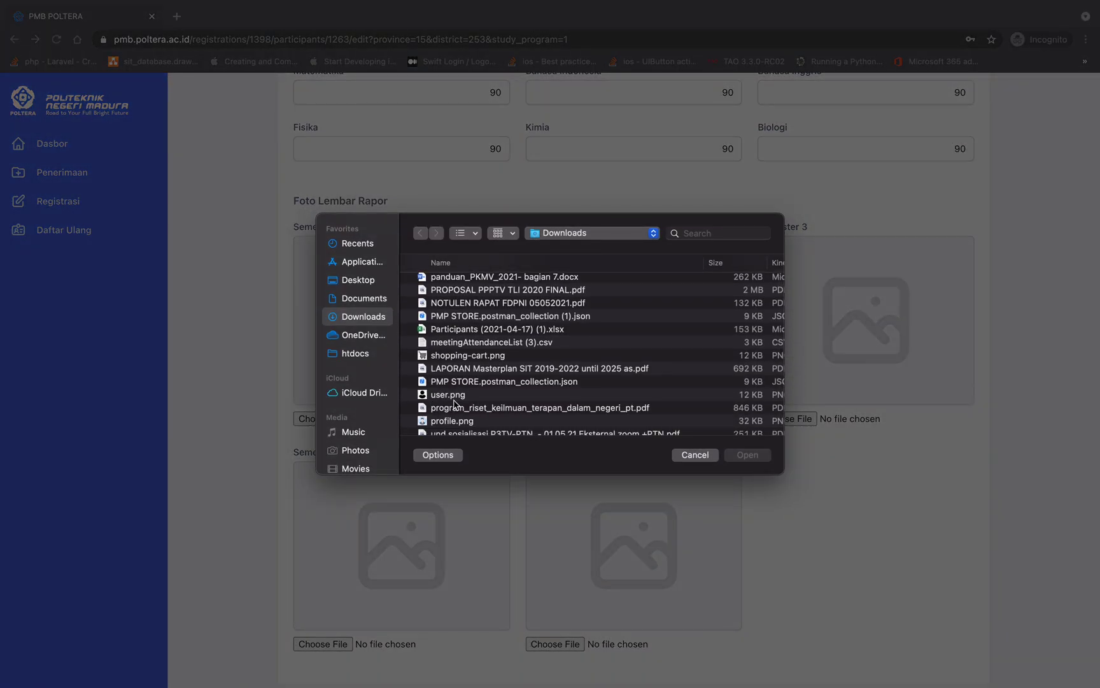
scroll(449, 408, "down", 2)
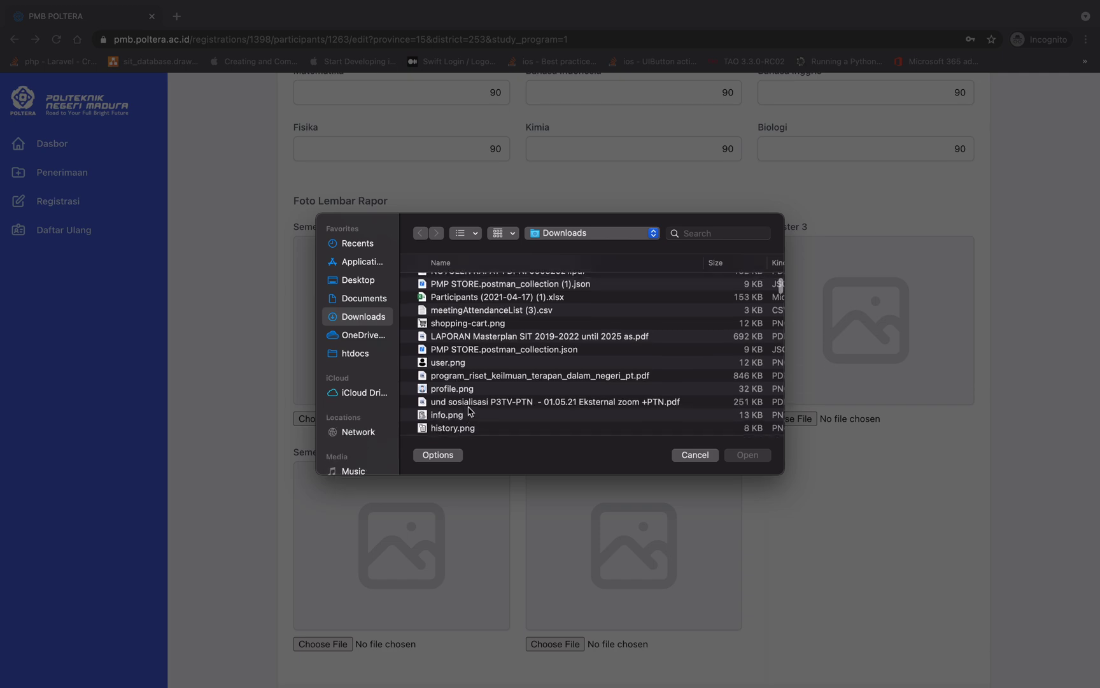
scroll(470, 410, "down", 1)
scroll(471, 401, "up", 4)
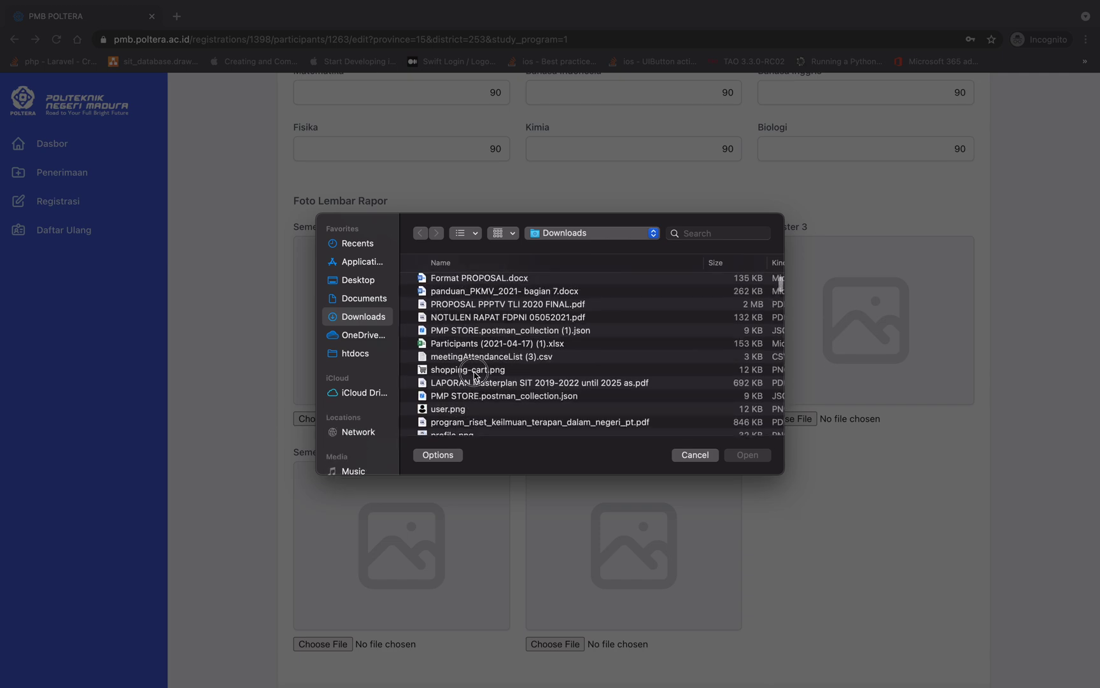
double_click(473, 376)
left_click(555, 418)
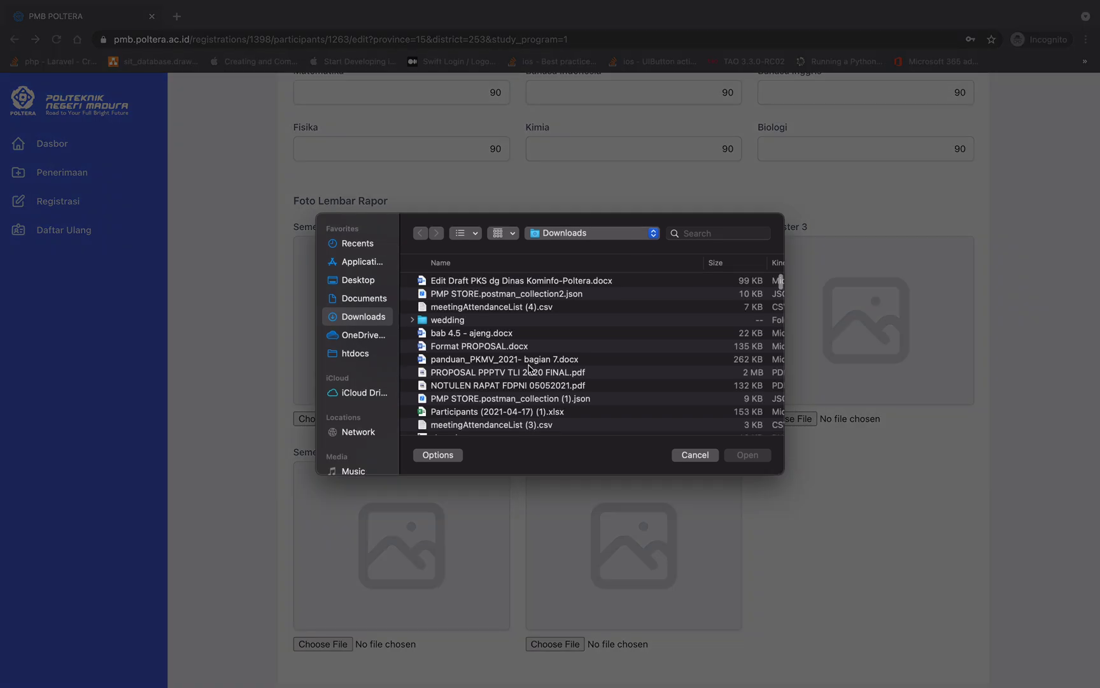
scroll(529, 369, "down", 2)
double_click(497, 408)
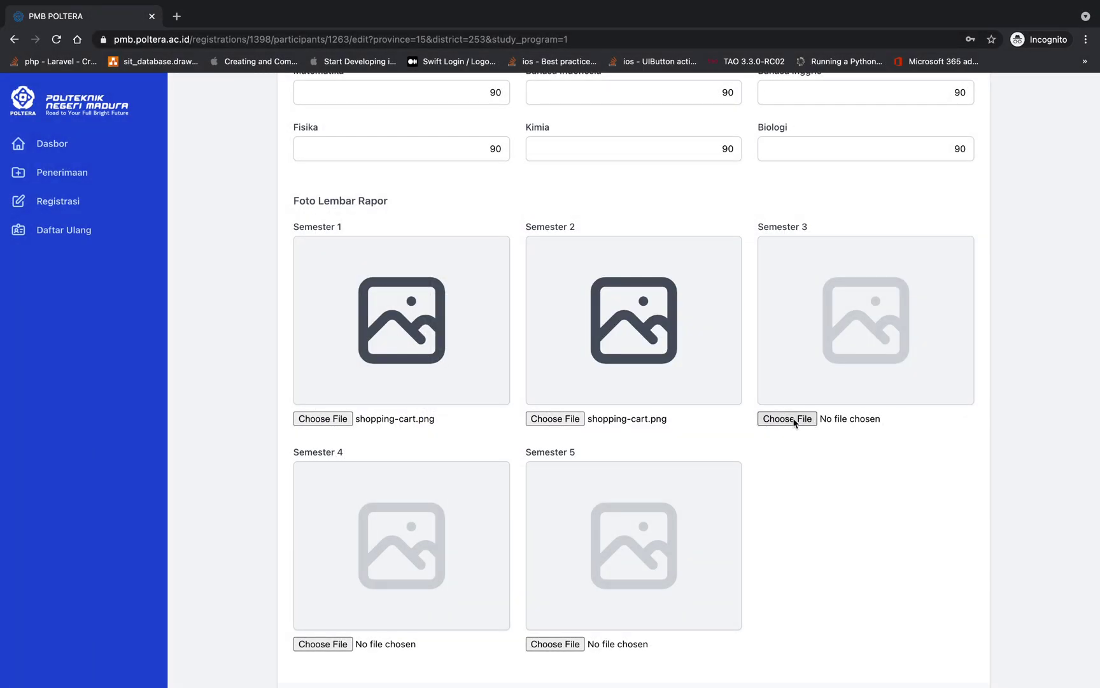
left_click(792, 419)
scroll(473, 379, "down", 2)
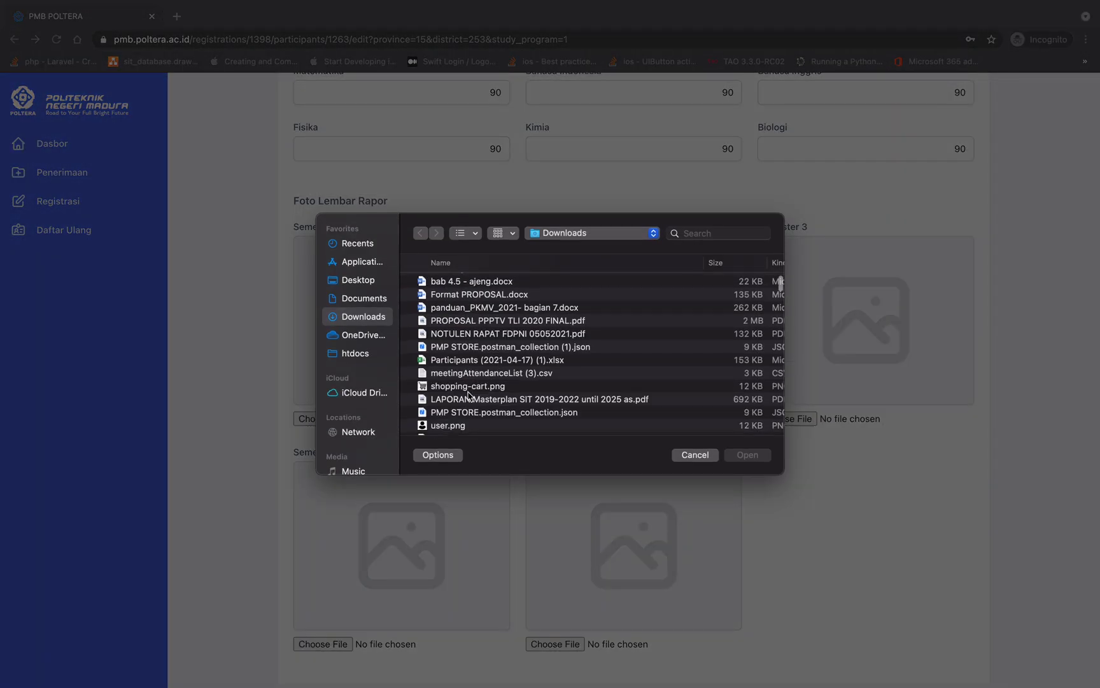
double_click(484, 386)
Attach shopping-cart.png for Semesters 4 and 5 and save the academic data
left_click(344, 649)
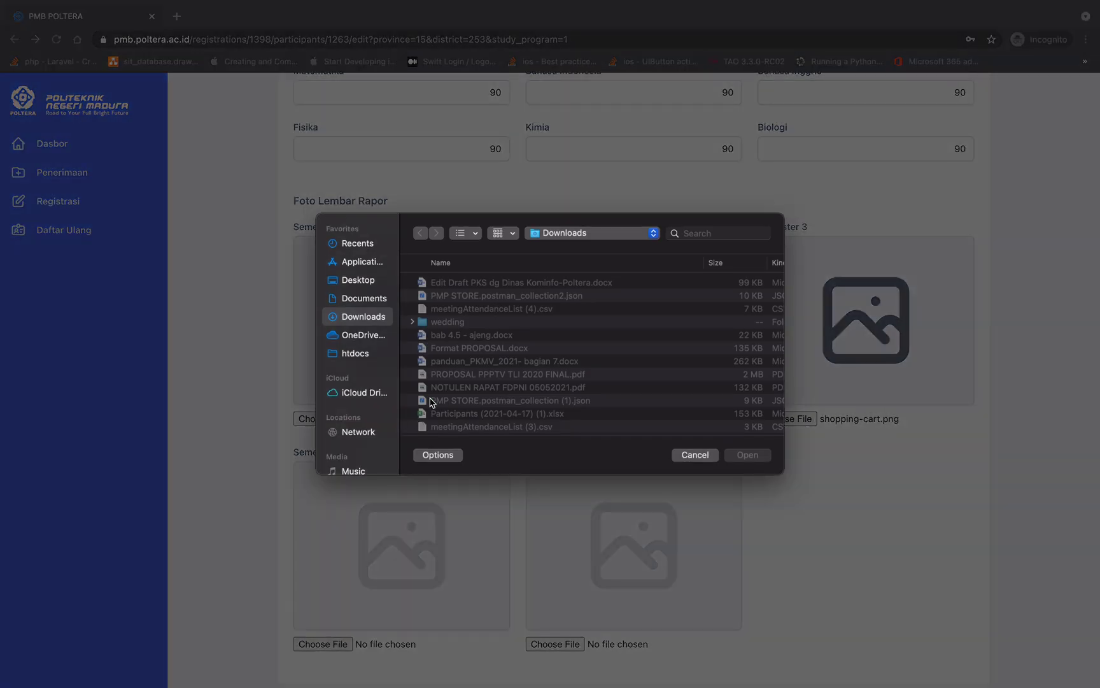
scroll(456, 382, "down", 2)
double_click(460, 412)
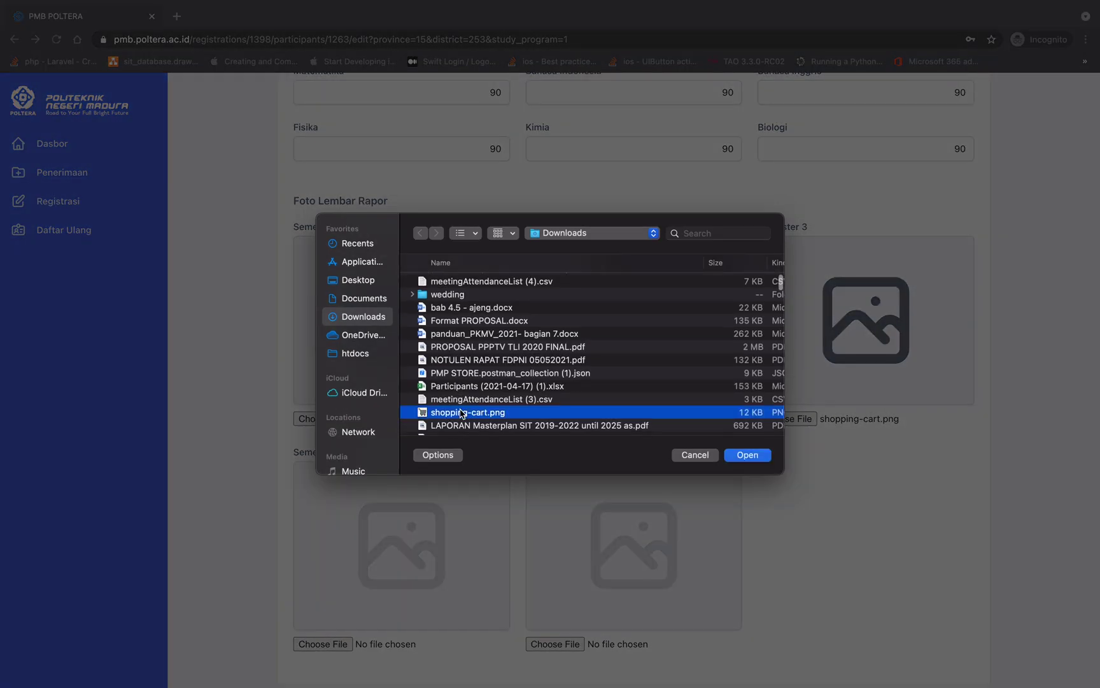
left_click(554, 644)
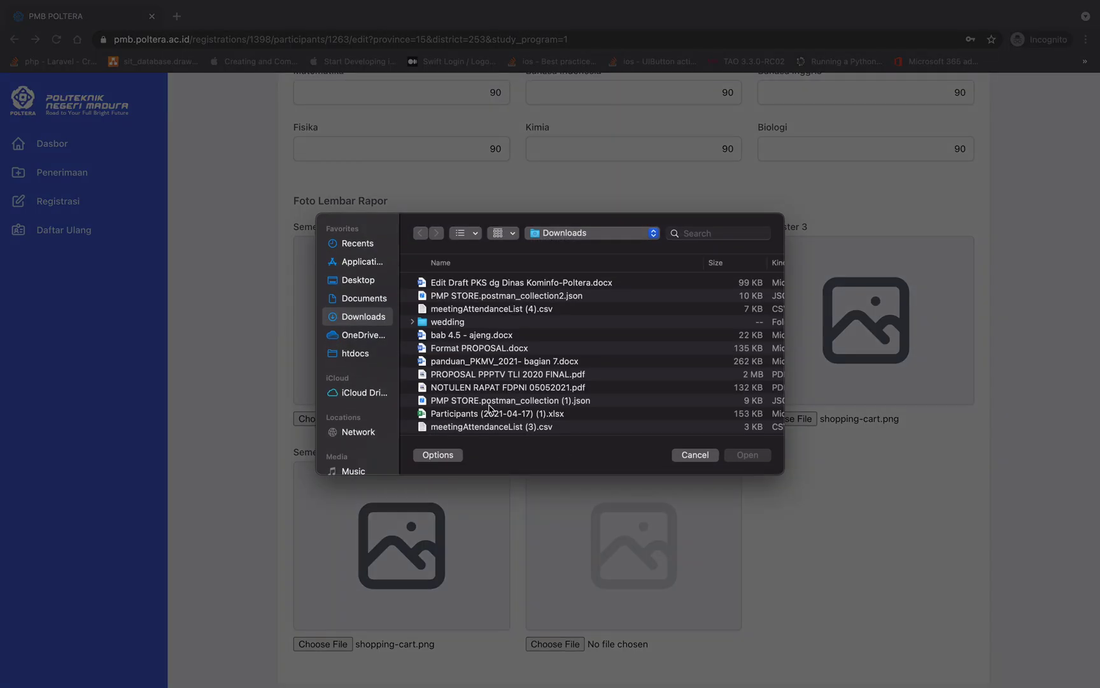
scroll(473, 374, "down", 2)
double_click(460, 387)
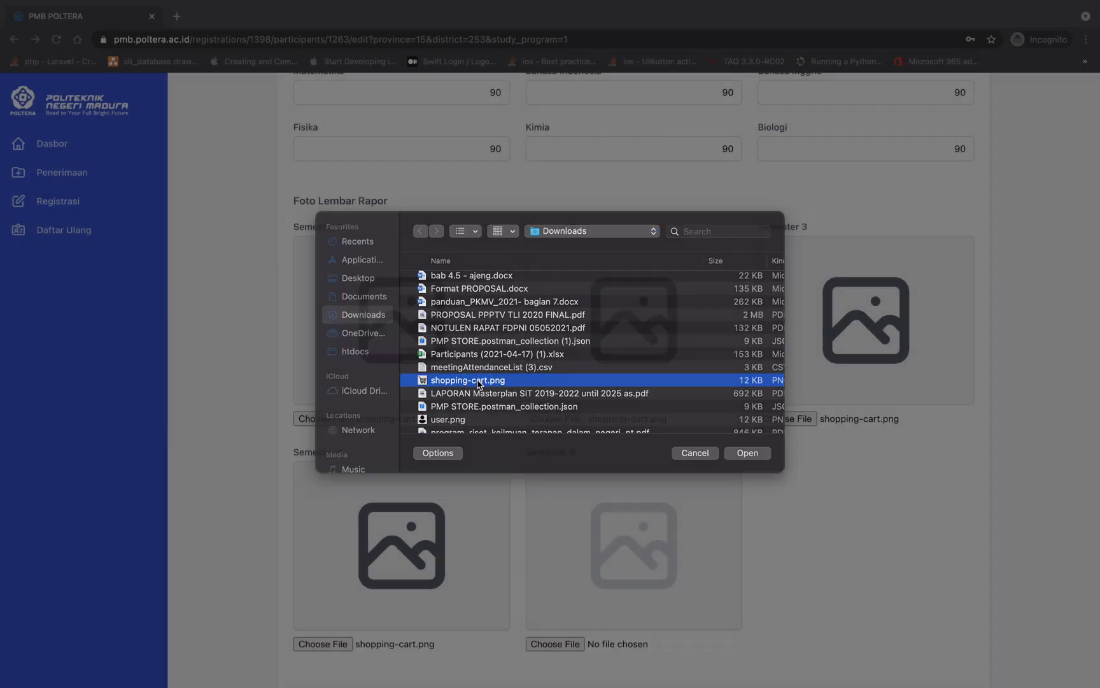
scroll(597, 553, "down", 5)
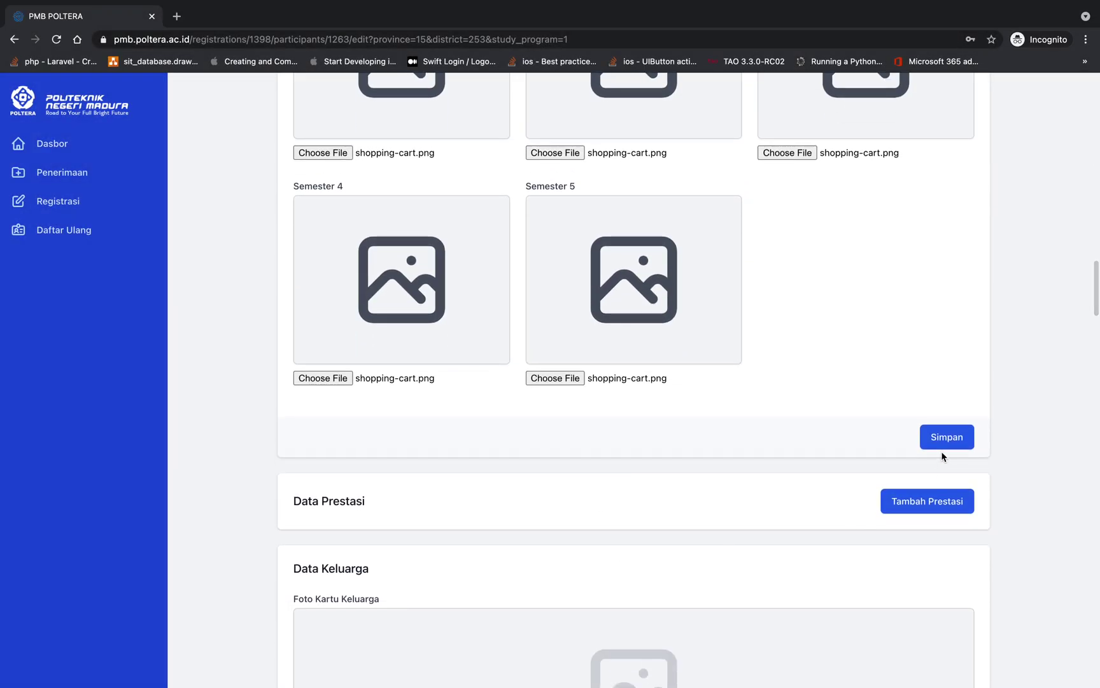
left_click(945, 439)
Review the uploaded rapor images, then add a new entry under Data Prestasi with Tambah Prestasi
scroll(945, 444, "up", 5)
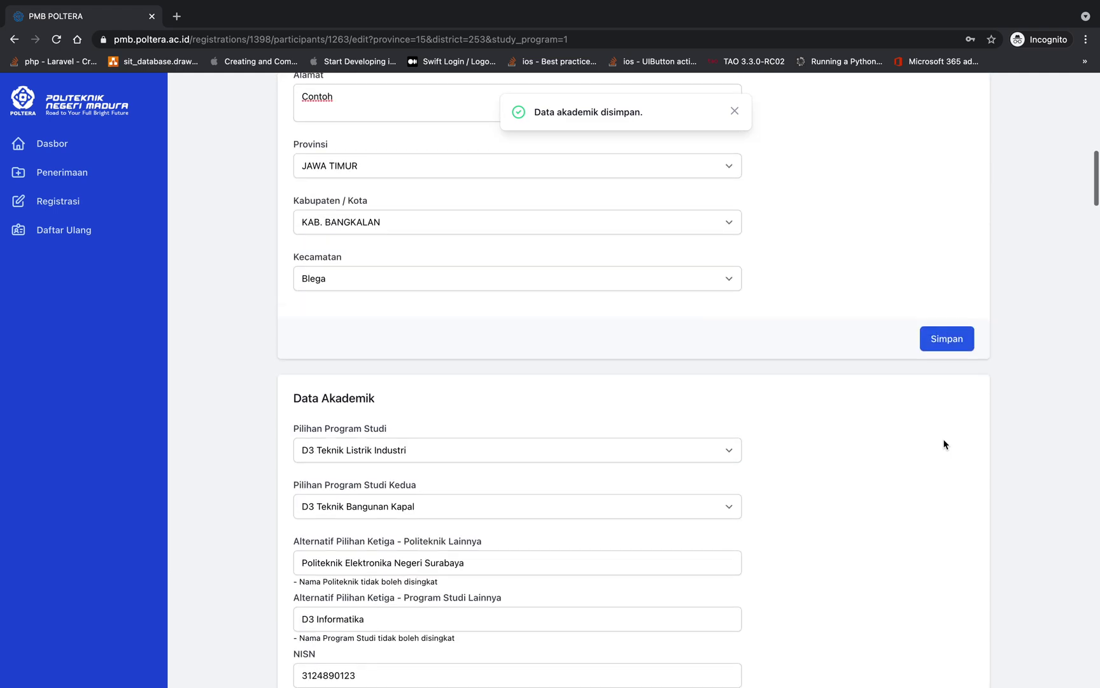
scroll(945, 443, "down", 3)
scroll(945, 444, "down", 10)
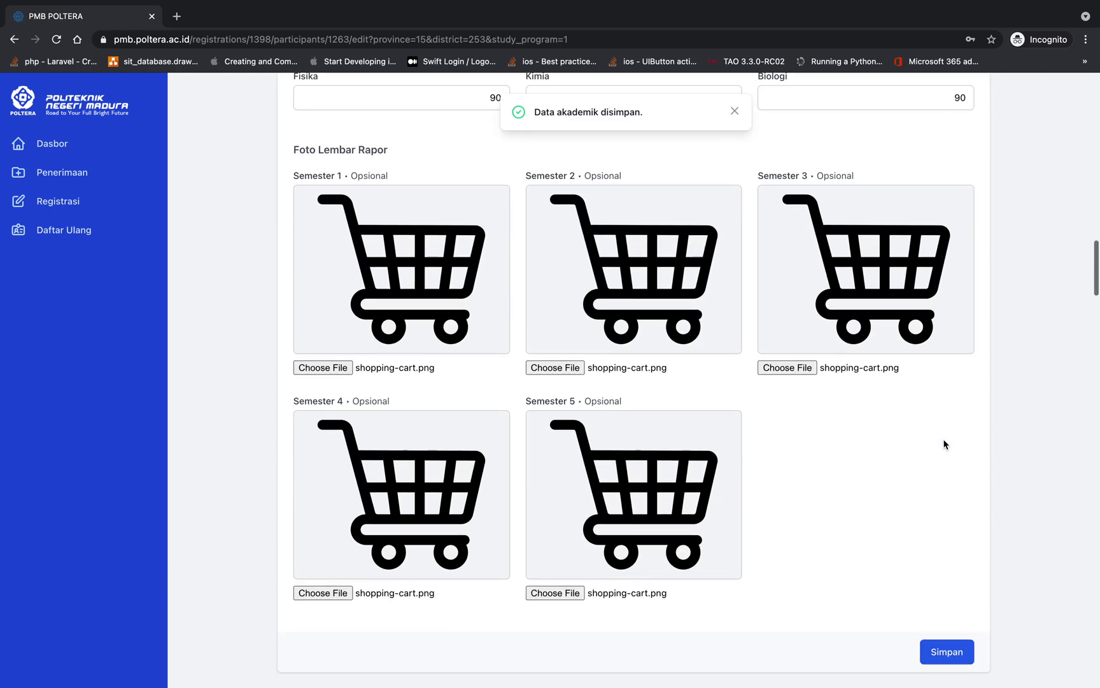
scroll(720, 319, "down", 1)
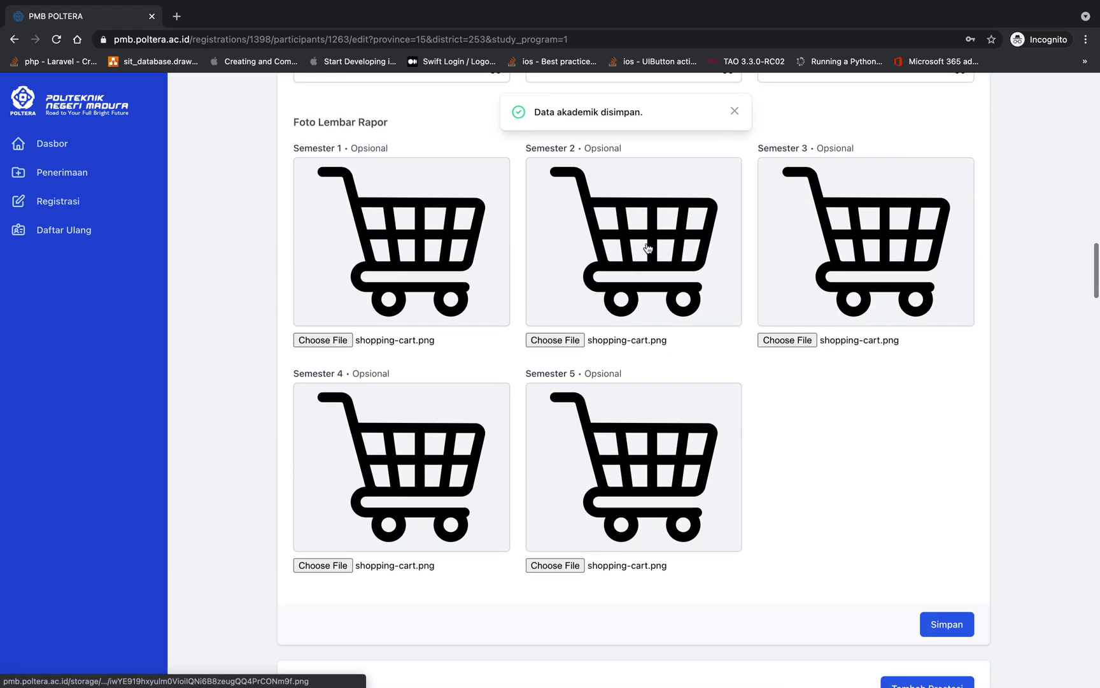
scroll(652, 281, "down", 6)
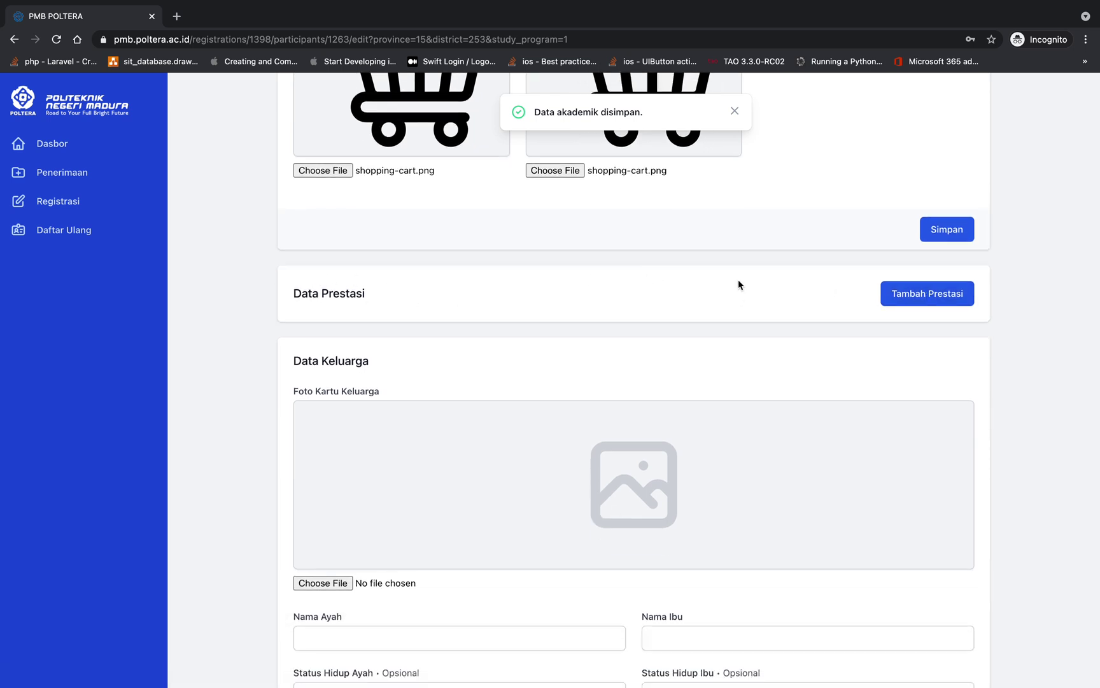
scroll(738, 283, "down", 2)
scroll(738, 284, "up", 2)
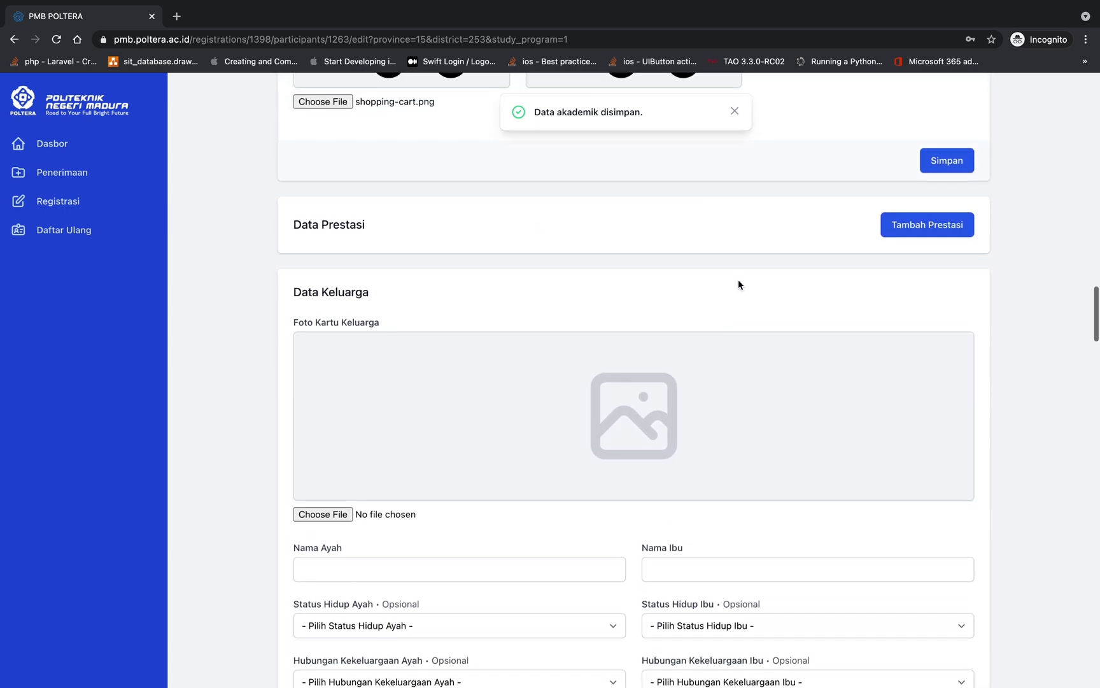
scroll(738, 285, "up", 2)
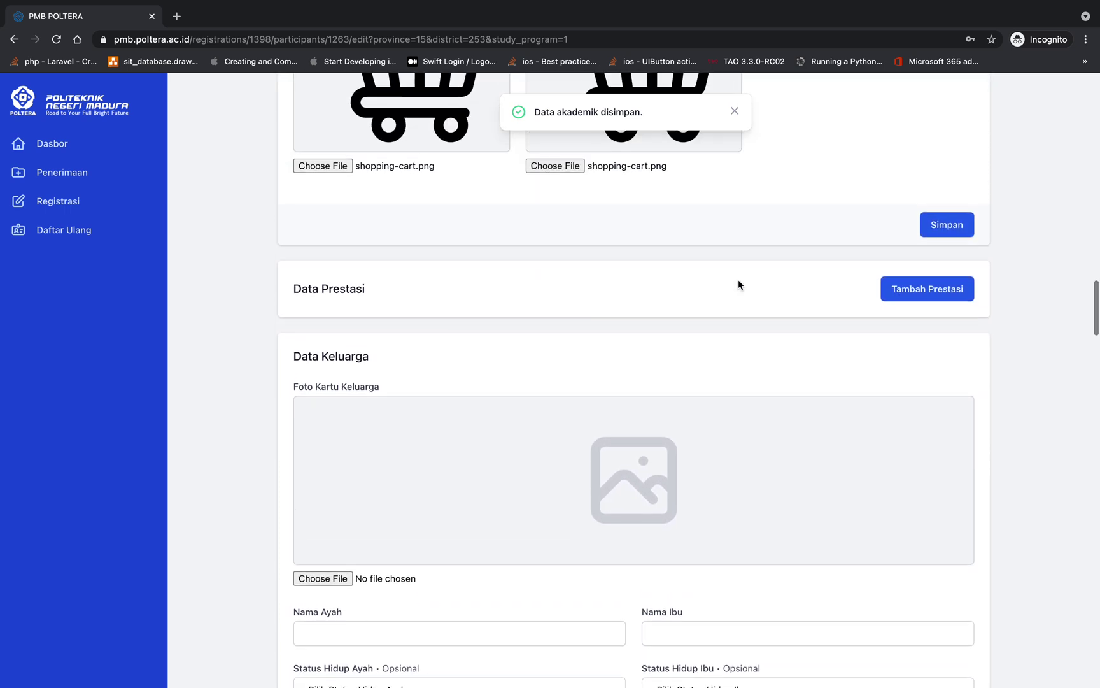
scroll(739, 284, "down", 3)
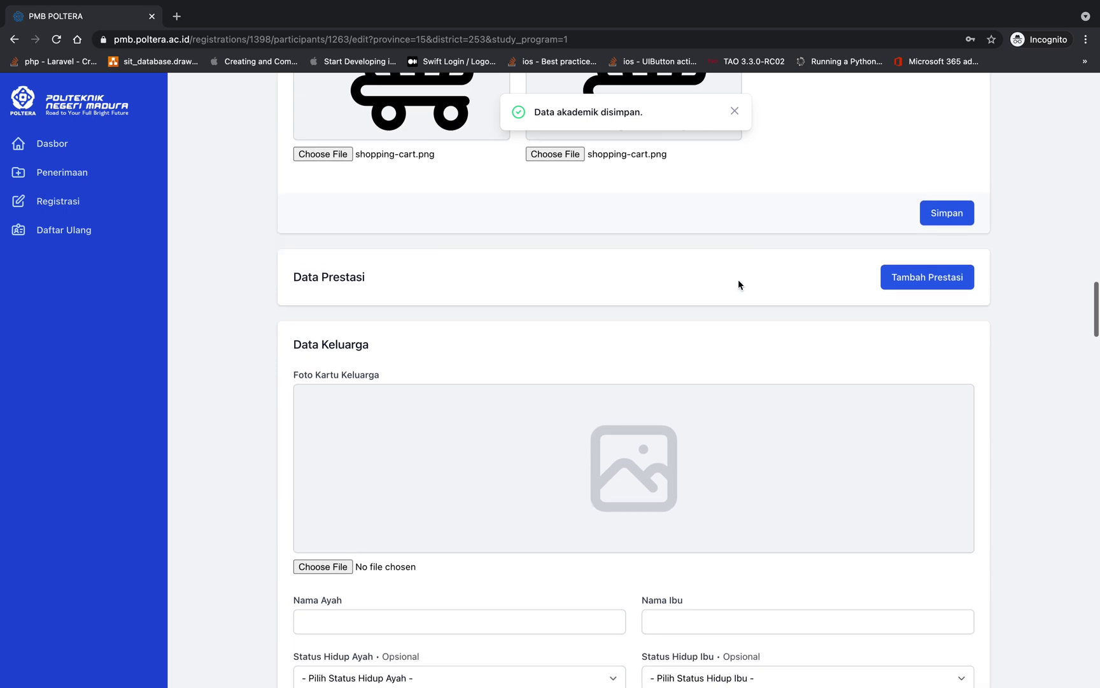
scroll(739, 283, "up", 1)
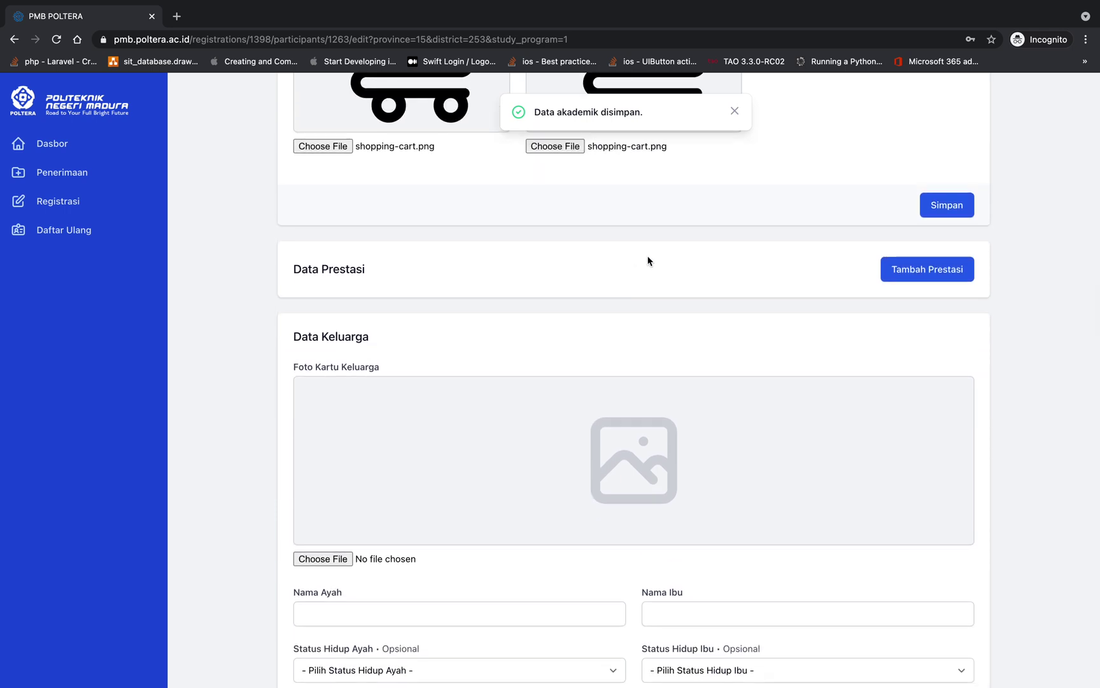
left_click(898, 265)
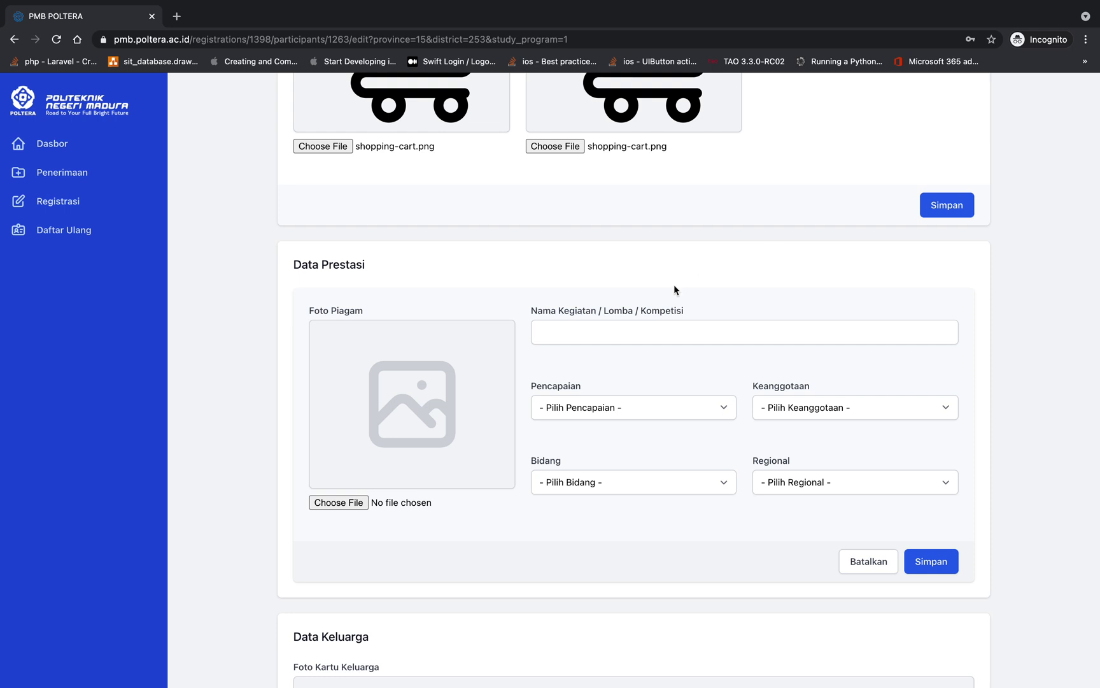
Name the achievement OSN Matematika and set Juara 1, Kelompok, Sains and Provinsi
scroll(674, 284, "down", 1)
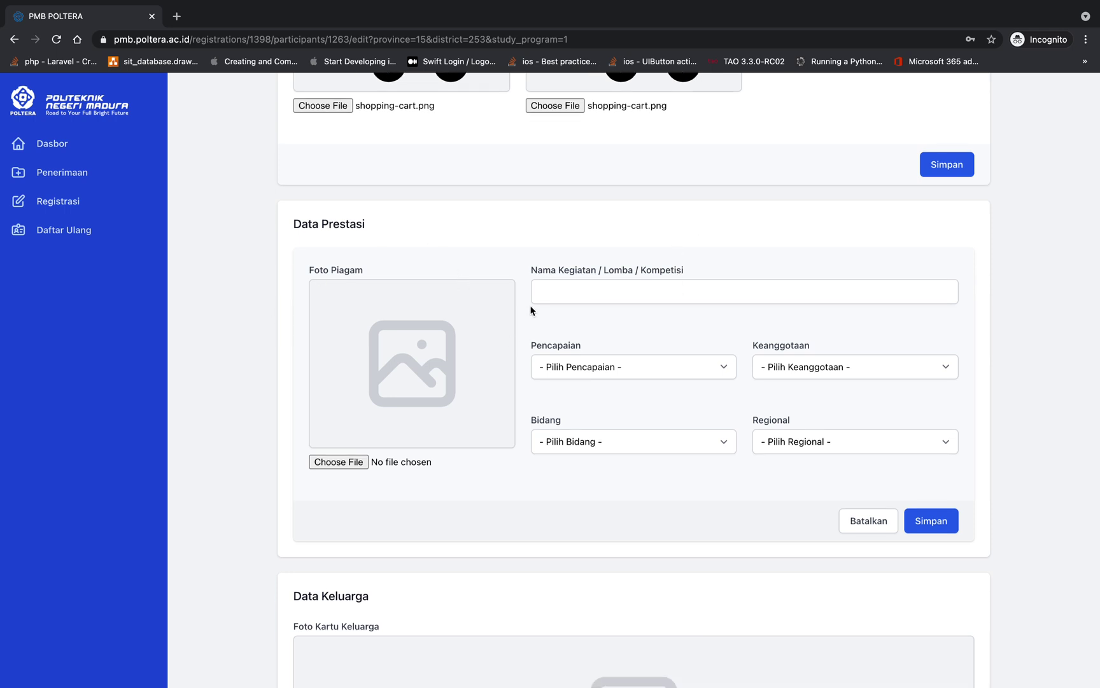
left_click(553, 285)
type("OSN Matematika")
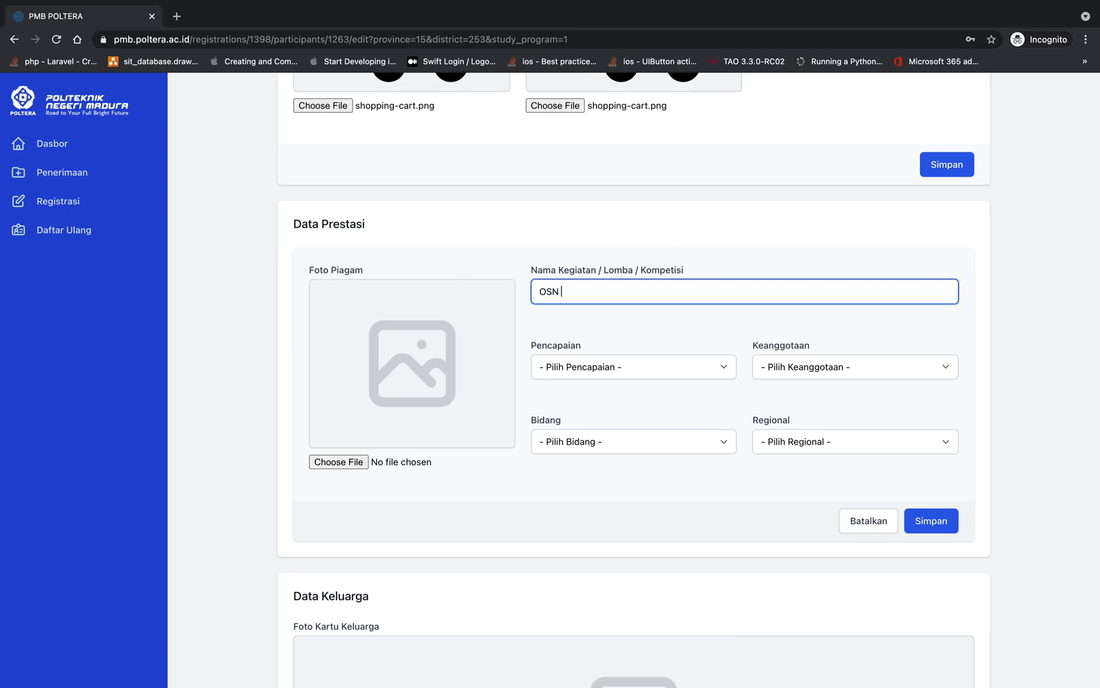
left_click(569, 364)
left_click(582, 380)
left_click(795, 368)
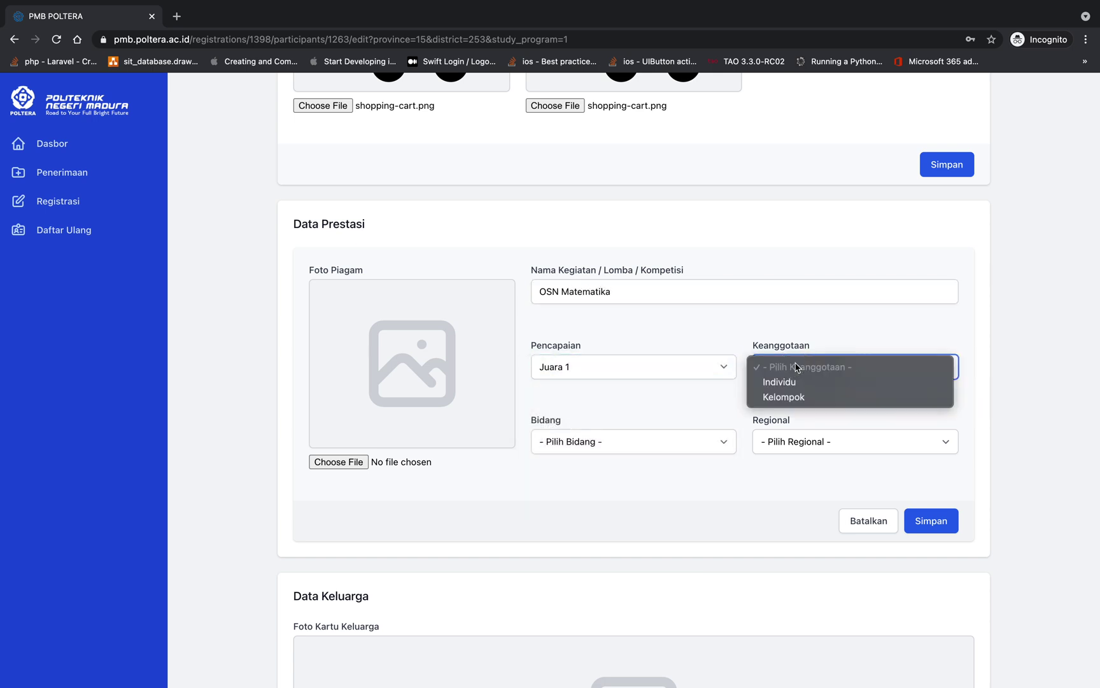
left_click(797, 396)
left_click(632, 447)
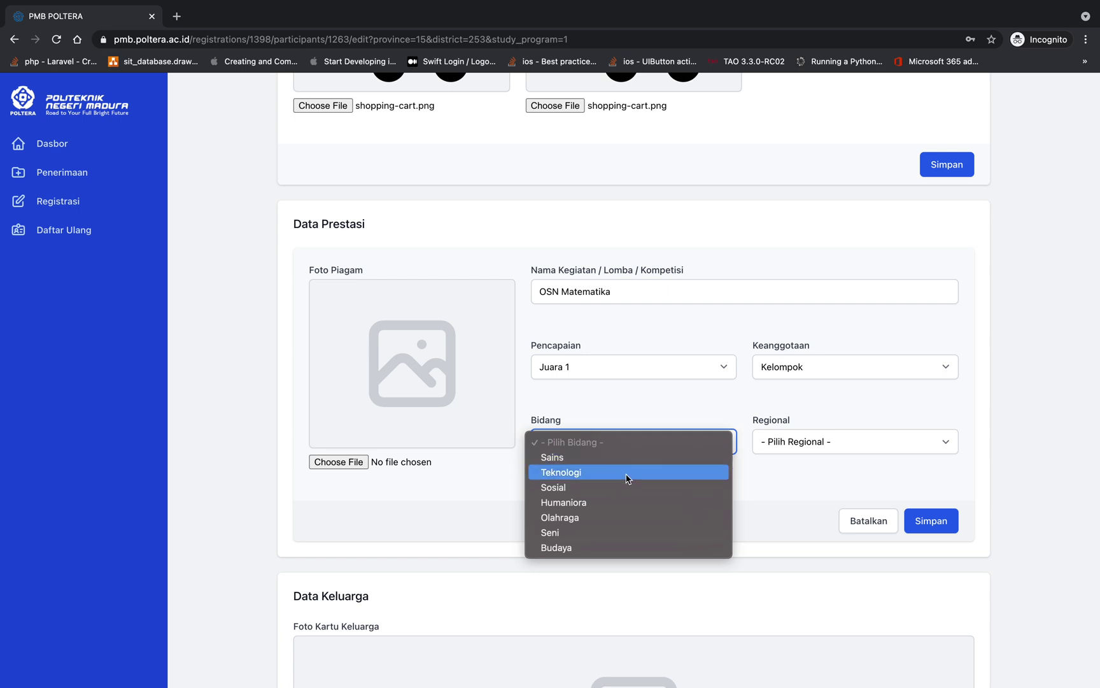
left_click(624, 458)
left_click(794, 440)
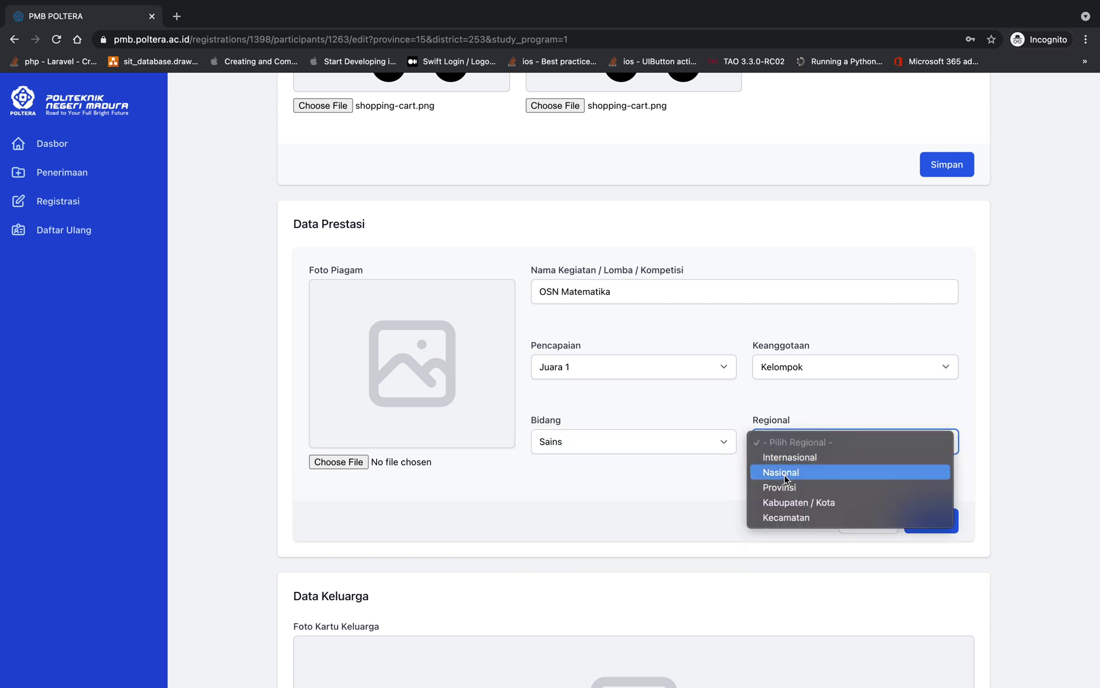
left_click(780, 487)
Attach shopping-cart.png as the certificate photo and save the achievement
left_click(334, 462)
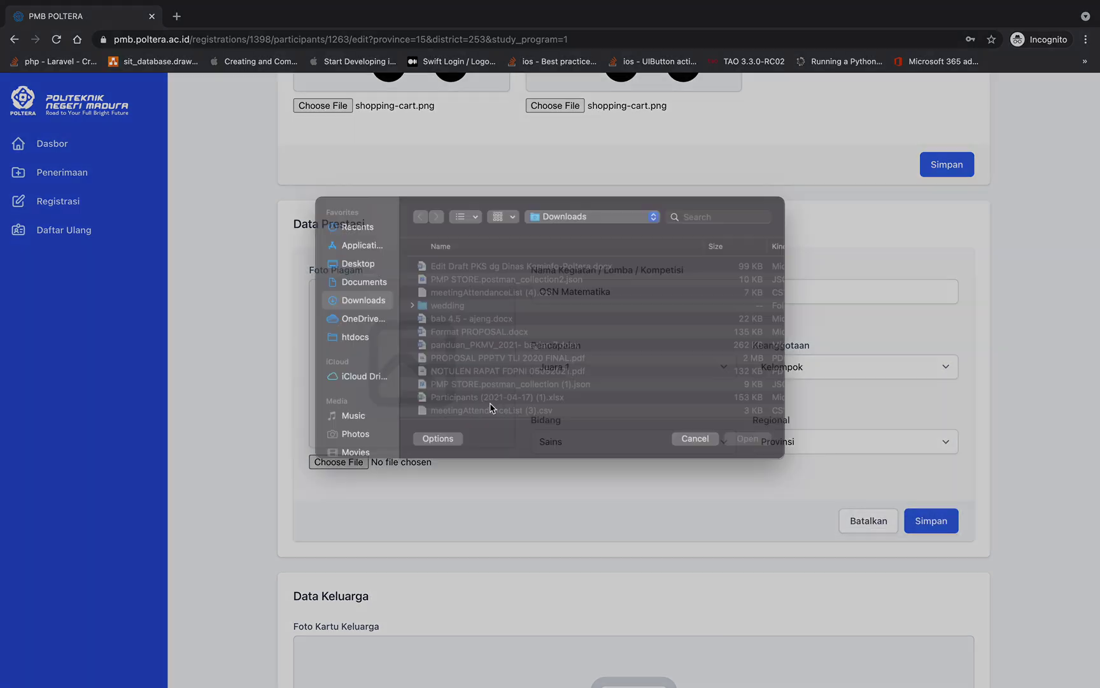
scroll(483, 401, "down", 2)
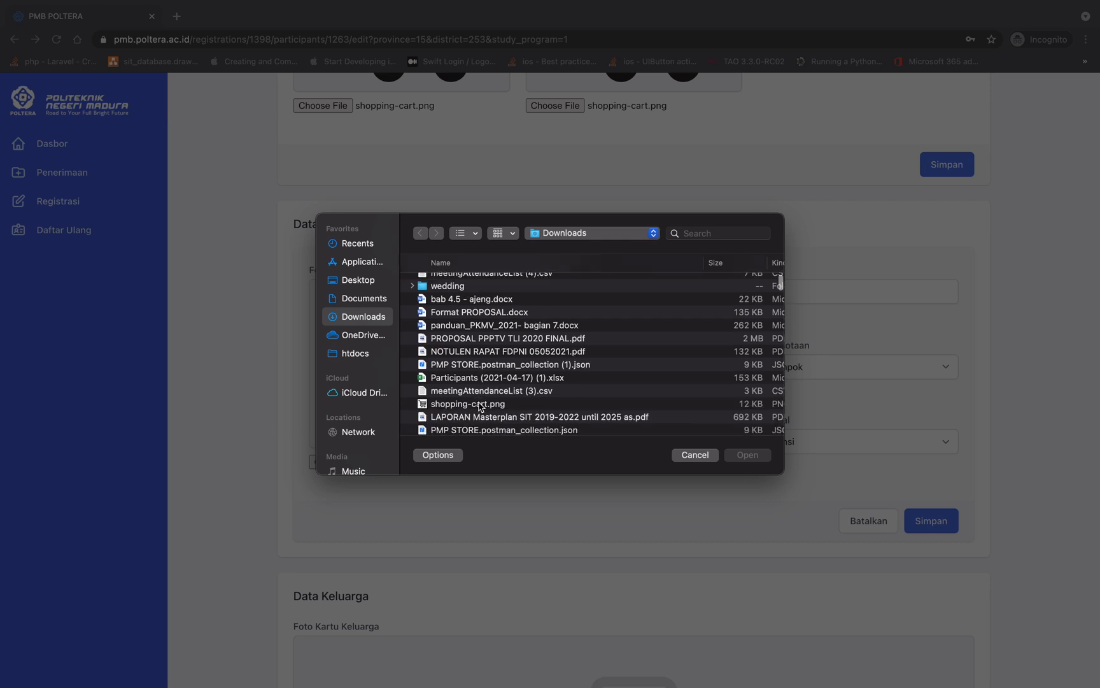
scroll(481, 404, "down", 1)
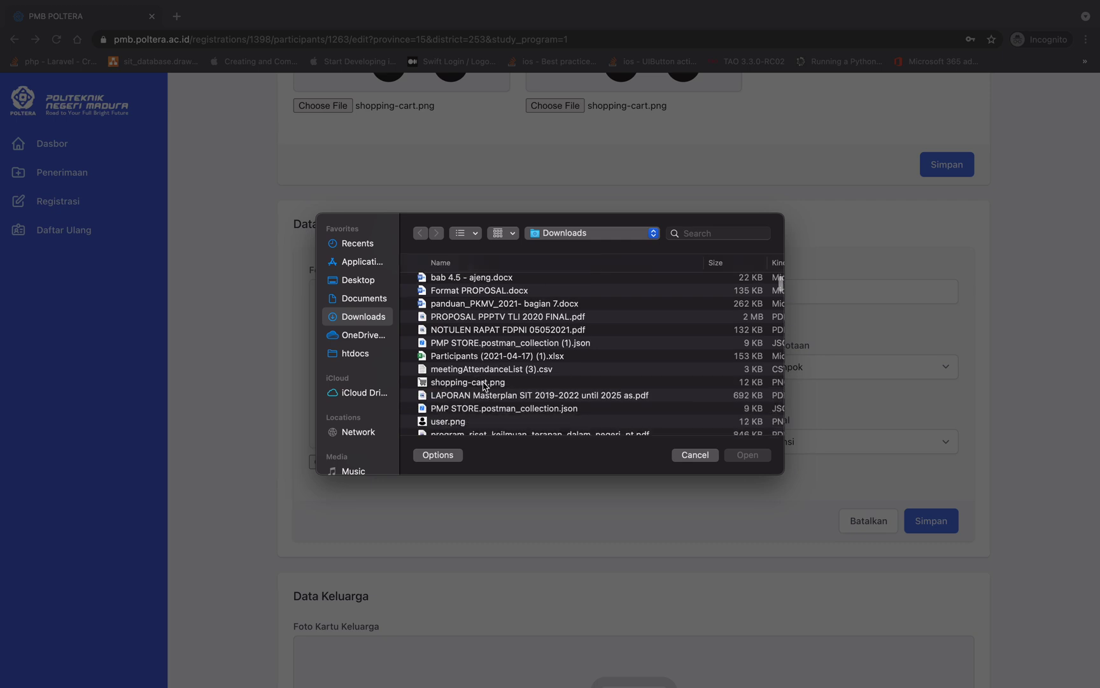
double_click(484, 383)
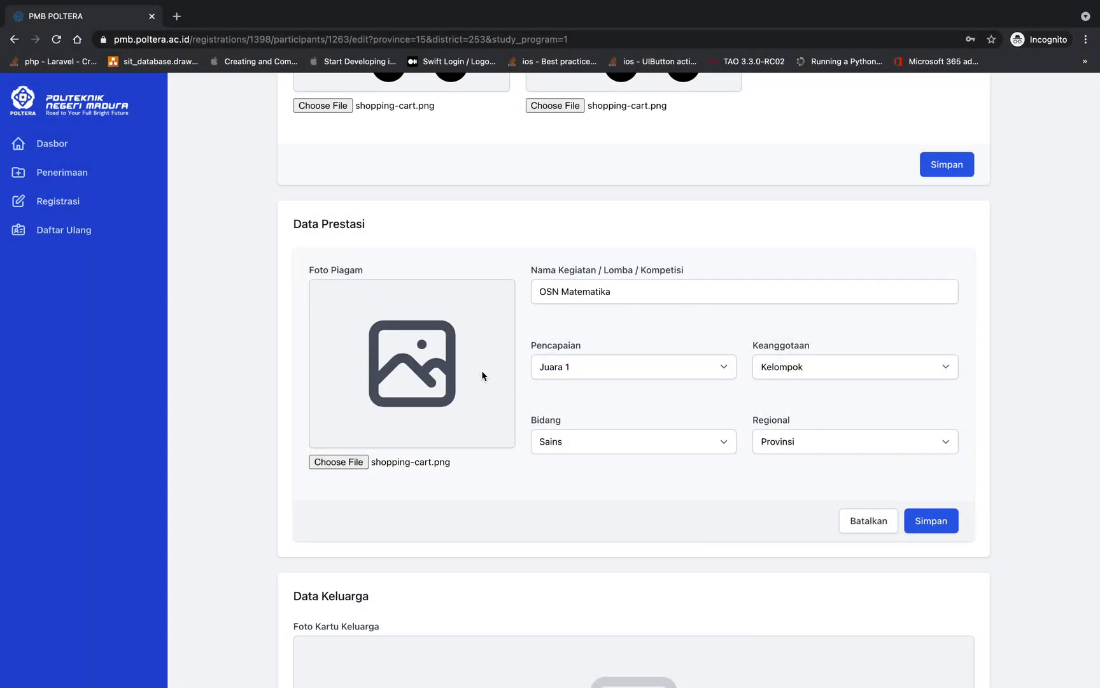
left_click(931, 520)
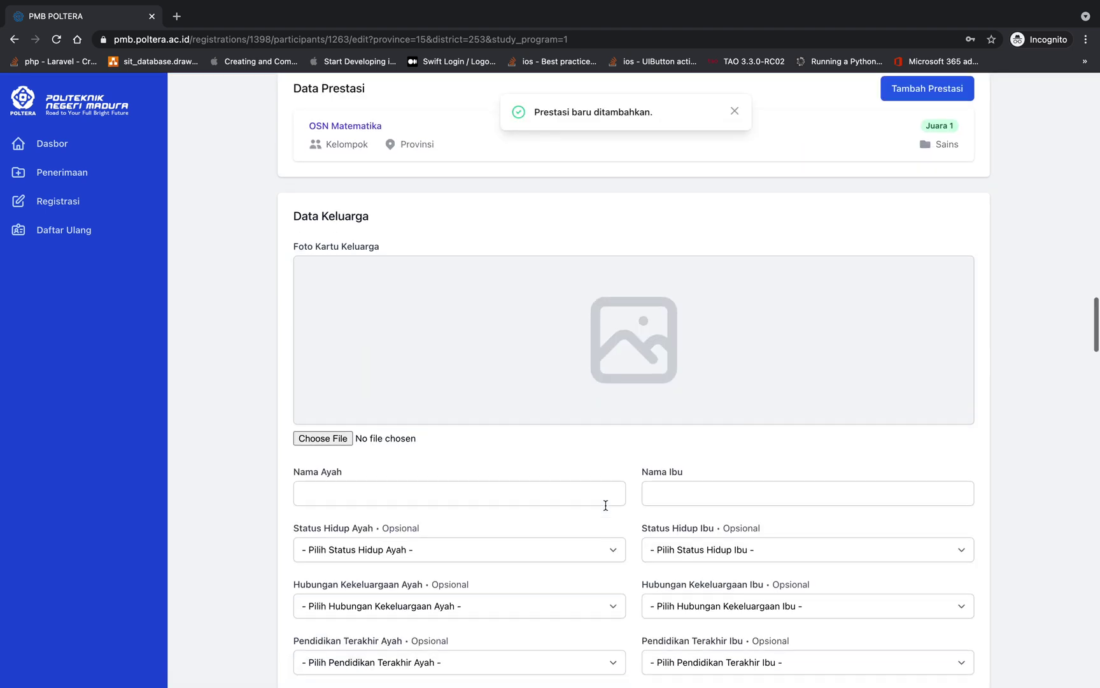
Attach the LAPORAN Masterplan PDF as the family card file
scroll(605, 505, "up", 1)
scroll(606, 508, "down", 1)
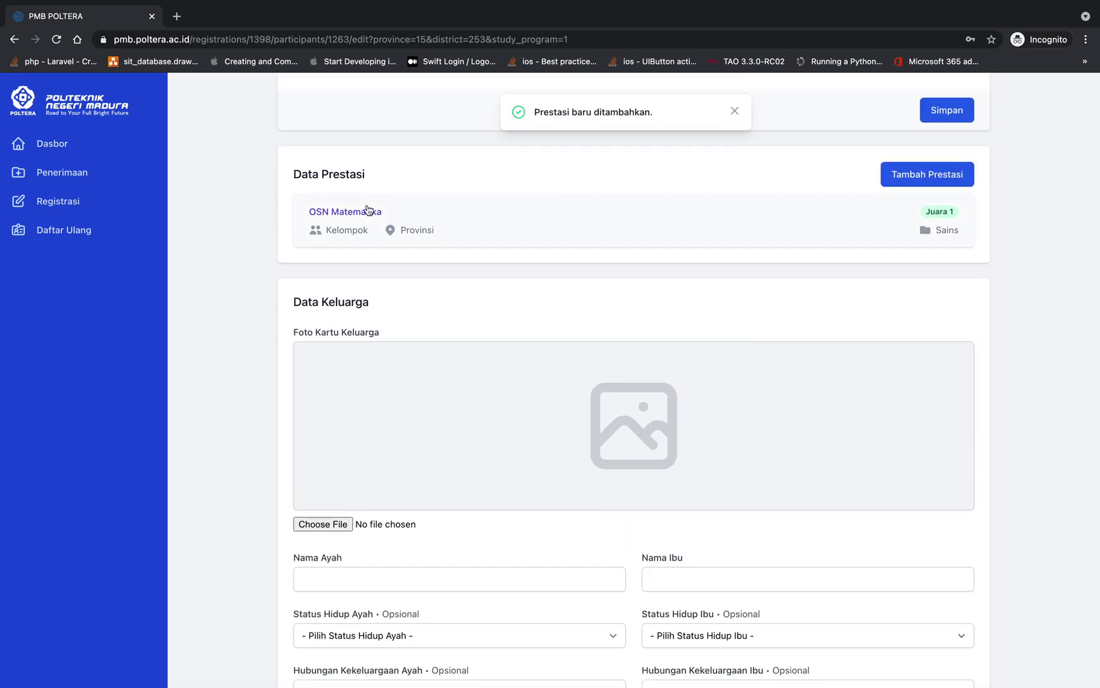
scroll(574, 253, "down", 2)
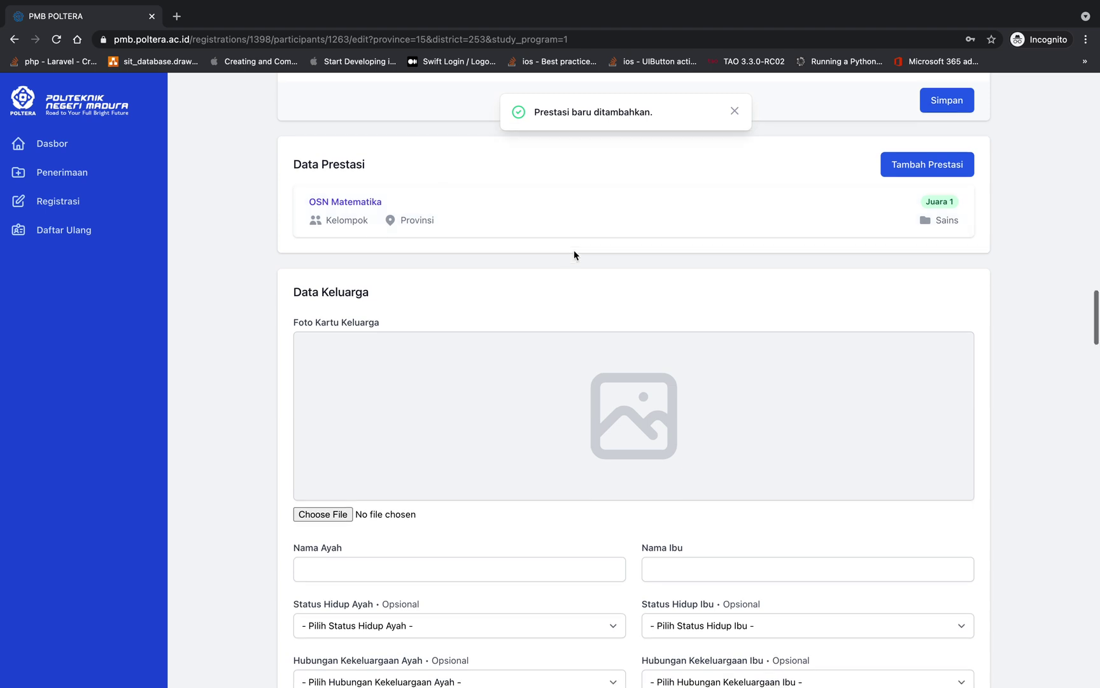
scroll(573, 255, "down", 1)
scroll(574, 255, "down", 2)
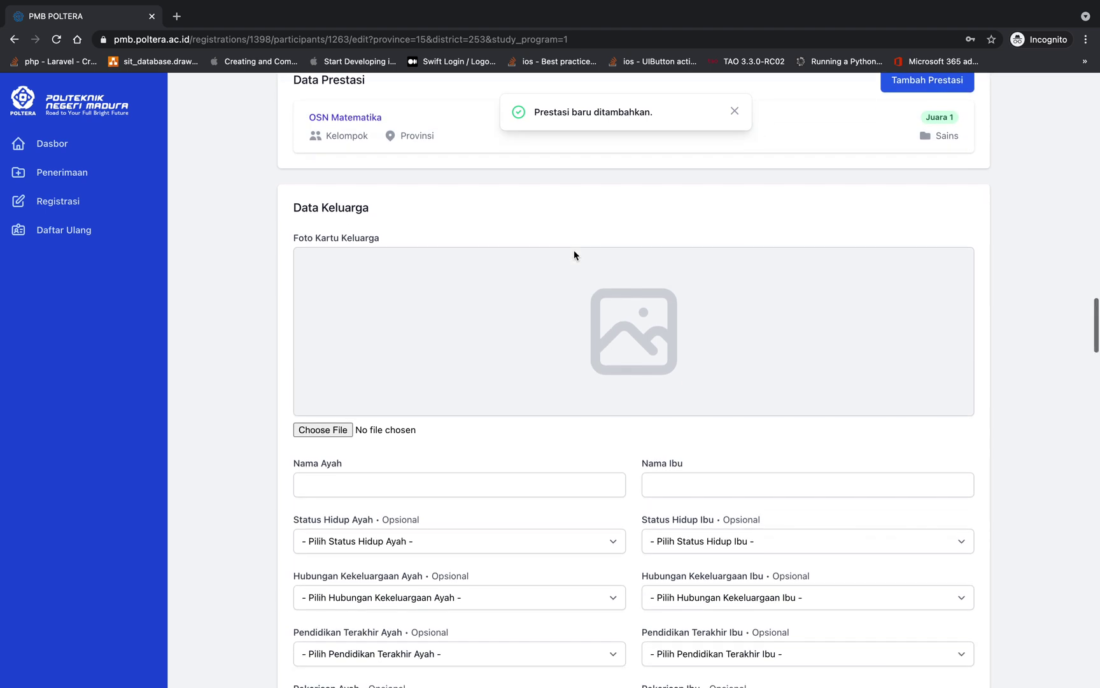
scroll(574, 254, "down", 2)
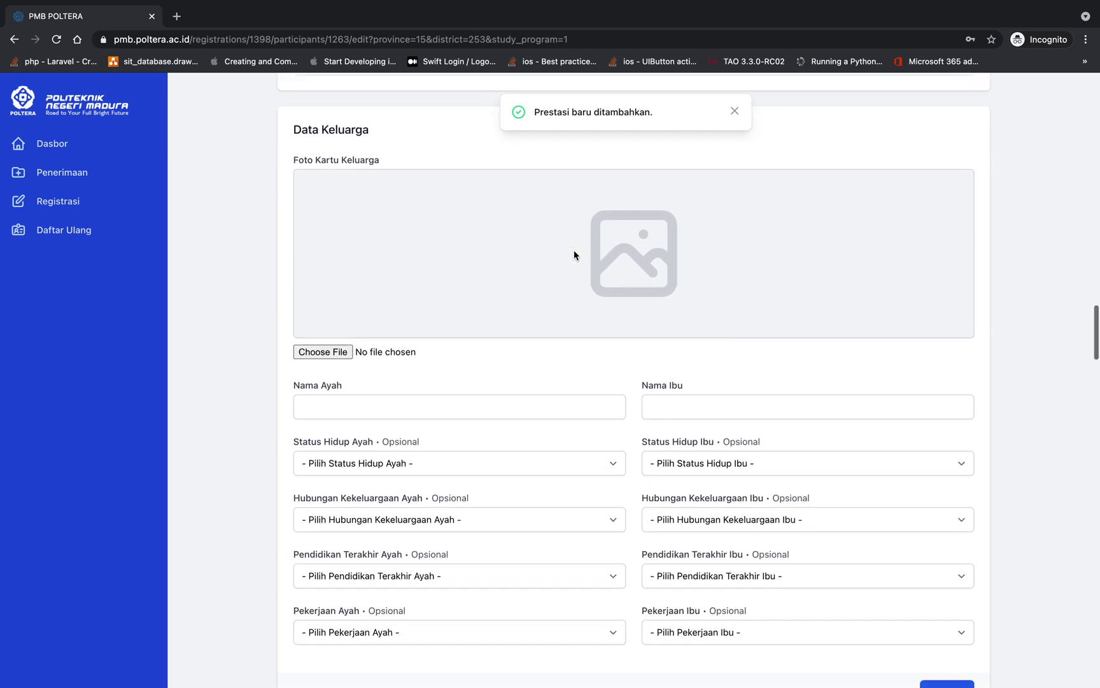
scroll(373, 178, "down", 1)
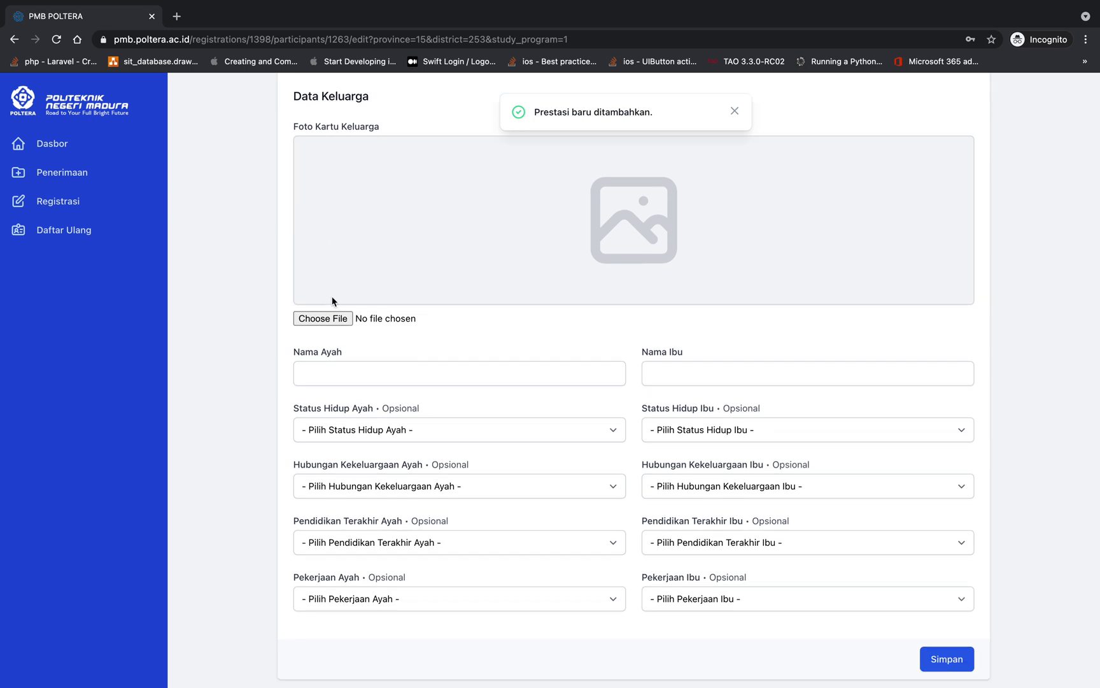
left_click(323, 318)
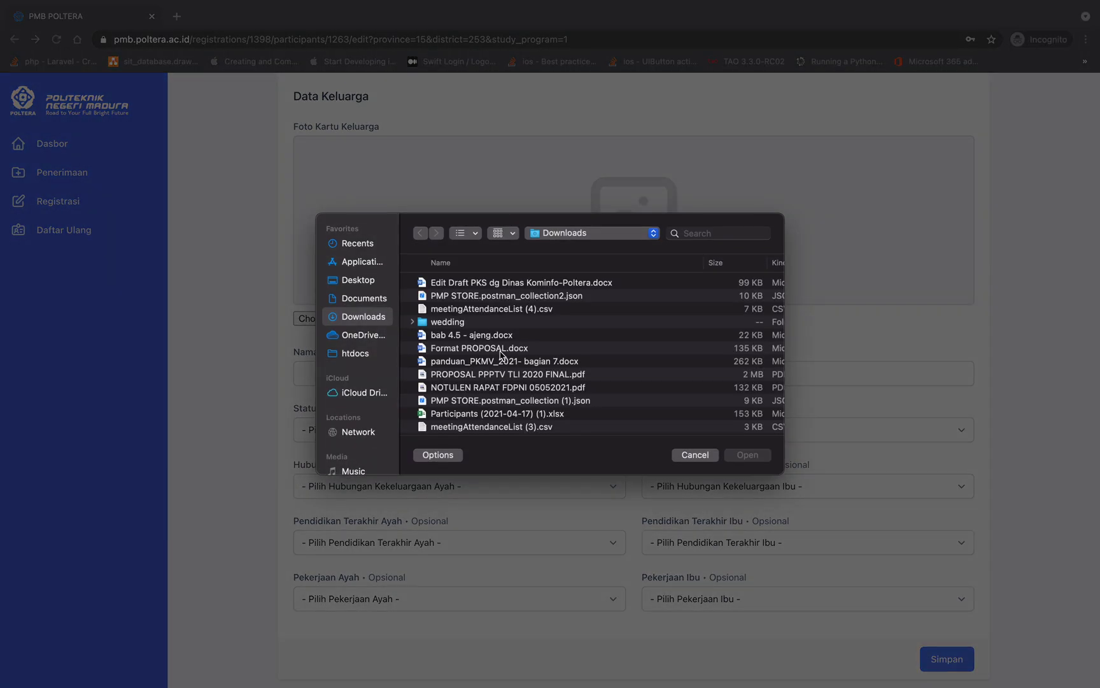
scroll(508, 382, "down", 3)
double_click(513, 386)
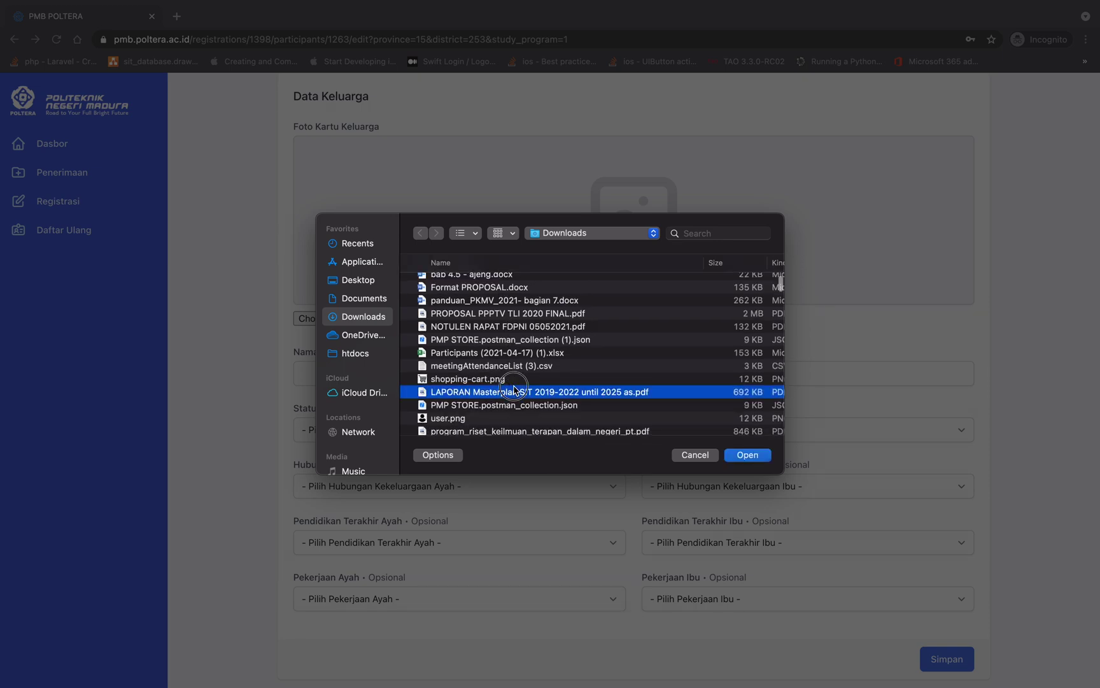
Replace the family card file with shopping-cart.png
left_click(333, 315)
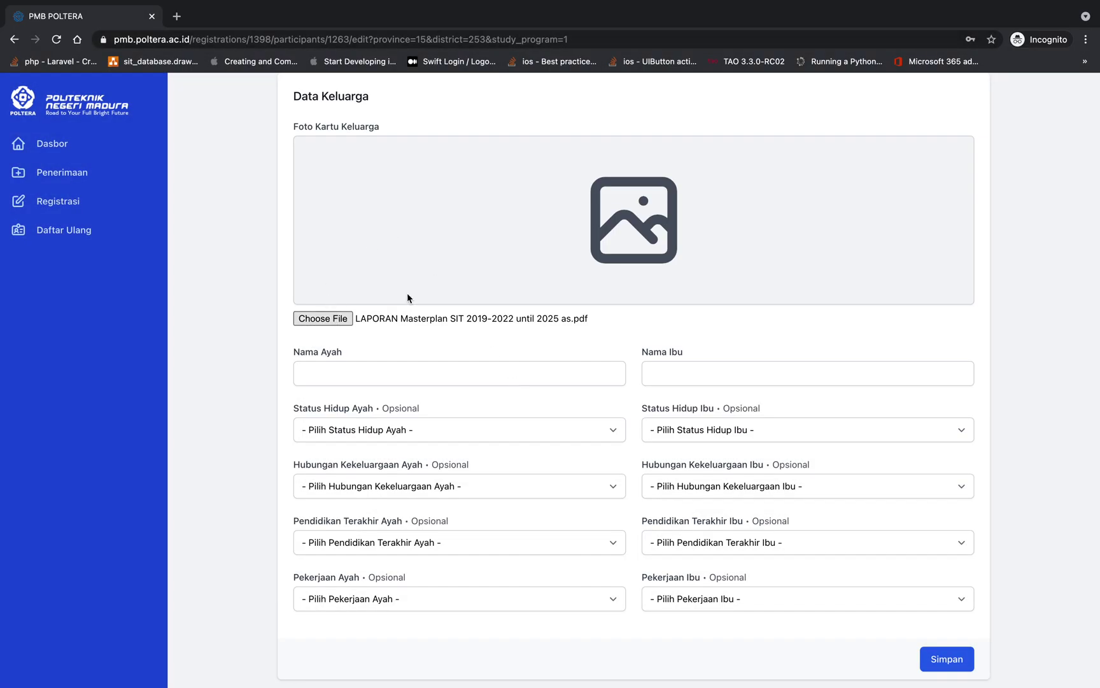
scroll(481, 347, "down", 3)
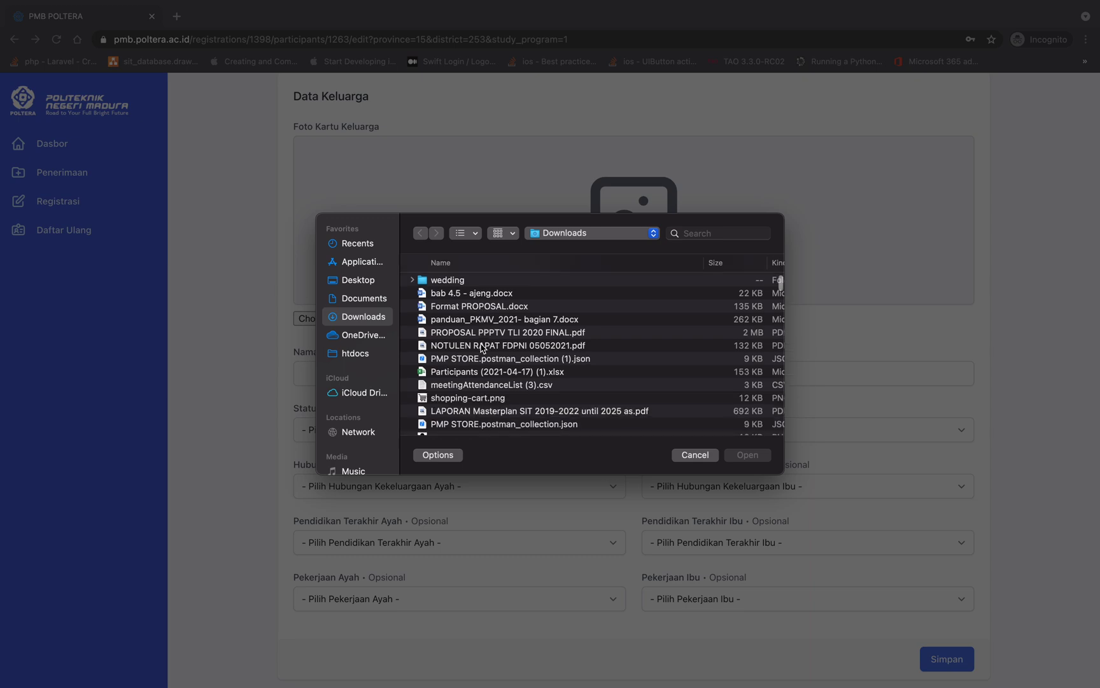
scroll(481, 347, "up", 3)
scroll(474, 370, "down", 5)
scroll(474, 371, "down", 2)
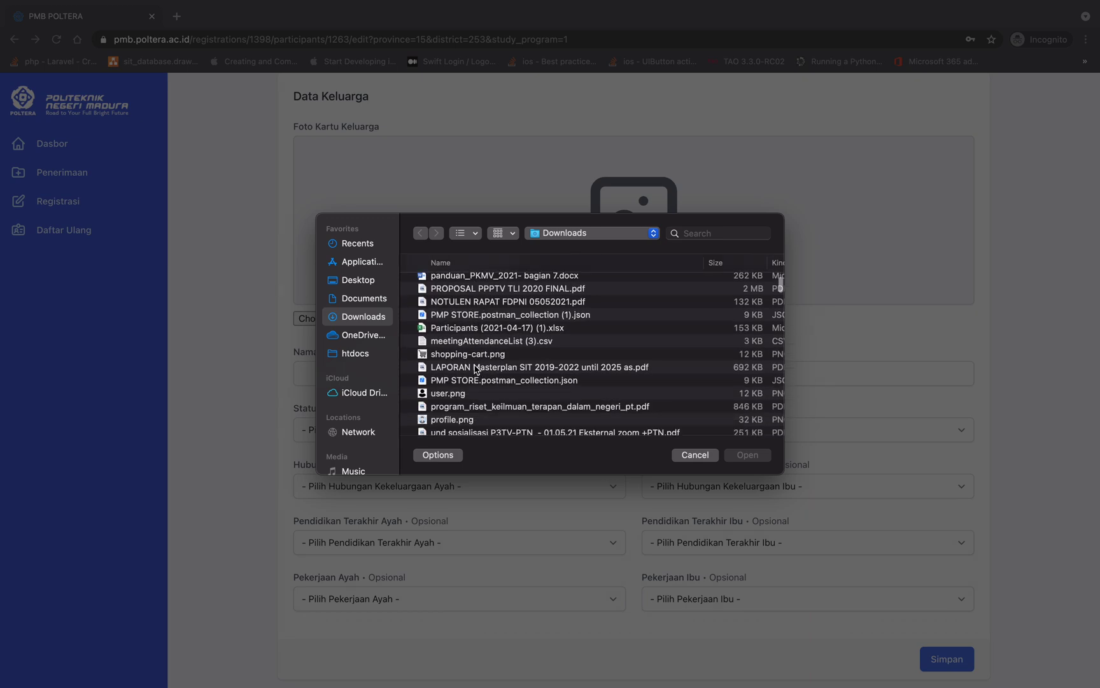
double_click(478, 354)
scroll(440, 357, "down", 2)
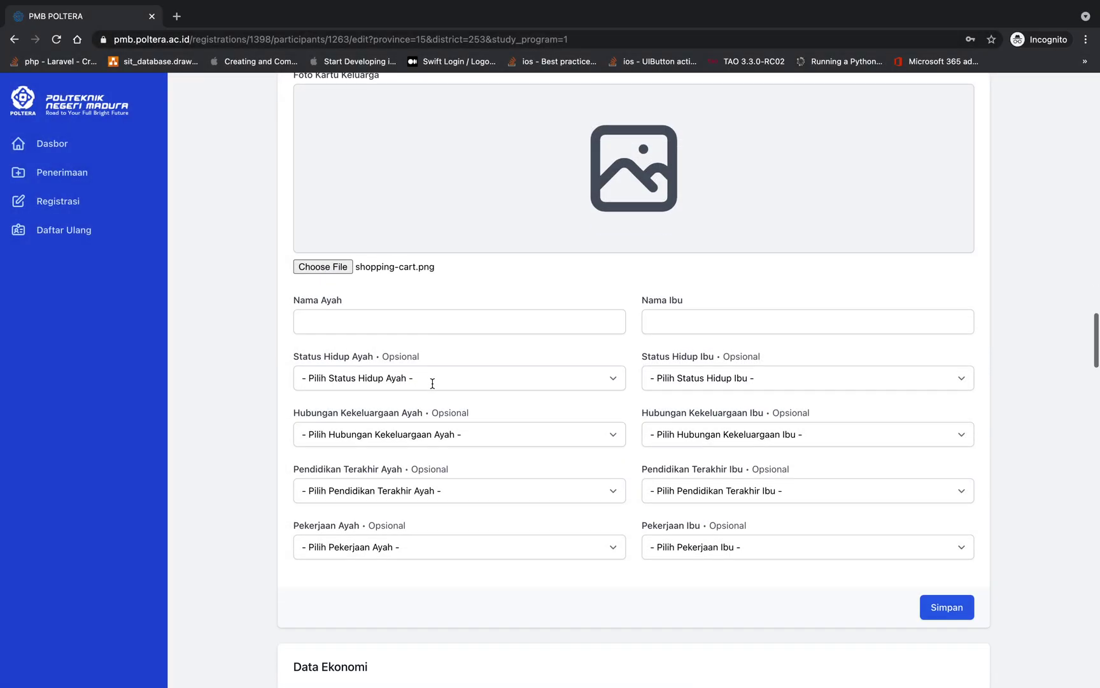
left_click(428, 328)
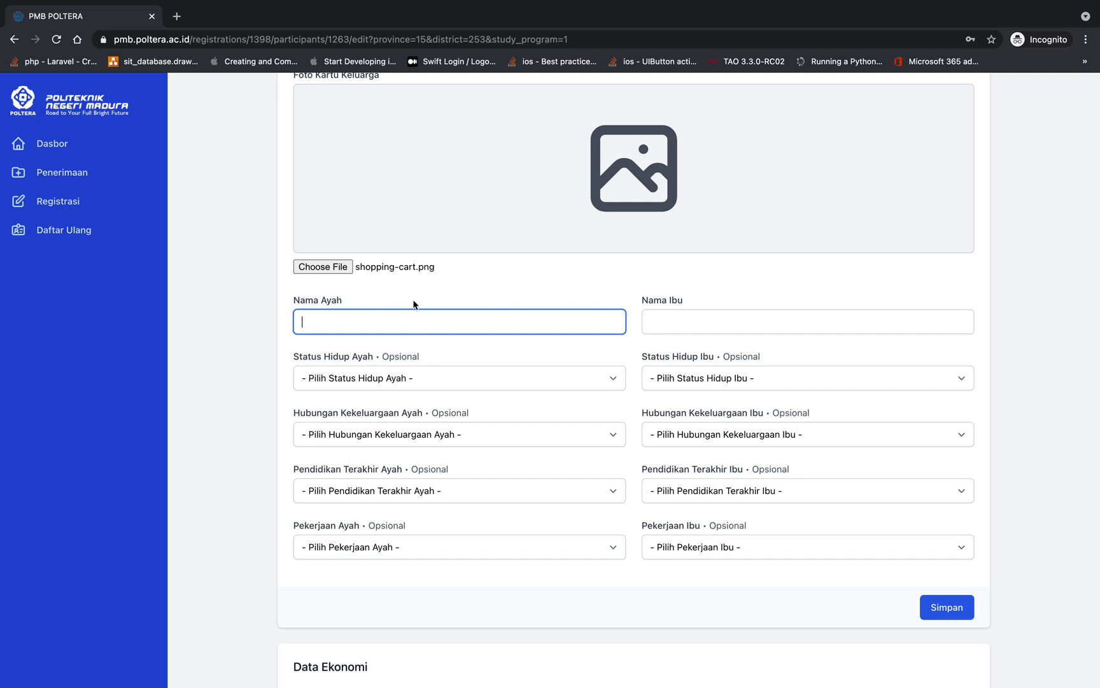
Enter the father's and mother's names and mark both parents as Masih Hidup
type("Contoh")
key("Tab")
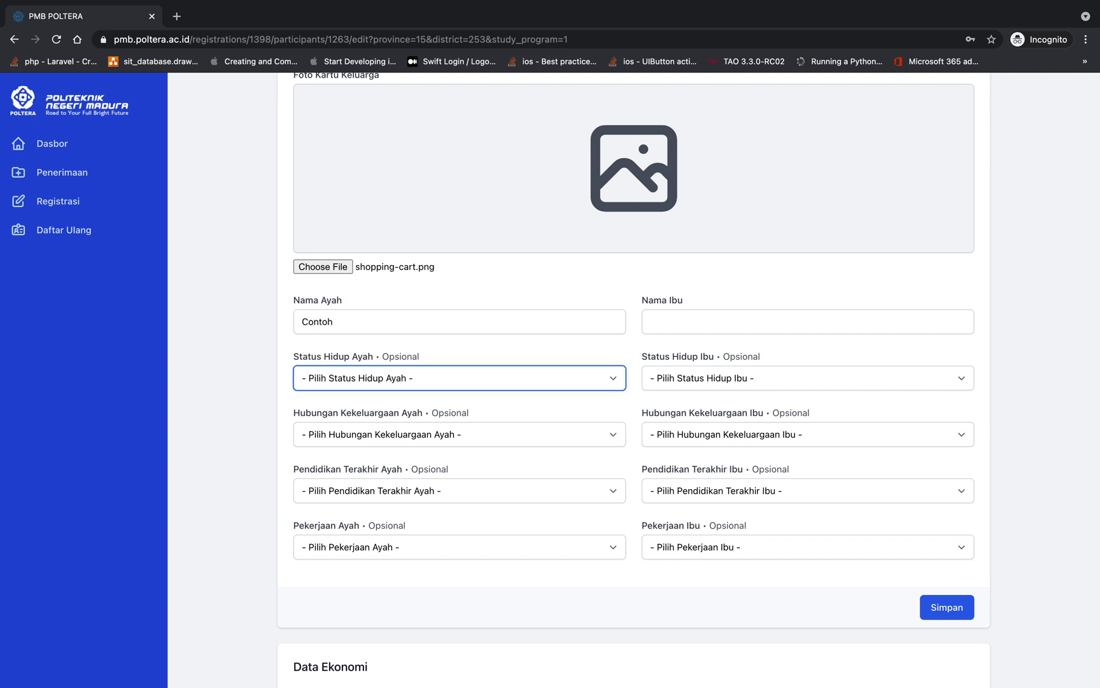
left_click(426, 379)
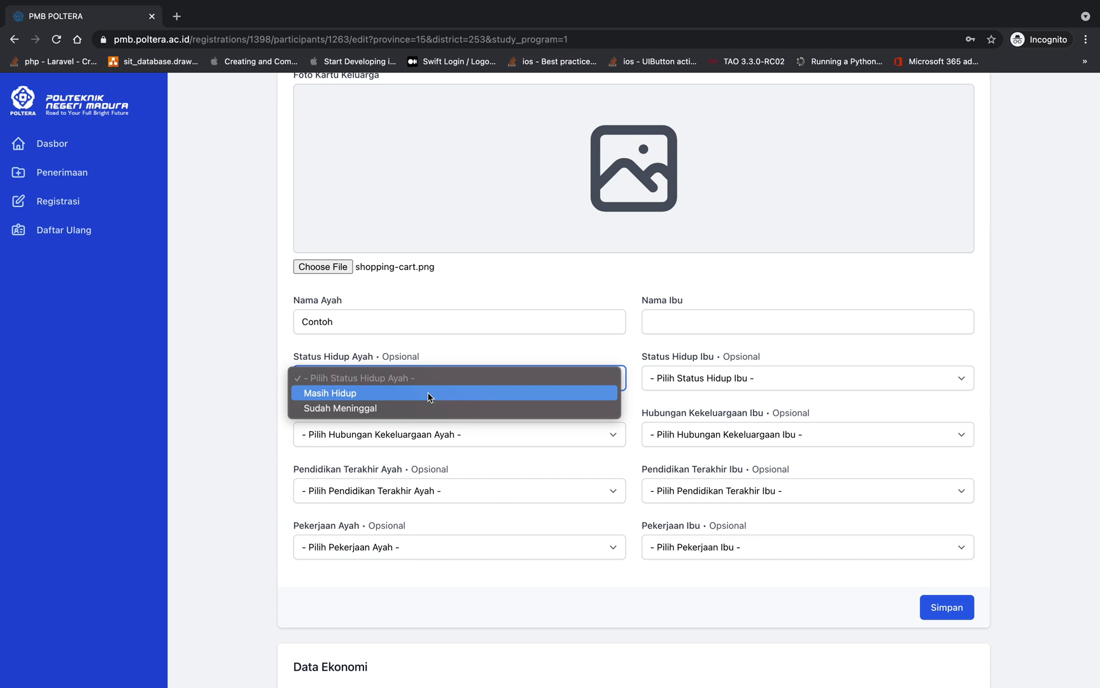
left_click(430, 394)
left_click(716, 318)
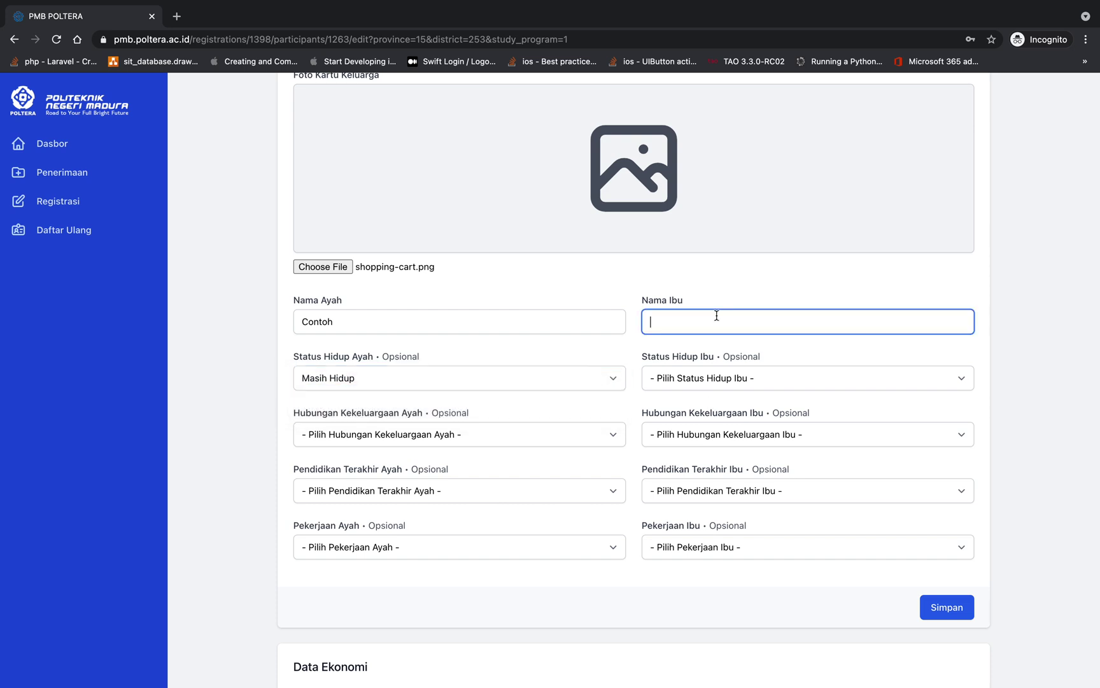
type("COntoh")
left_click(724, 380)
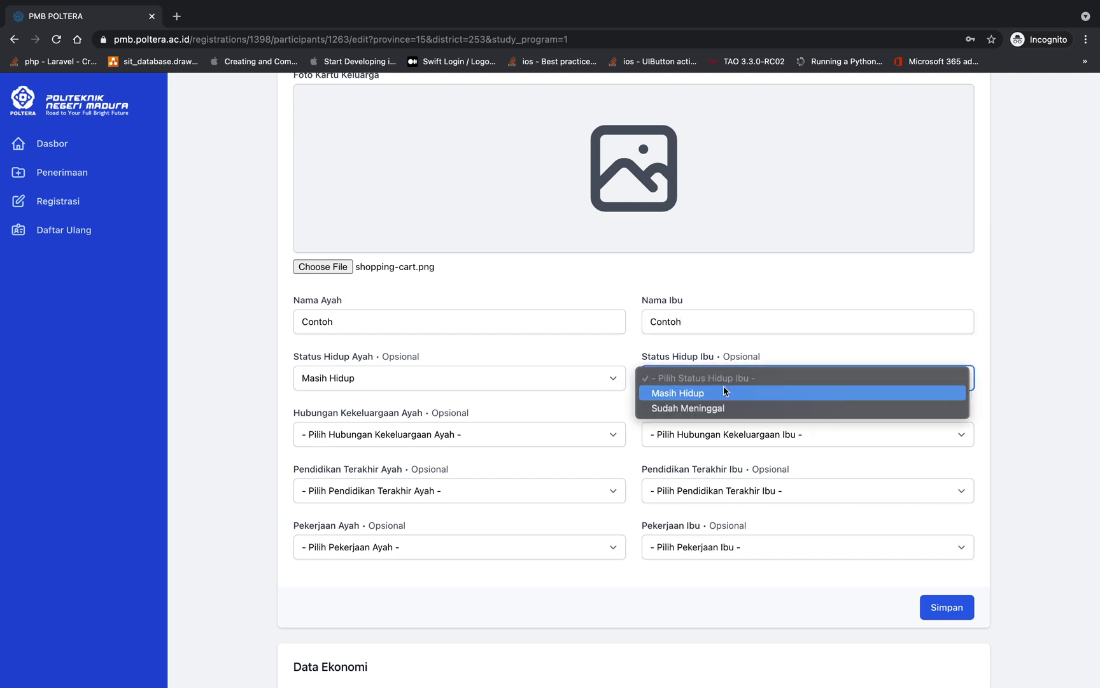
left_click(724, 395)
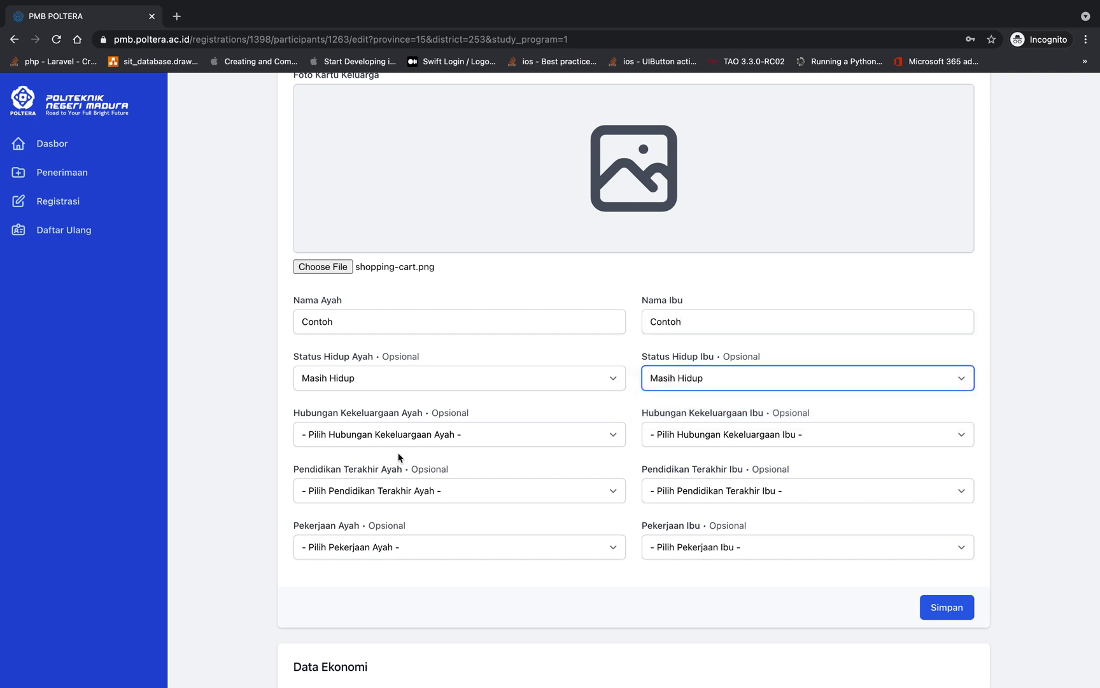
Set both parents' relationship to Kandung, with father's education S1 and mother's SMA
left_click(401, 435)
left_click(600, 431)
left_click(669, 433)
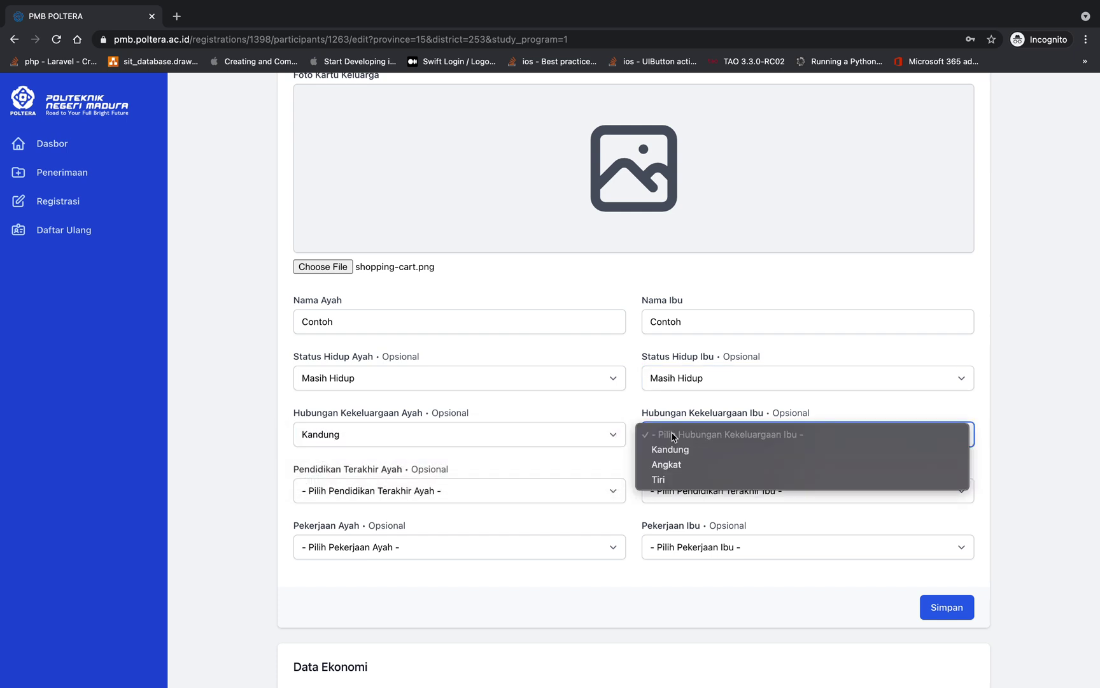
left_click(669, 450)
left_click(411, 502)
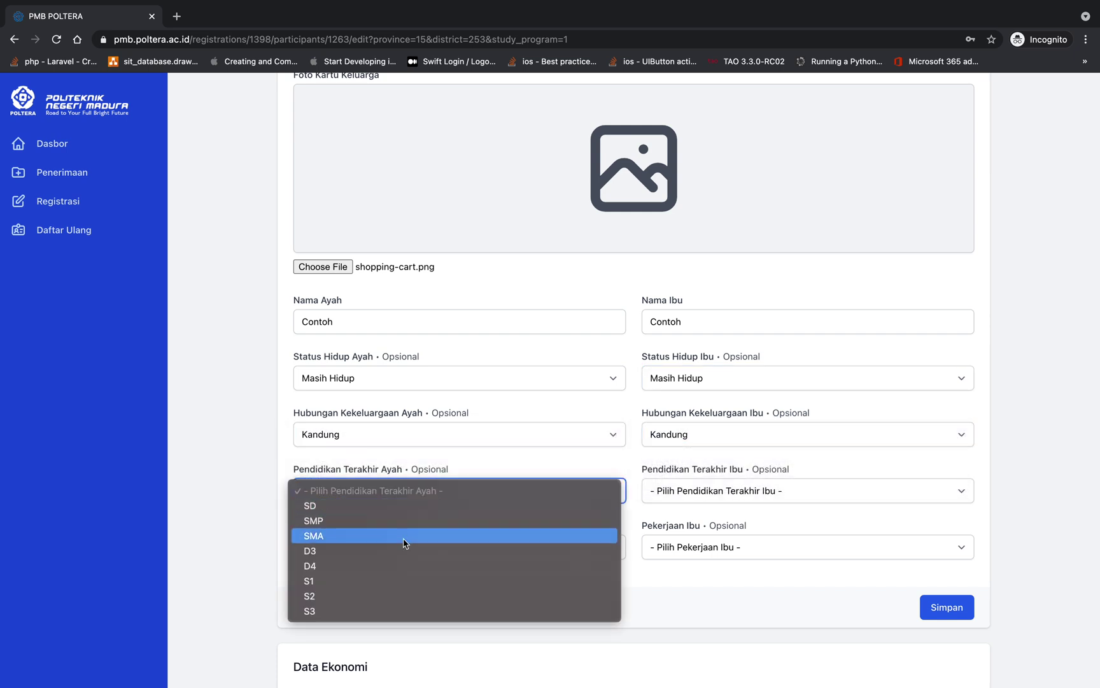
left_click(407, 579)
left_click(653, 490)
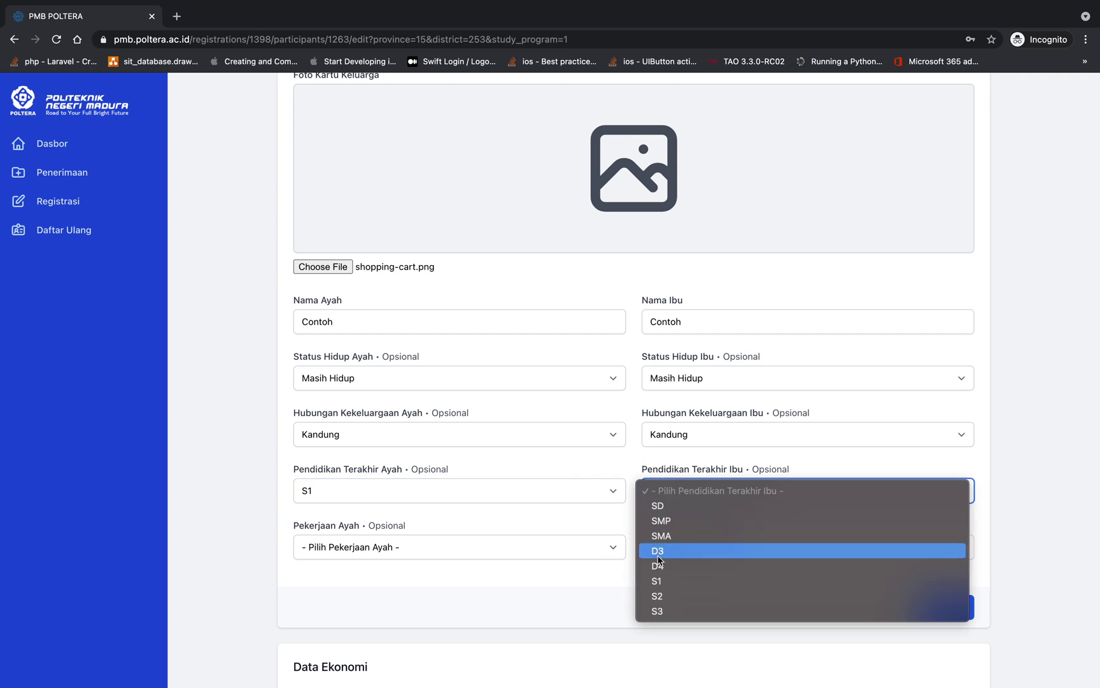
left_click(669, 535)
Set the father's occupation to PNS, the mother's to Tidak Bekerja, and save Data Keluarga
left_click(350, 547)
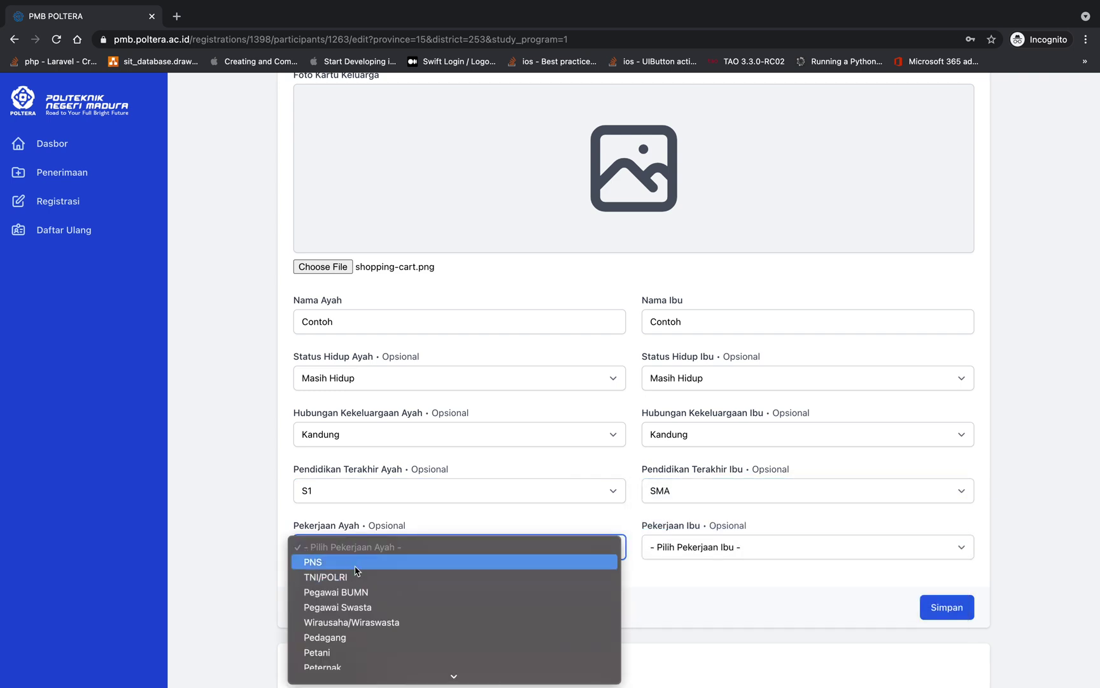
left_click(360, 562)
left_click(774, 548)
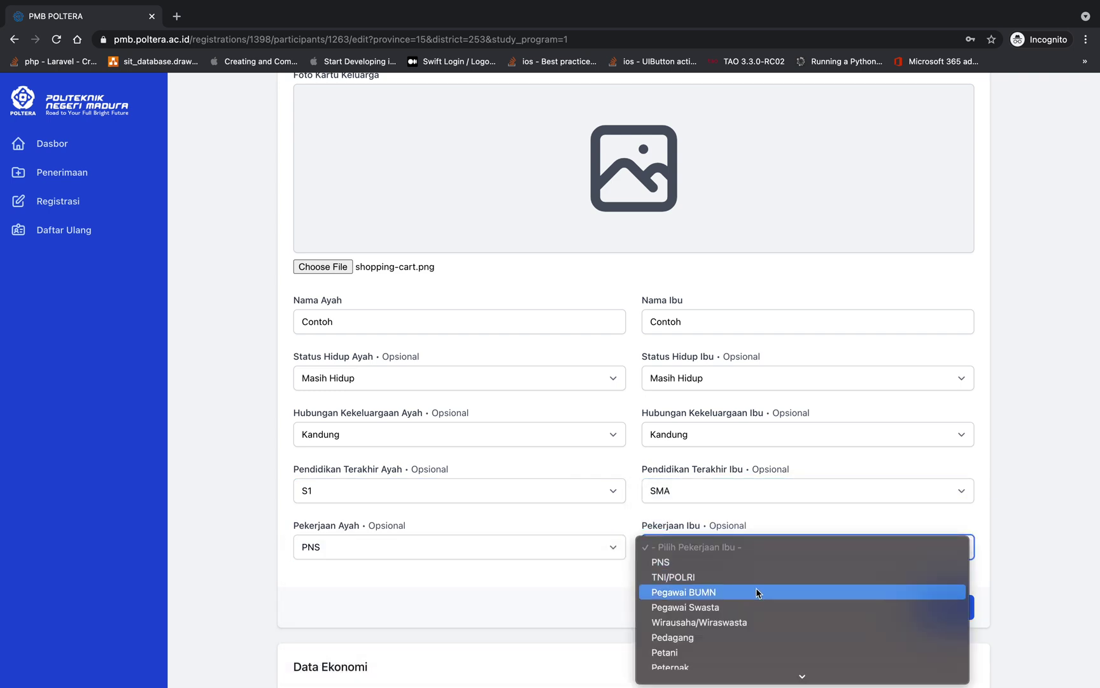
scroll(742, 648, "down", 3)
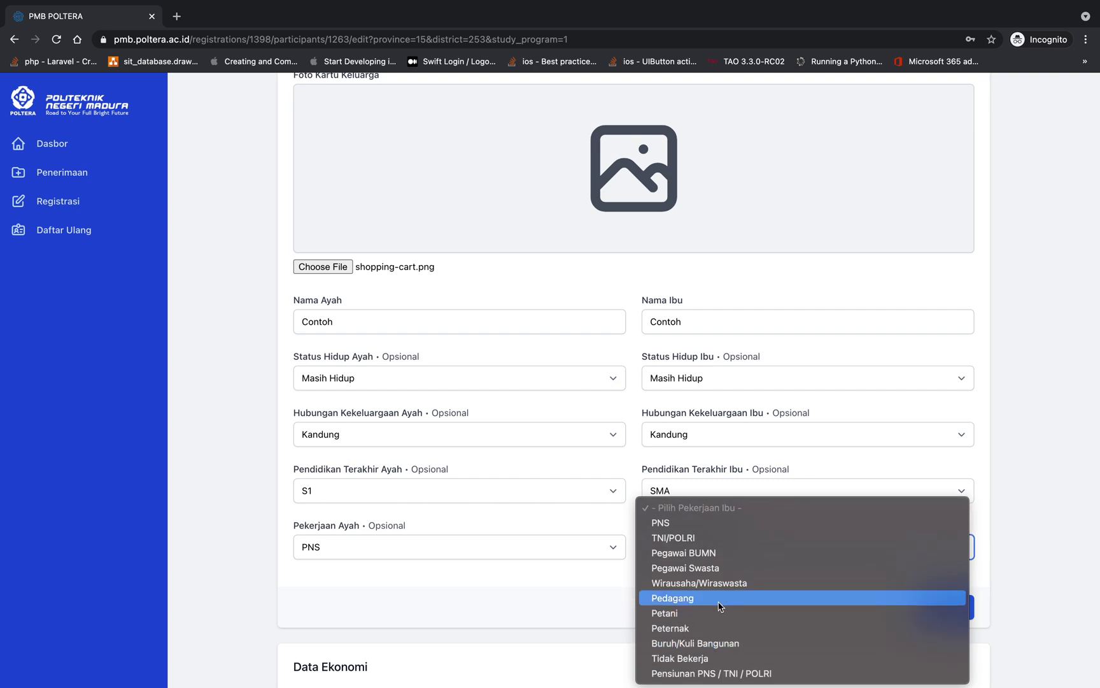
left_click(713, 658)
scroll(776, 599, "down", 1)
scroll(775, 599, "down", 3)
left_click(948, 437)
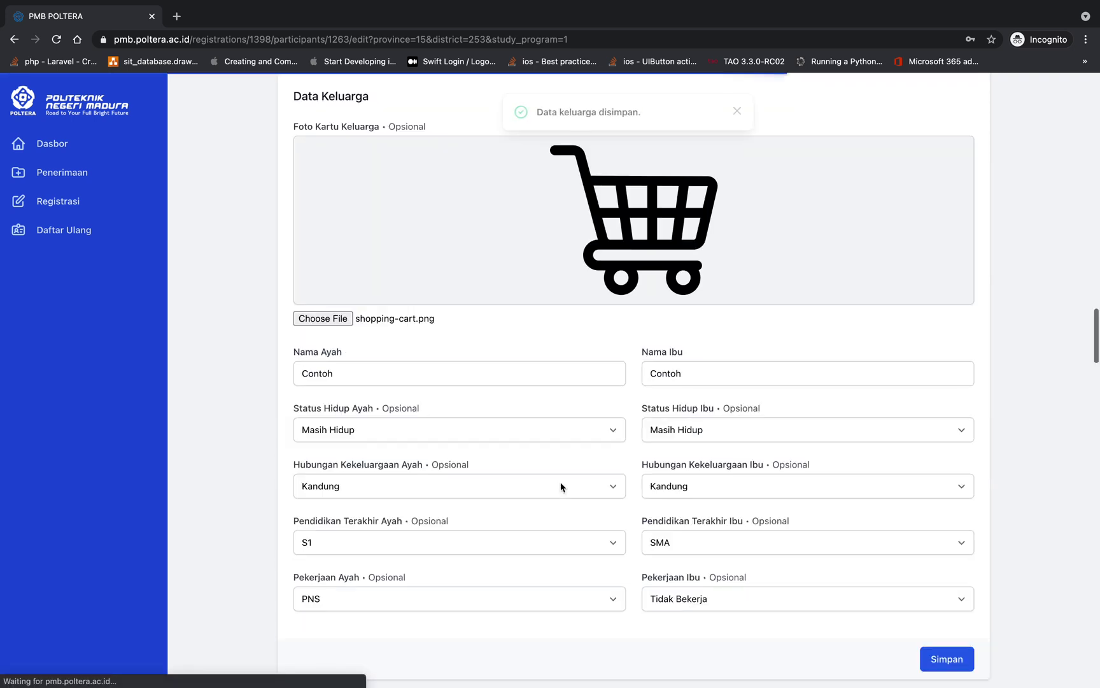
scroll(561, 486, "down", 7)
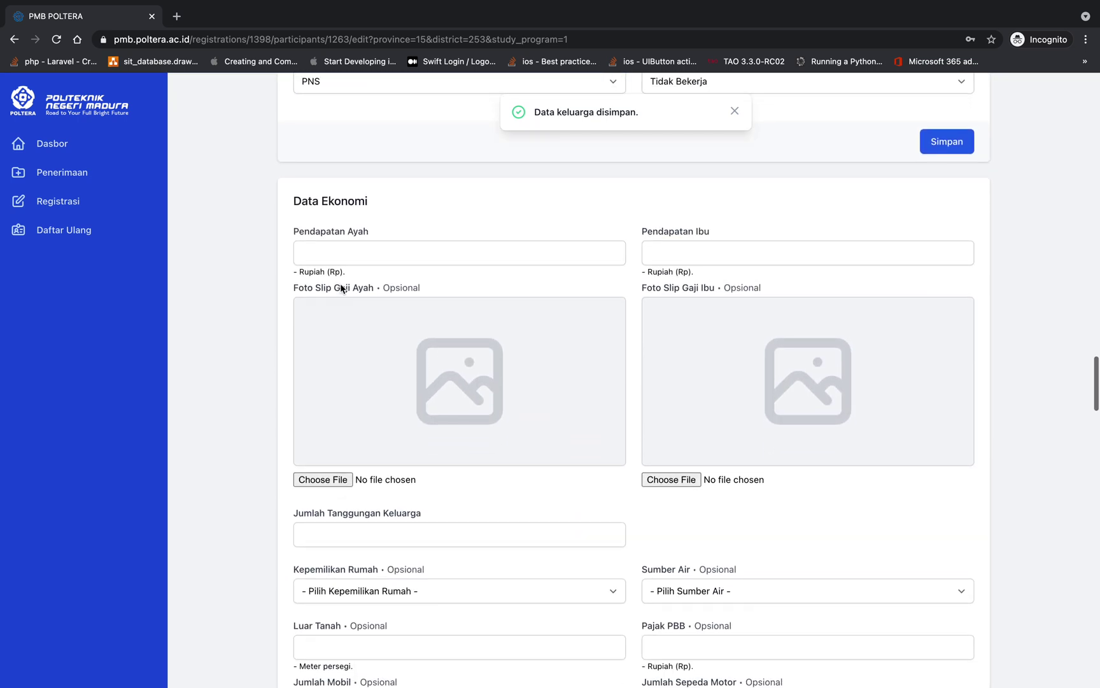
Enter 3000000 as Pendapatan Ayah and 0 as Pendapatan Ibu
left_click(371, 244)
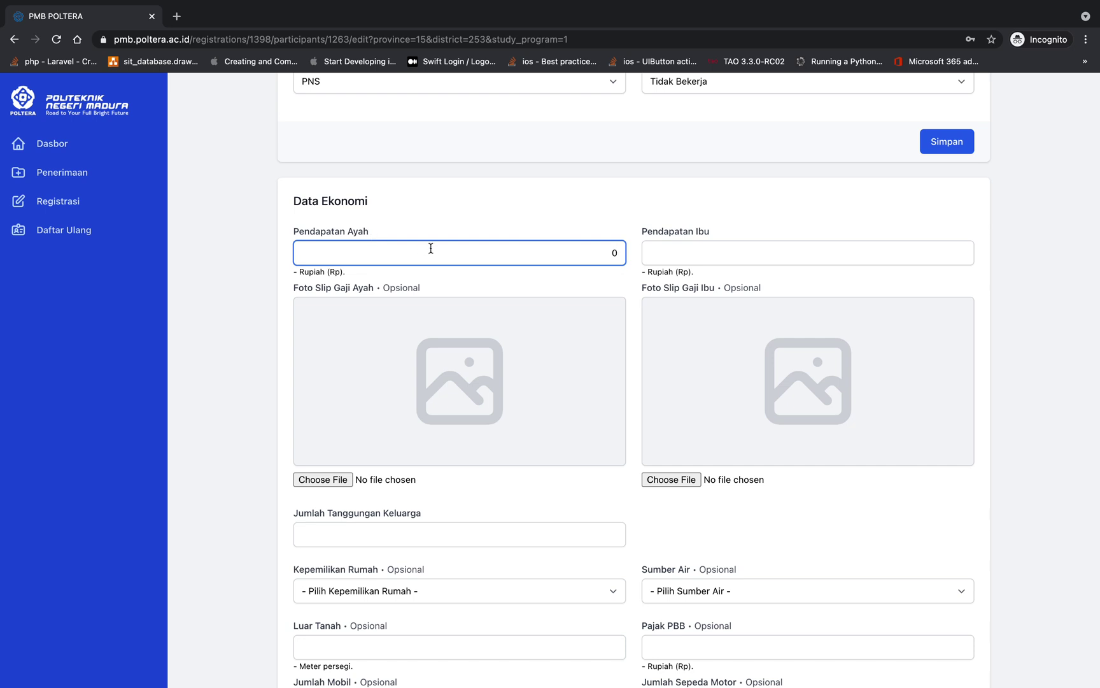
scroll(441, 291, "up", 2)
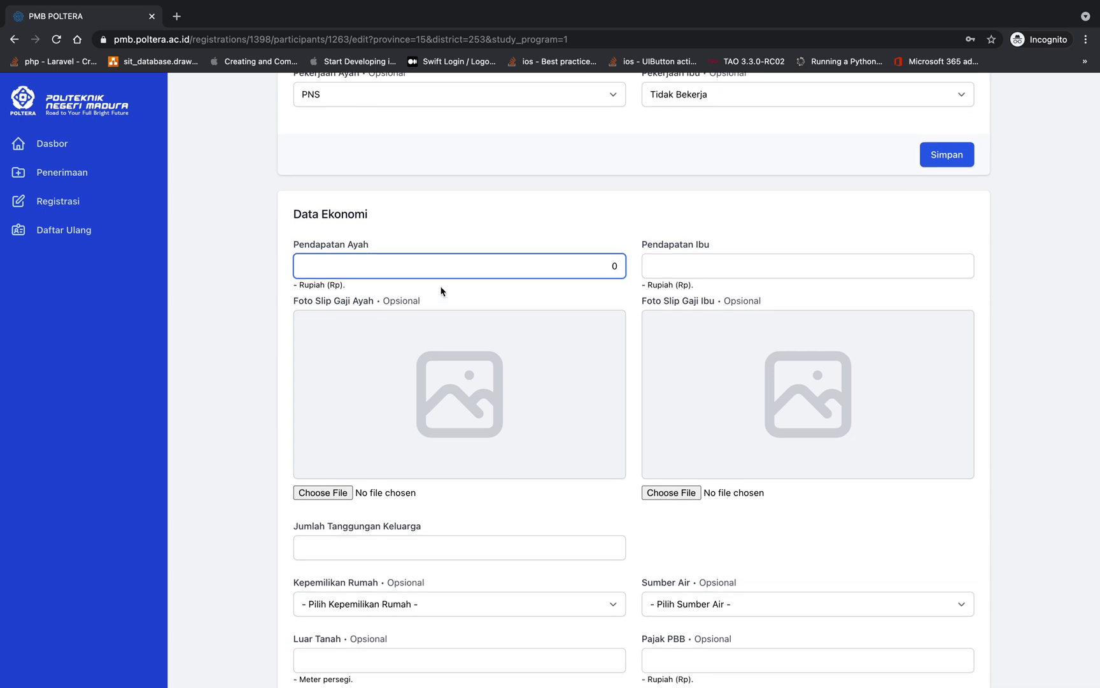
scroll(441, 280, "down", 2)
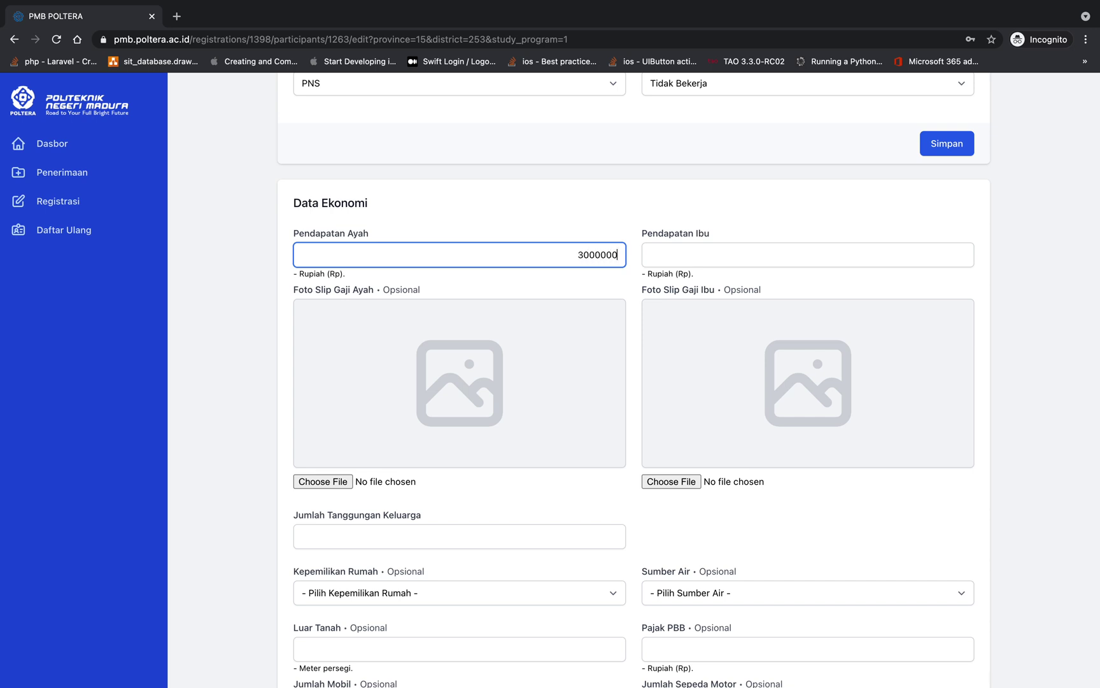
key("Tab")
left_click(762, 254)
type("0")
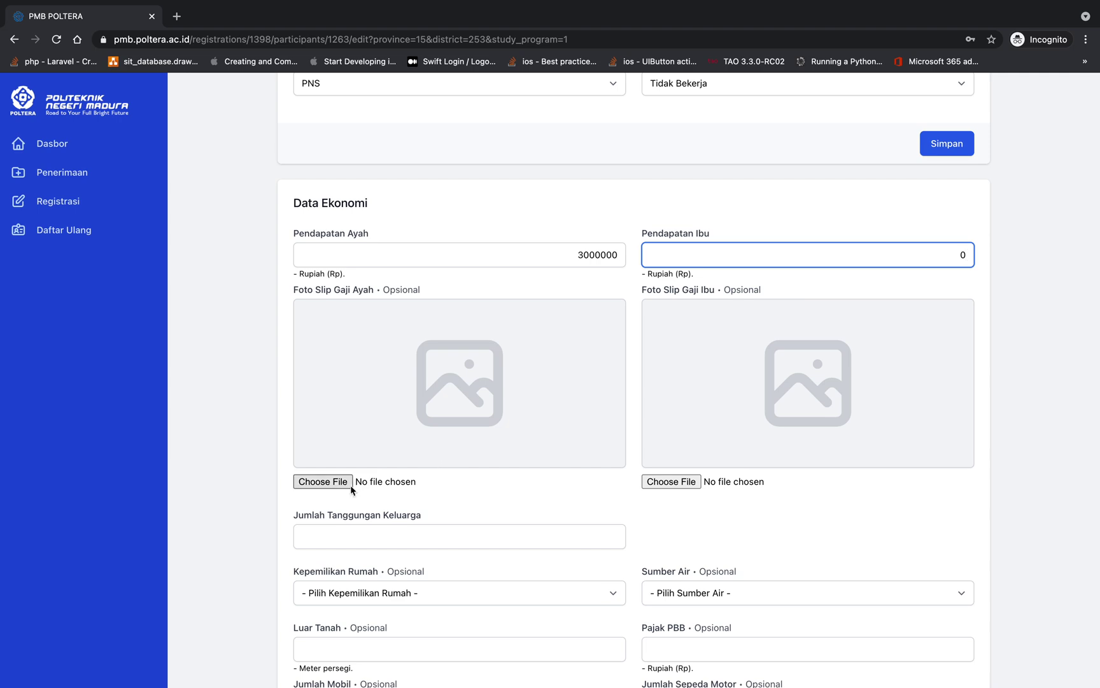
scroll(344, 485, "down", 2)
Attach shopping-cart.png as the father's pay slip photo, cancelling the mother's pay slip upload
left_click(327, 439)
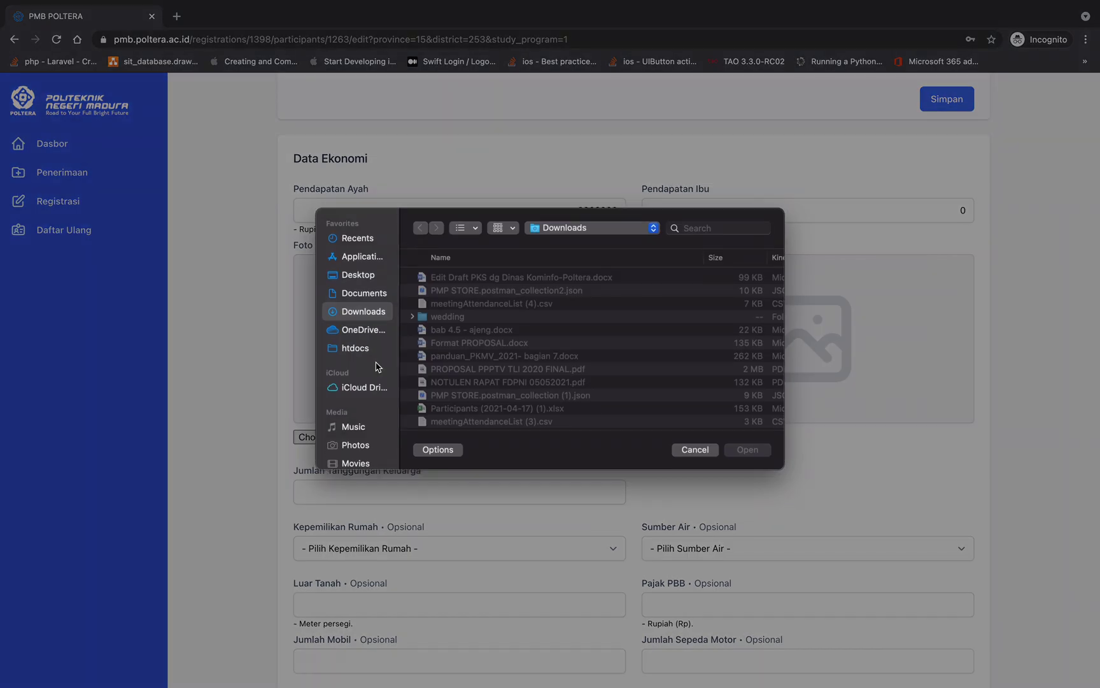
scroll(468, 403, "down", 2)
double_click(468, 411)
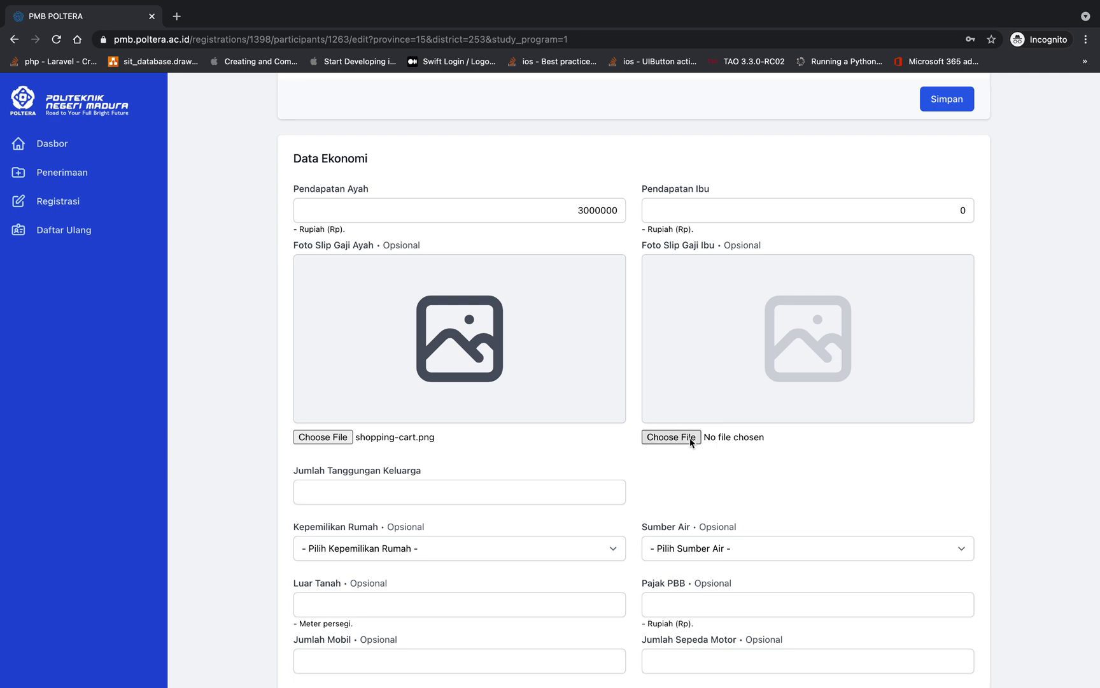
left_click(692, 439)
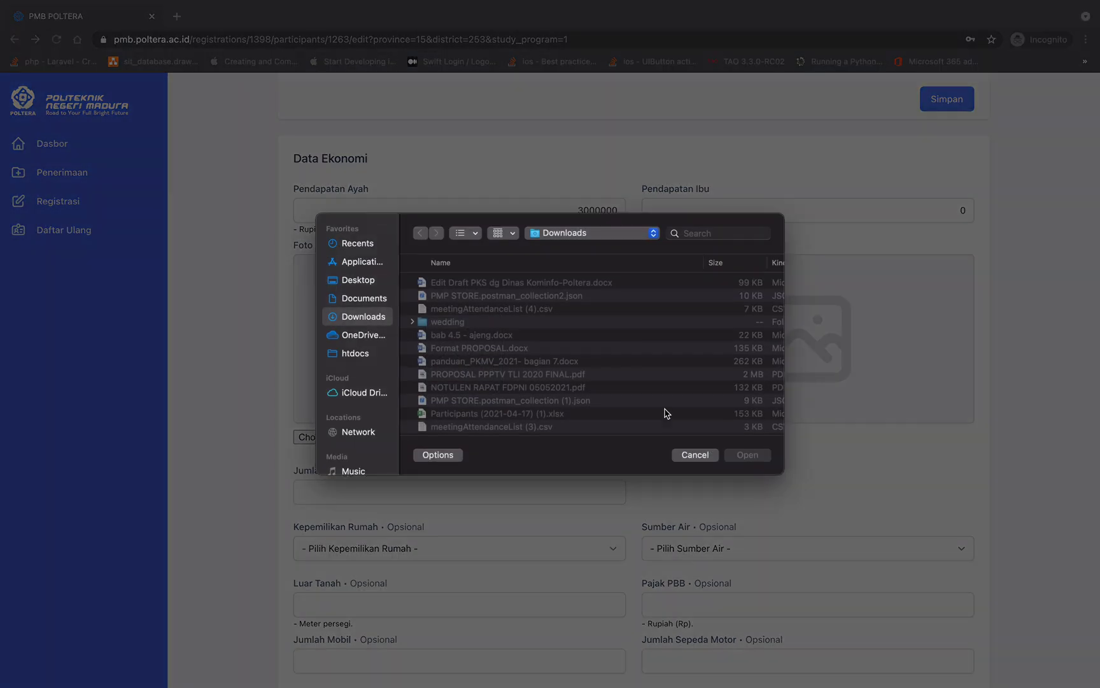
scroll(556, 418, "down", 1)
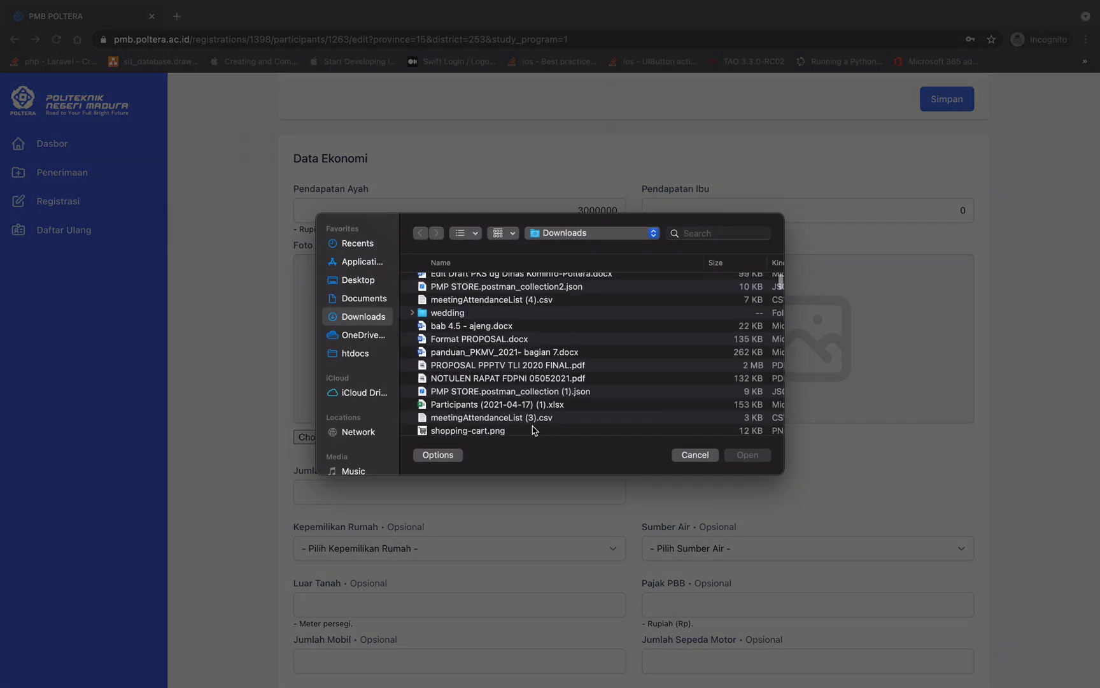
left_click(694, 455)
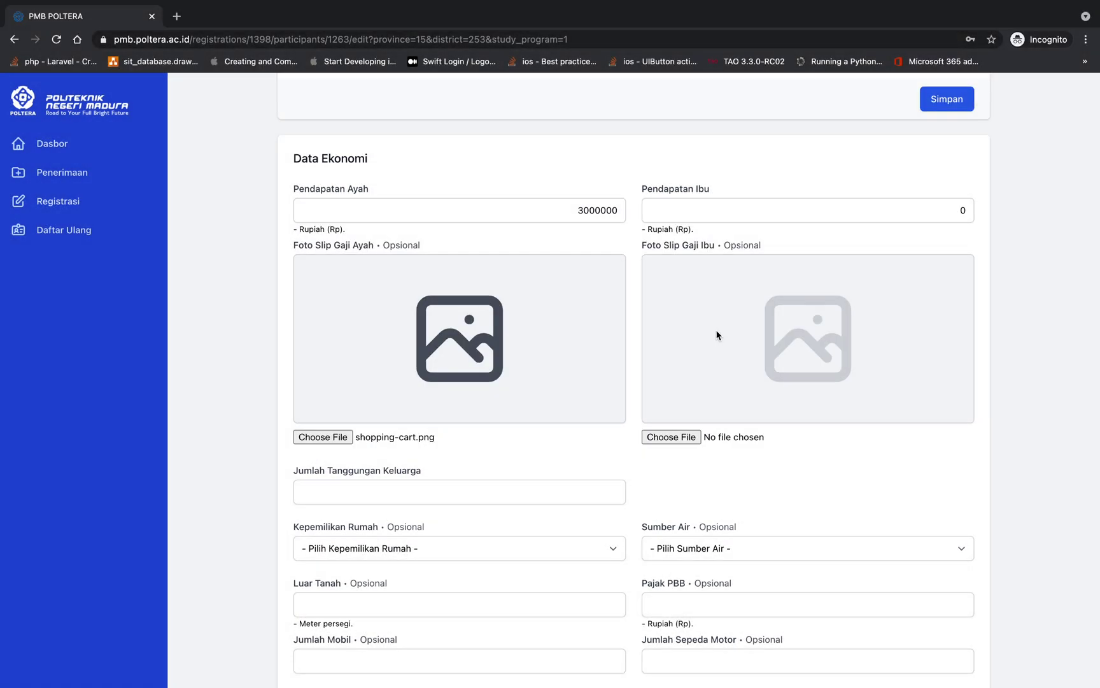
Enter 3 family dependents and check the house ownership choices without selecting one
scroll(568, 381, "down", 5)
left_click(453, 281)
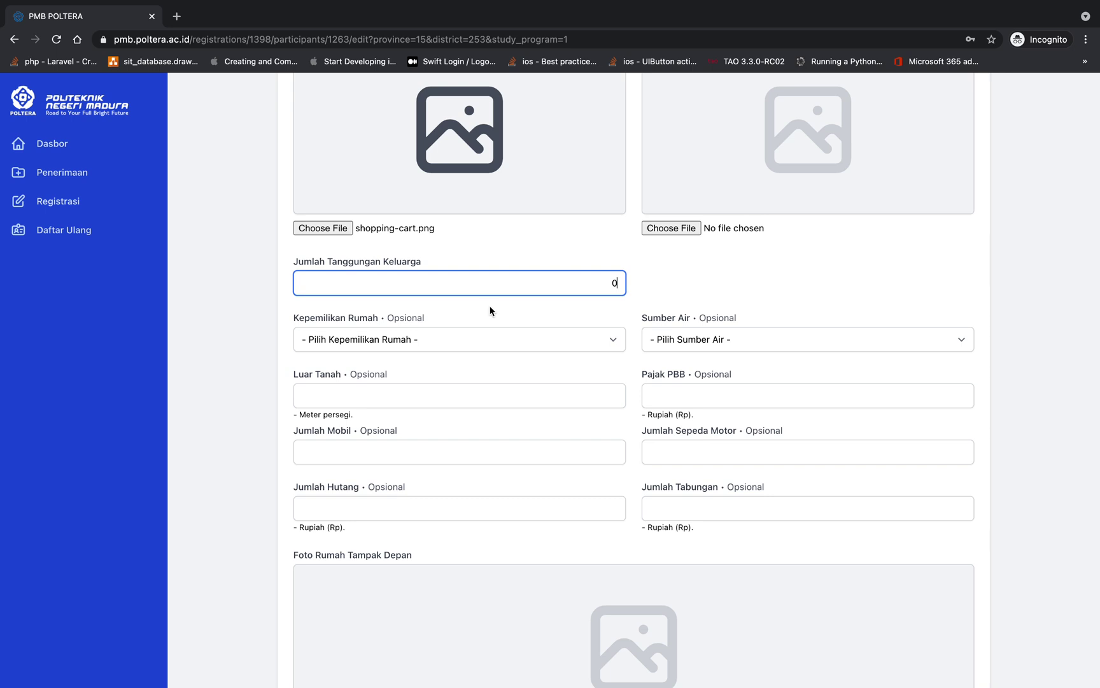
scroll(502, 328, "up", 1)
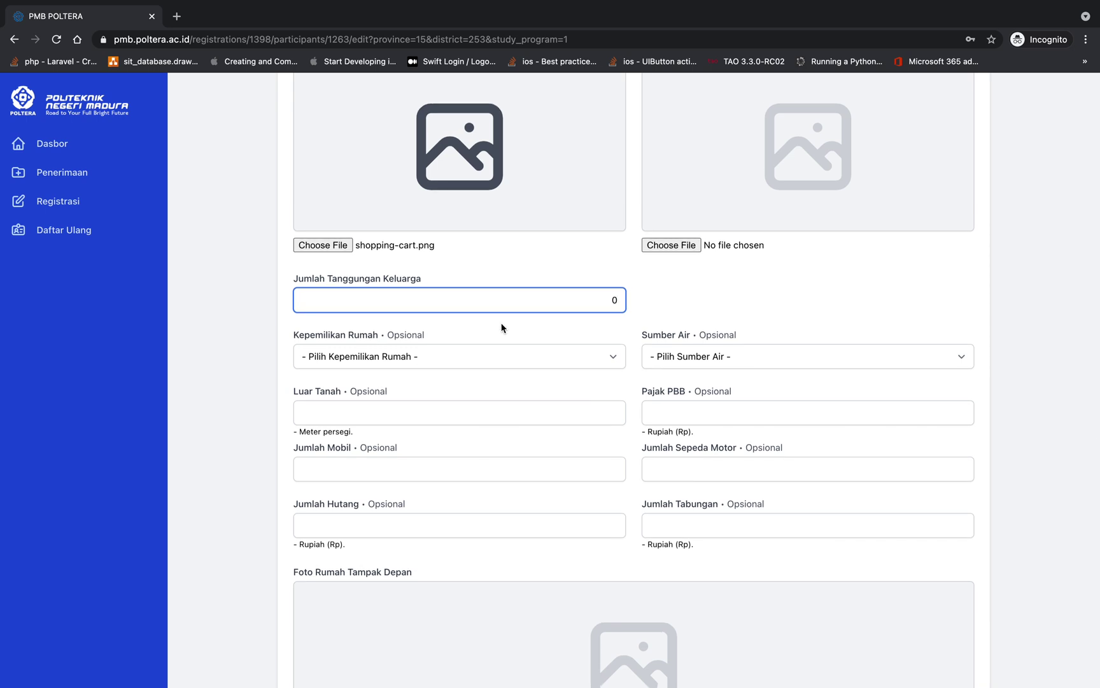
scroll(491, 309, "up", 1)
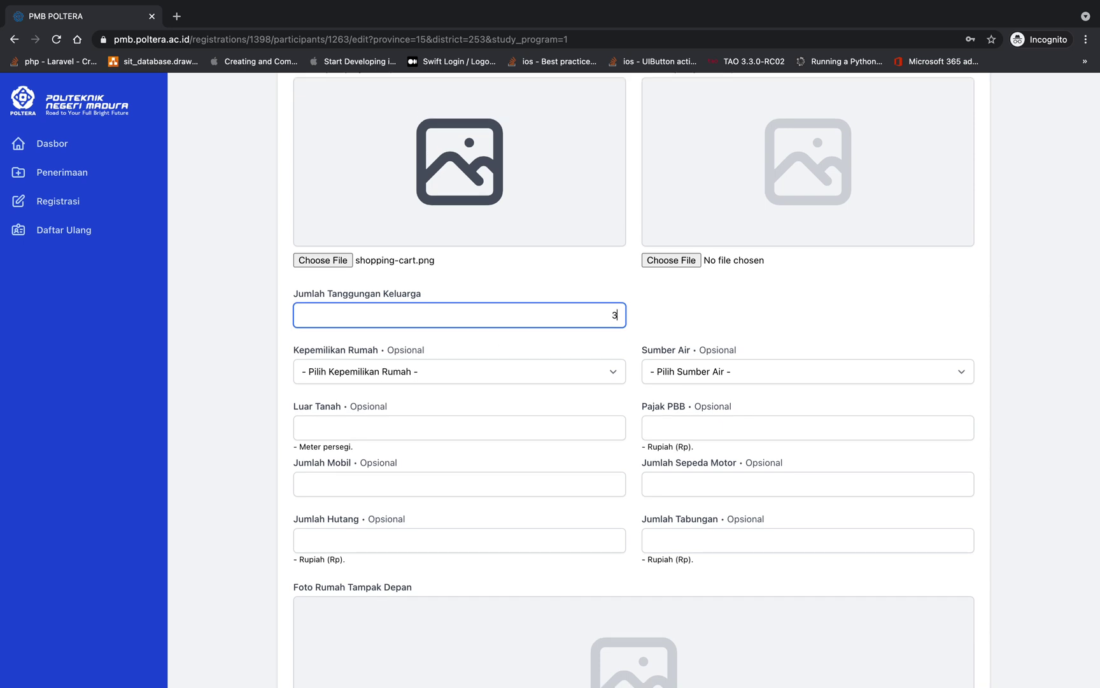
left_click(504, 376)
left_click(520, 348)
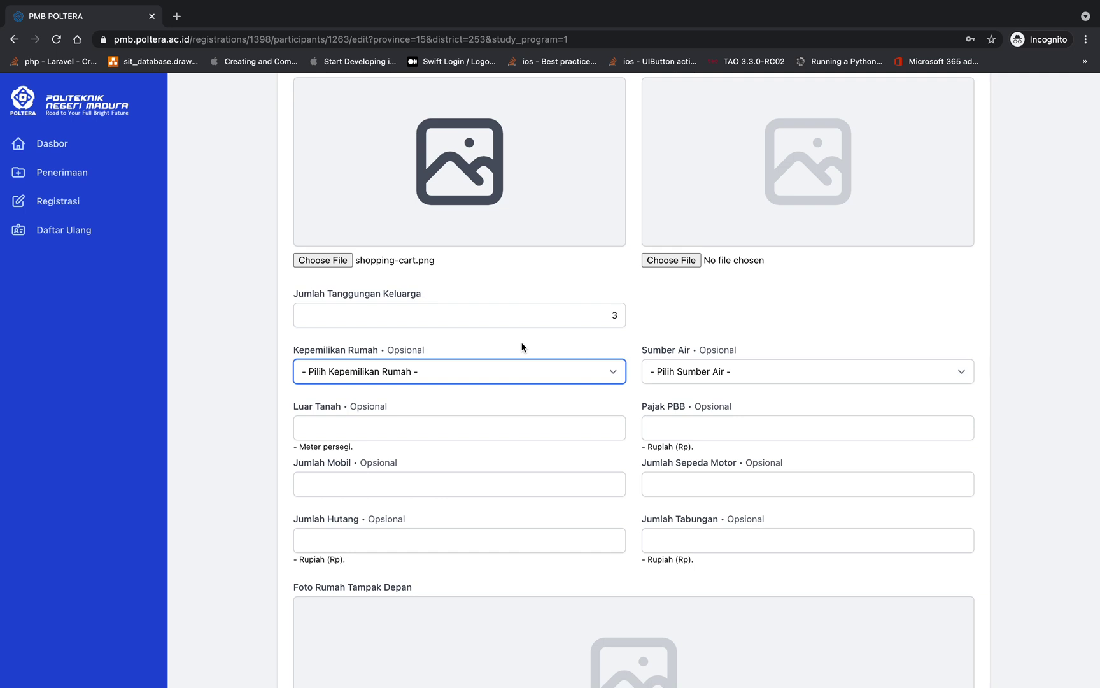
Change the family dependents to 2 and set house ownership to Milik Sendiri
left_click(618, 318)
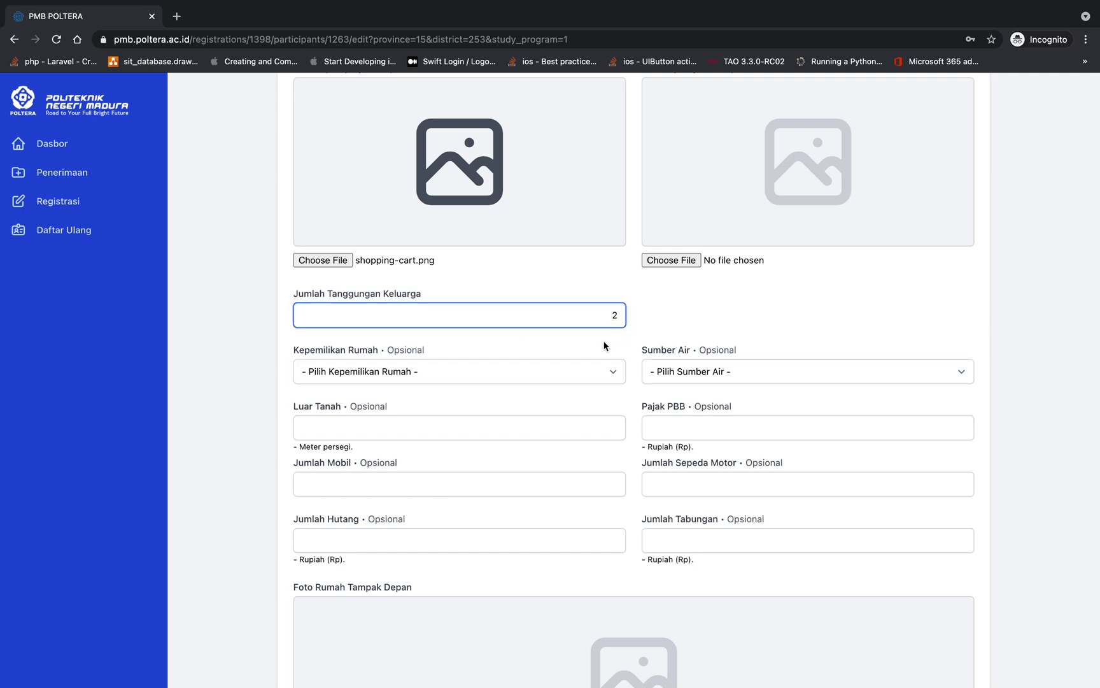
left_click(577, 371)
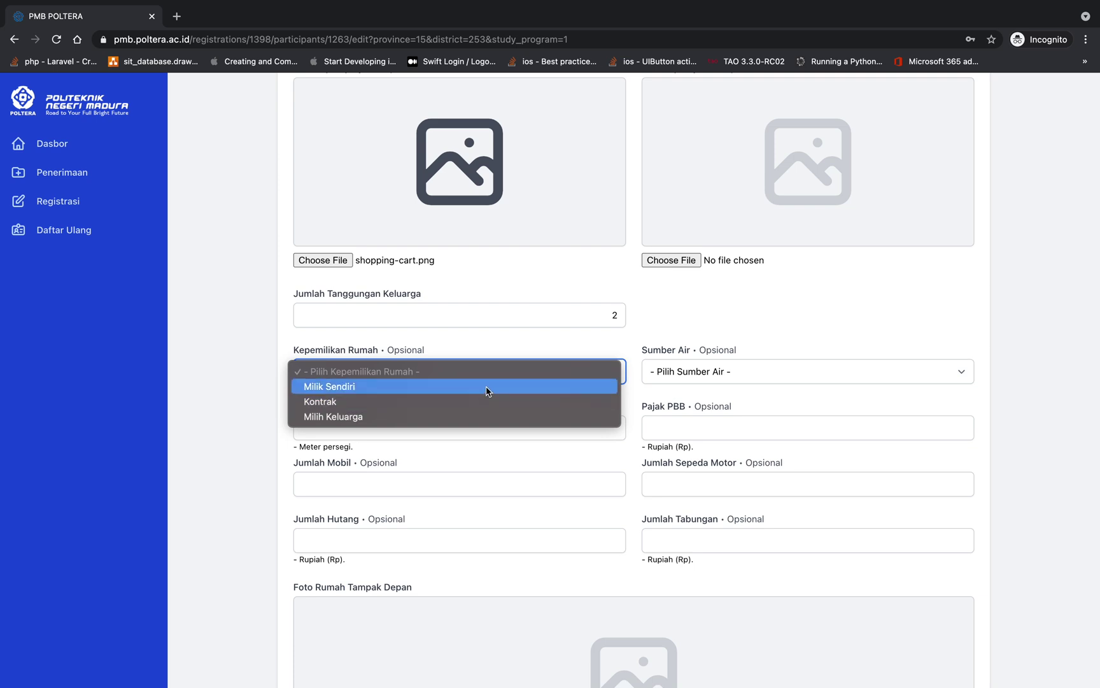
left_click(513, 350)
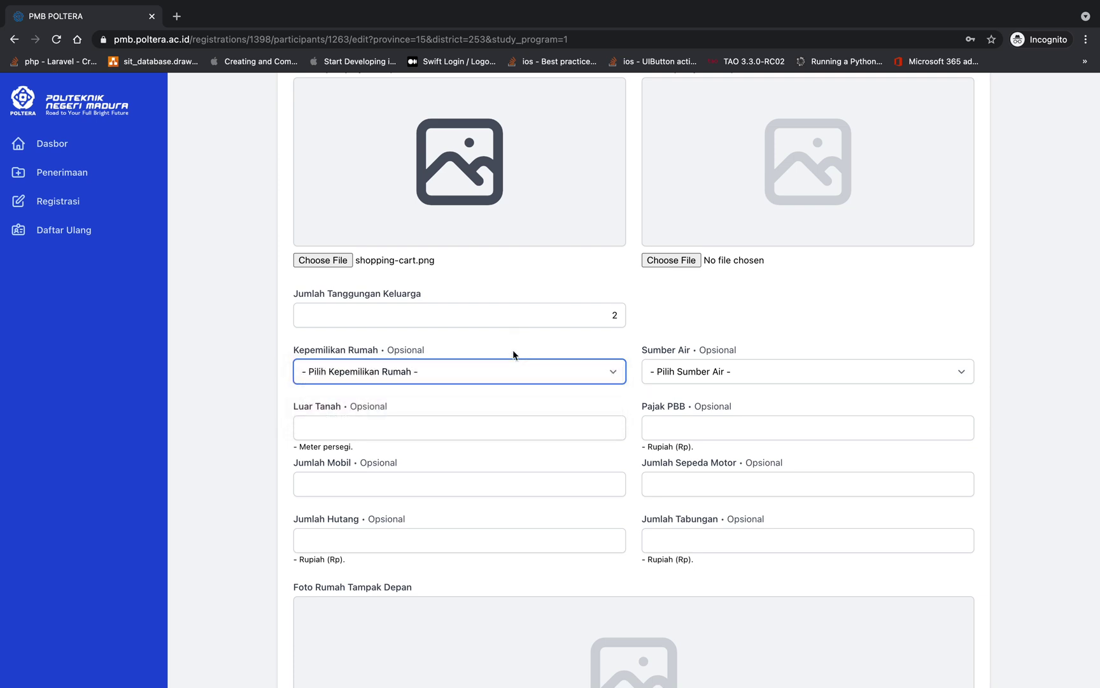
left_click(486, 373)
left_click(403, 357)
double_click(393, 352)
left_click(444, 375)
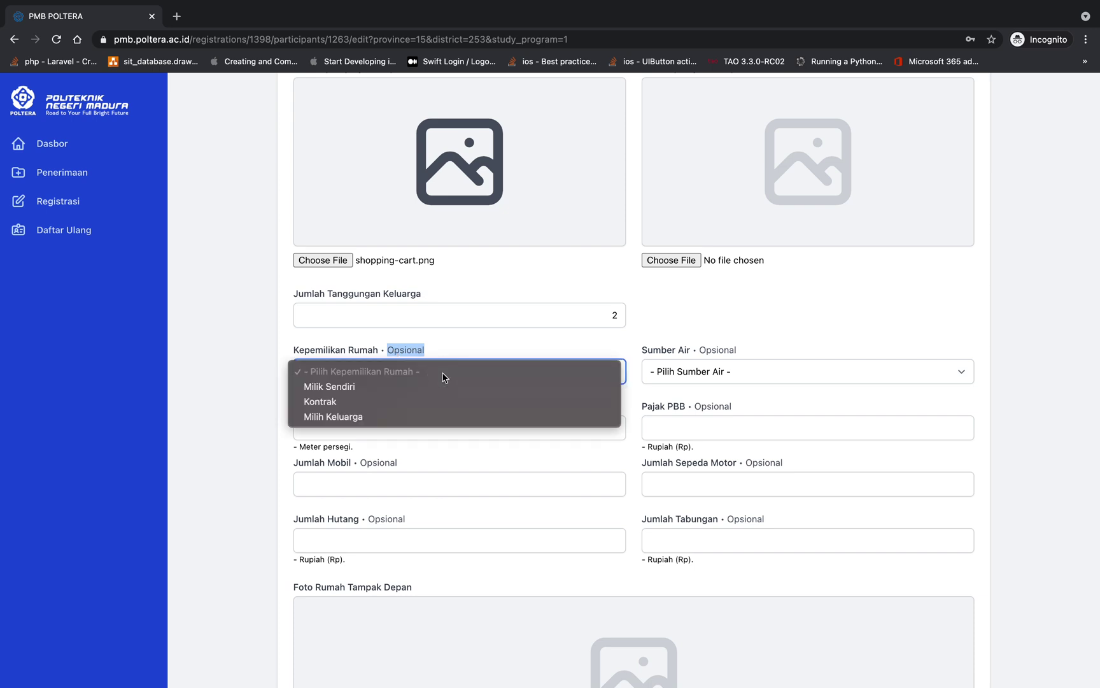
left_click(414, 394)
Set the water source to Sumur, land area to 100 m² and PBB tax to 10000
left_click(697, 372)
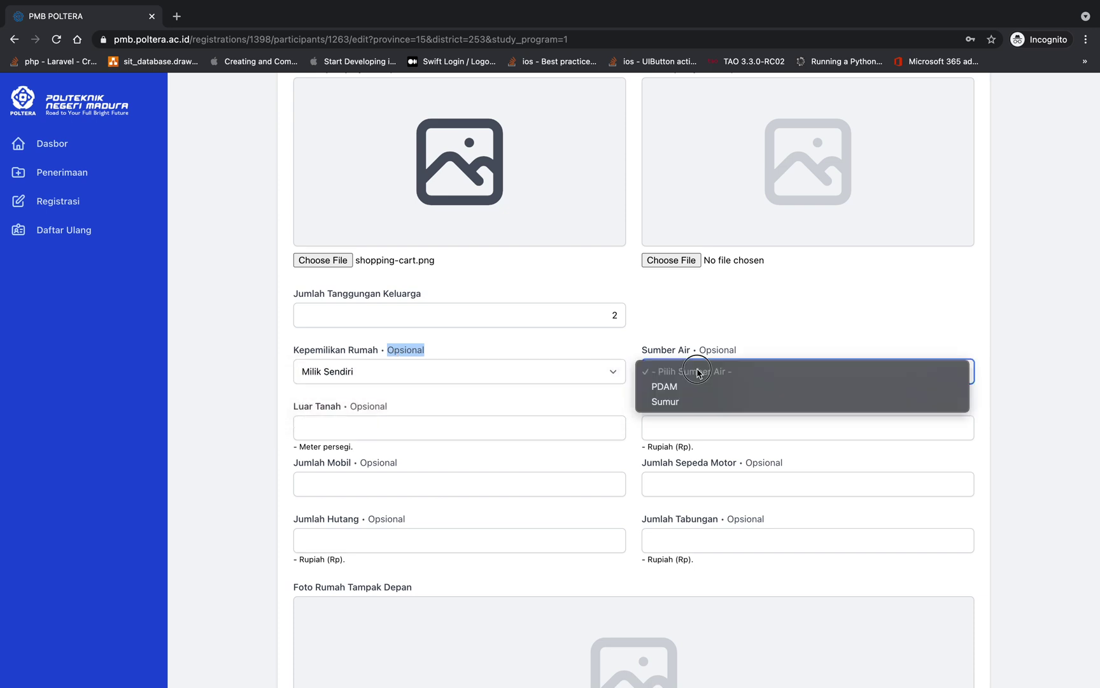
left_click(695, 398)
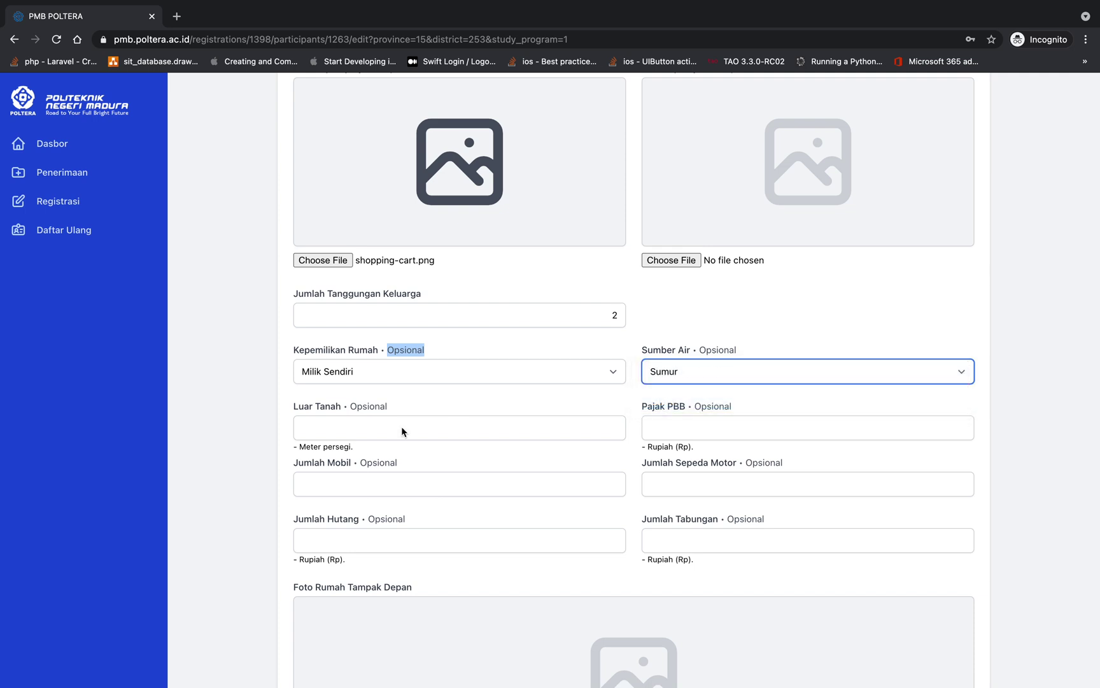
left_click(401, 427)
type("00")
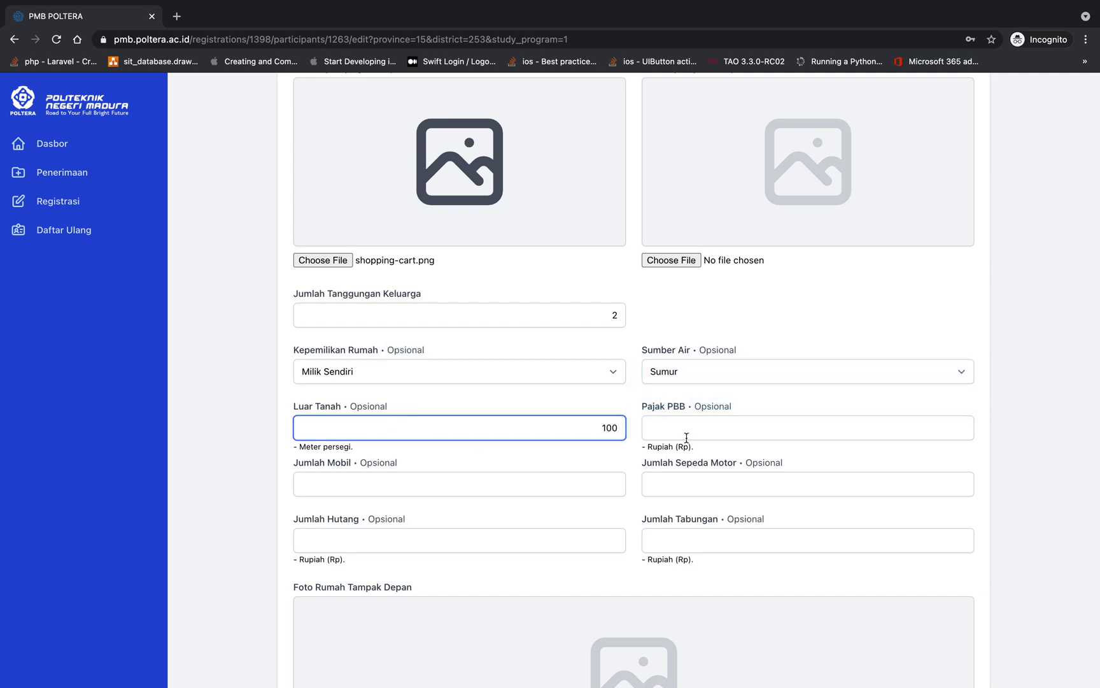
left_click(688, 435)
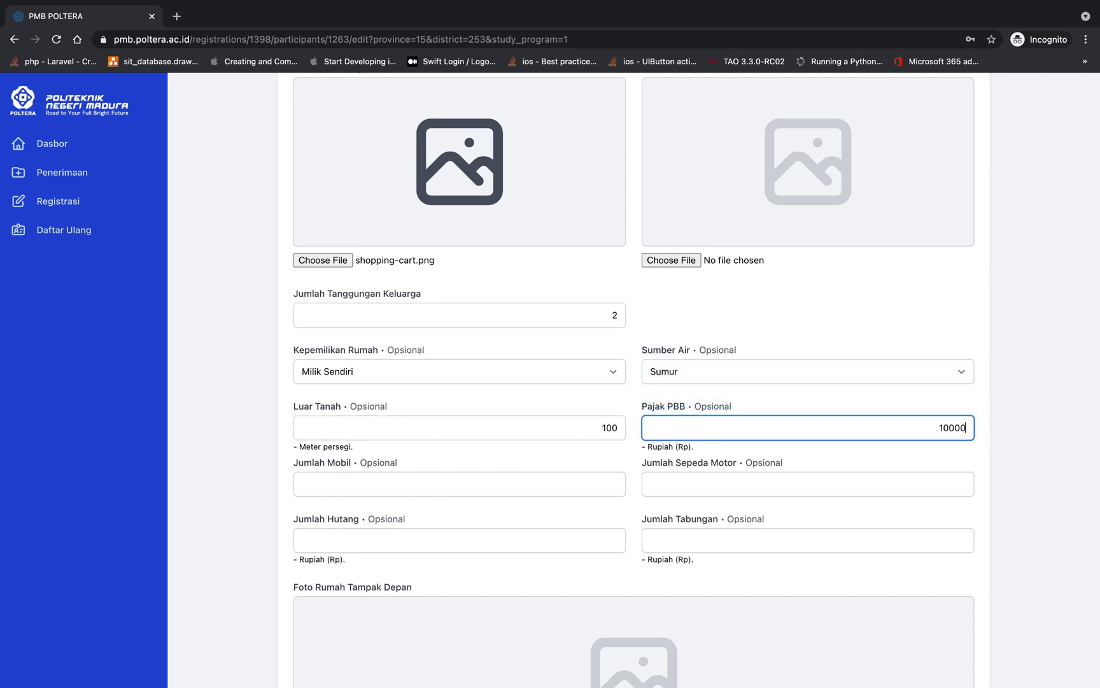
scroll(572, 419, "up", 3)
scroll(573, 420, "down", 3)
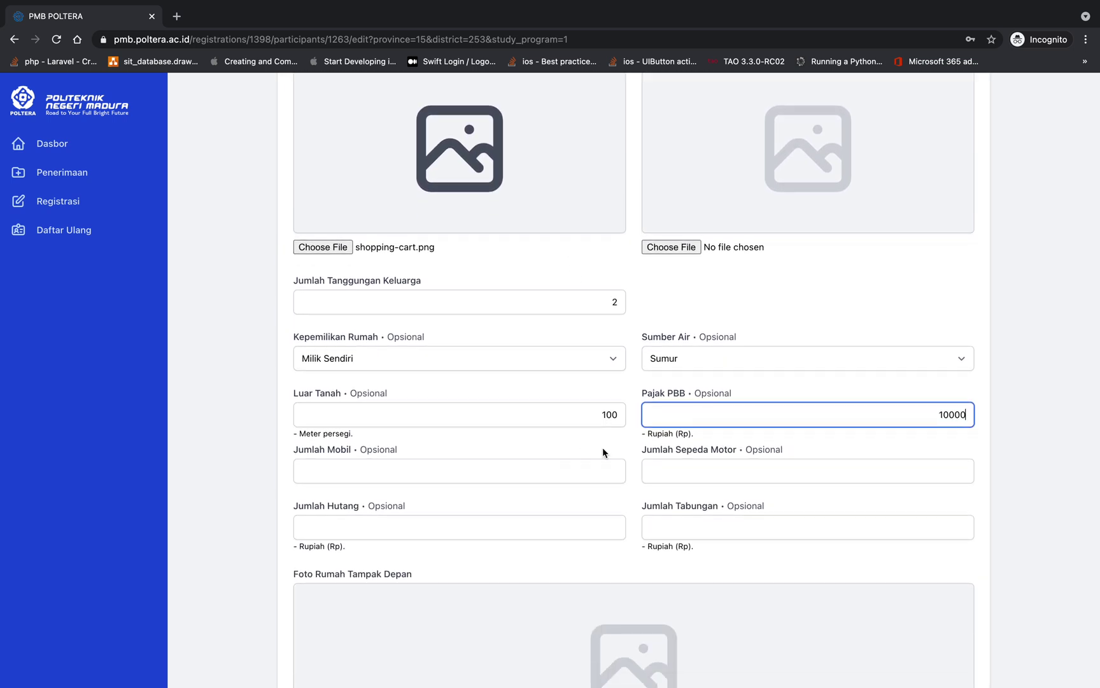
scroll(602, 449, "up", 3)
scroll(603, 449, "down", 4)
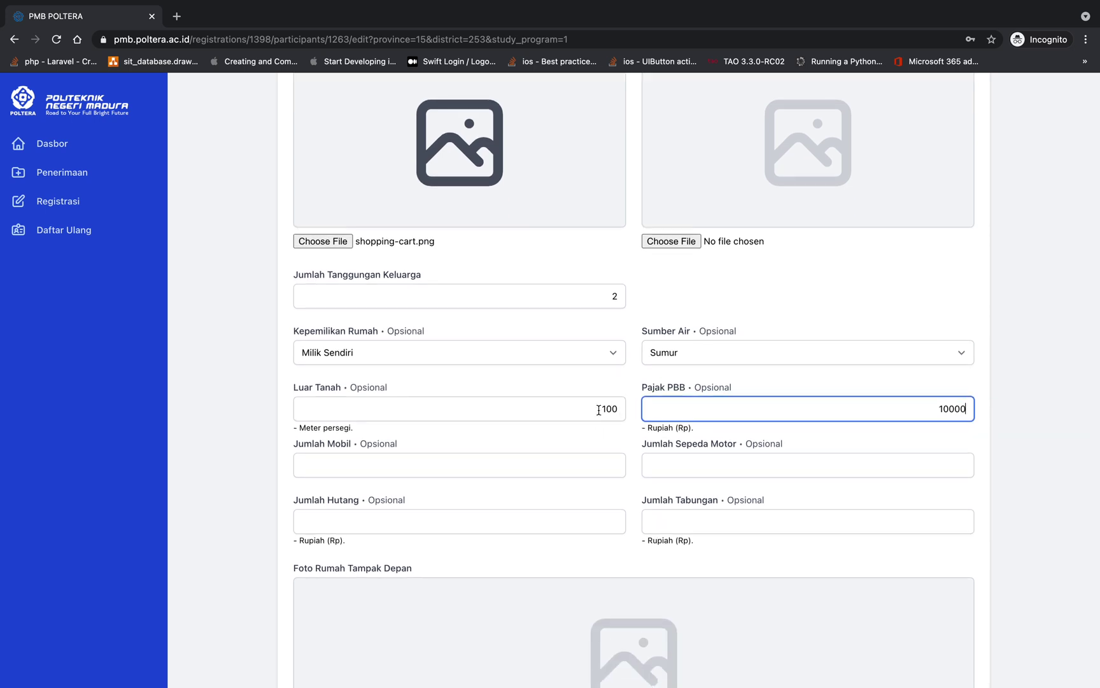
left_click_drag(598, 410, 619, 410)
left_click_drag(952, 413, 922, 402)
Enter 1 car, 4 motorbikes, 0 debt and 10000000 savings
left_click(437, 468)
type("0")
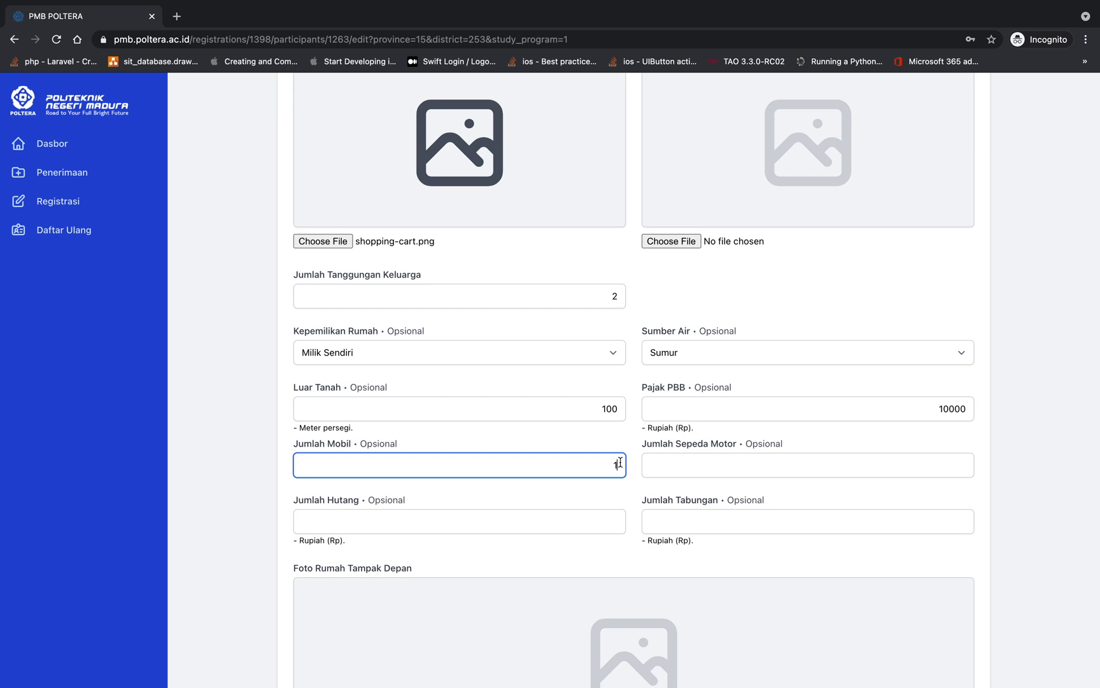
left_click(729, 457)
type("0")
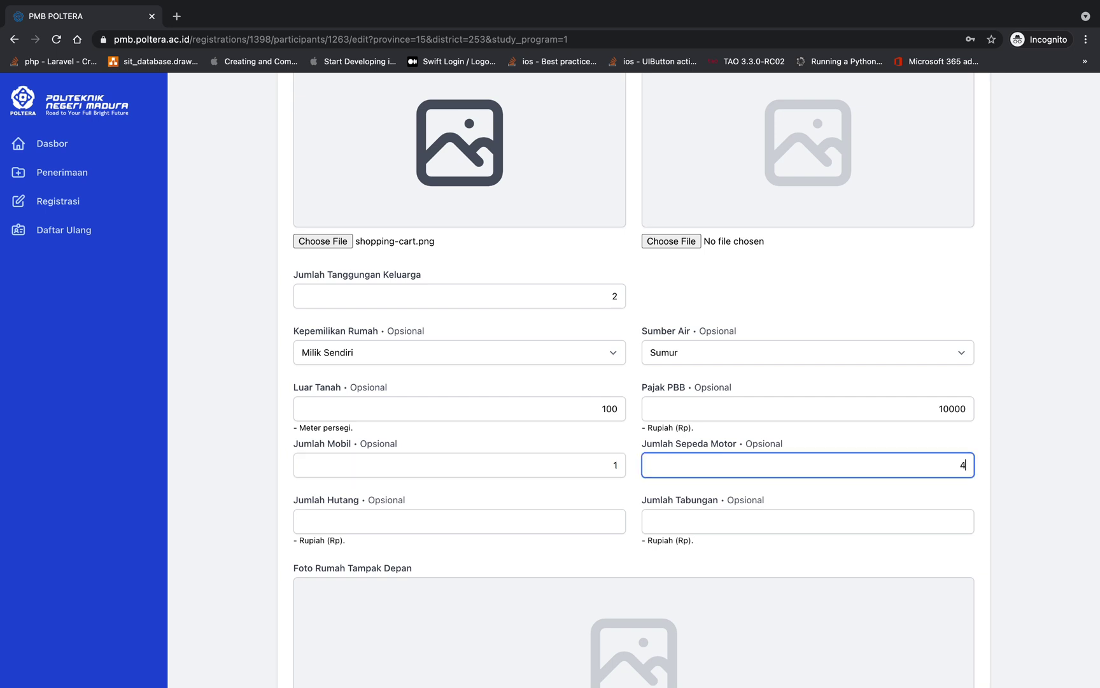
left_click(492, 522)
type("0")
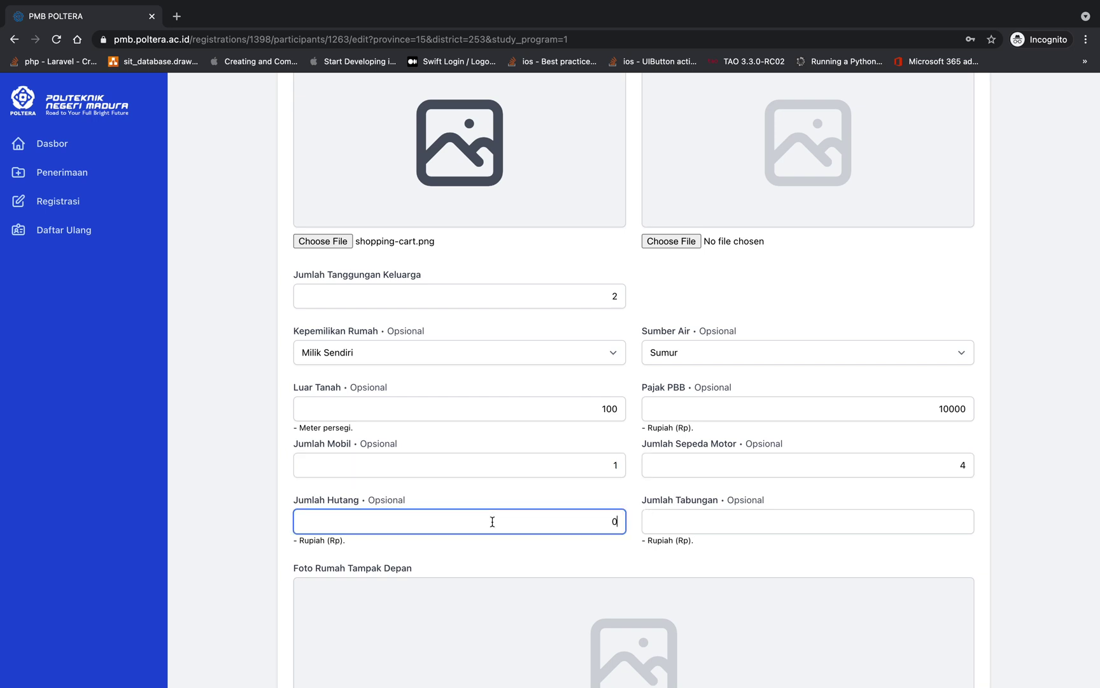
left_click(736, 523)
type("0000000")
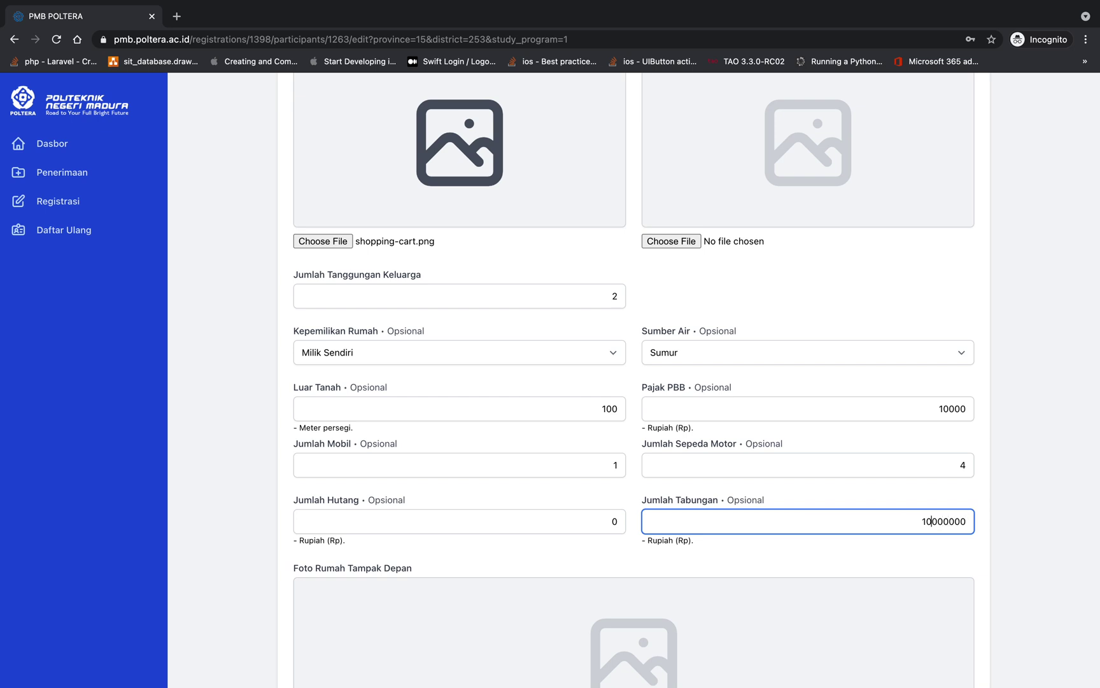
scroll(735, 524, "down", 5)
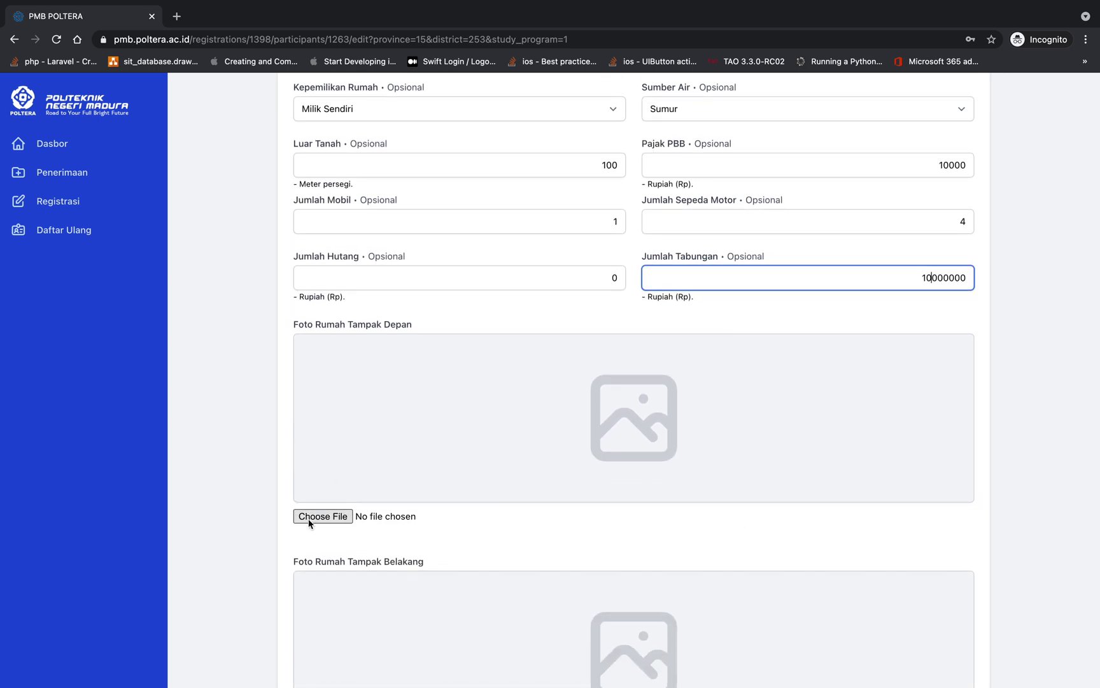
Attach shopping-cart.png as the front view, back view and living room photos
scroll(355, 399, "down", 1)
left_click(330, 456)
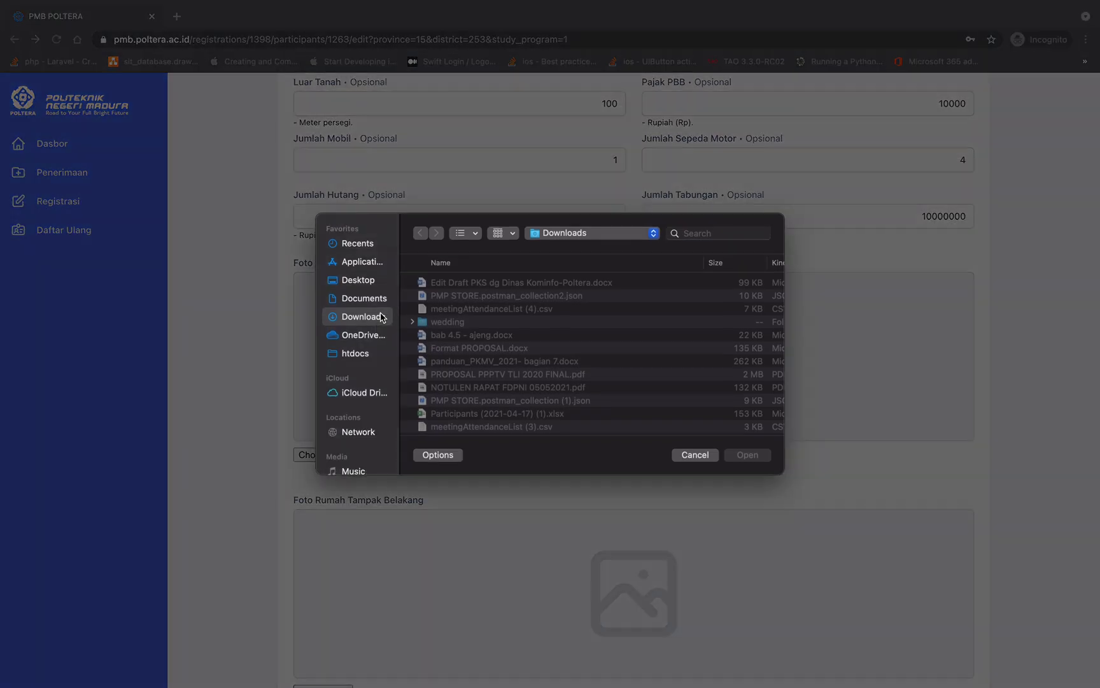
scroll(449, 369, "down", 2)
double_click(454, 414)
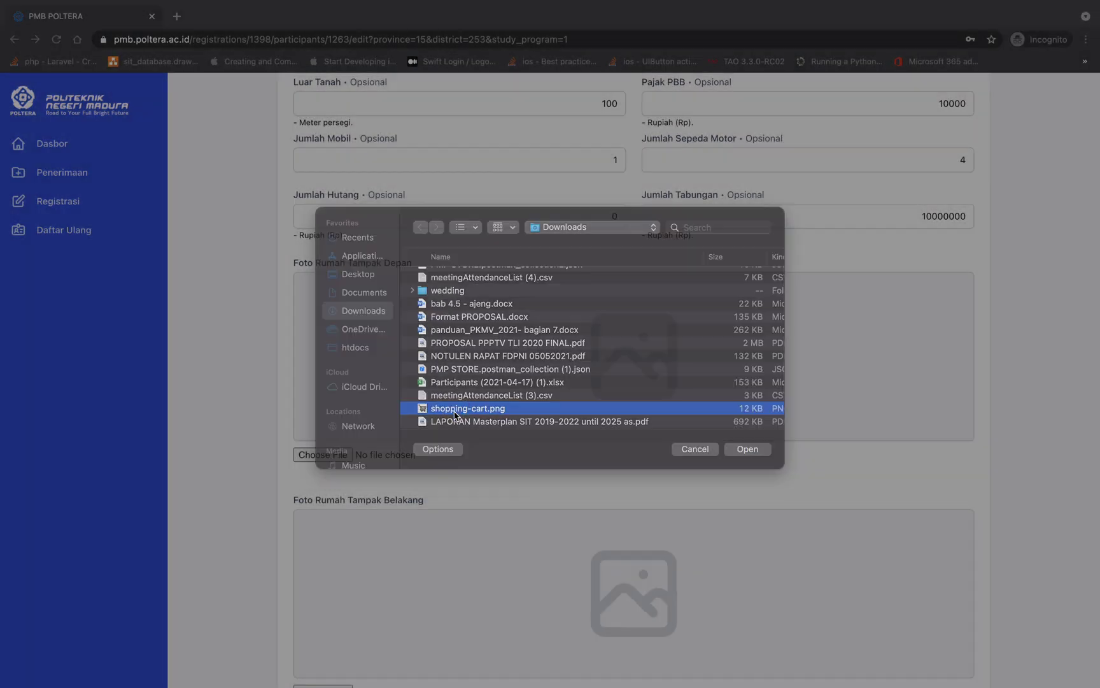
scroll(455, 417, "down", 5)
left_click(324, 427)
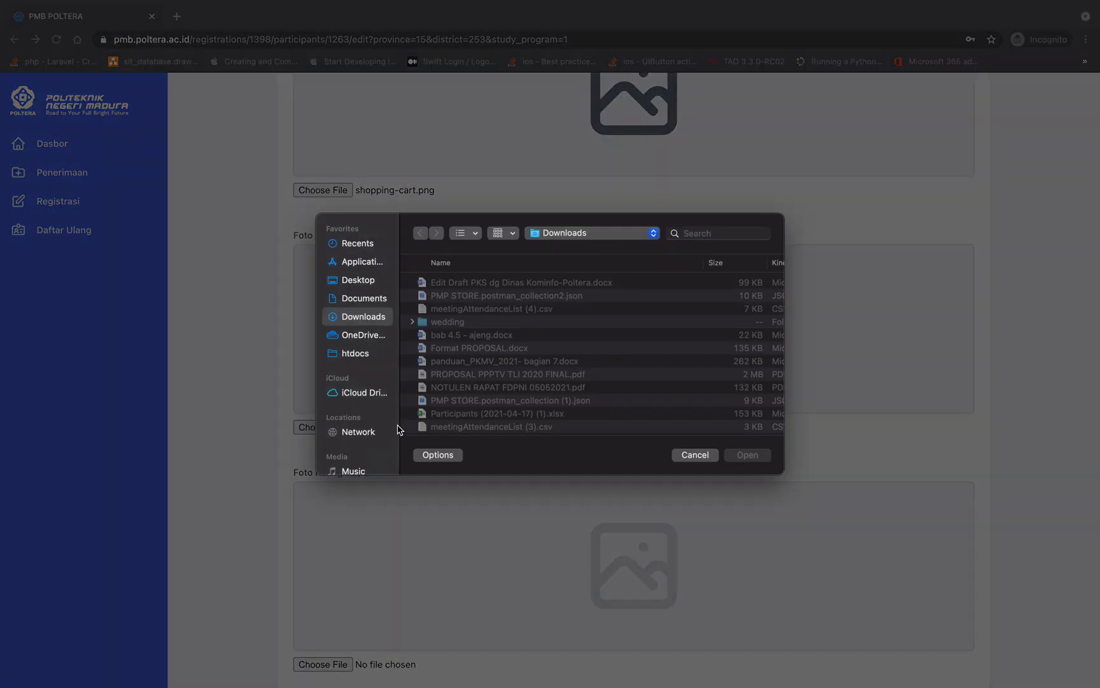
scroll(454, 417, "down", 2)
double_click(461, 413)
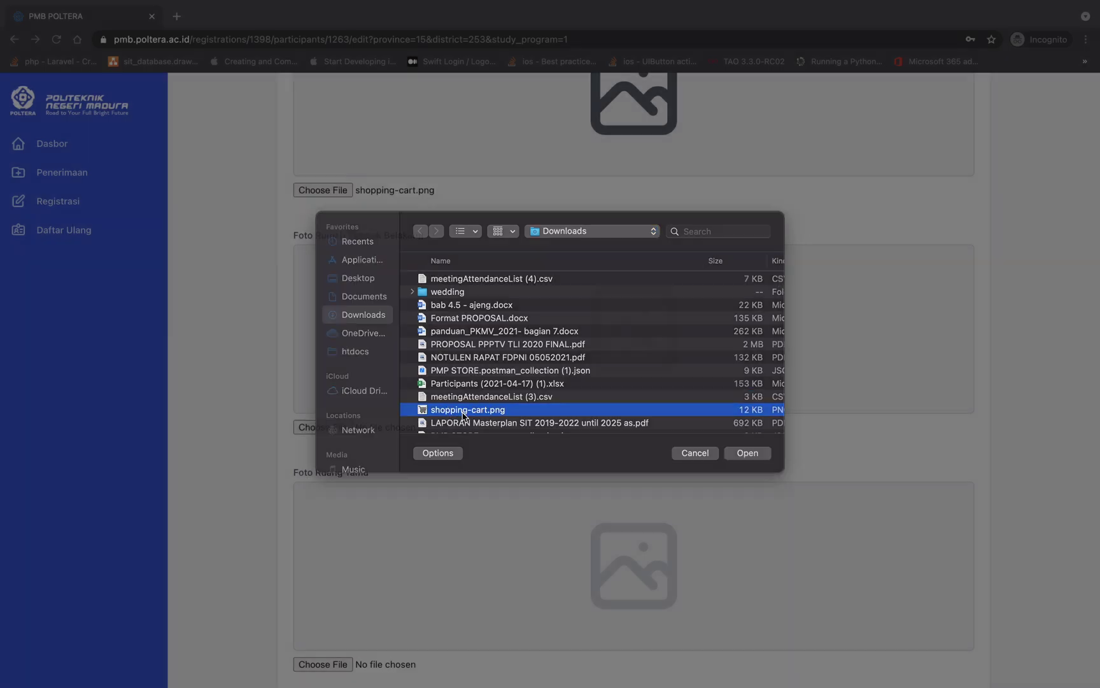
scroll(477, 487, "down", 5)
left_click(344, 371)
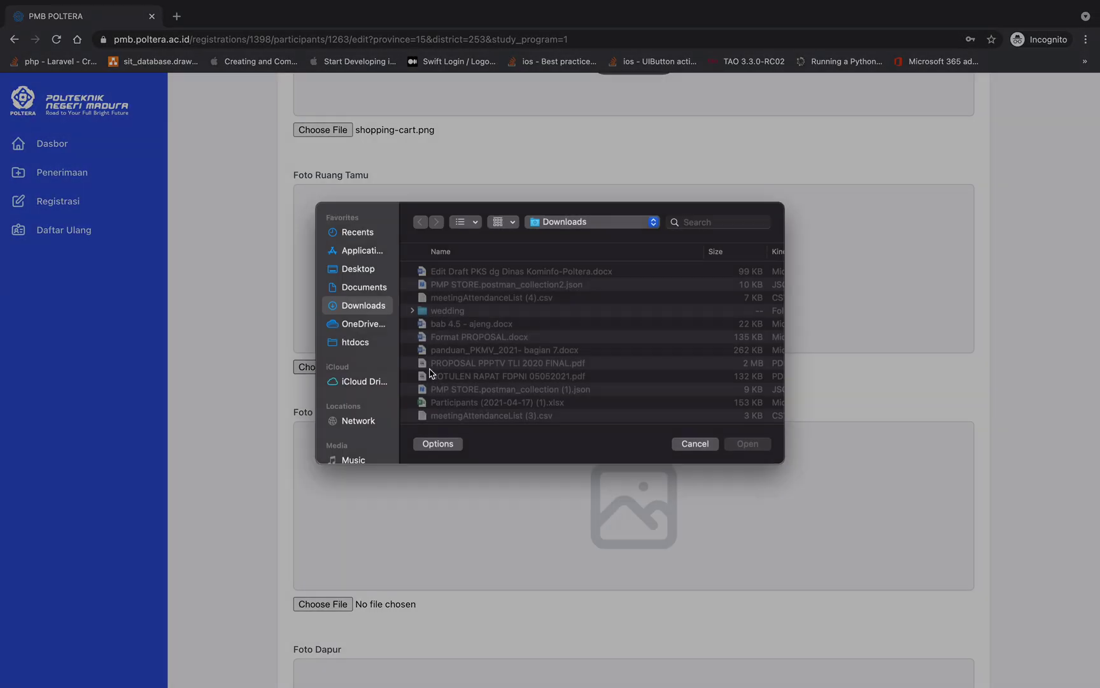
scroll(450, 380, "down", 2)
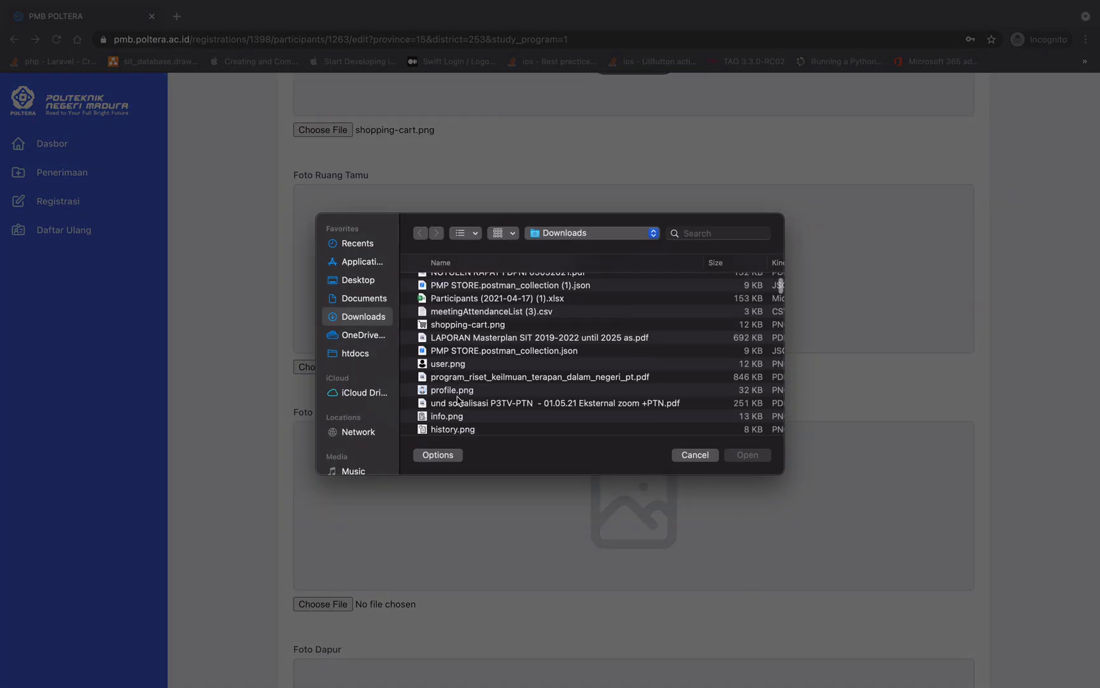
scroll(463, 401, "up", 2)
double_click(463, 357)
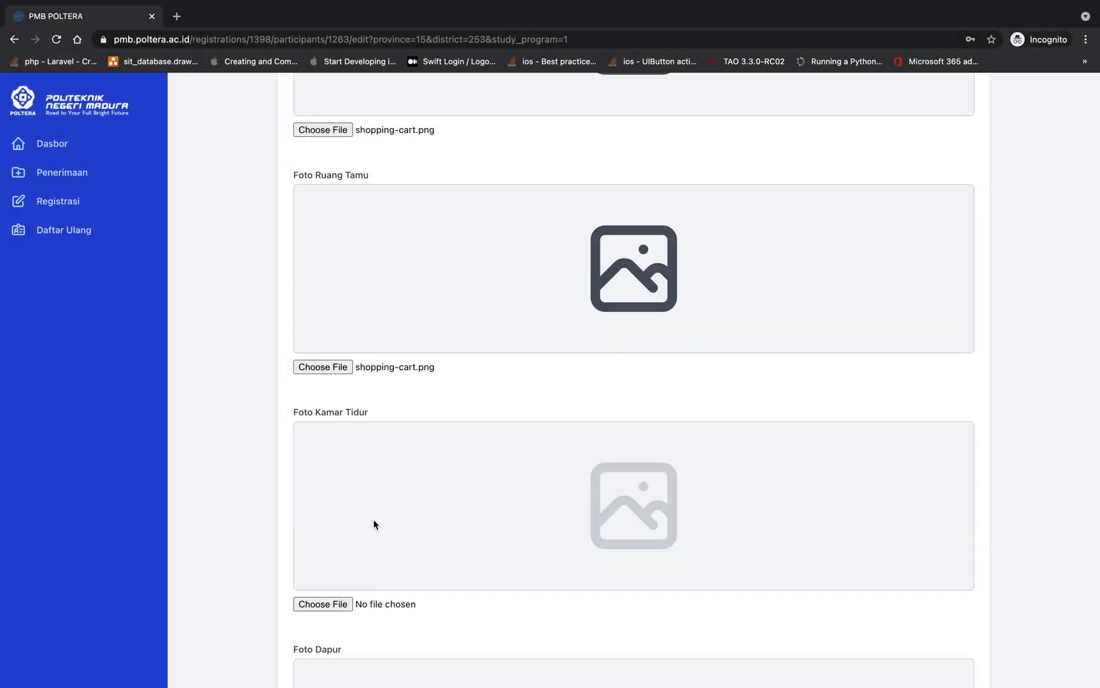
Attach shopping-cart.png as the bedroom, kitchen and bathroom photos
scroll(373, 523, "down", 2)
left_click(321, 509)
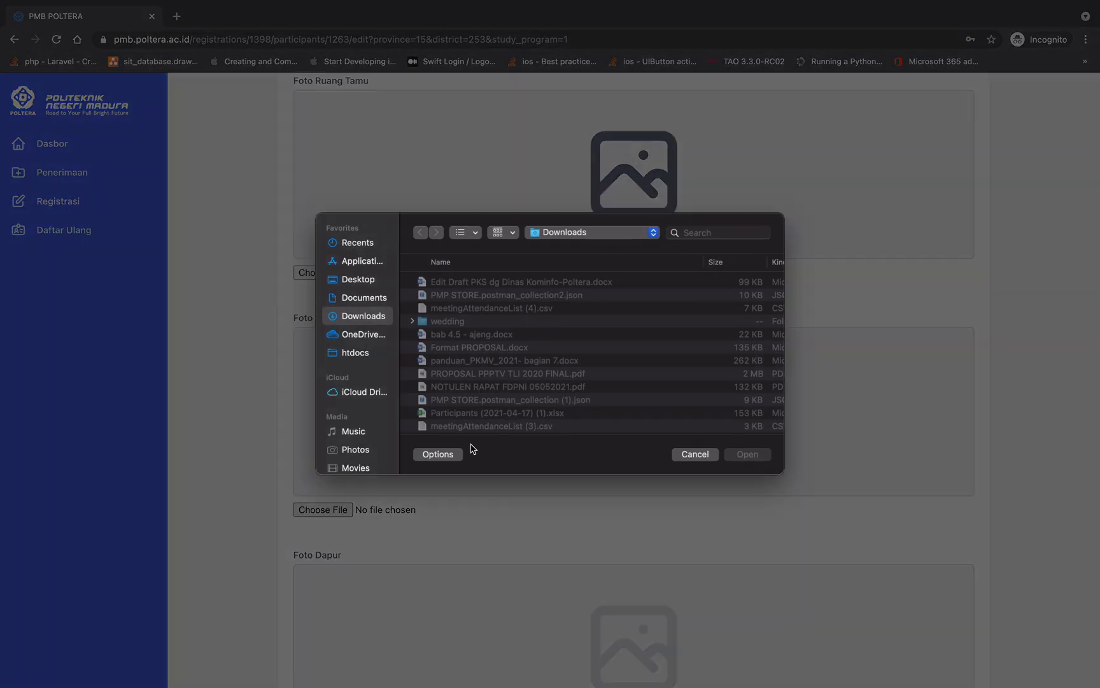
scroll(471, 408, "down", 3)
left_click(470, 376)
double_click(469, 376)
scroll(378, 548, "down", 3)
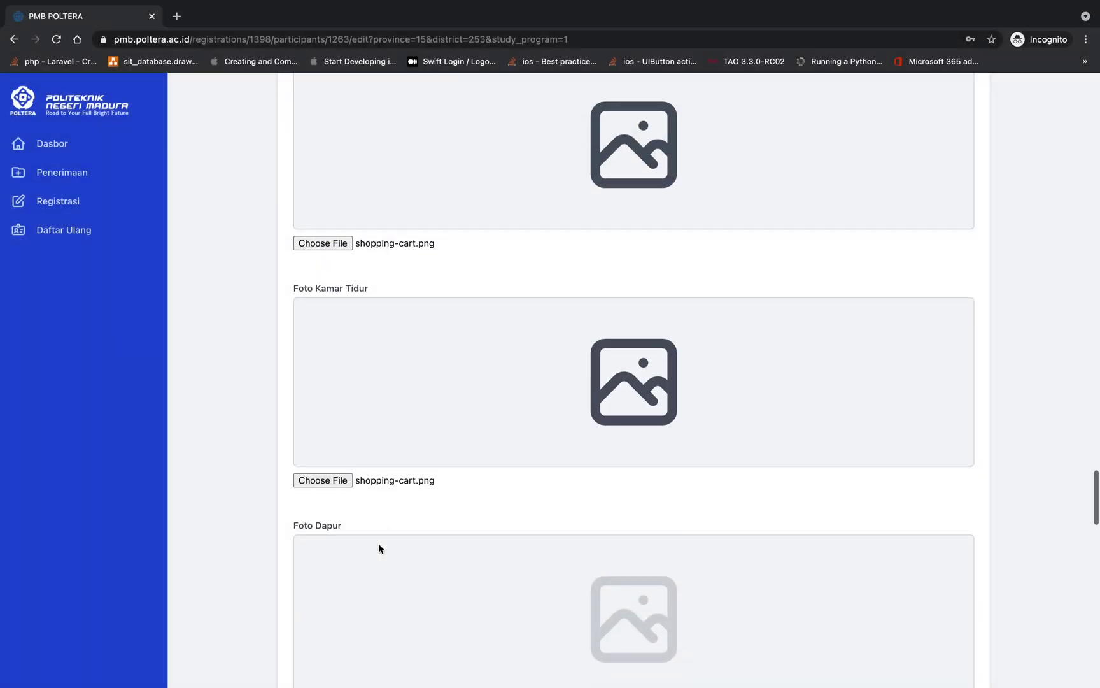
left_click(322, 629)
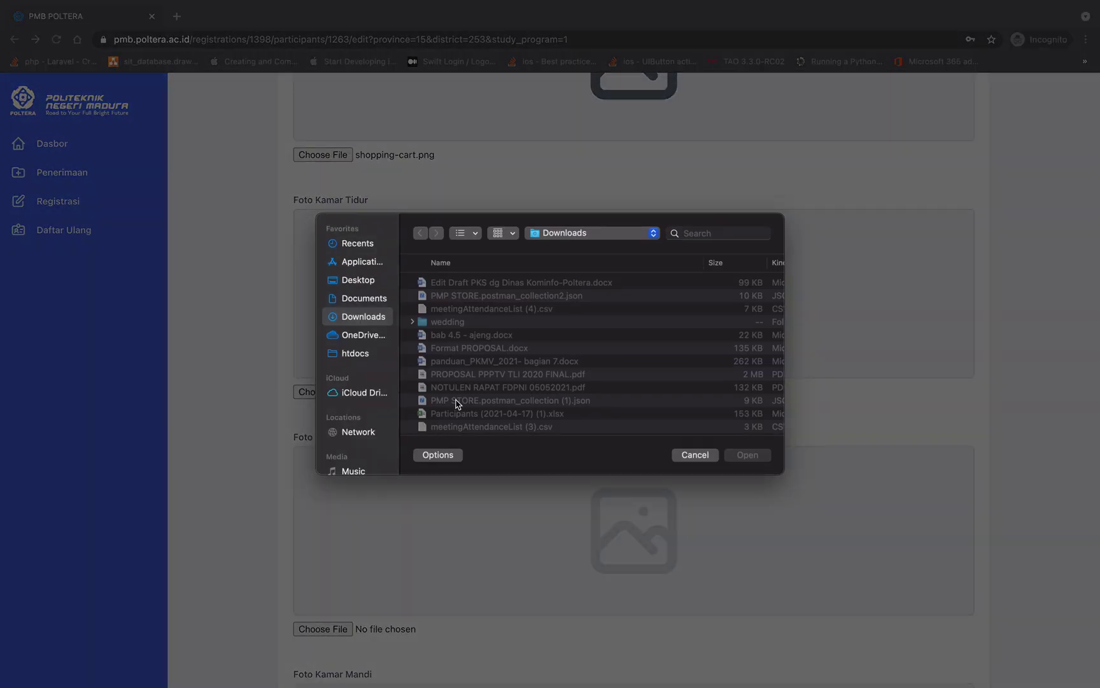
scroll(454, 404, "down", 3)
double_click(459, 377)
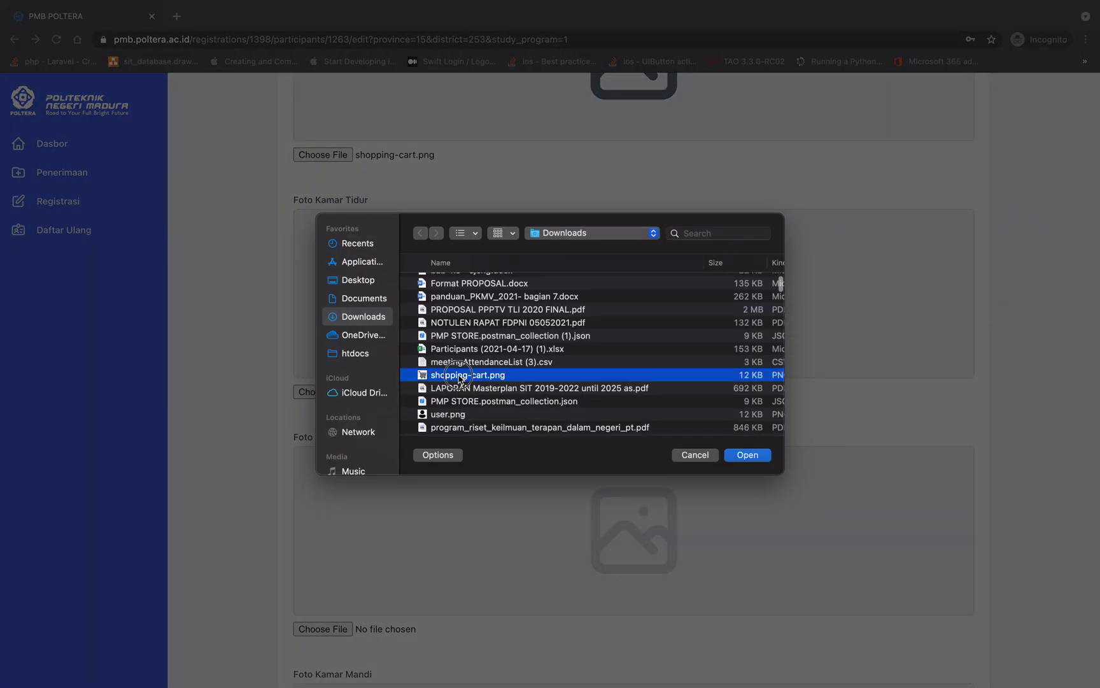
scroll(446, 482, "down", 5)
scroll(445, 485, "down", 2)
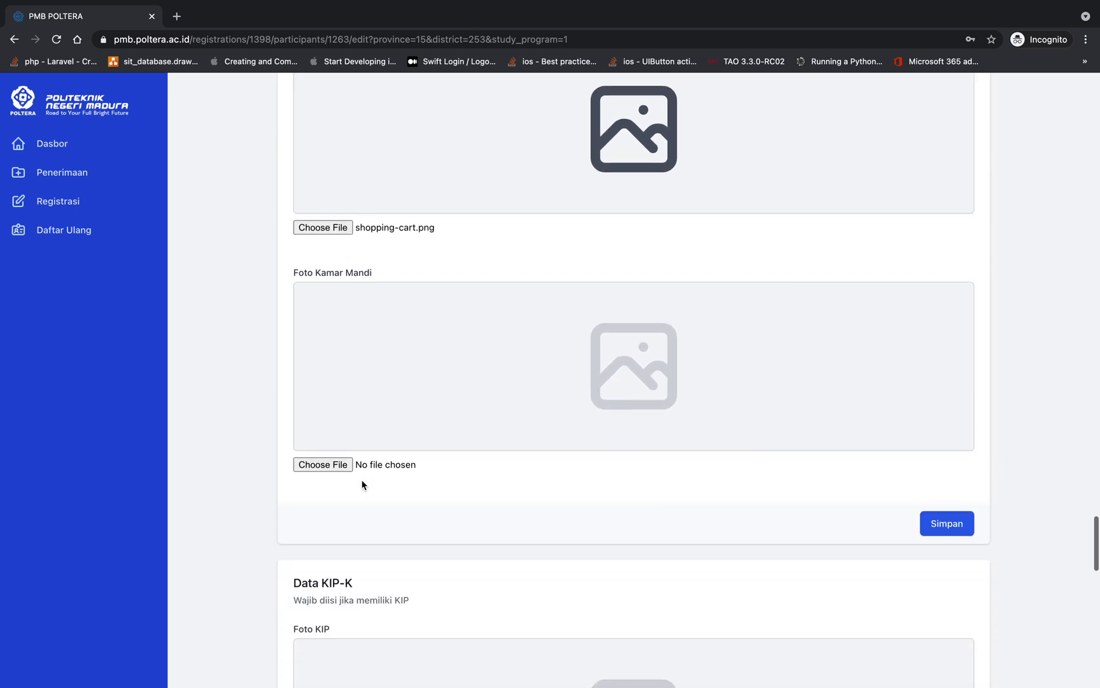
left_click(336, 461)
scroll(450, 395, "down", 1)
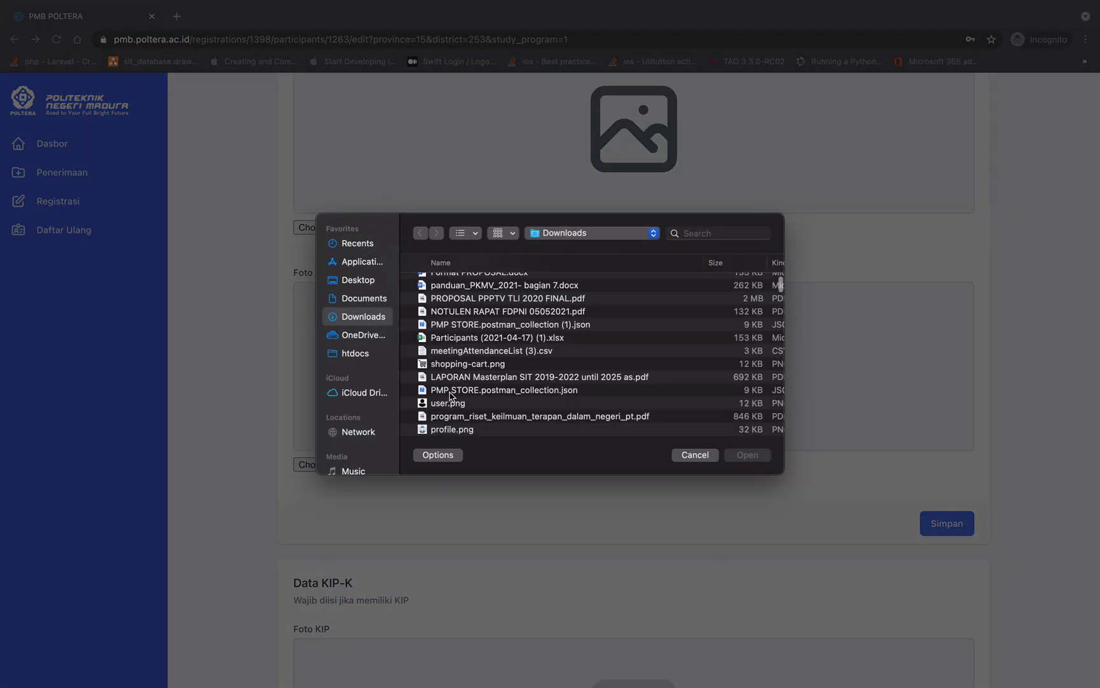
double_click(465, 364)
scroll(697, 433, "up", 3)
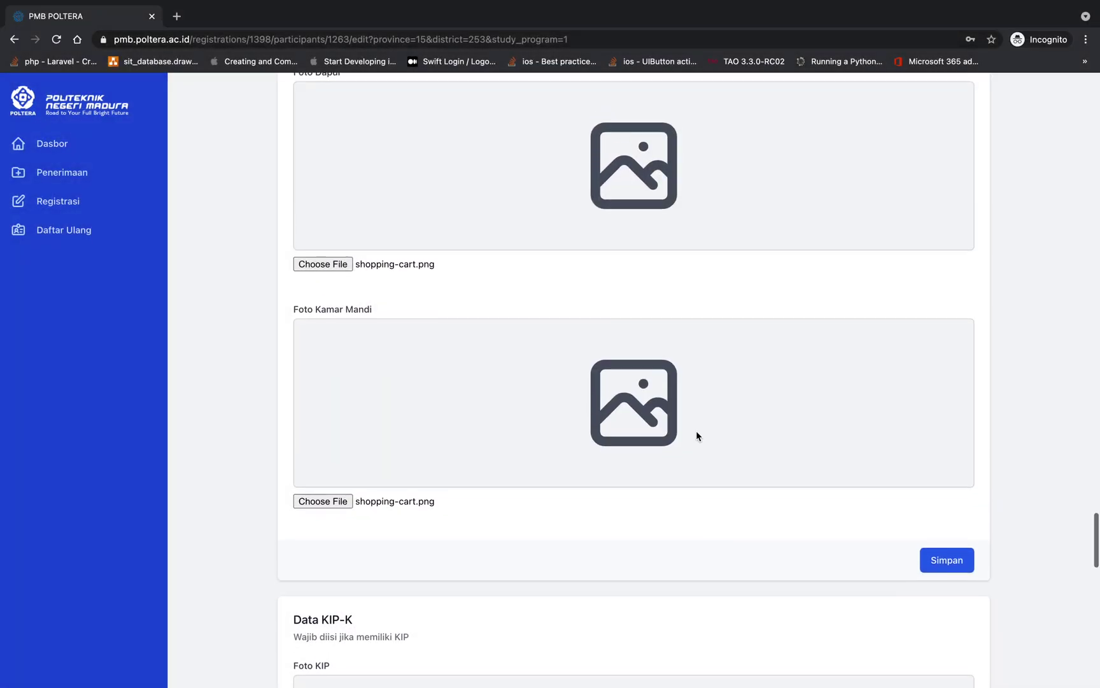
scroll(697, 433, "down", 1)
scroll(697, 433, "up", 1)
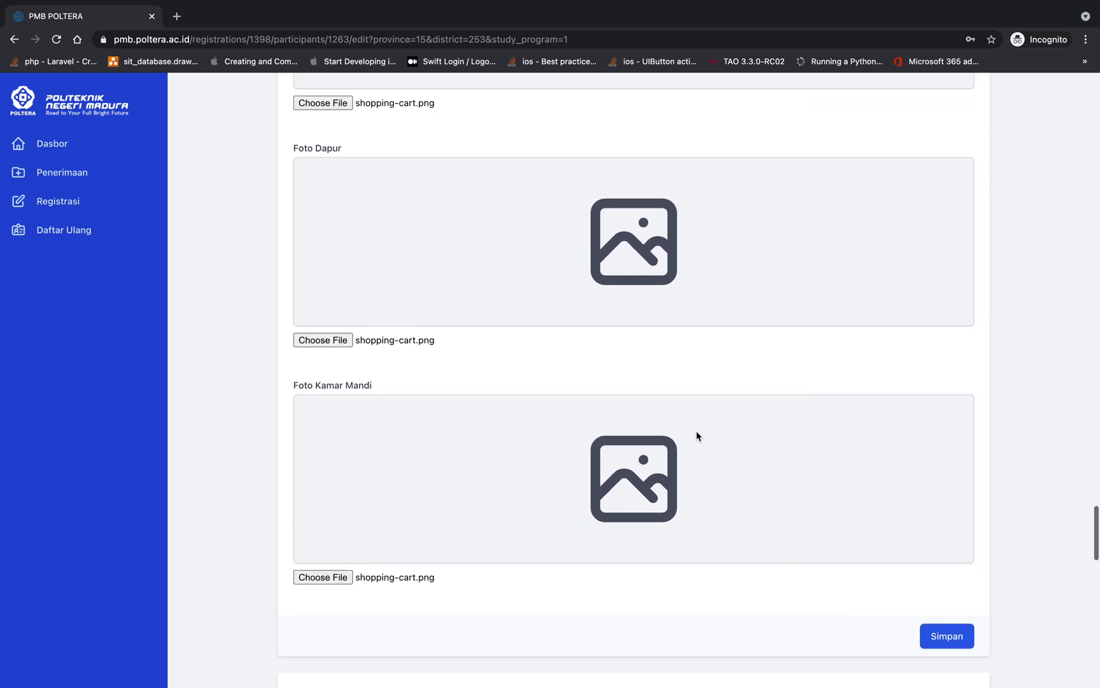
scroll(696, 433, "down", 3)
scroll(840, 415, "up", 7)
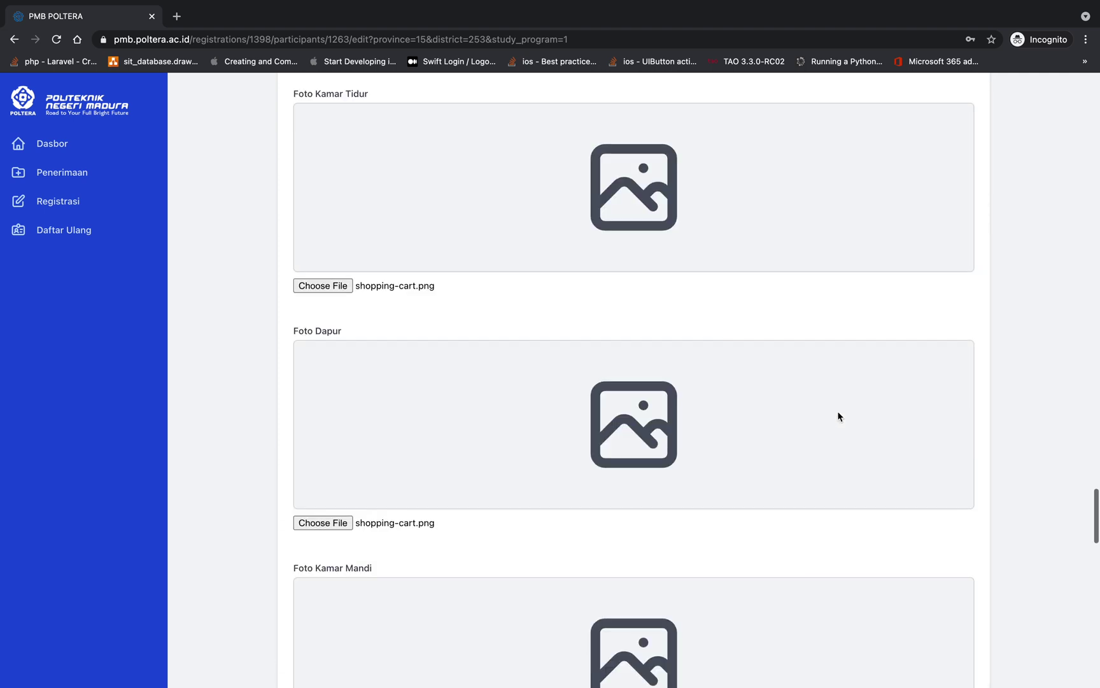
scroll(838, 415, "down", 10)
Save the economic data and the uploaded house photos
scroll(838, 416, "up", 3)
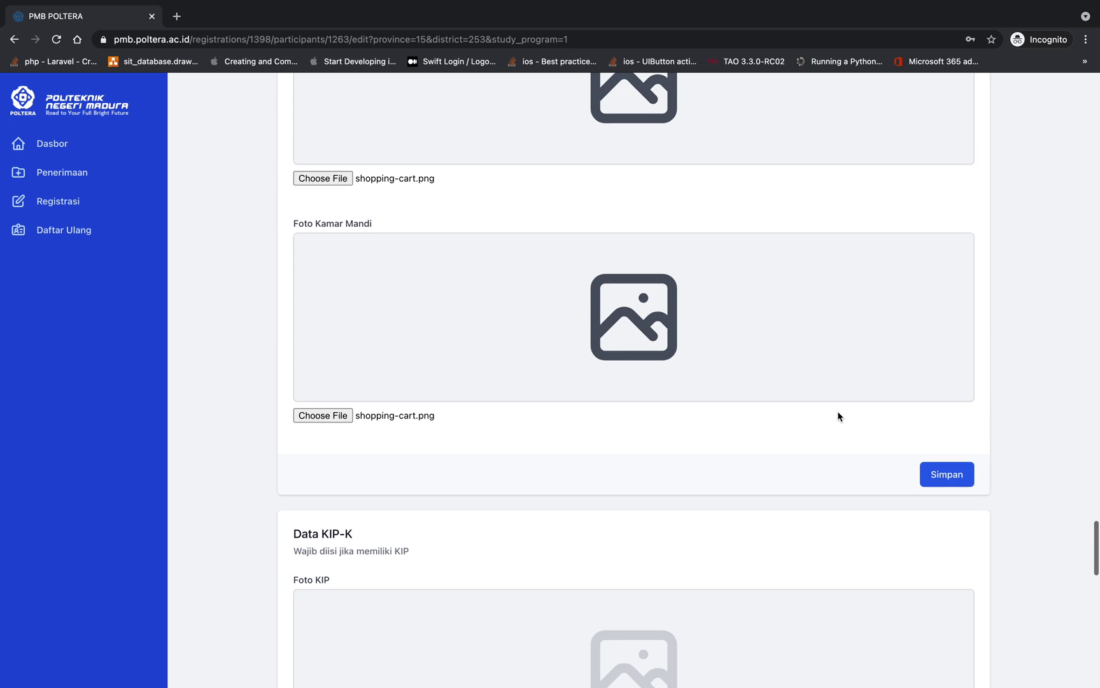
left_click(939, 475)
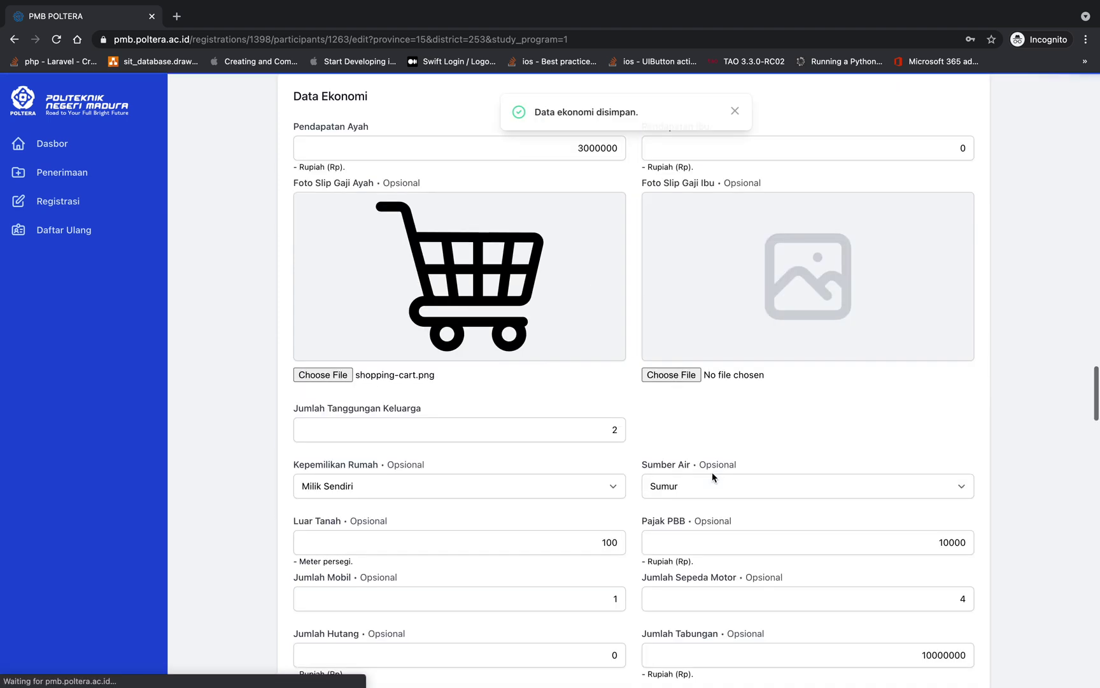
scroll(712, 474, "down", 20)
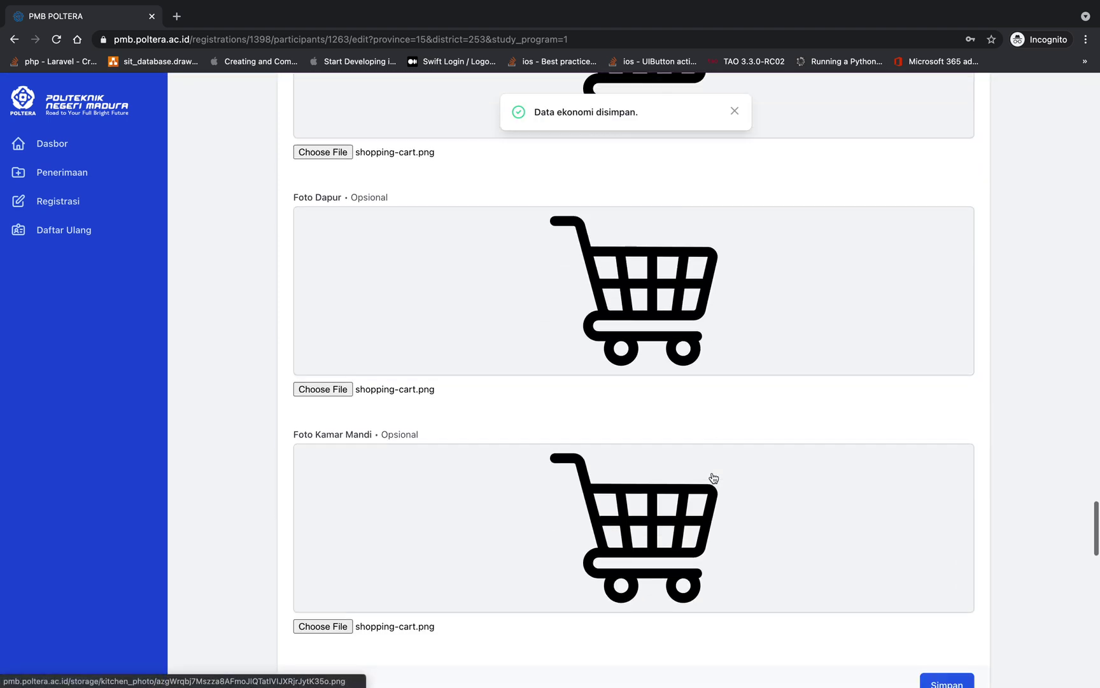
scroll(712, 476, "up", 5)
scroll(712, 476, "down", 1)
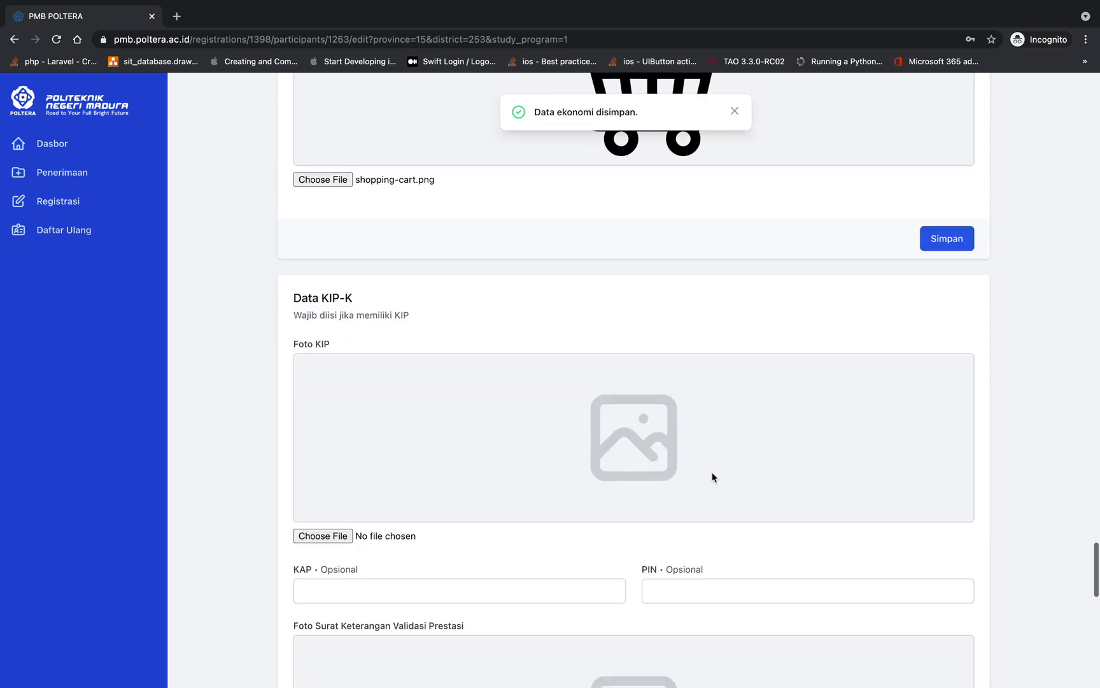
Highlight the Data KIP-K heading and its subtitle text
left_click_drag(294, 291, 418, 303)
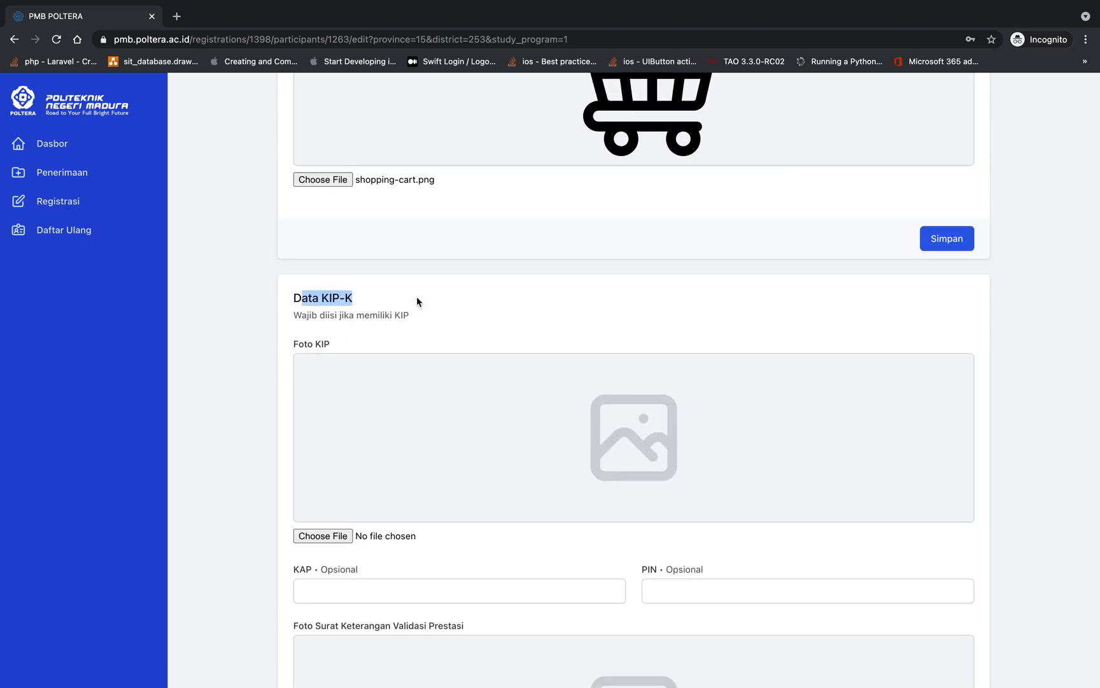
left_click(401, 301)
mouse_move(294, 297)
left_mouse_down()
mouse_move(390, 297)
mouse_move(401, 315)
mouse_move(280, 304)
left_mouse_up()
left_click(342, 310)
scroll(364, 361, "down", 1)
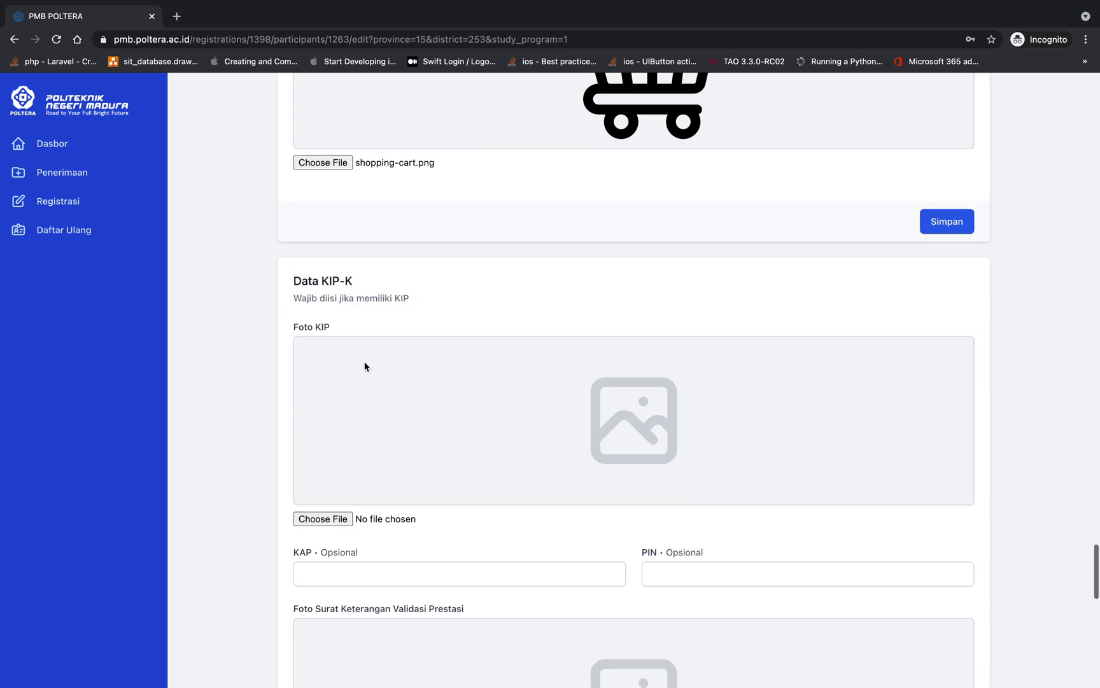
left_click_drag(295, 279, 421, 284)
left_click(329, 279)
left_click(421, 284)
Scroll through the Data KIP-K section, highlighting its full heading along the way
scroll(339, 304, "down", 3)
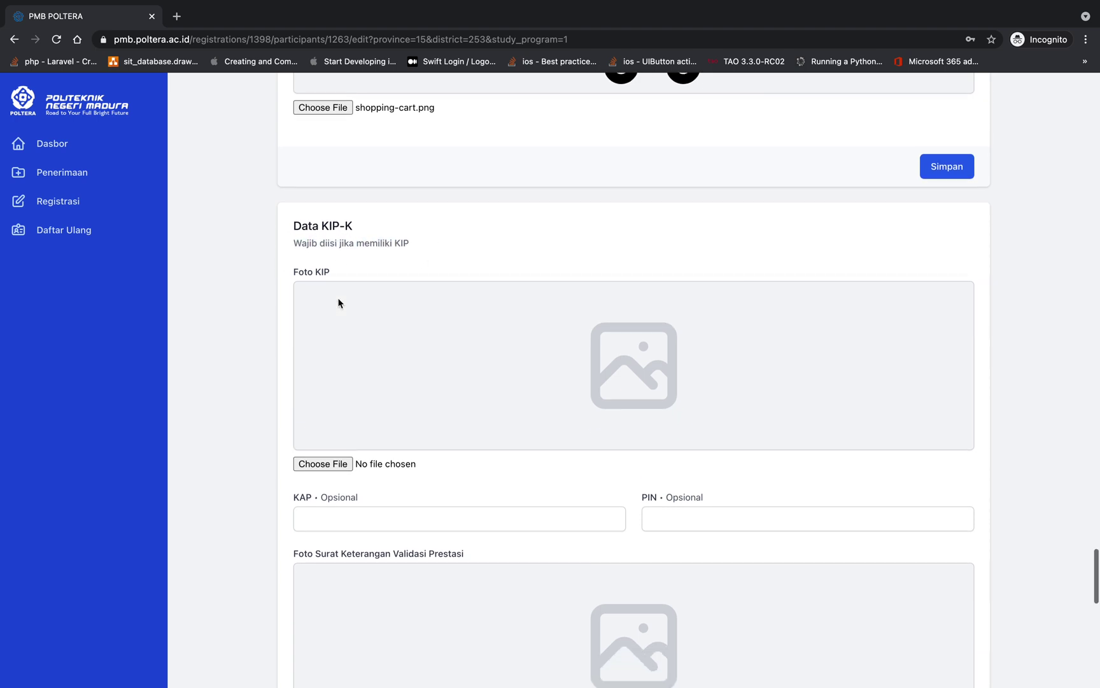
scroll(339, 301, "up", 2)
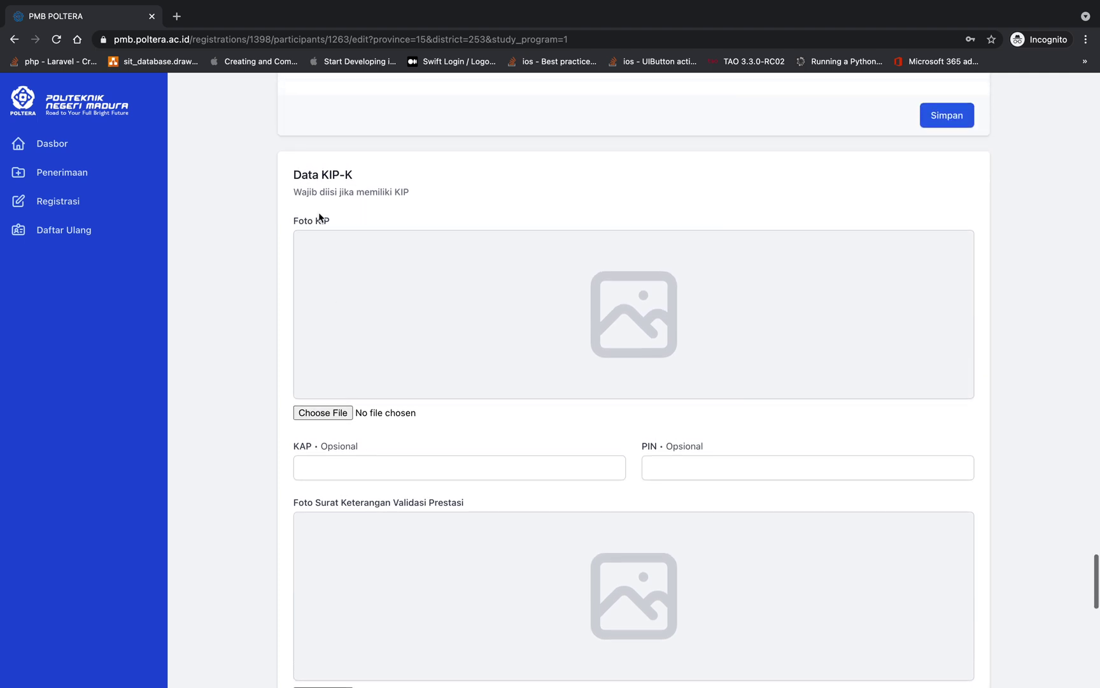
left_click(323, 175)
left_click_drag(323, 174, 400, 172)
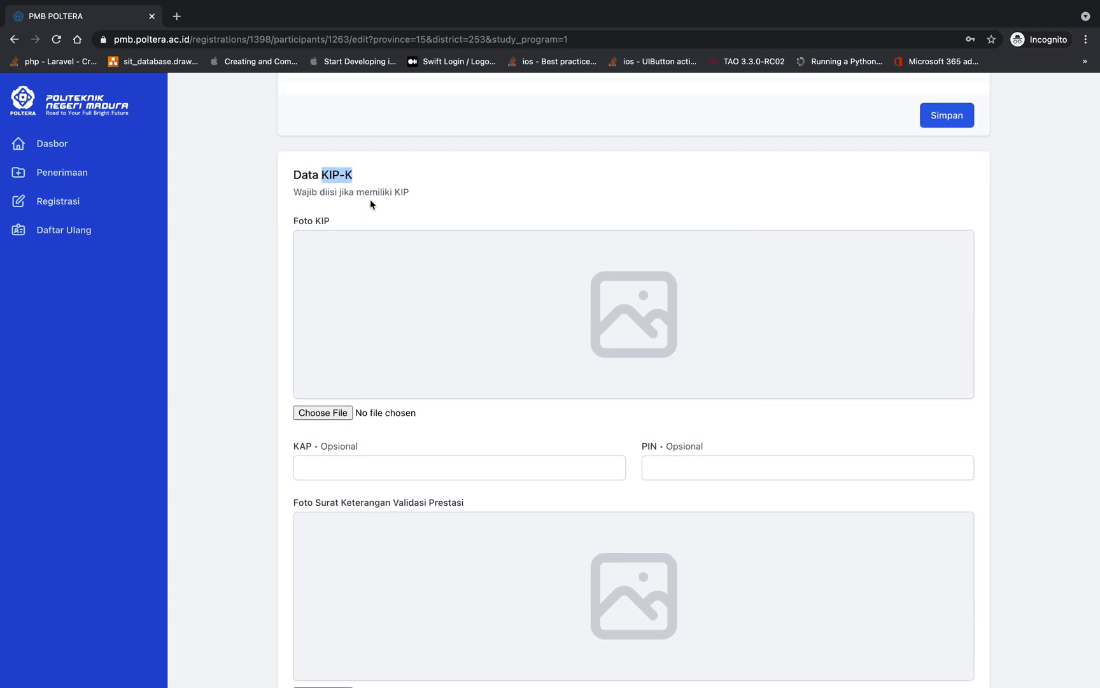
scroll(369, 199, "up", 1)
left_click_drag(294, 192, 377, 195)
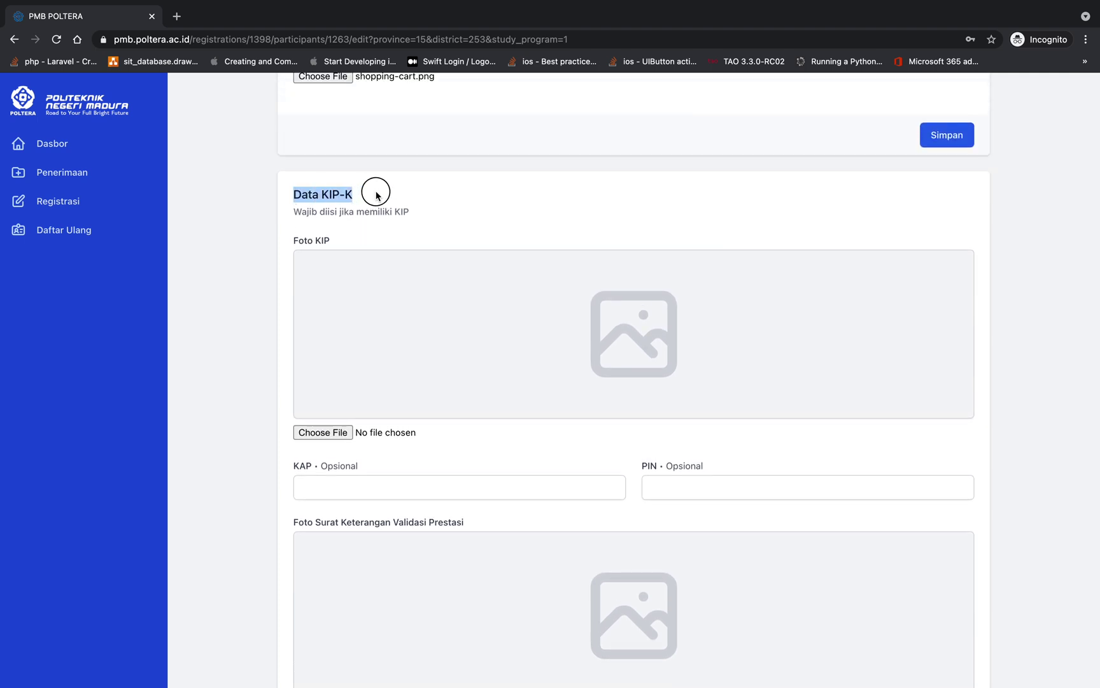
scroll(385, 234, "down", 1)
scroll(385, 234, "down", 1)
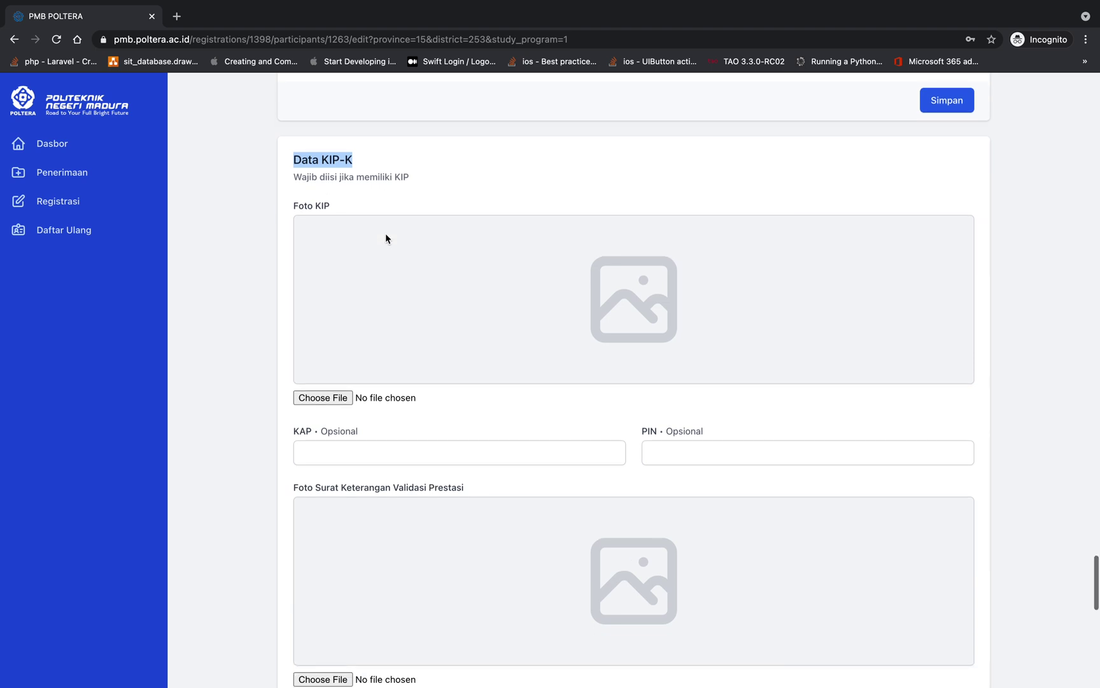
scroll(385, 235, "down", 1)
scroll(385, 236, "up", 2)
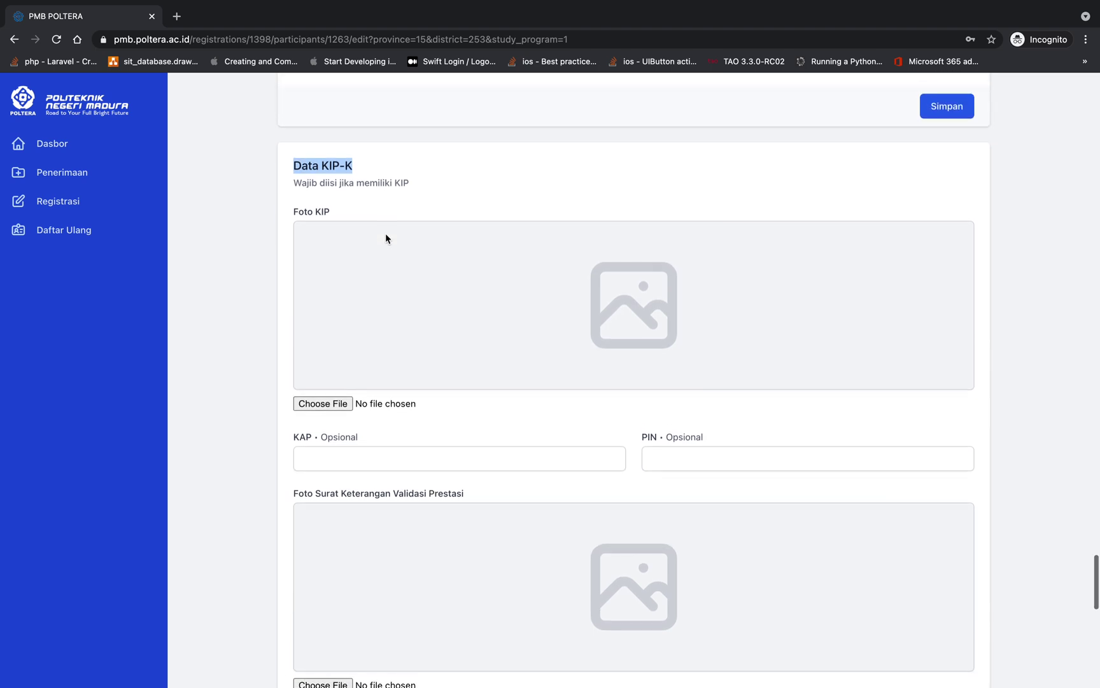
scroll(321, 305, "down", 1)
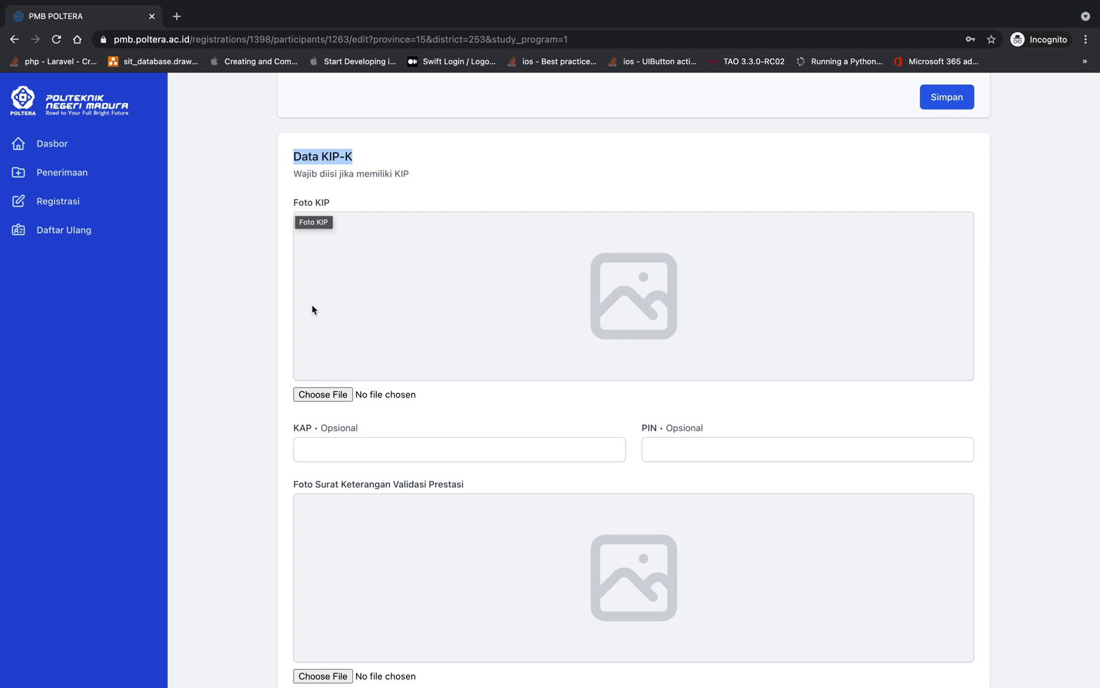
left_click(323, 394)
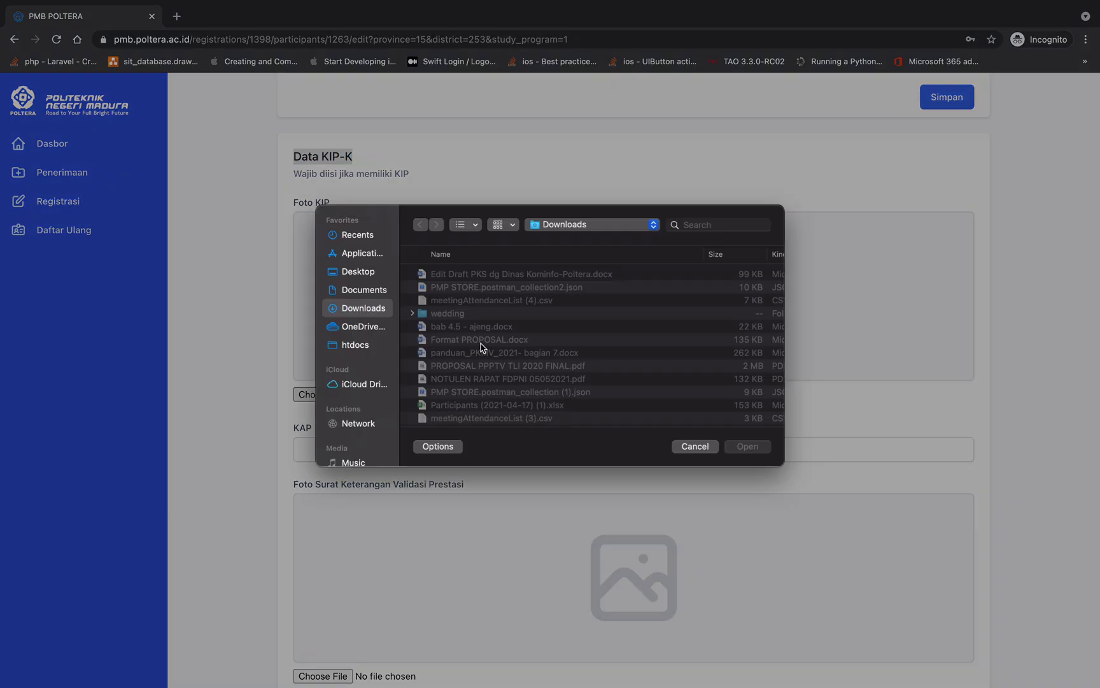
key("Escape")
scroll(505, 432, "down", 10)
scroll(506, 432, "down", 4)
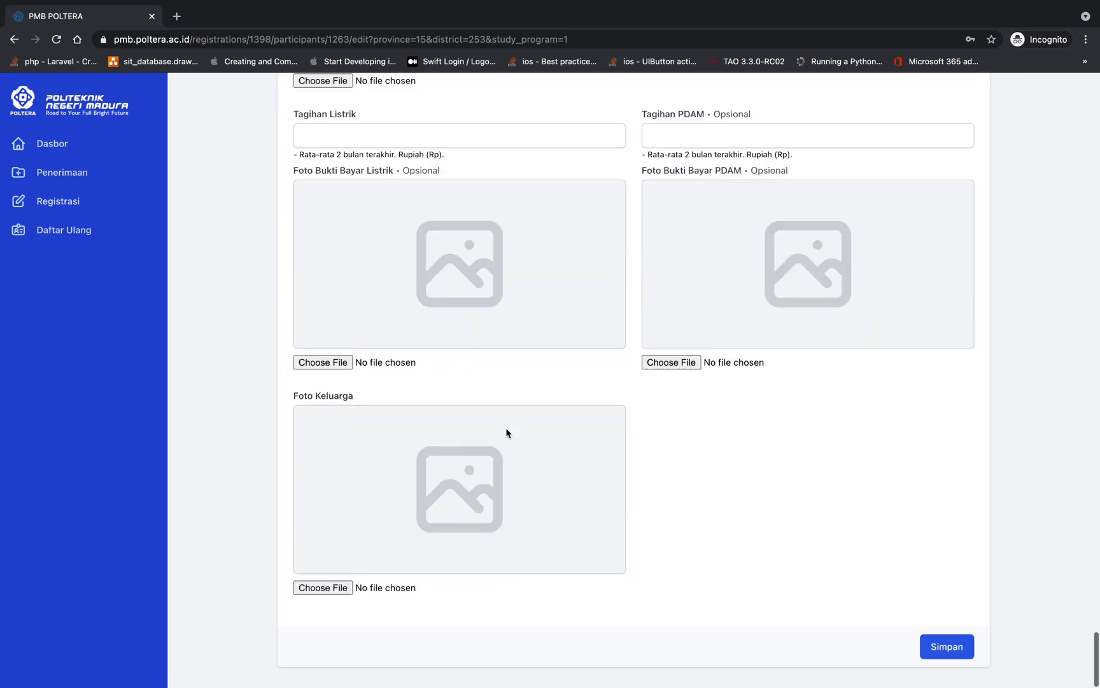
scroll(506, 433, "up", 20)
scroll(506, 433, "up", 15)
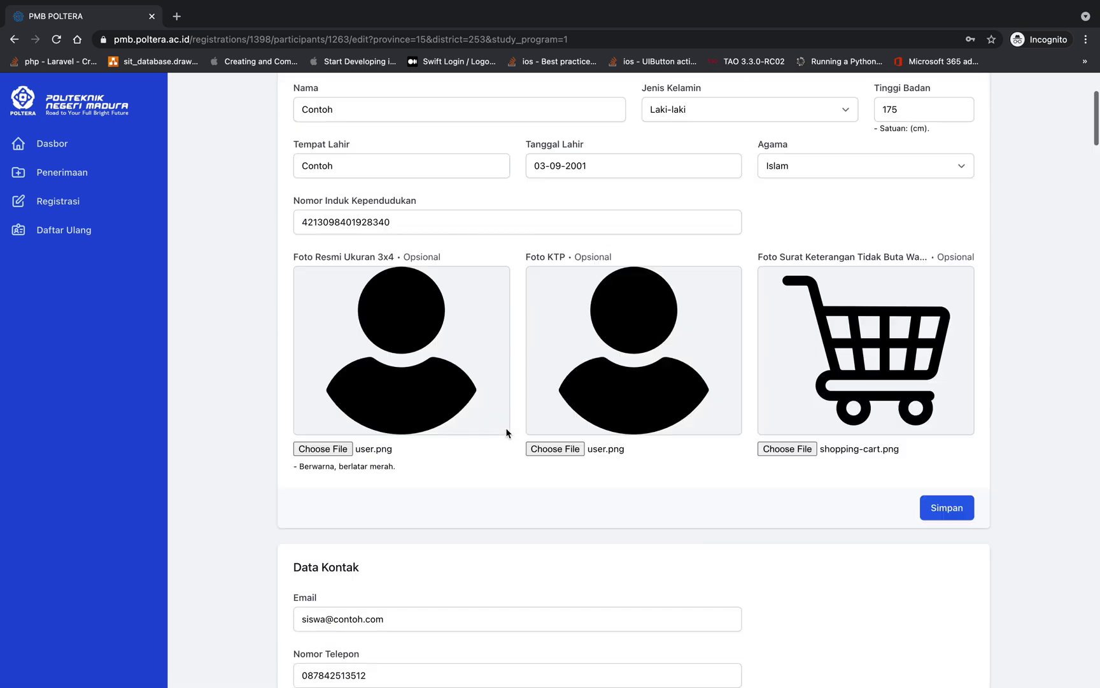
scroll(533, 327, "down", 10)
scroll(534, 327, "down", 20)
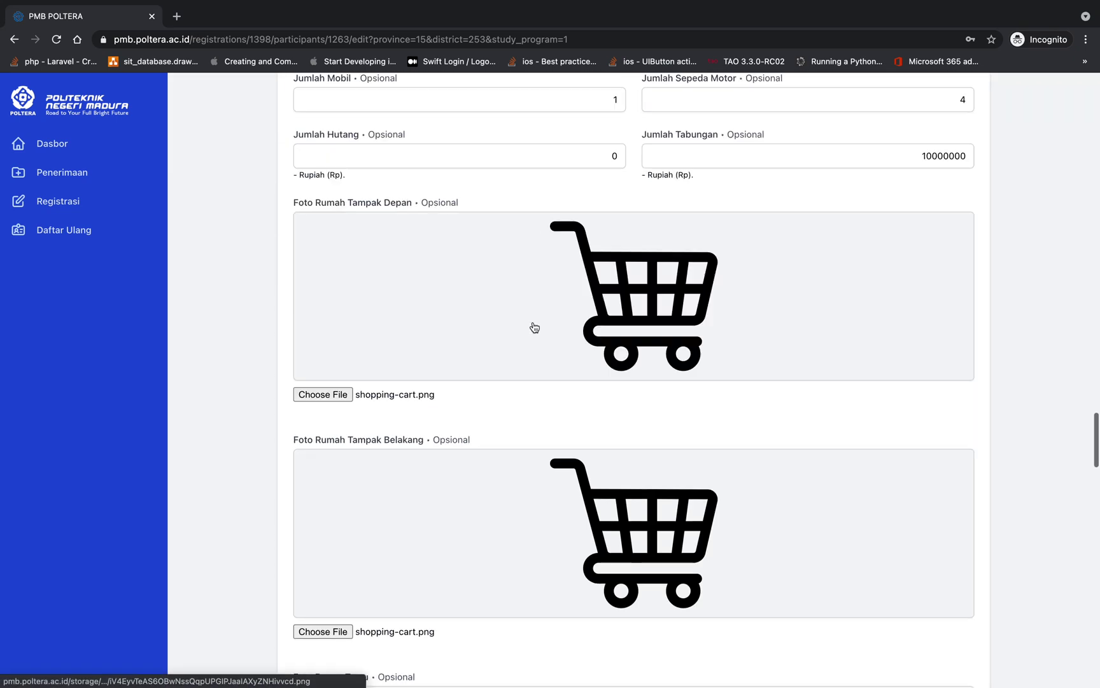
scroll(534, 327, "up", 20)
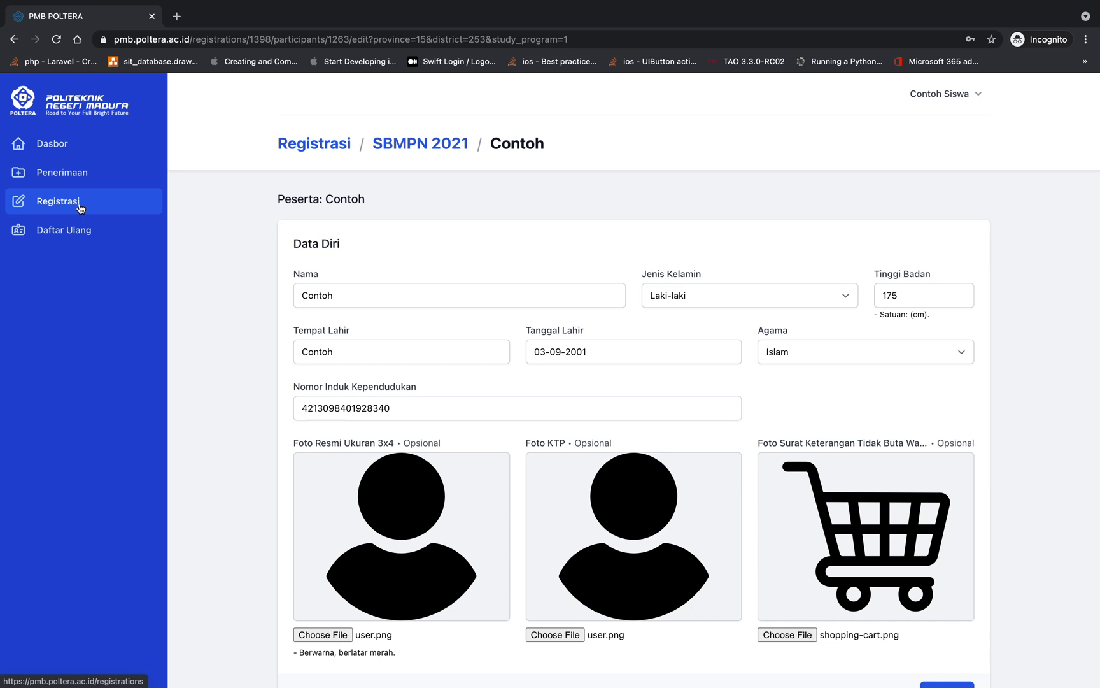
Return to the SBMPN 2021 list and check Contoh's D3 Teknik Listrik Industri choice
left_click(445, 150)
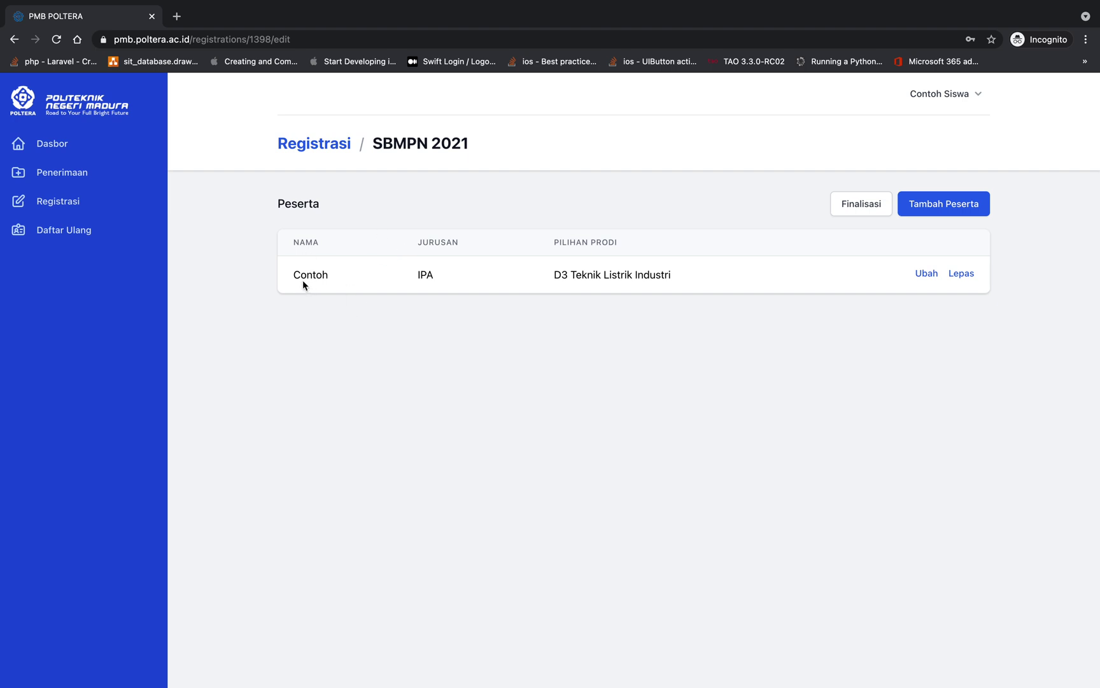
left_click_drag(303, 279, 465, 280)
left_click(418, 277)
left_click_drag(557, 271, 702, 275)
scroll(702, 275, "down", 1)
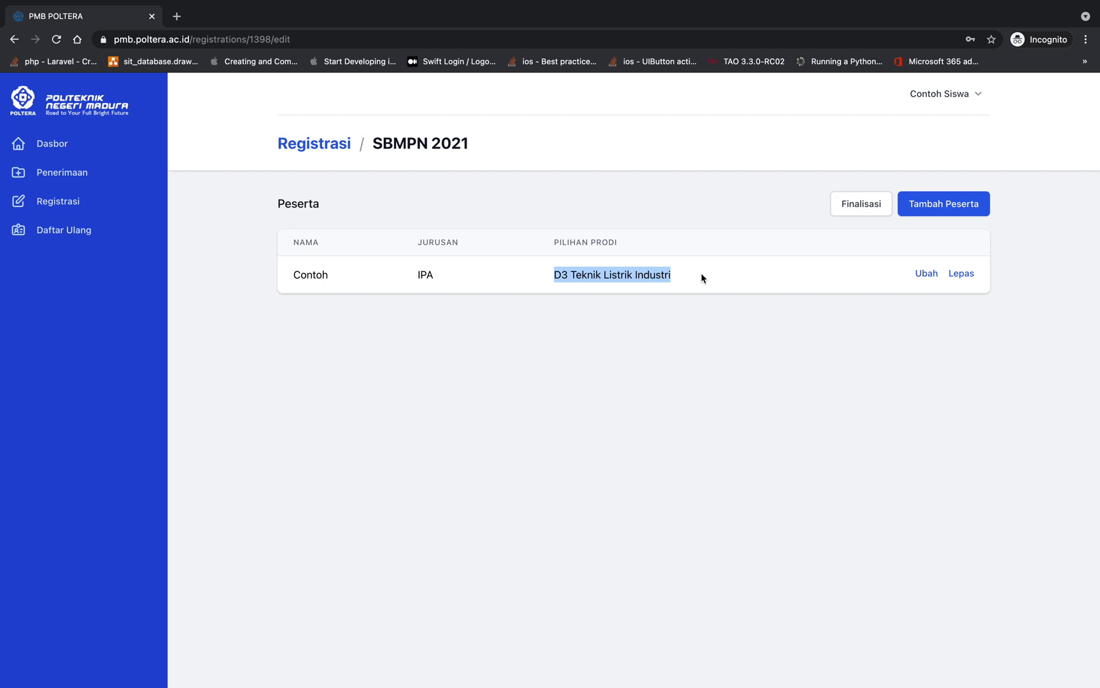
Edit Contoh's details, keeping D3 Teknik Bangunan Kapal as the second program choice
left_click(925, 279)
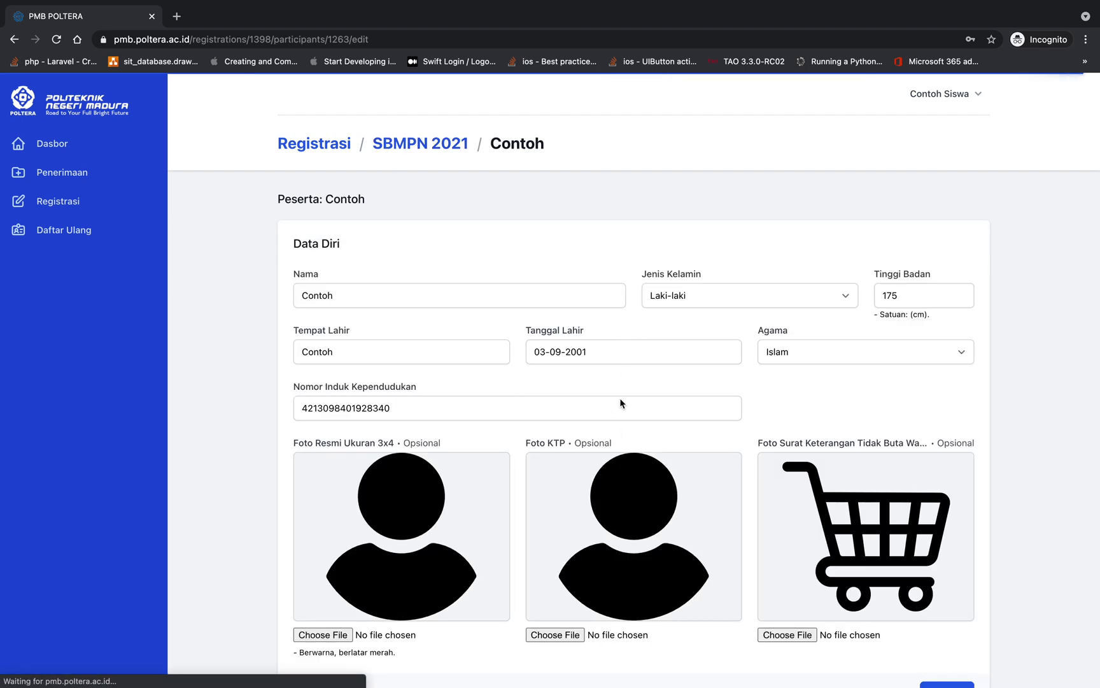
scroll(620, 400, "down", 10)
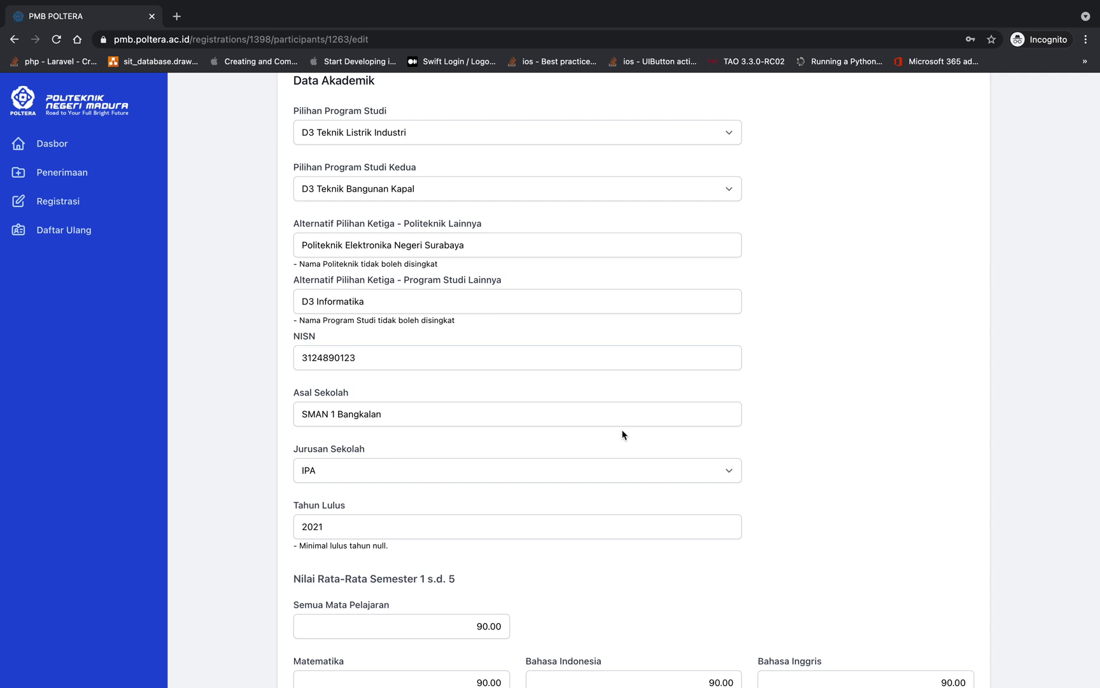
scroll(622, 435, "down", 7)
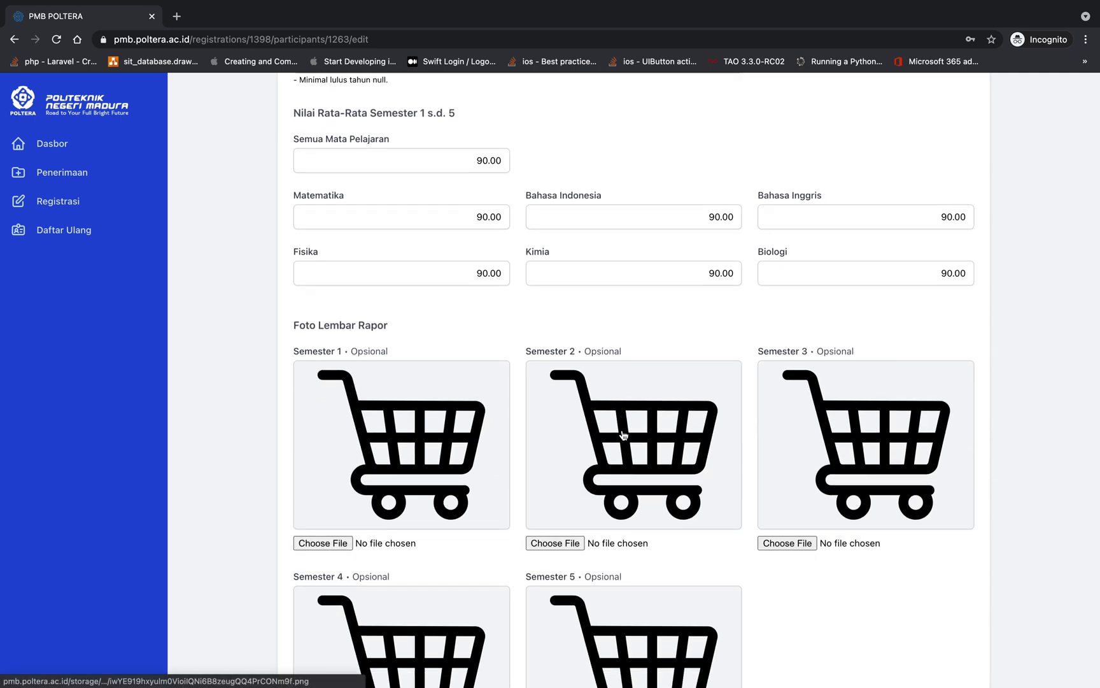
scroll(623, 435, "down", 7)
scroll(623, 434, "up", 10)
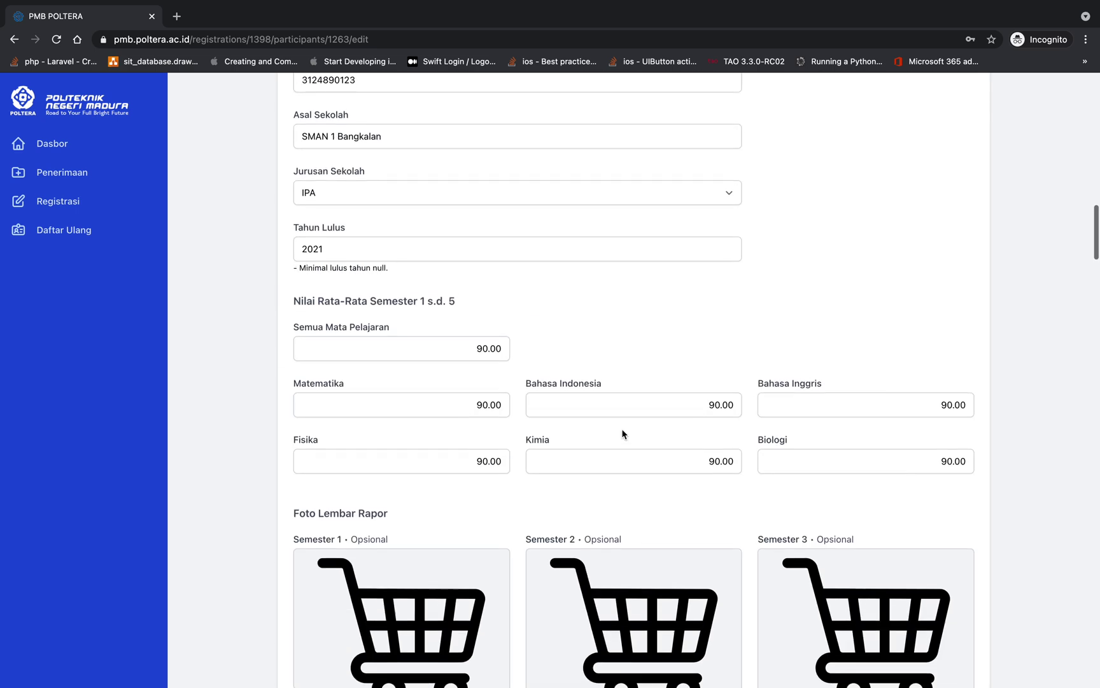
scroll(623, 434, "up", 7)
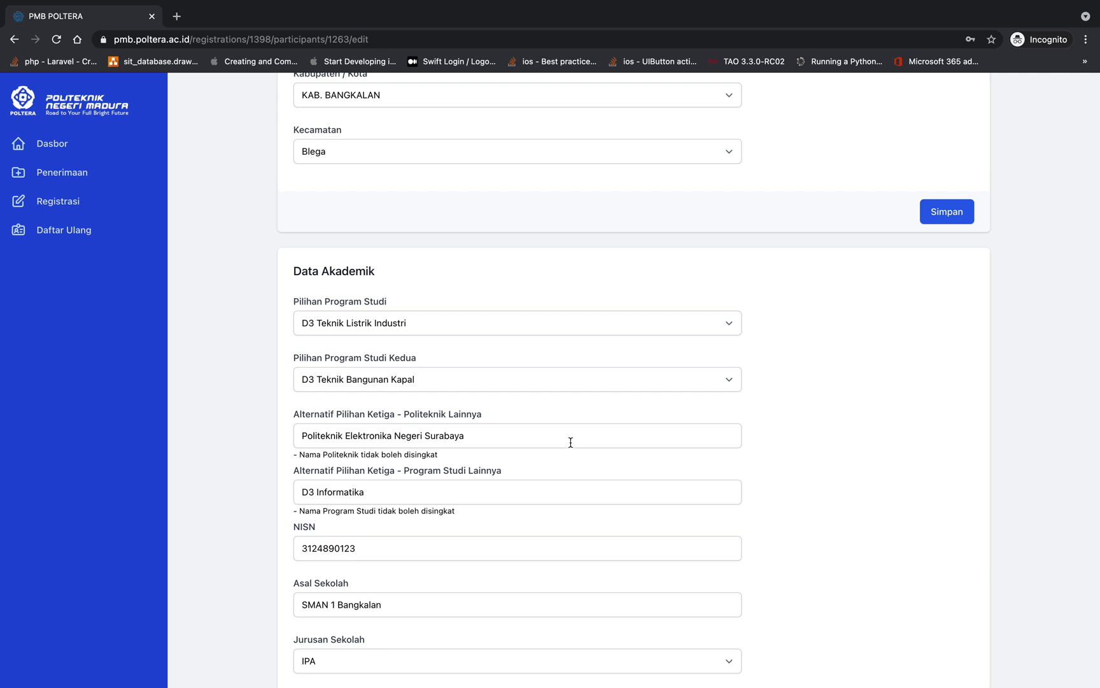
left_click(573, 385)
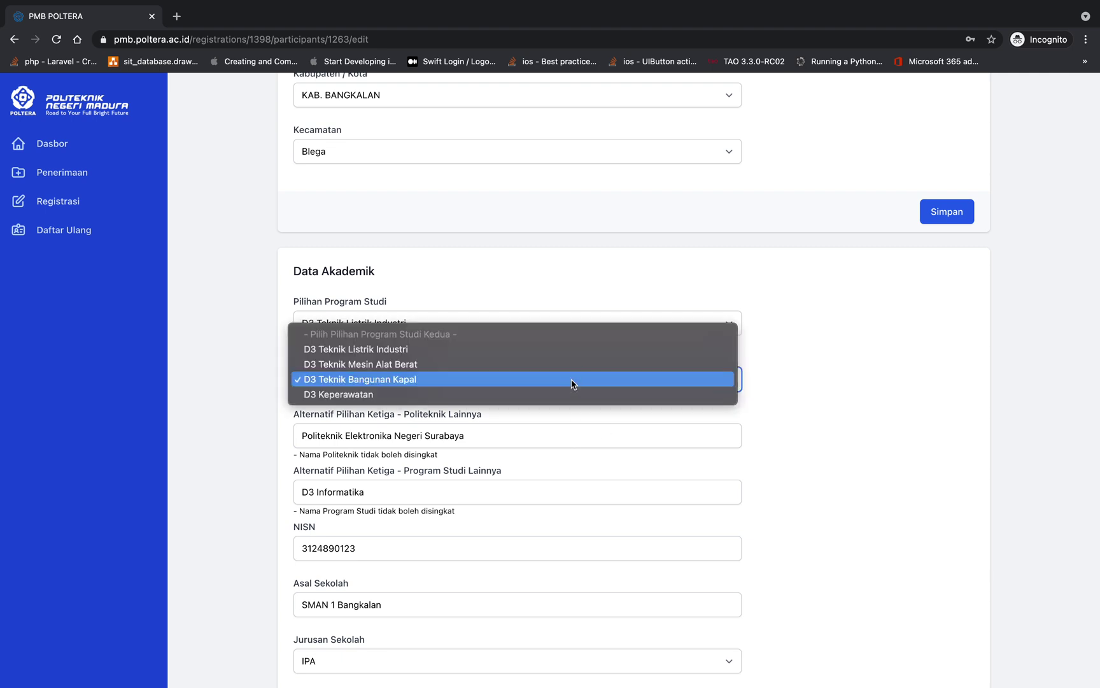
left_click(572, 380)
Check the alternative third-choice polytechnic field, then return to the SBMPN 2021 list
left_click(536, 436)
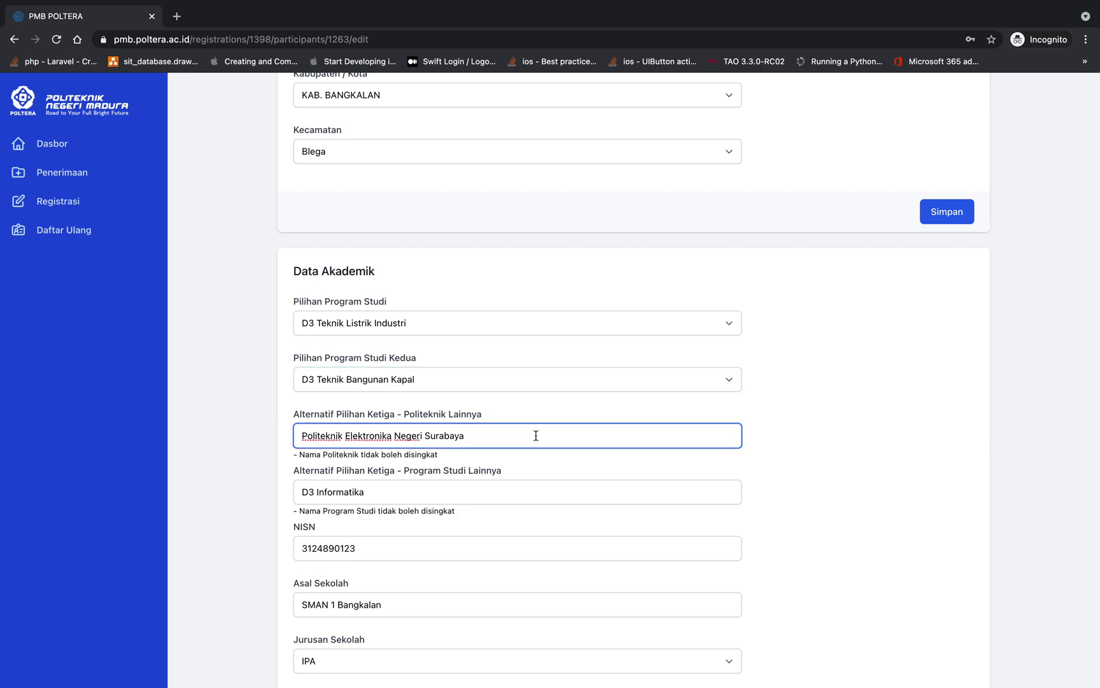
scroll(461, 391, "down", 15)
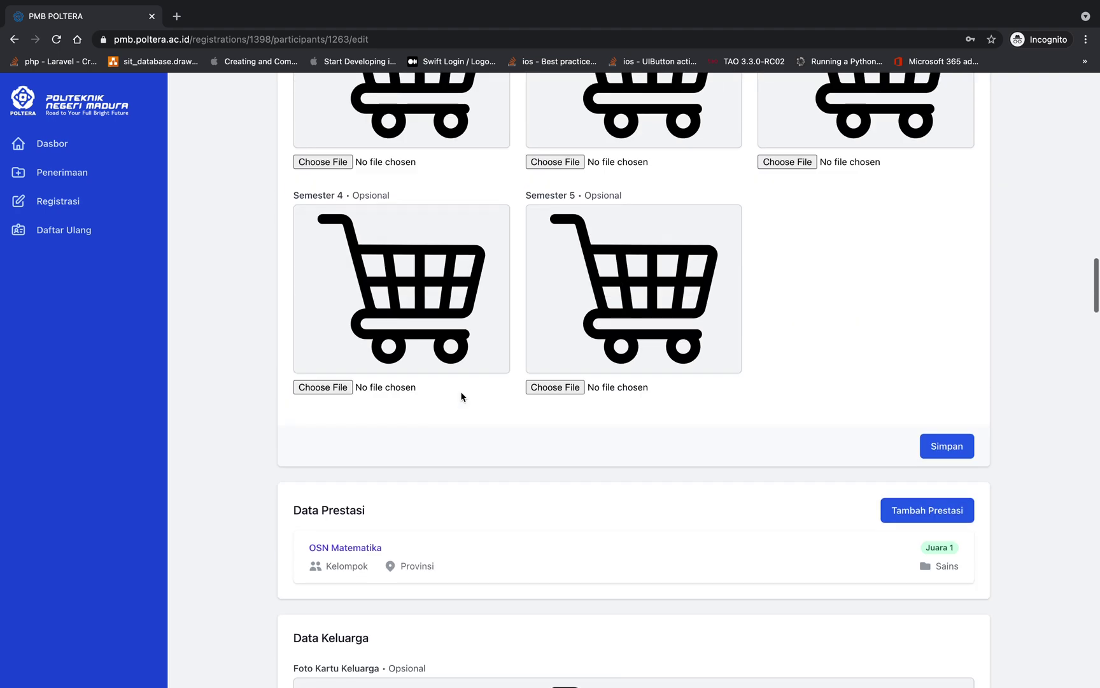
scroll(461, 390, "up", 15)
left_click(413, 148)
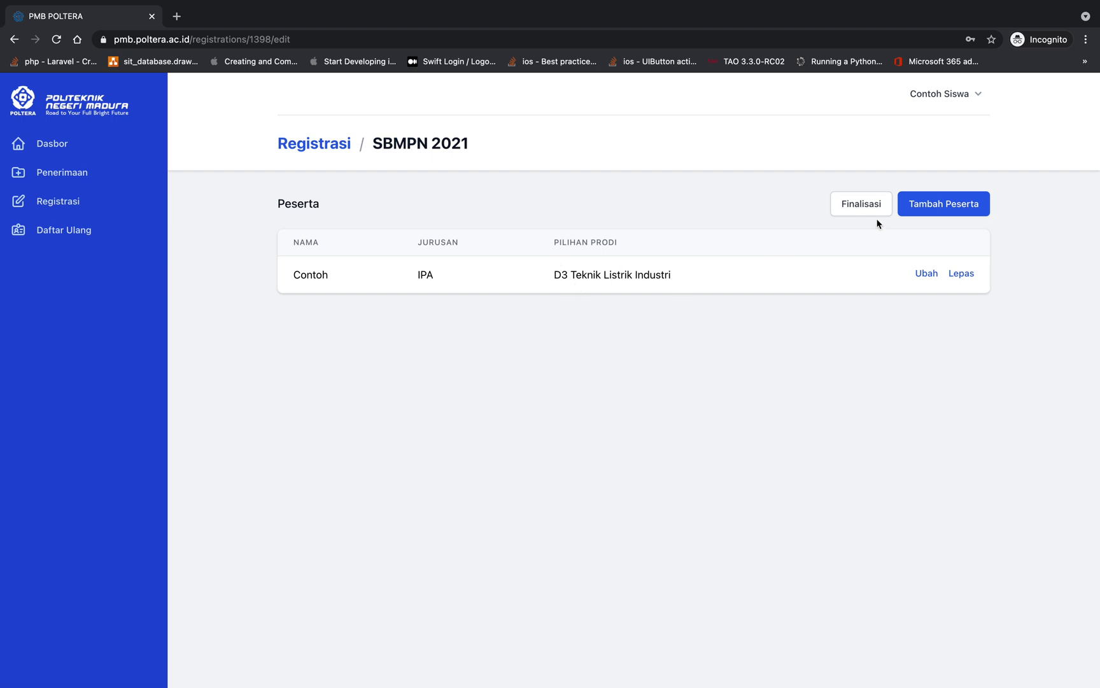
Finalize the registration with Simpan Final and review the three listed program choices
left_click(853, 206)
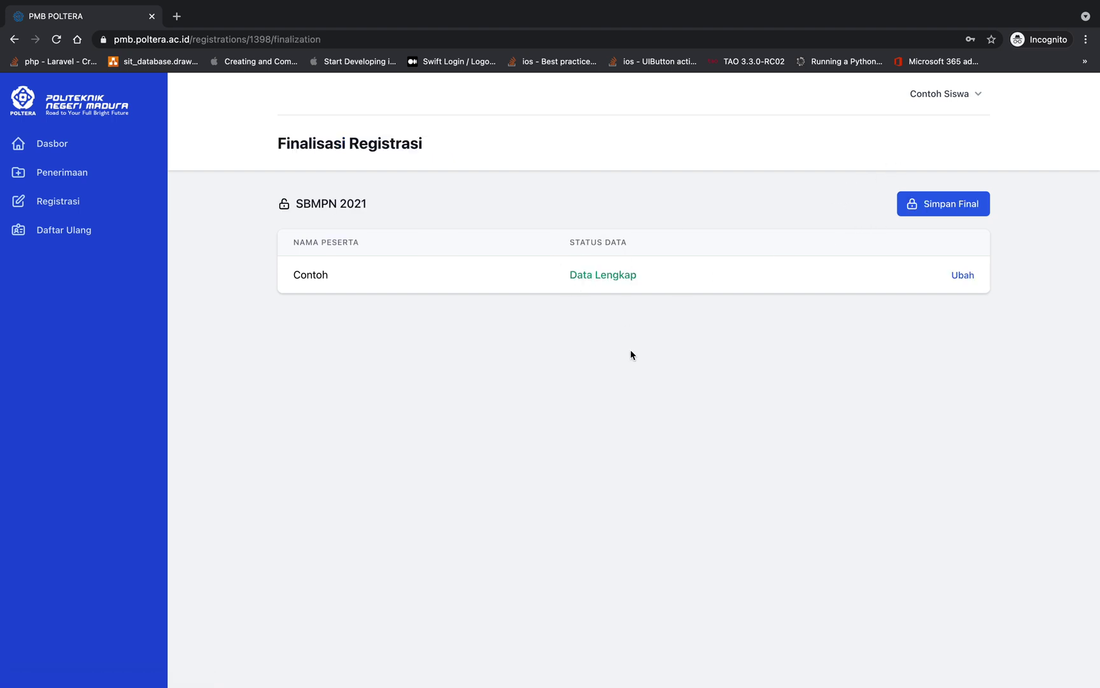
left_click(953, 207)
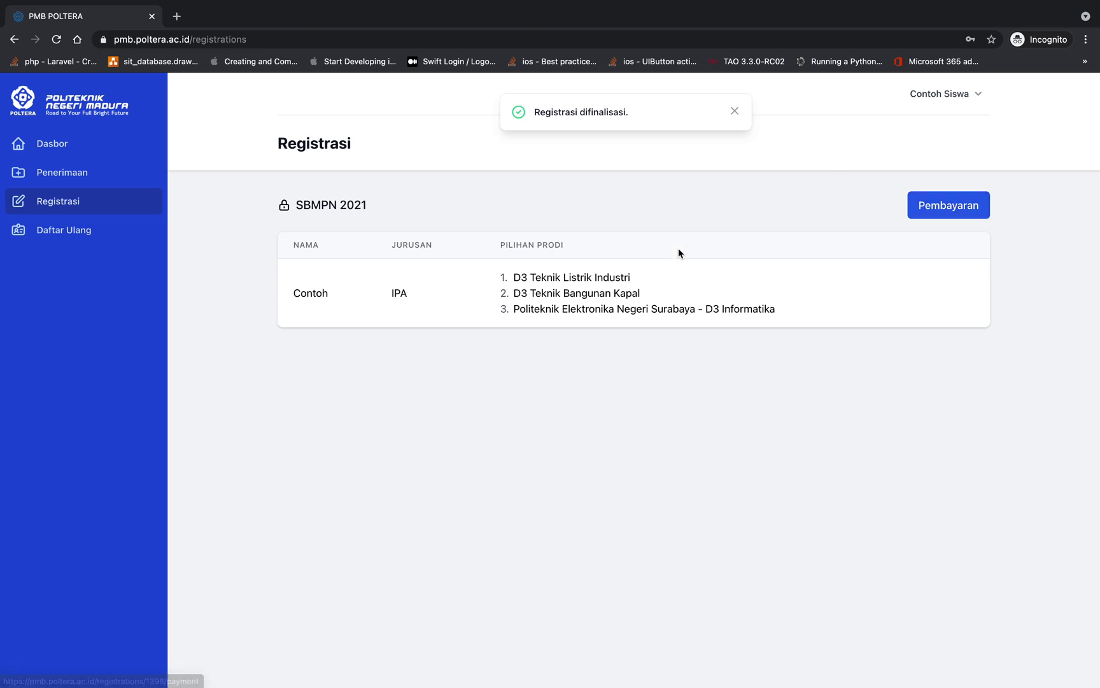
left_click(508, 278)
left_click_drag(507, 279, 666, 298)
left_click(665, 297)
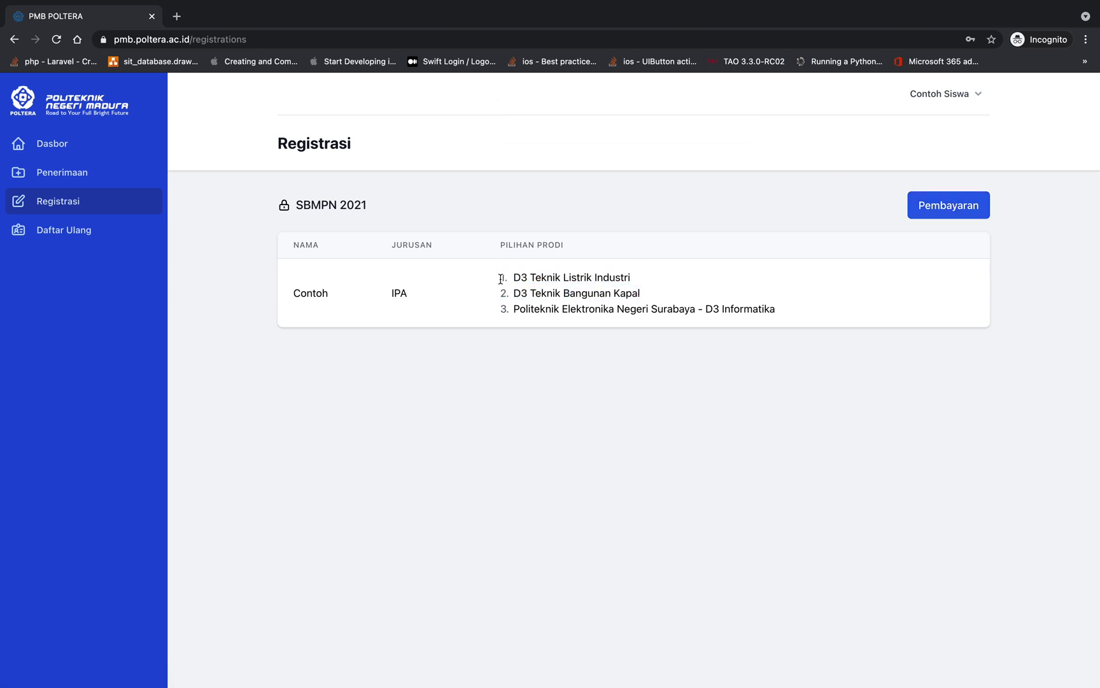
left_click_drag(499, 279, 790, 313)
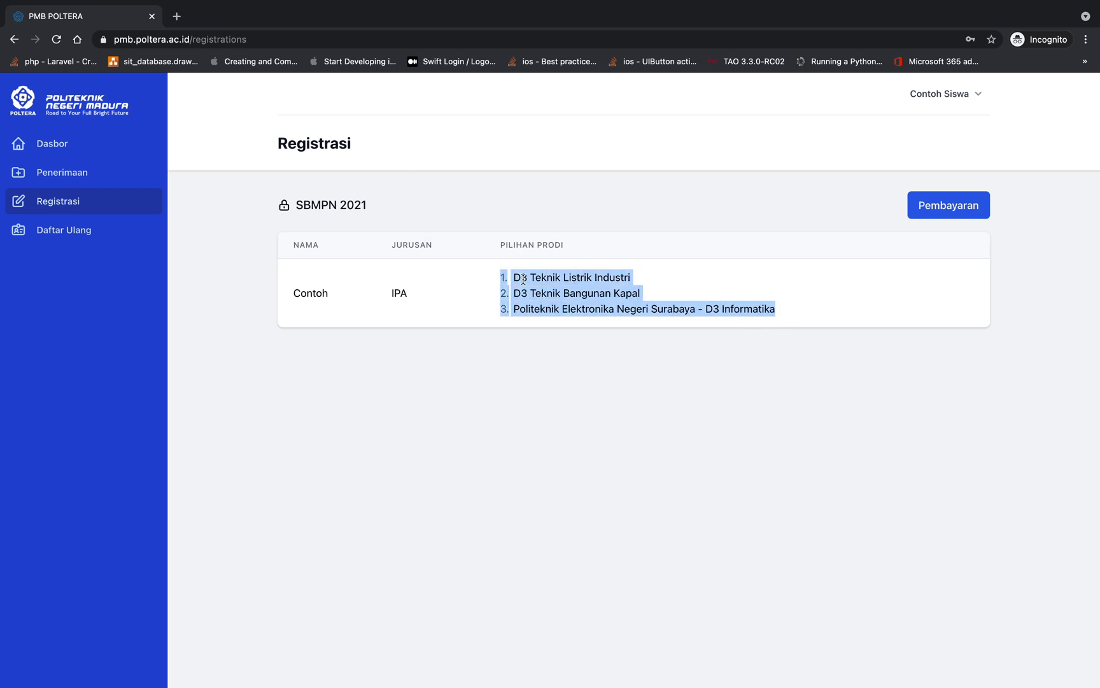
Inspect each program choice: D3 Teknik Listrik Industri, D3 Teknik Bangunan Kapal, and the third
left_click_drag(514, 279, 644, 288)
left_click(634, 271)
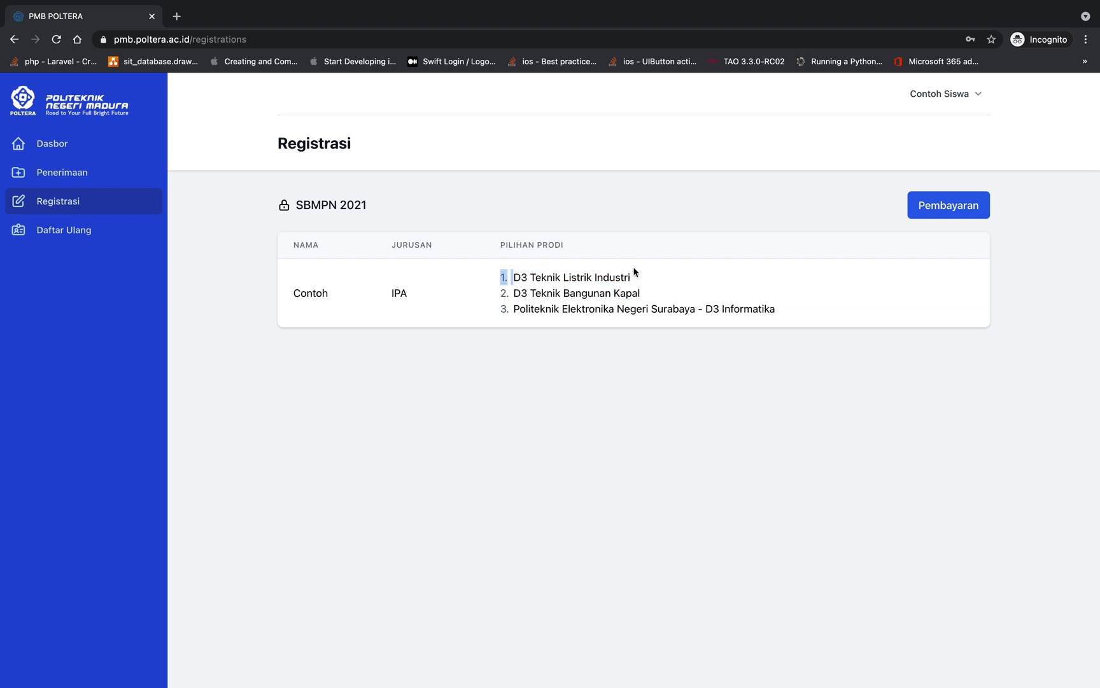
left_click_drag(514, 277, 659, 277)
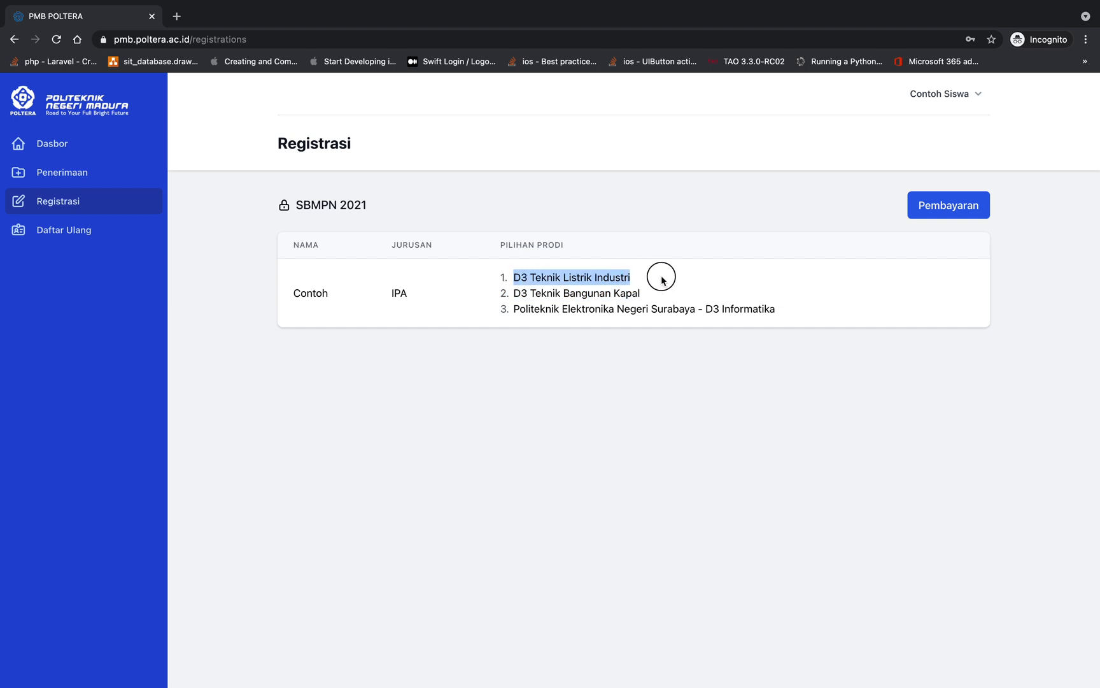
left_click_drag(498, 278, 655, 278)
left_click_drag(512, 293, 710, 290)
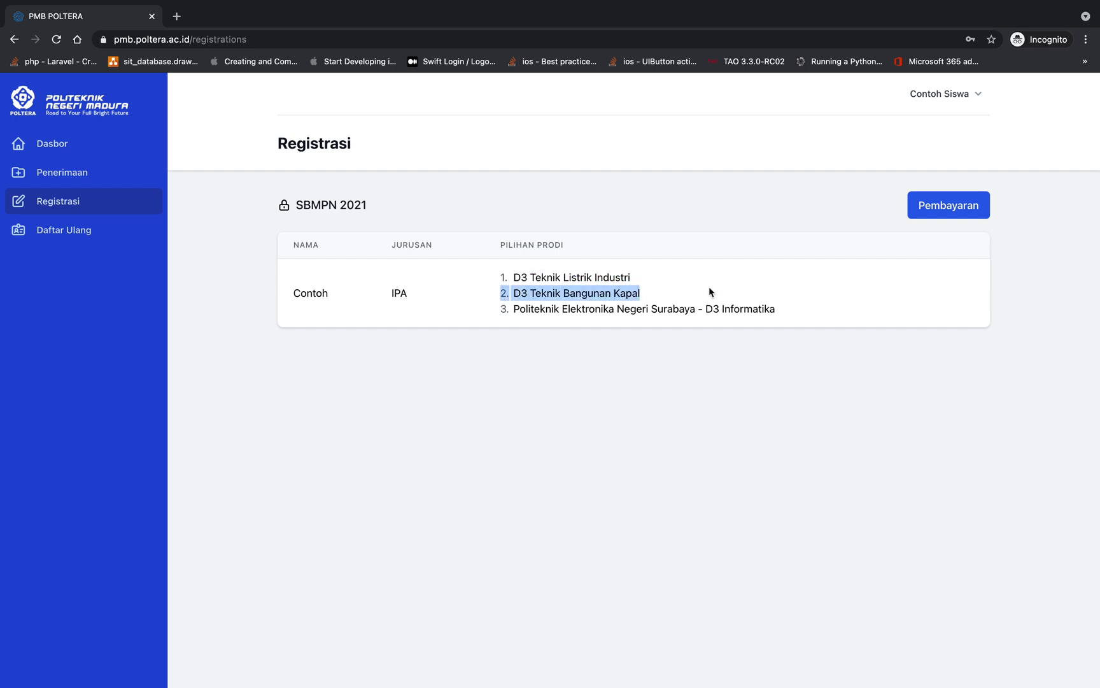
left_click_drag(536, 278, 658, 285)
left_click_drag(535, 298, 663, 293)
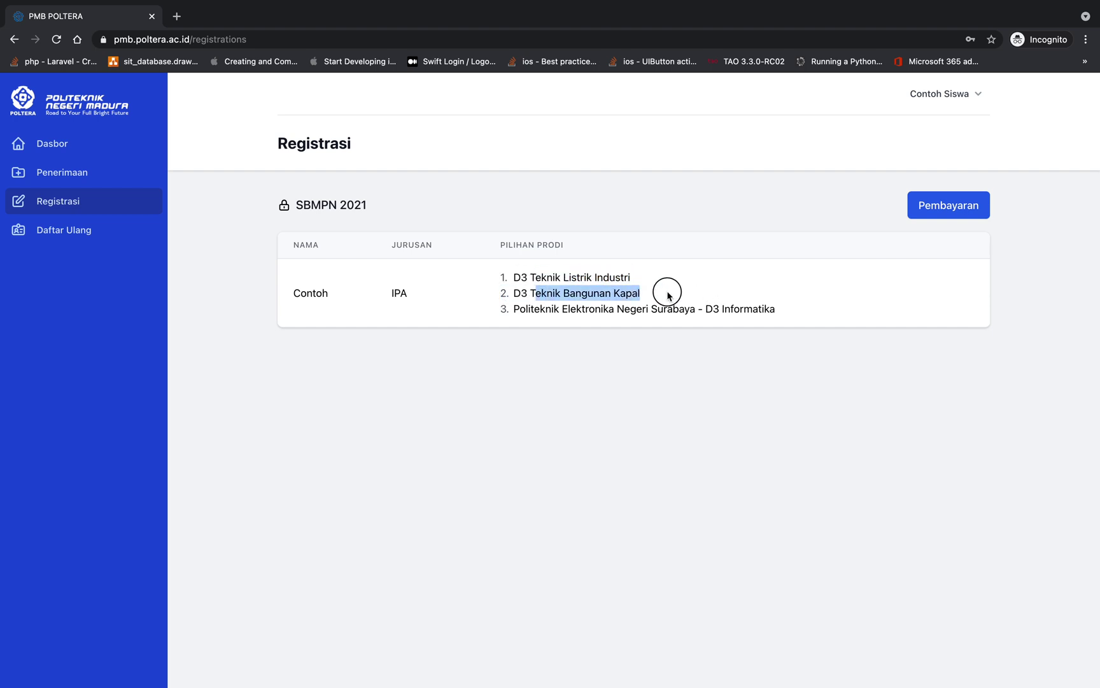
left_click_drag(560, 308, 860, 281)
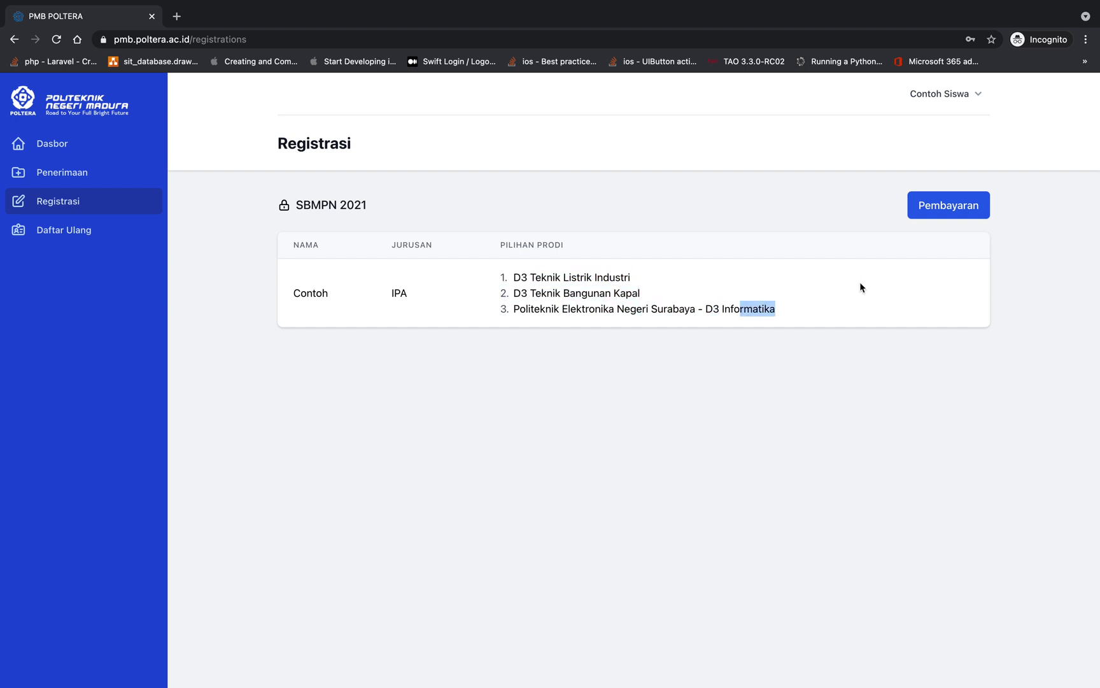
left_click(857, 268)
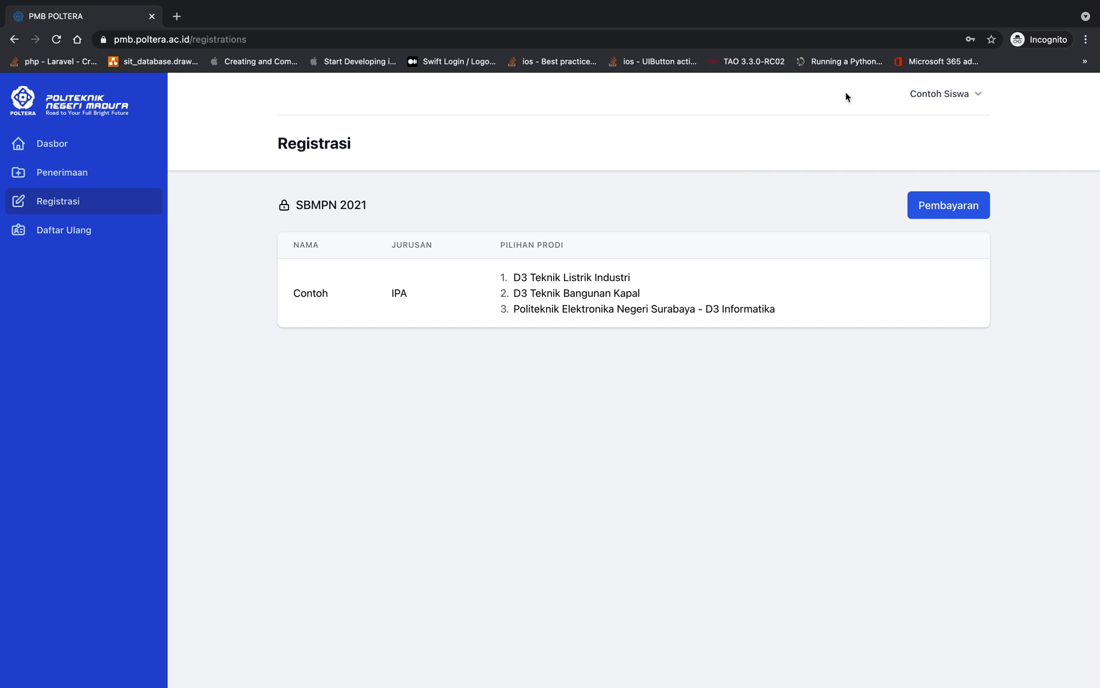
Open the SBMPN 2021 payment page and open the Langkah-Langkah payment guide in a new tab
left_click(927, 208)
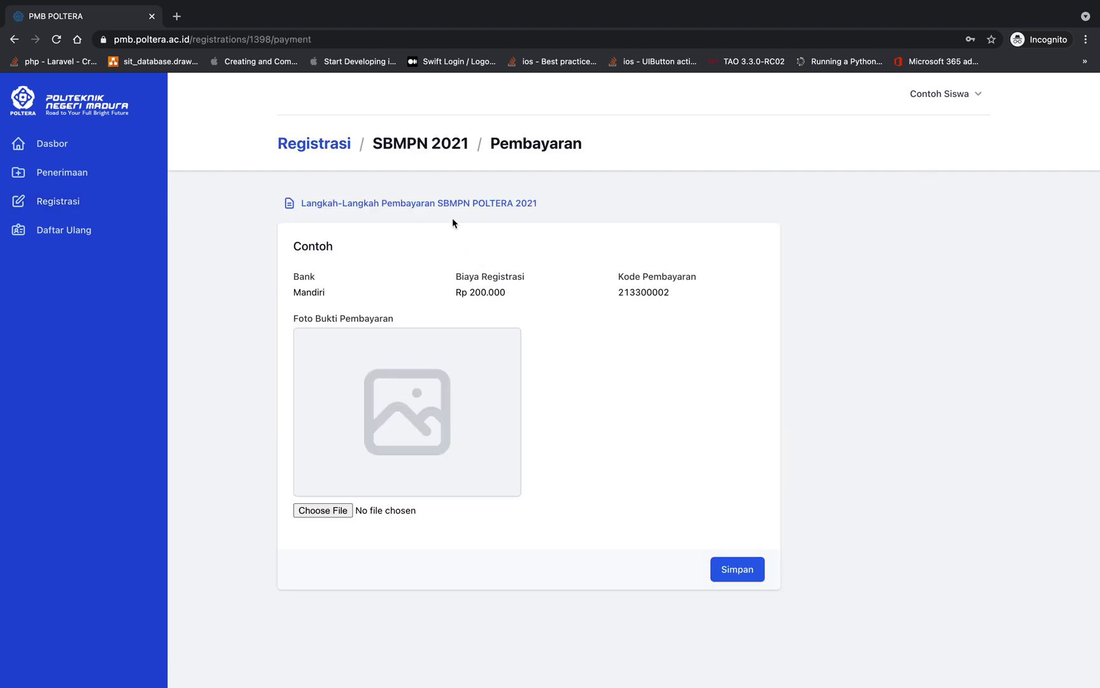
right_click(382, 206)
left_click(395, 211)
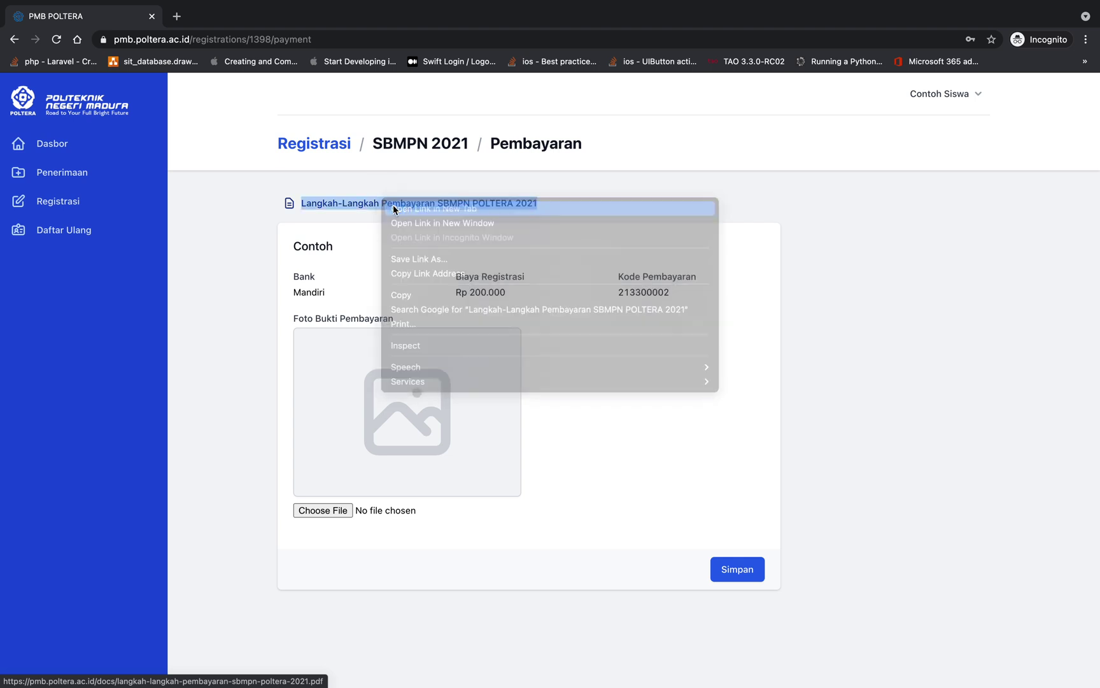
Look through the payment-steps PDF, then return to the PMB POLTERA payment page
left_click(274, 14)
scroll(337, 287, "down", 3)
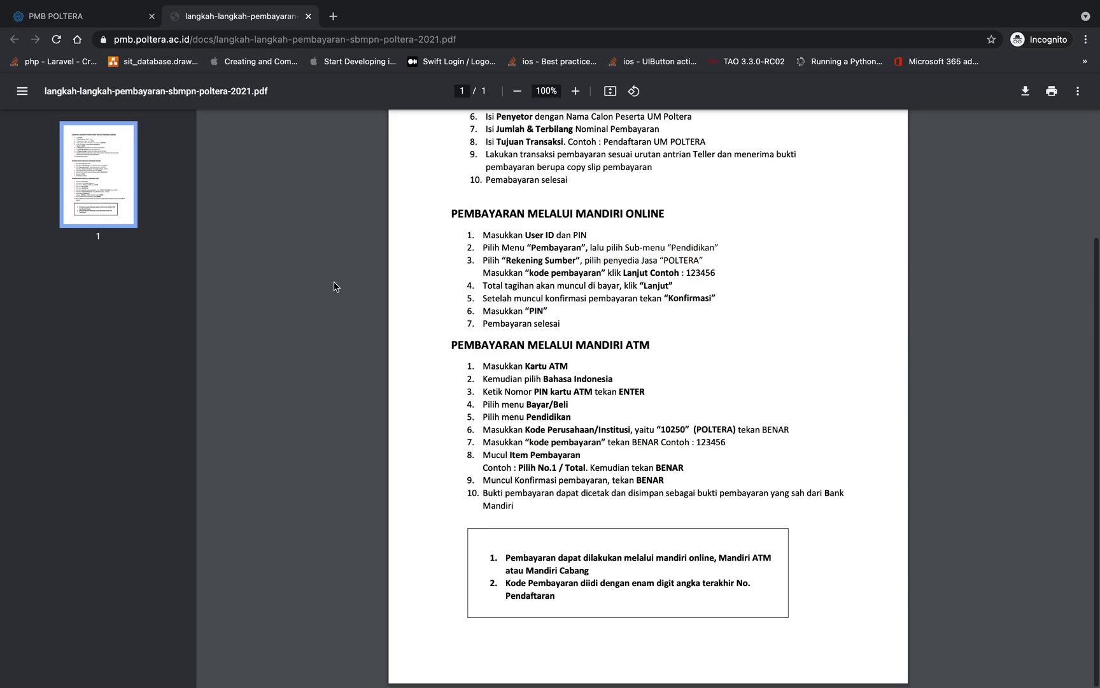
scroll(337, 287, "up", 3)
left_click(83, 16)
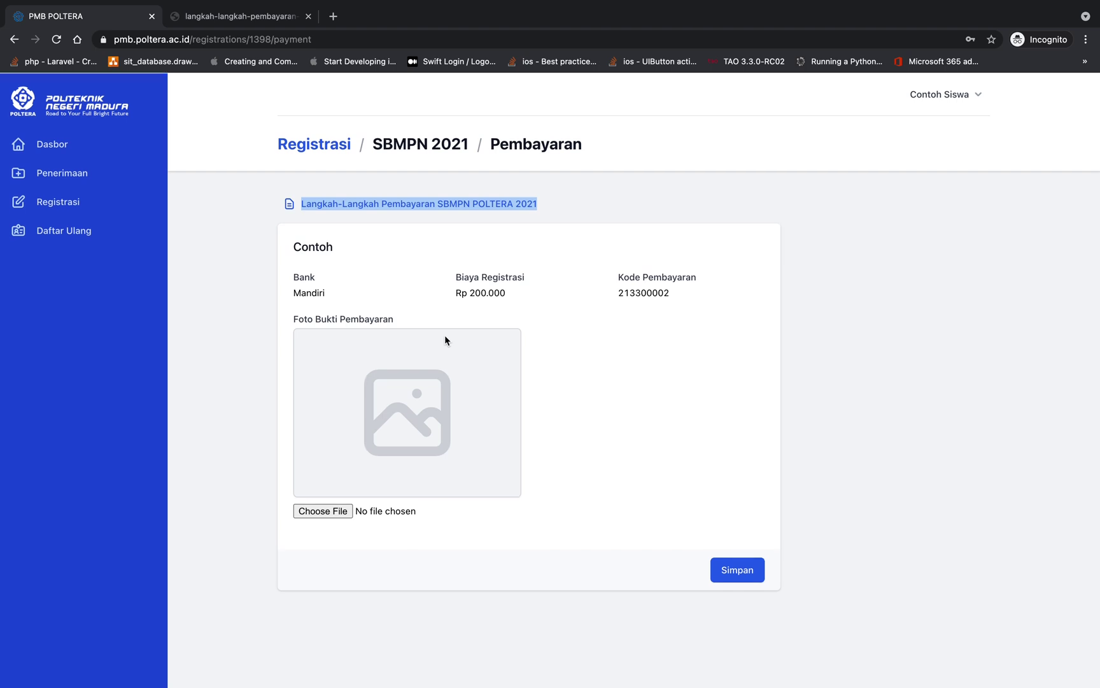
Upload shopping-cart.png from Downloads as proof of the Rp 200.000 Mandiri payment and save it
left_click(327, 513)
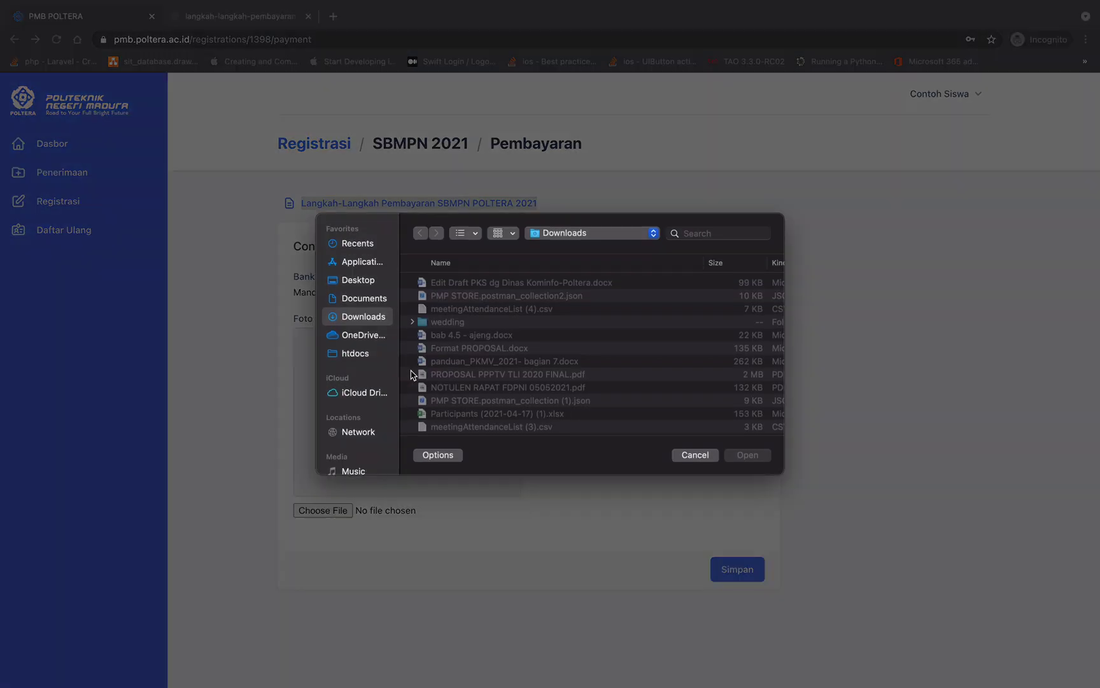
scroll(449, 415, "down", 3)
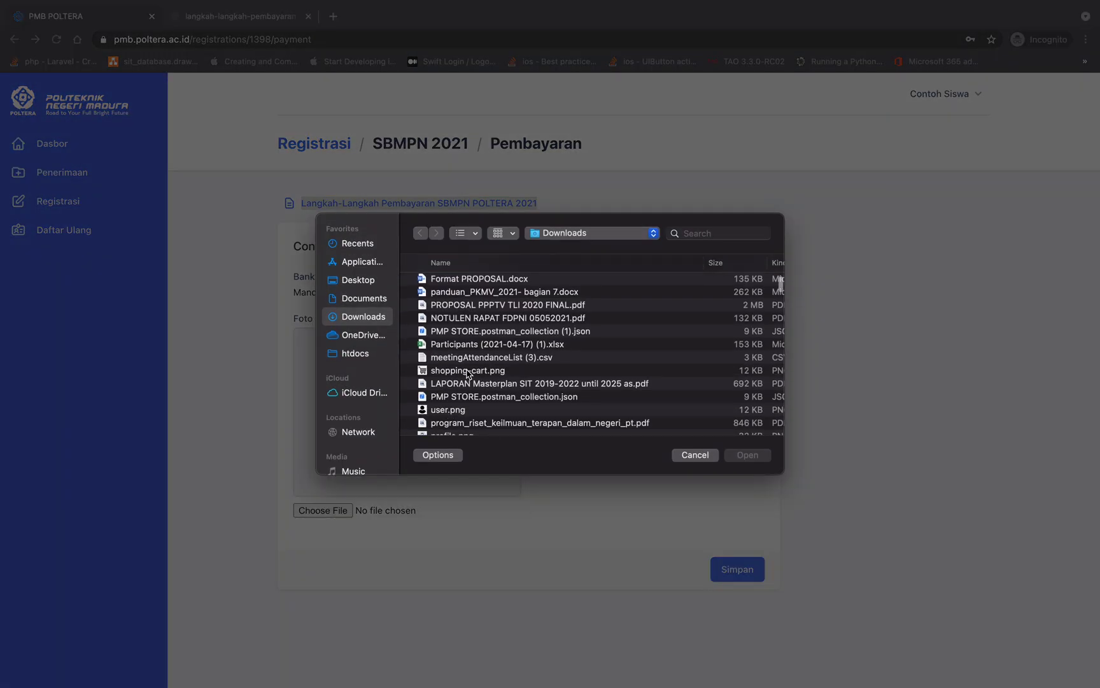
double_click(468, 370)
left_click(725, 570)
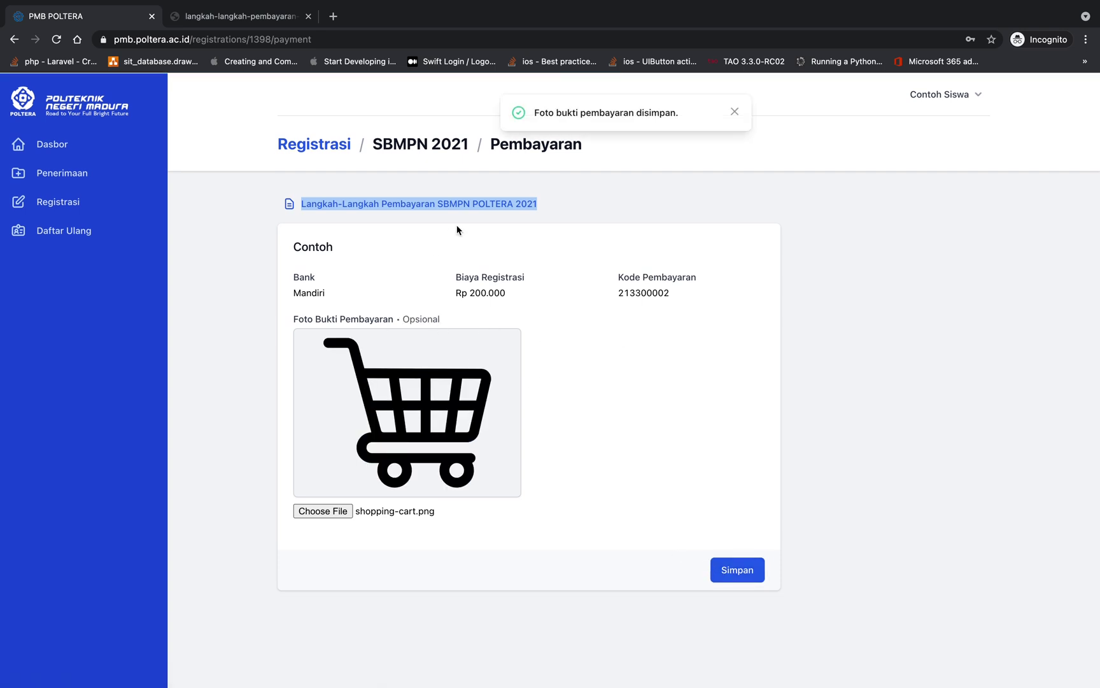
left_click_drag(541, 113, 670, 113)
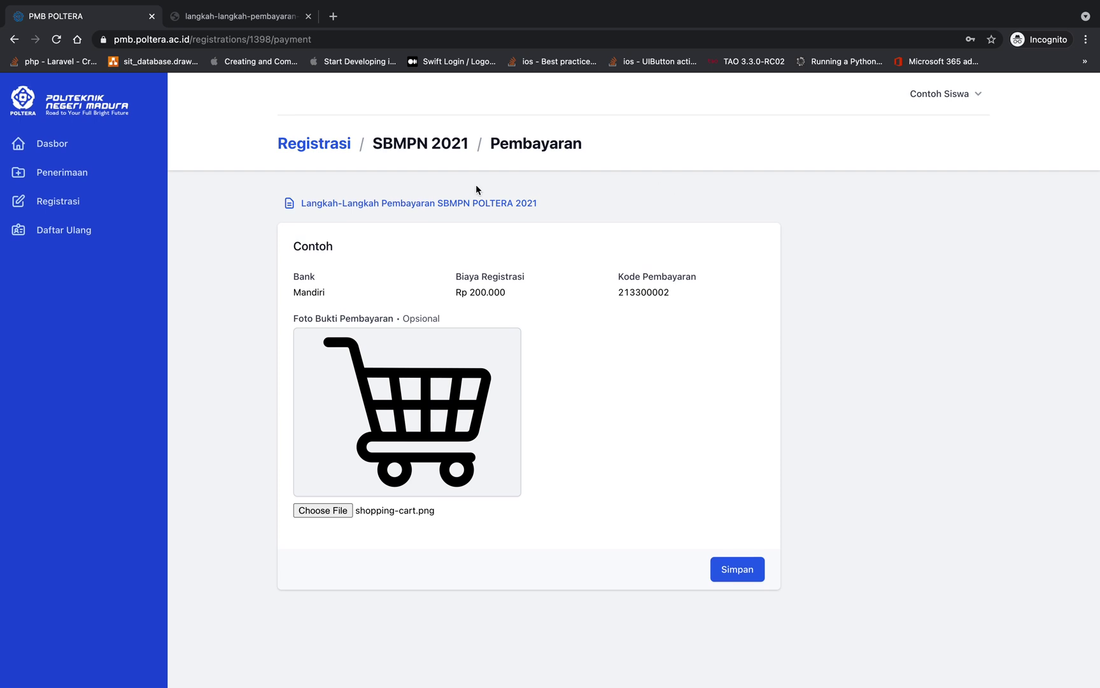
Reopen the SBMPN 2021 payment page via Registrasi and save user.png as the new proof photo
left_click(338, 145)
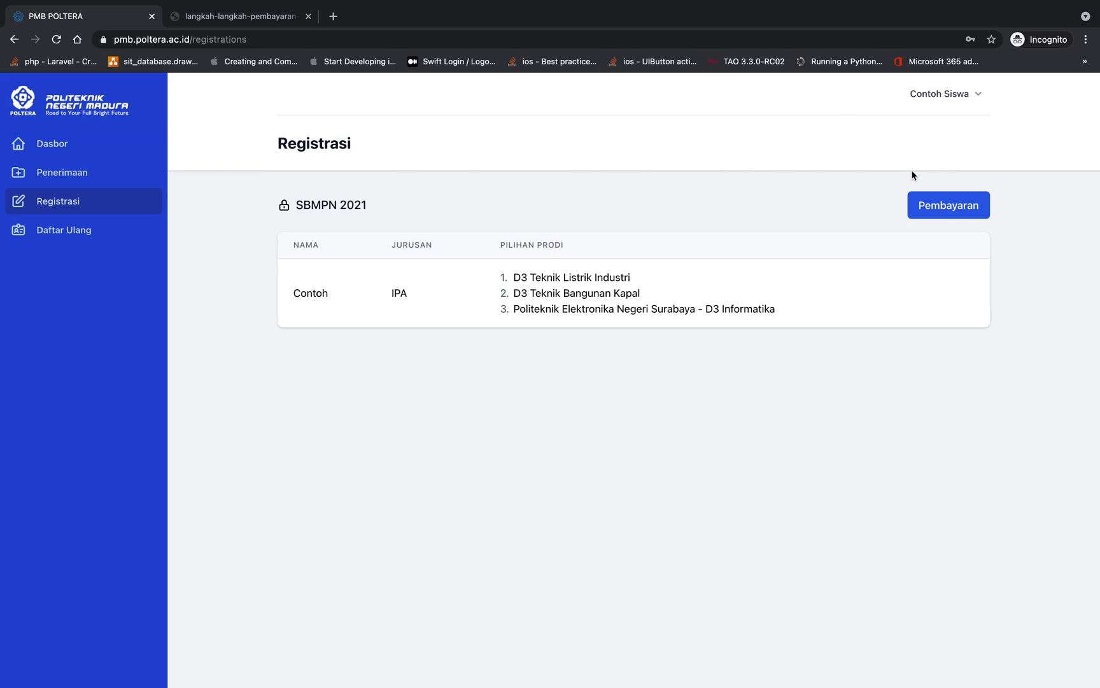
left_click(943, 205)
left_click(327, 511)
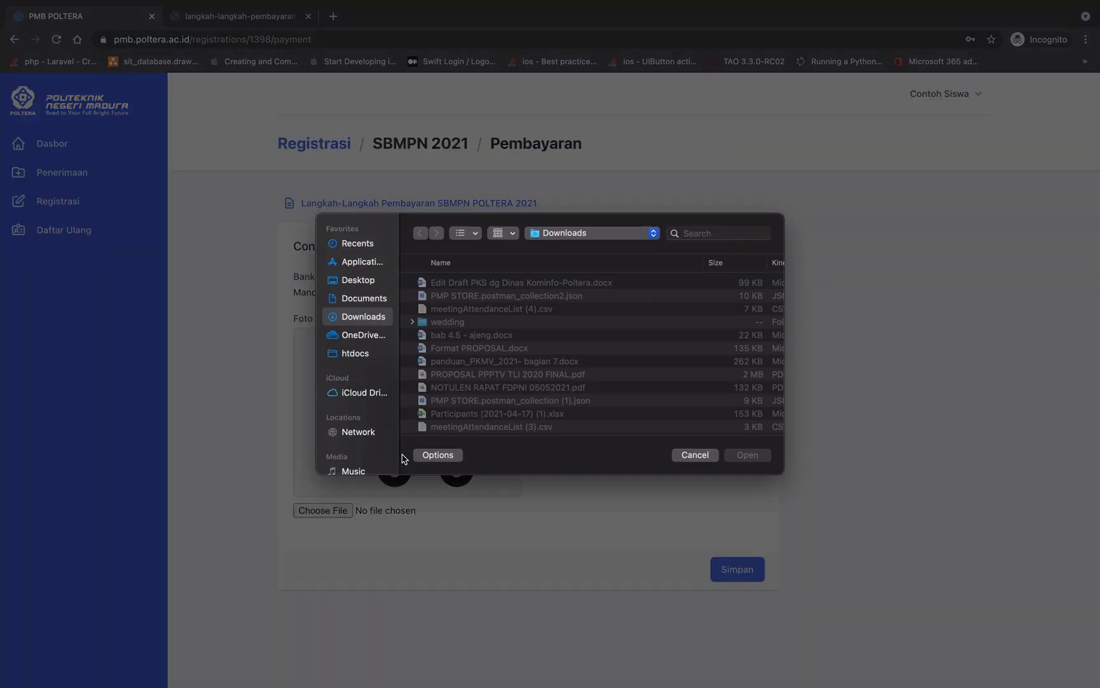
scroll(455, 395, "down", 5)
double_click(449, 391)
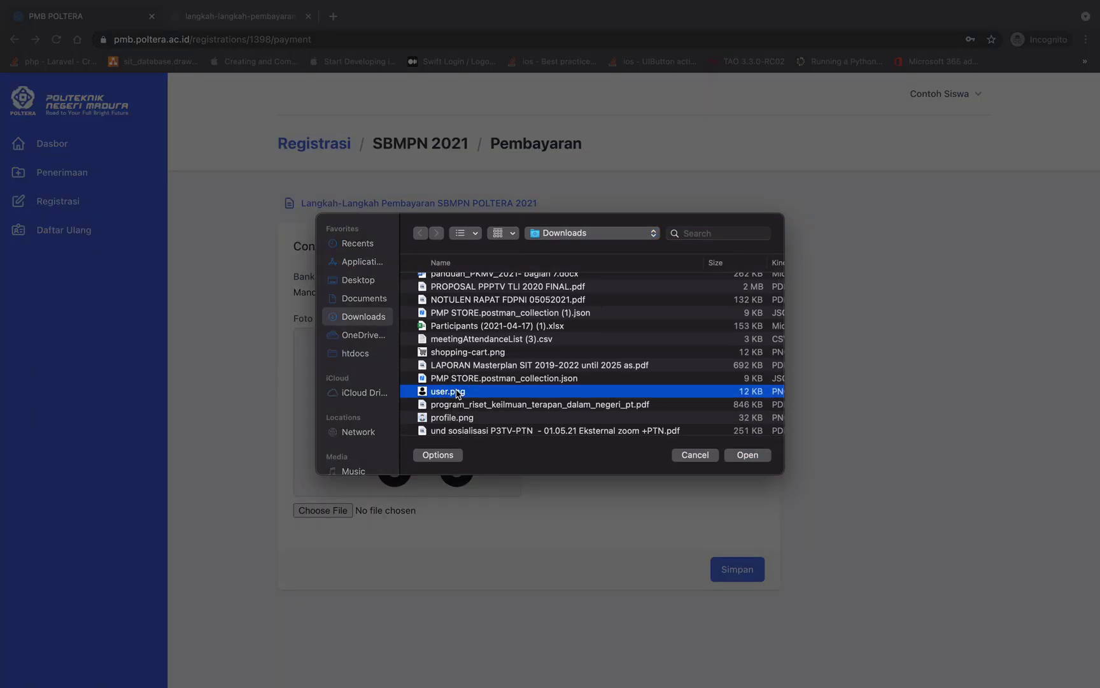
left_click(751, 573)
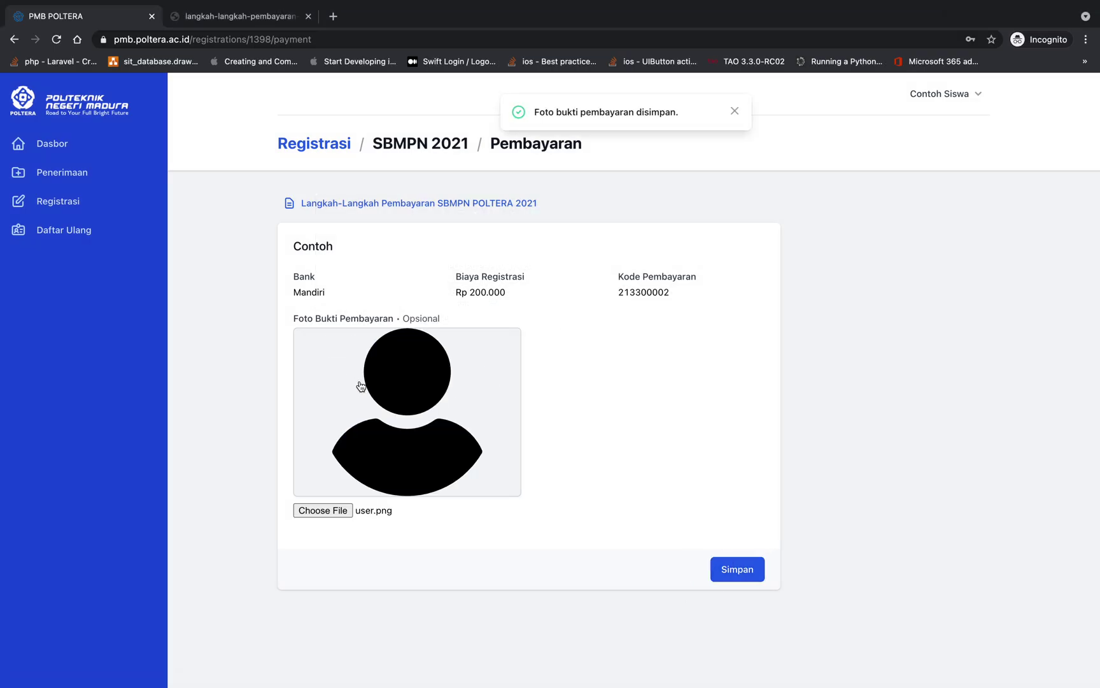
Go back to the Registrasi list, briefly switching to another full-screen app and back
left_click(332, 152)
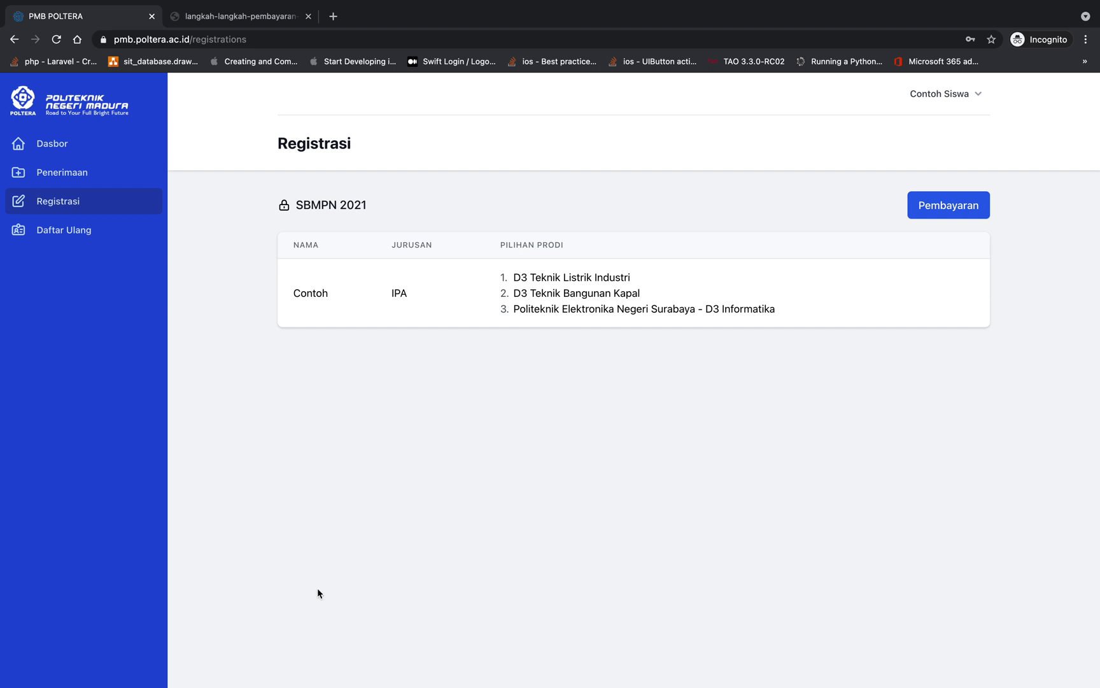
key("ctrl+Left")
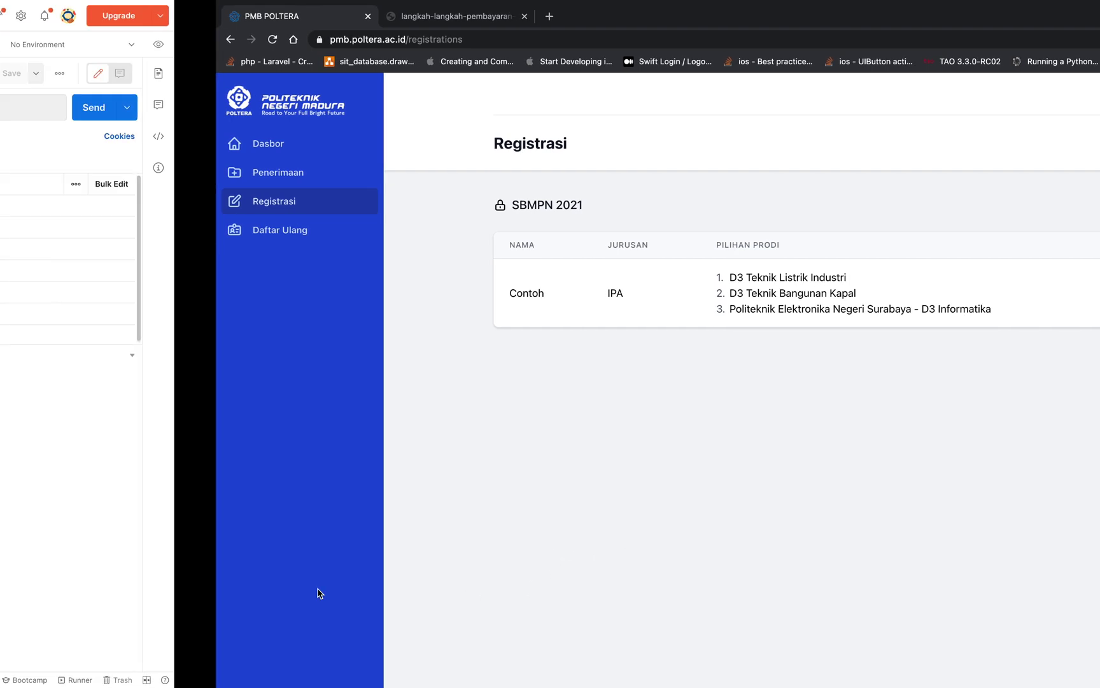
key("ctrl+Right")
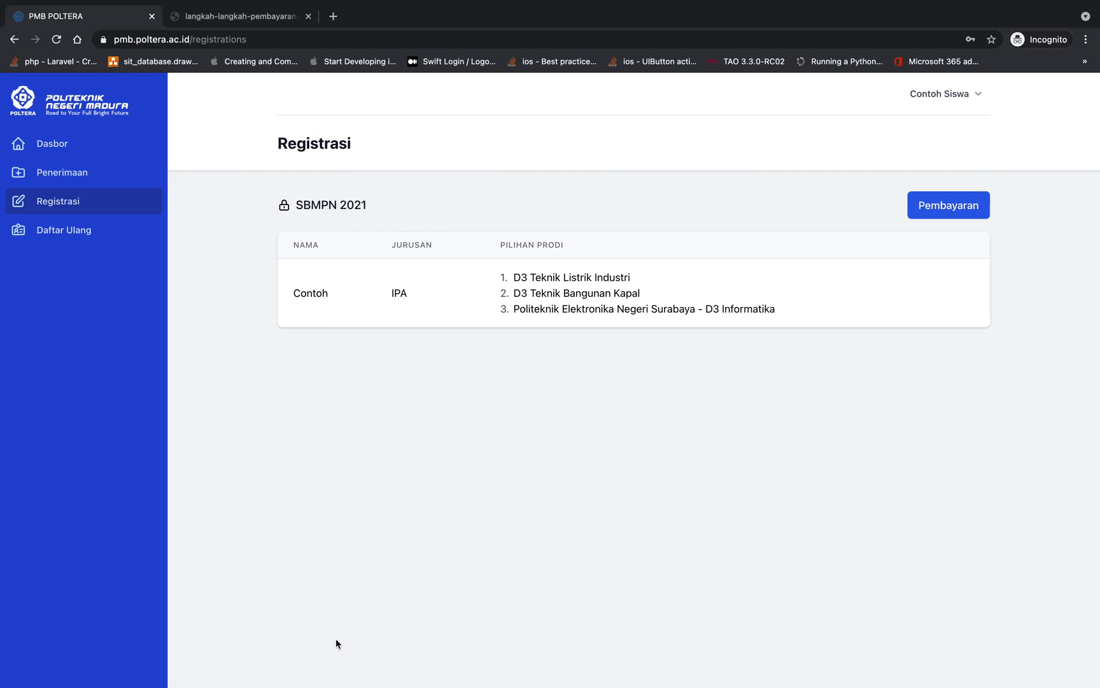